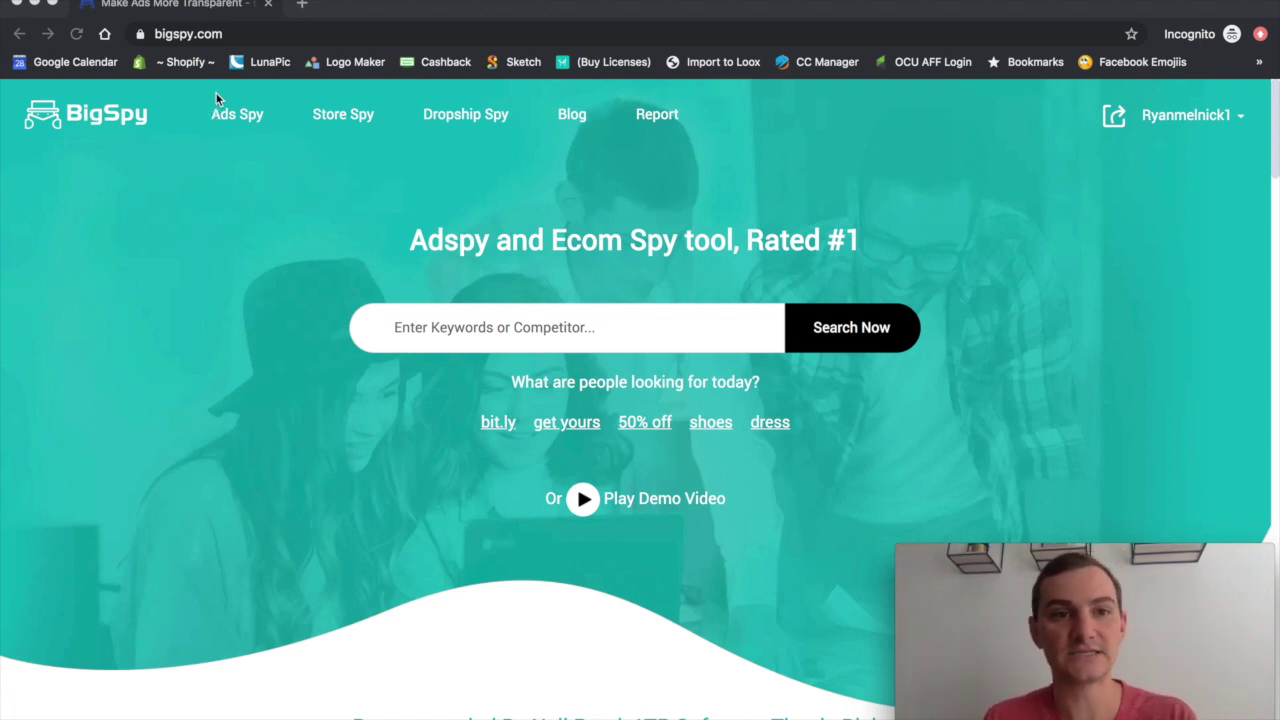
Step: Go to the Ads Spy page for Facebook ads from the BigSpy home page
{"action": "left_click", "coordinate": [253, 128]}
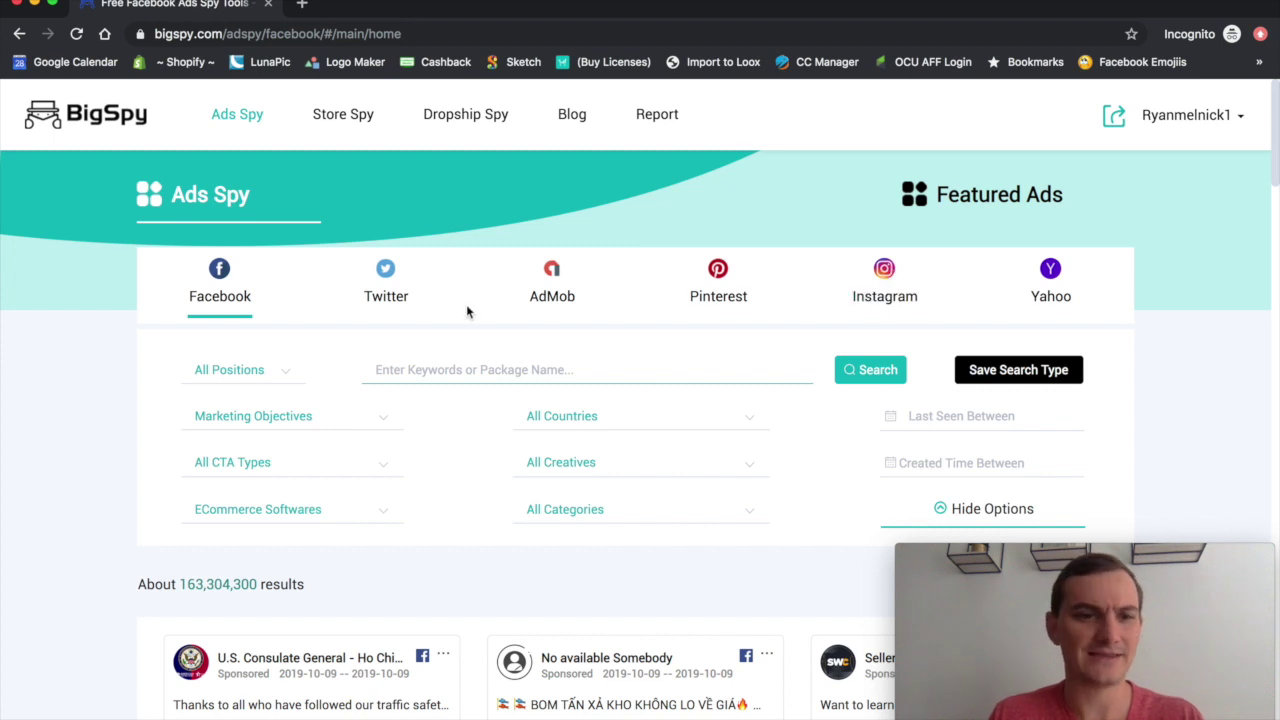
Step: Filter the Facebook ads to the SHOP_NOW call-to-action type
{"action": "scroll", "coordinate": [515, 321], "scroll_direction": "down", "scroll_amount": 3}
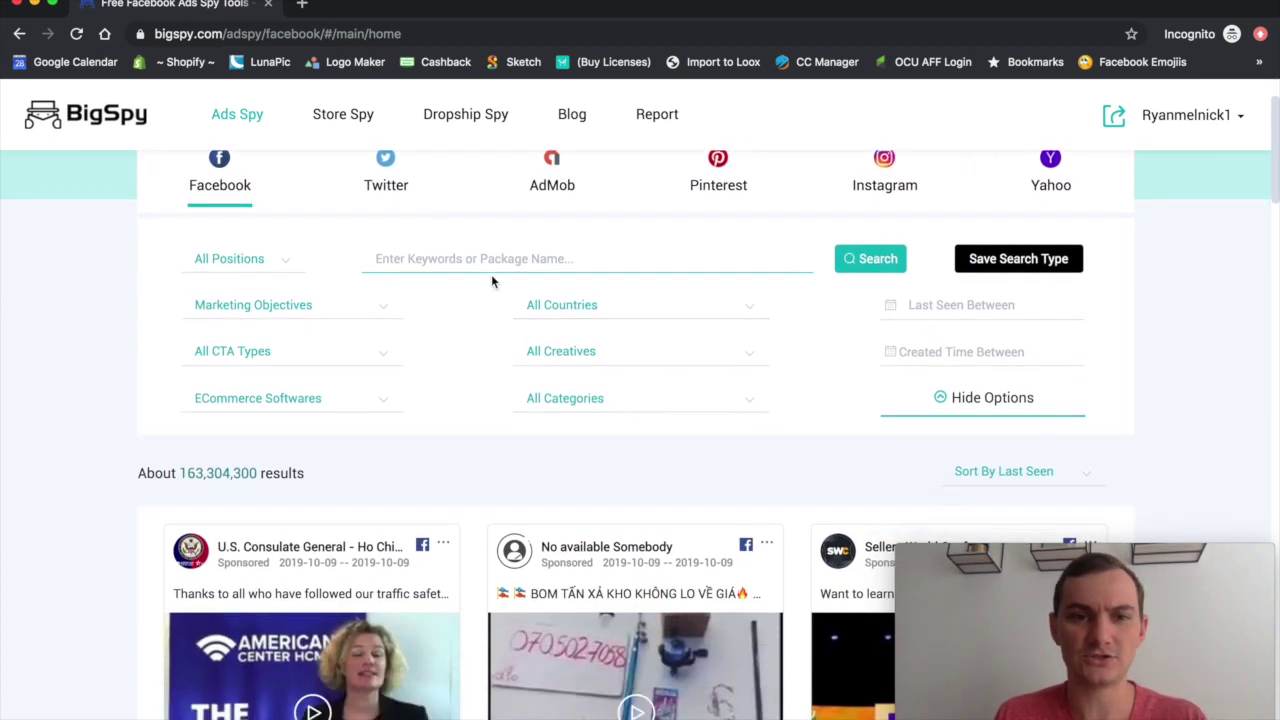
{"action": "scroll", "coordinate": [491, 274], "scroll_direction": "up", "scroll_amount": 1}
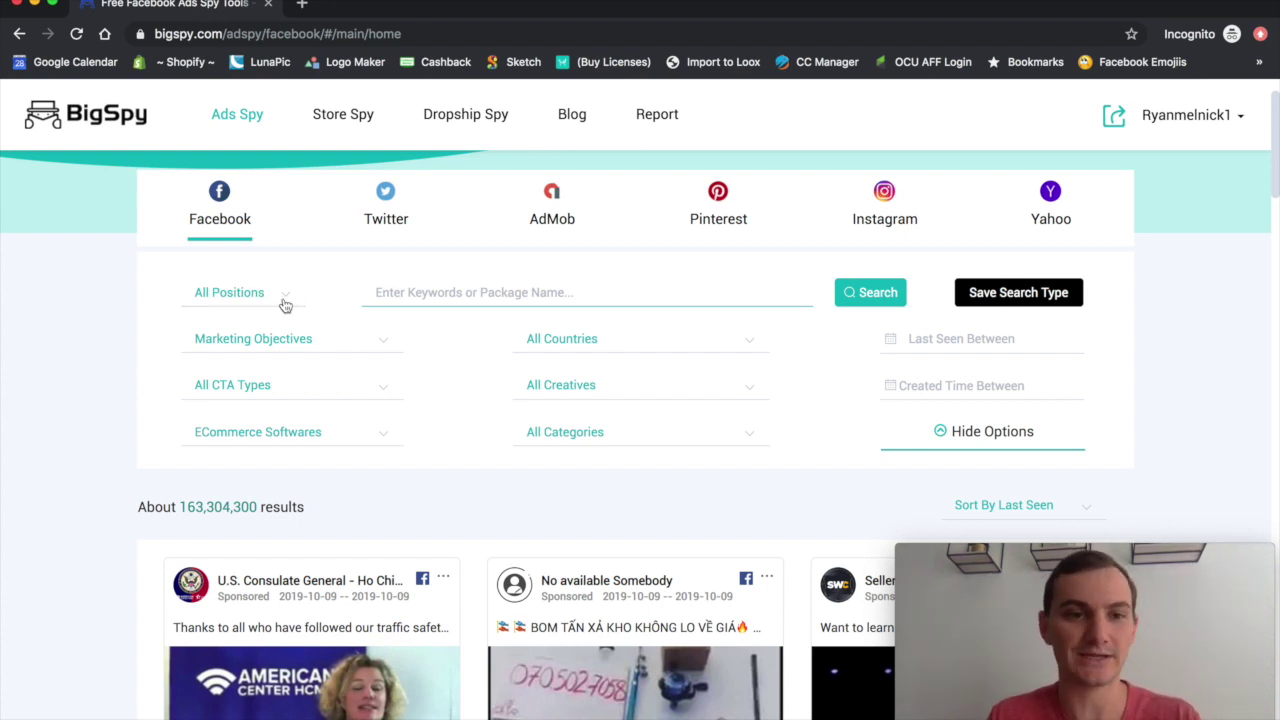
{"action": "left_click", "coordinate": [210, 390]}
{"action": "scroll", "coordinate": [251, 480], "scroll_direction": "down", "scroll_amount": 3}
{"action": "scroll", "coordinate": [257, 520], "scroll_direction": "down", "scroll_amount": 3}
{"action": "scroll", "coordinate": [252, 508], "scroll_direction": "down", "scroll_amount": 3}
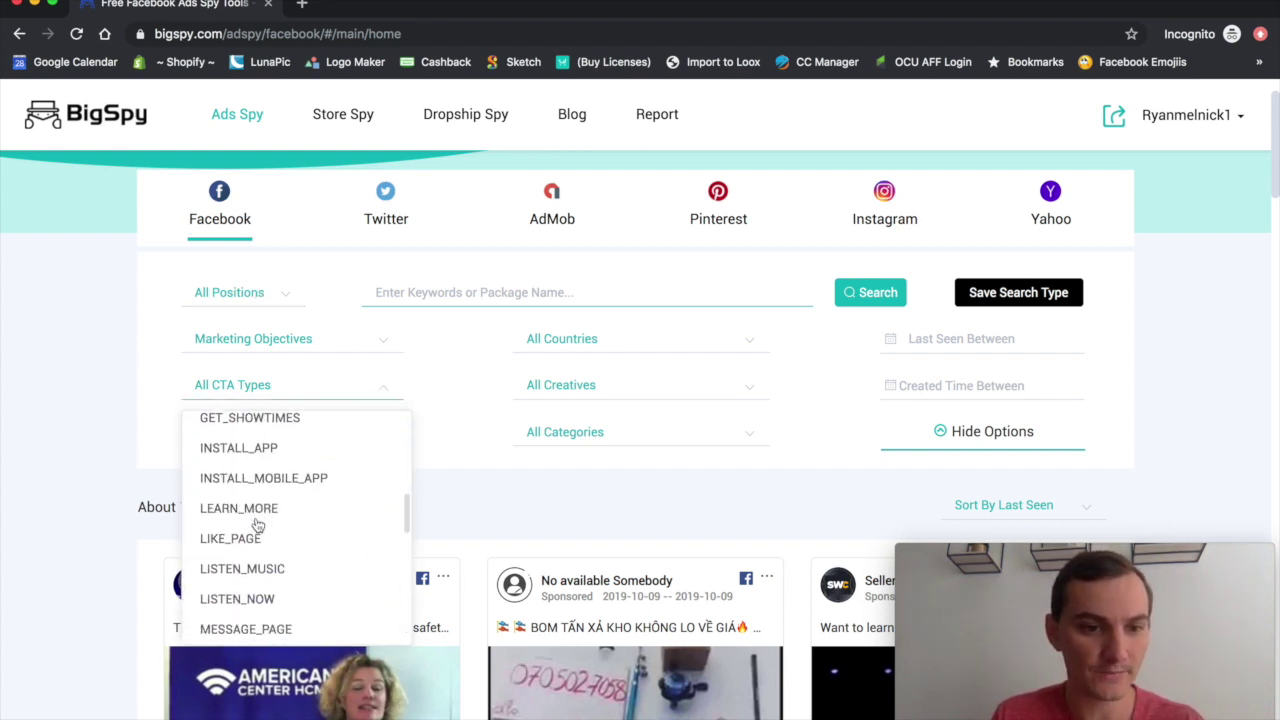
{"action": "scroll", "coordinate": [251, 560], "scroll_direction": "down", "scroll_amount": 2}
{"action": "scroll", "coordinate": [249, 563], "scroll_direction": "down", "scroll_amount": 4}
{"action": "scroll", "coordinate": [245, 585], "scroll_direction": "down", "scroll_amount": 2}
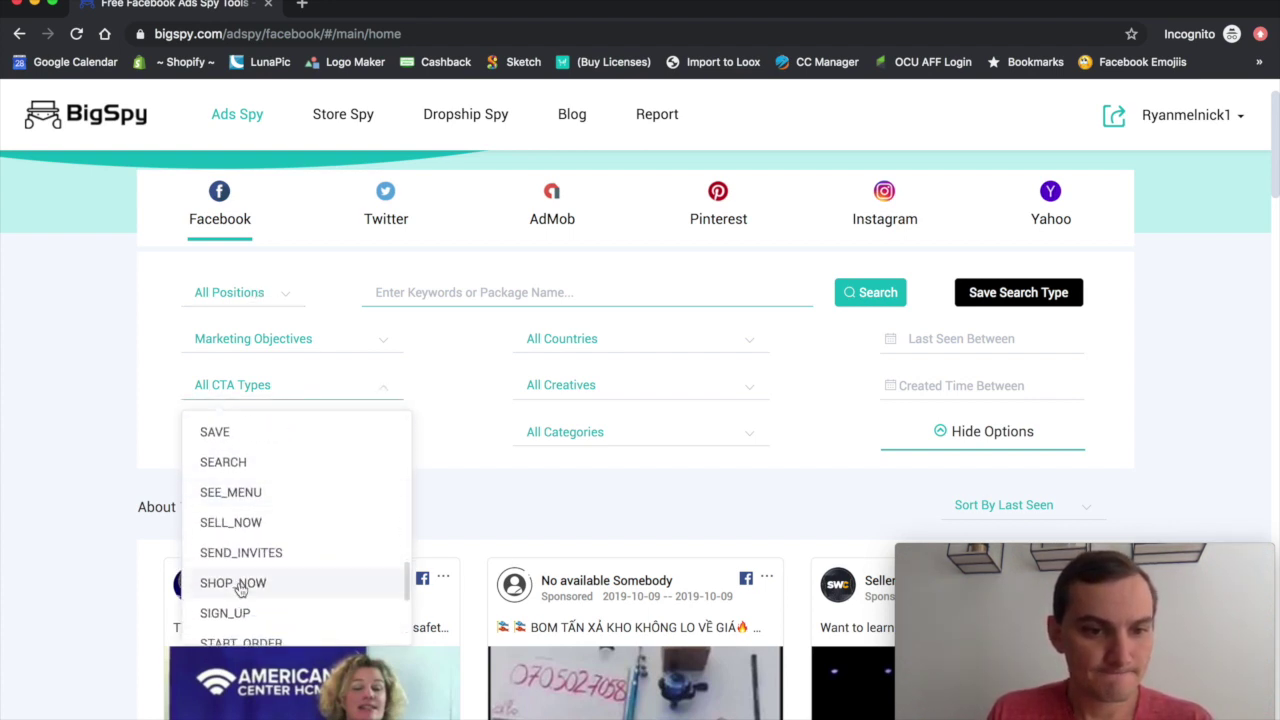
{"action": "left_click", "coordinate": [246, 583]}
Step: Limit the ads to Shopify e-commerce stores, about 3,057,618 results
{"action": "left_click", "coordinate": [268, 432]}
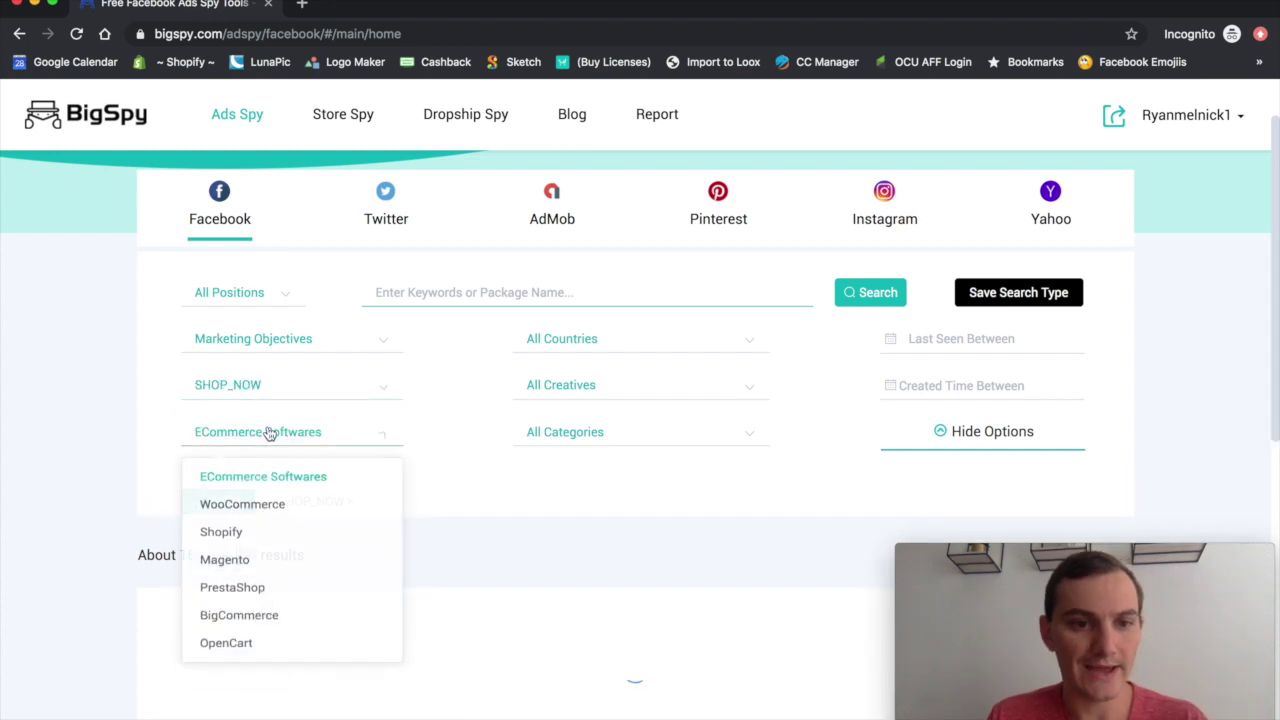
{"action": "scroll", "coordinate": [289, 600], "scroll_direction": "down", "scroll_amount": 1}
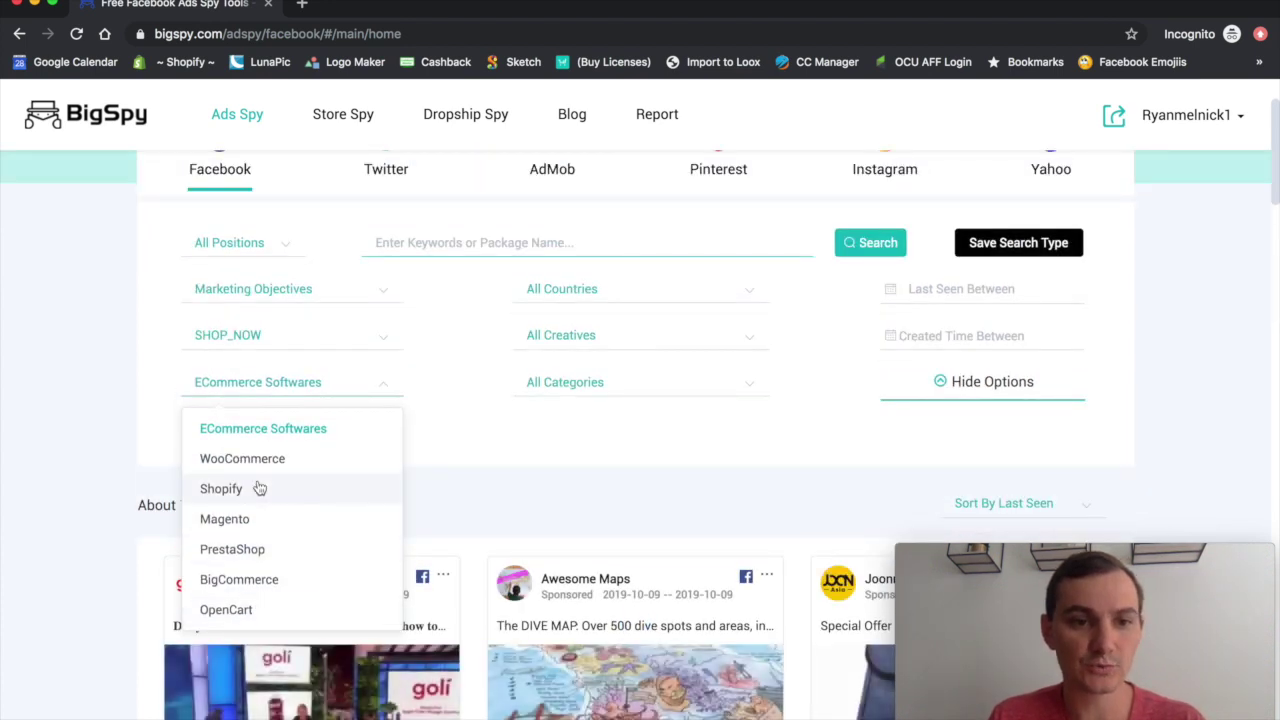
{"action": "left_click", "coordinate": [256, 487]}
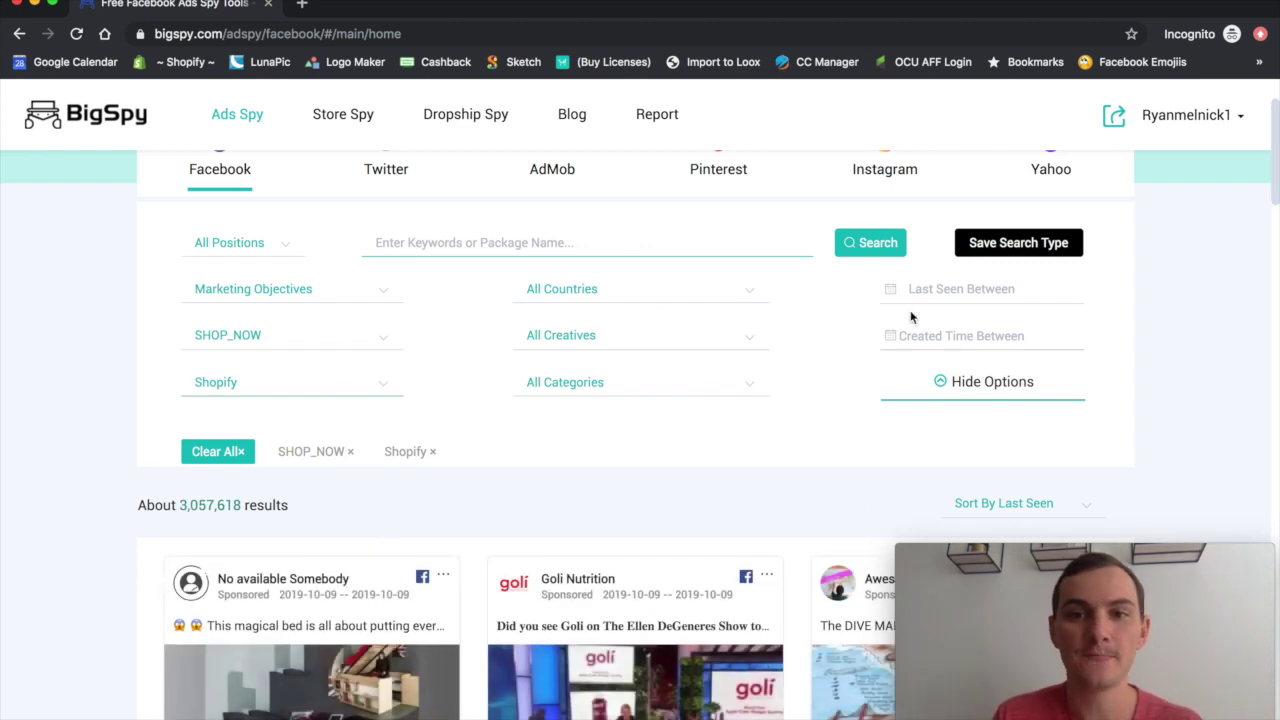
Step: Set the created-time range to Last 1 Week (2019-10-02 to 2019-10-09)
{"action": "left_click", "coordinate": [950, 291]}
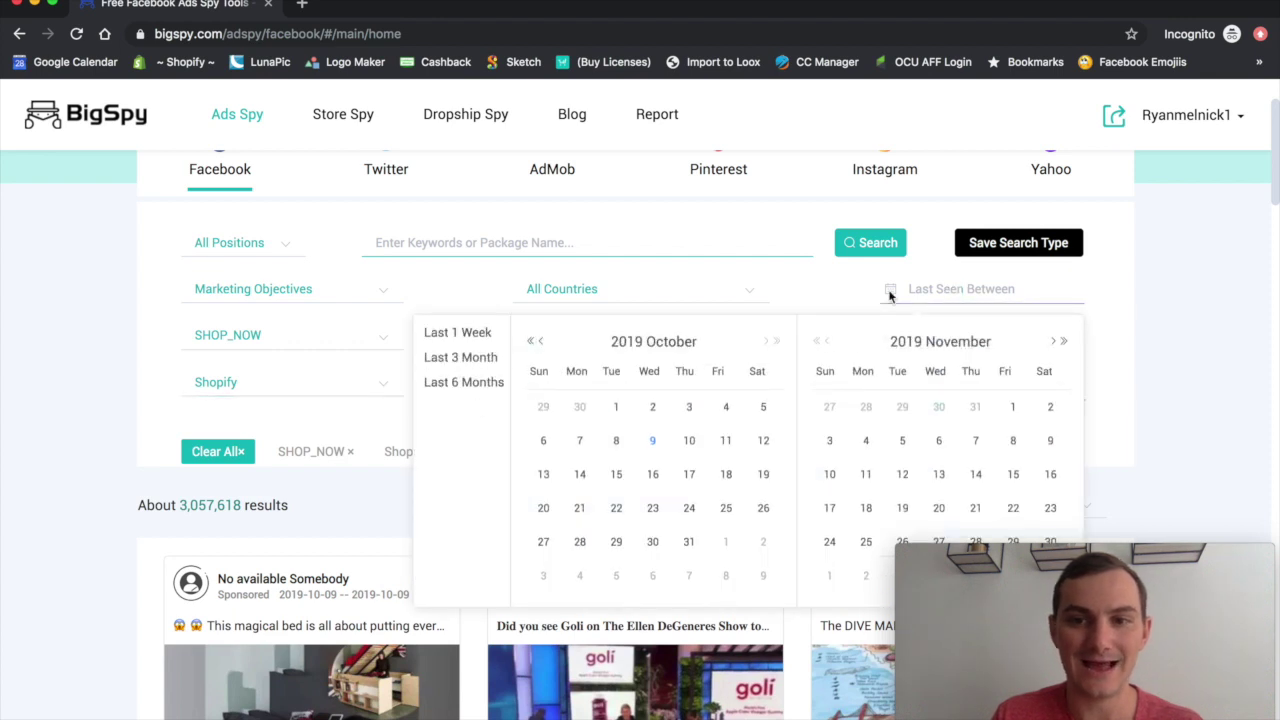
{"action": "left_click", "coordinate": [1128, 355]}
{"action": "left_click", "coordinate": [1016, 335]}
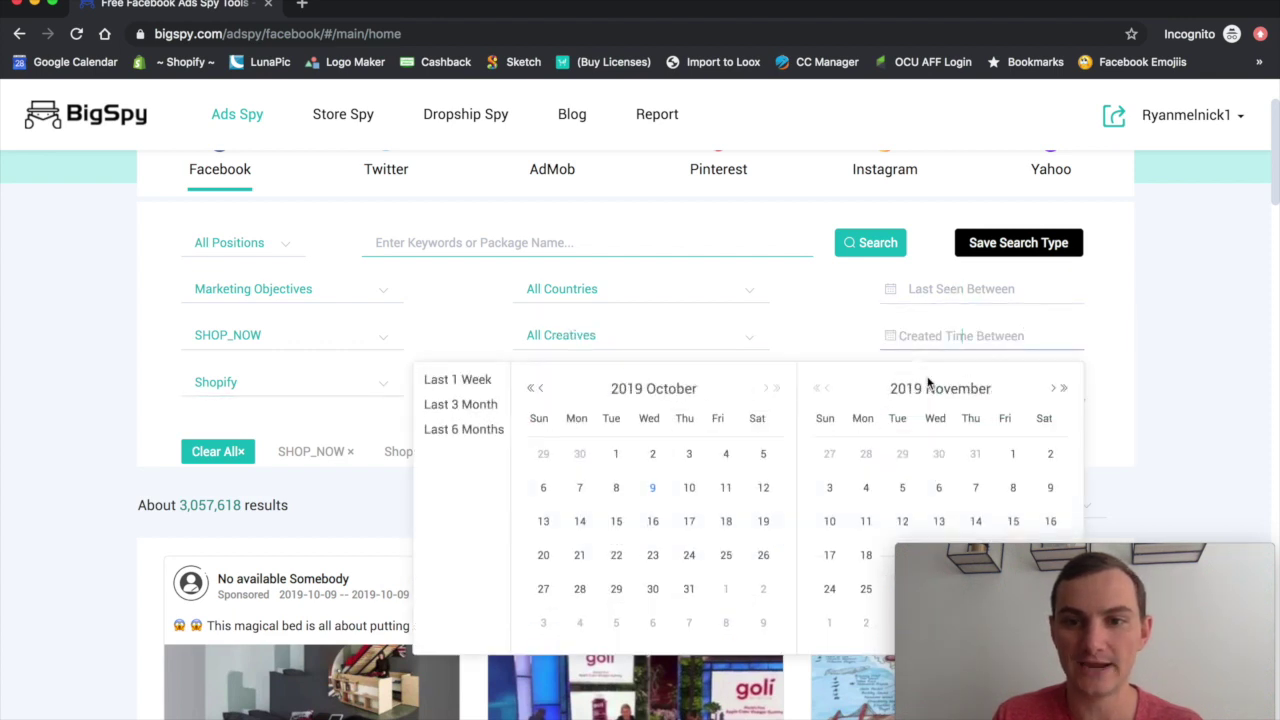
{"action": "left_click", "coordinate": [445, 379]}
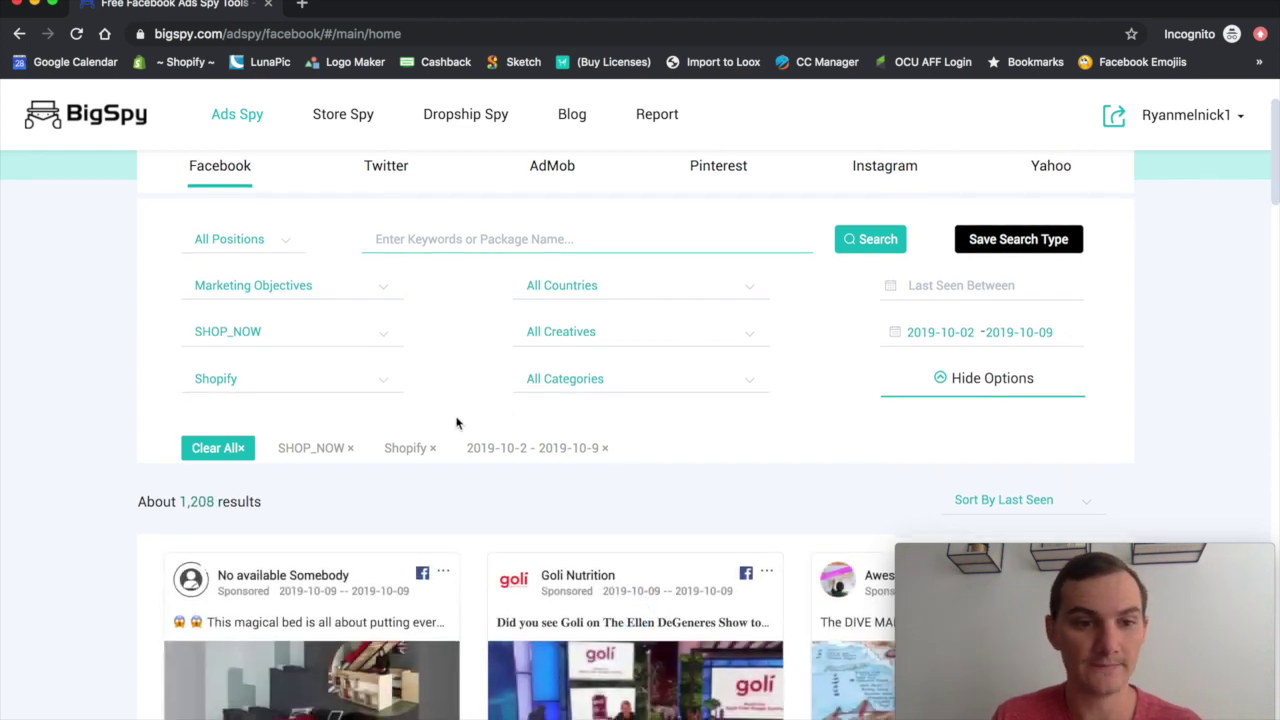
{"action": "scroll", "coordinate": [480, 400], "scroll_direction": "down", "scroll_amount": 1}
Step: Restrict the creative type to Video ads
{"action": "left_click", "coordinate": [555, 328]}
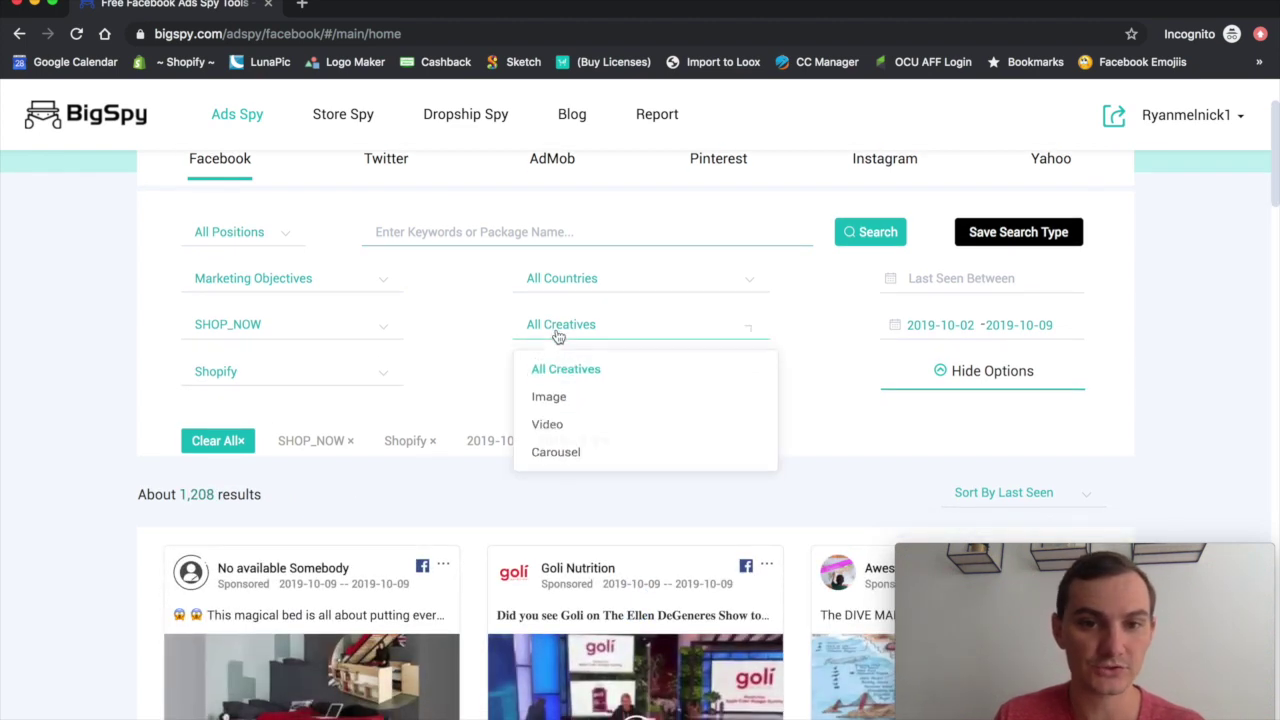
{"action": "left_click", "coordinate": [564, 431]}
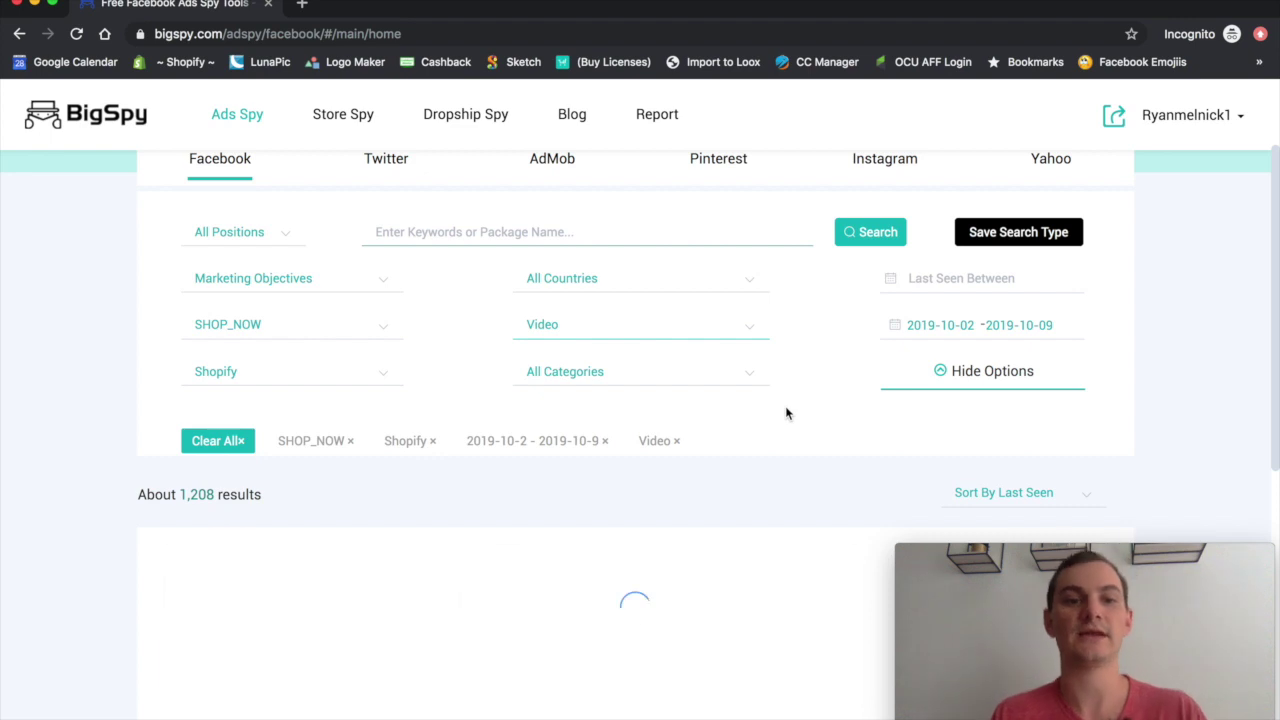
{"action": "scroll", "coordinate": [786, 413], "scroll_direction": "down", "scroll_amount": 2}
{"action": "scroll", "coordinate": [786, 413], "scroll_direction": "up", "scroll_amount": 2}
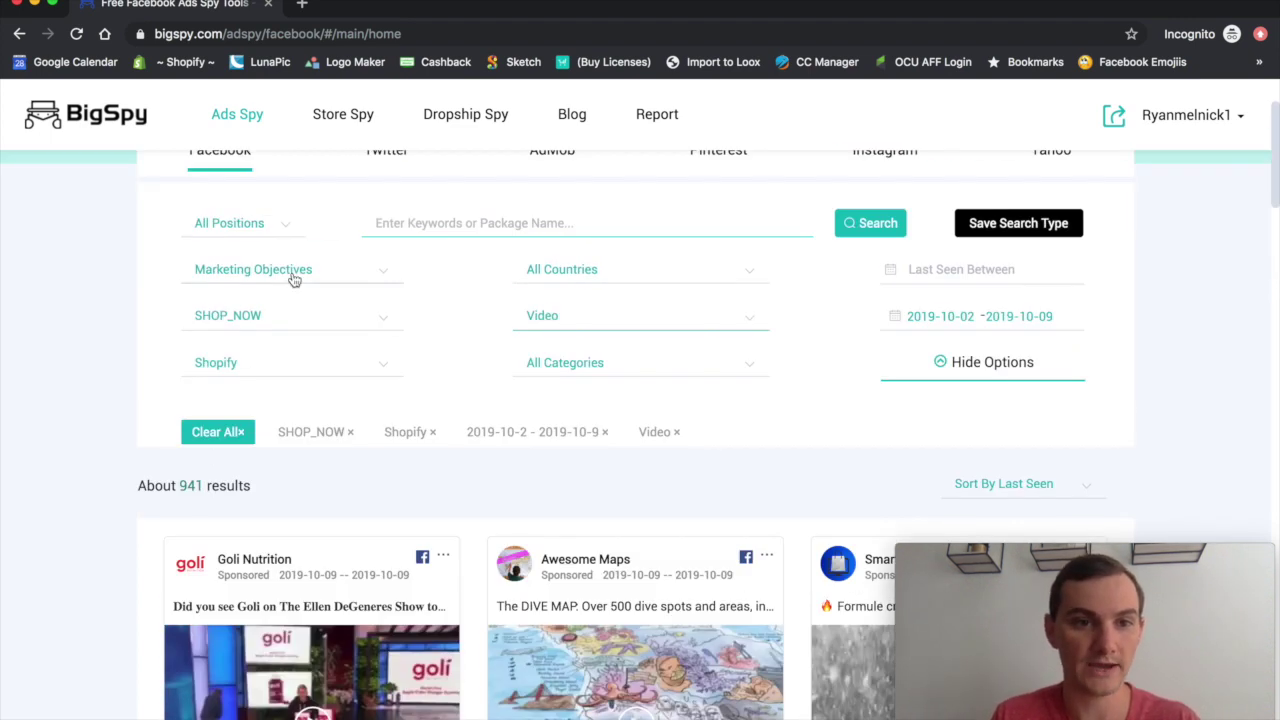
Step: Keep only ads with the Website Conversion marketing objective, leaving 941 results
{"action": "left_click", "coordinate": [259, 276]}
{"action": "left_click", "coordinate": [164, 320]}
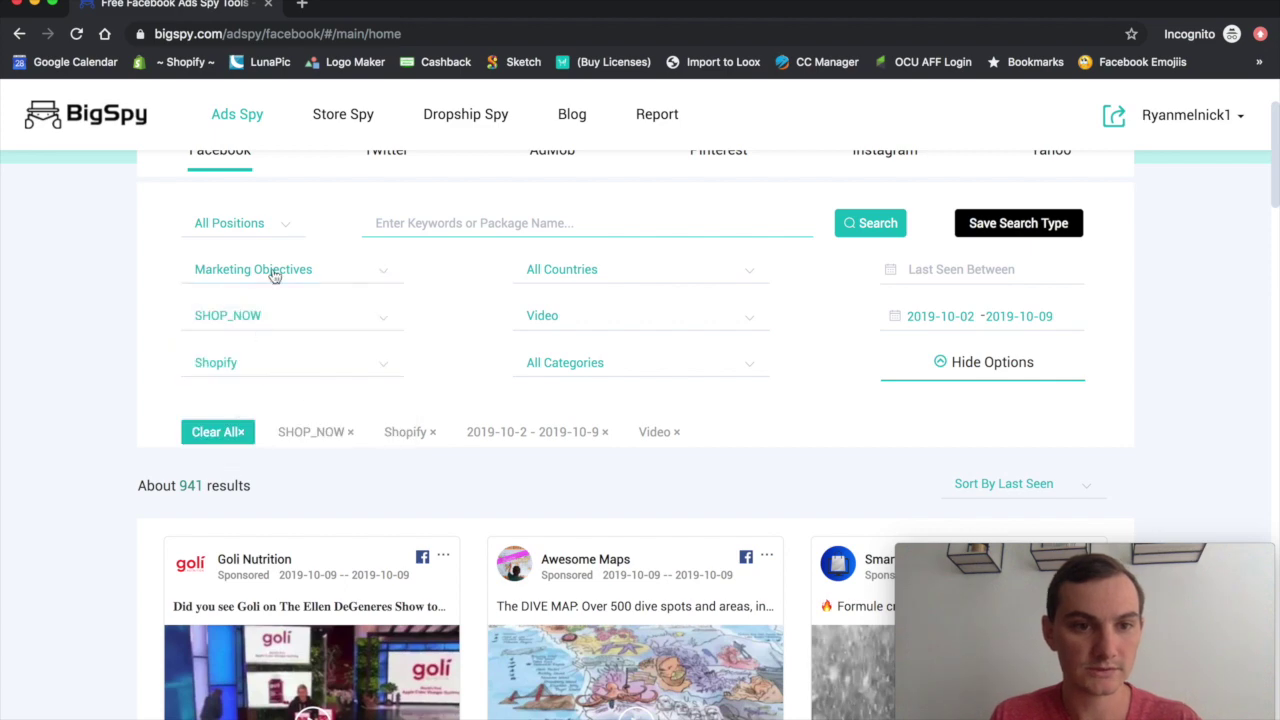
{"action": "left_click", "coordinate": [277, 268]}
{"action": "left_click", "coordinate": [265, 408]}
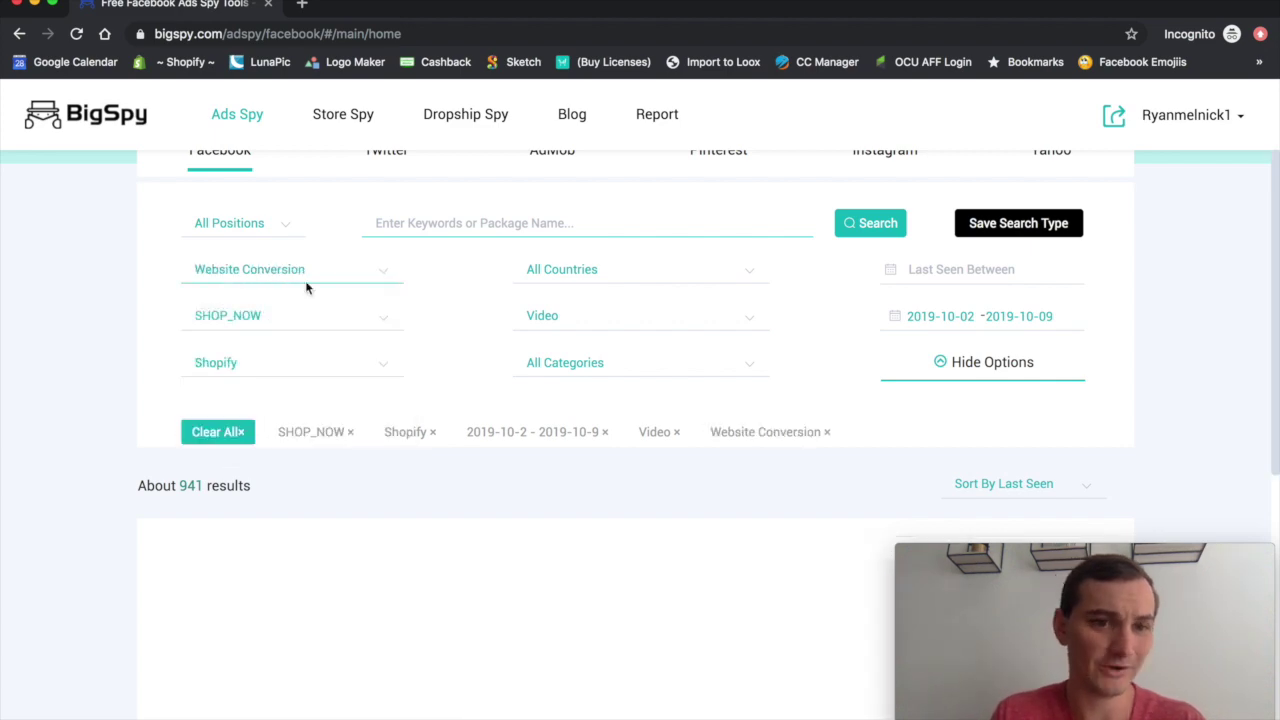
{"action": "scroll", "coordinate": [443, 398], "scroll_direction": "down", "scroll_amount": 2}
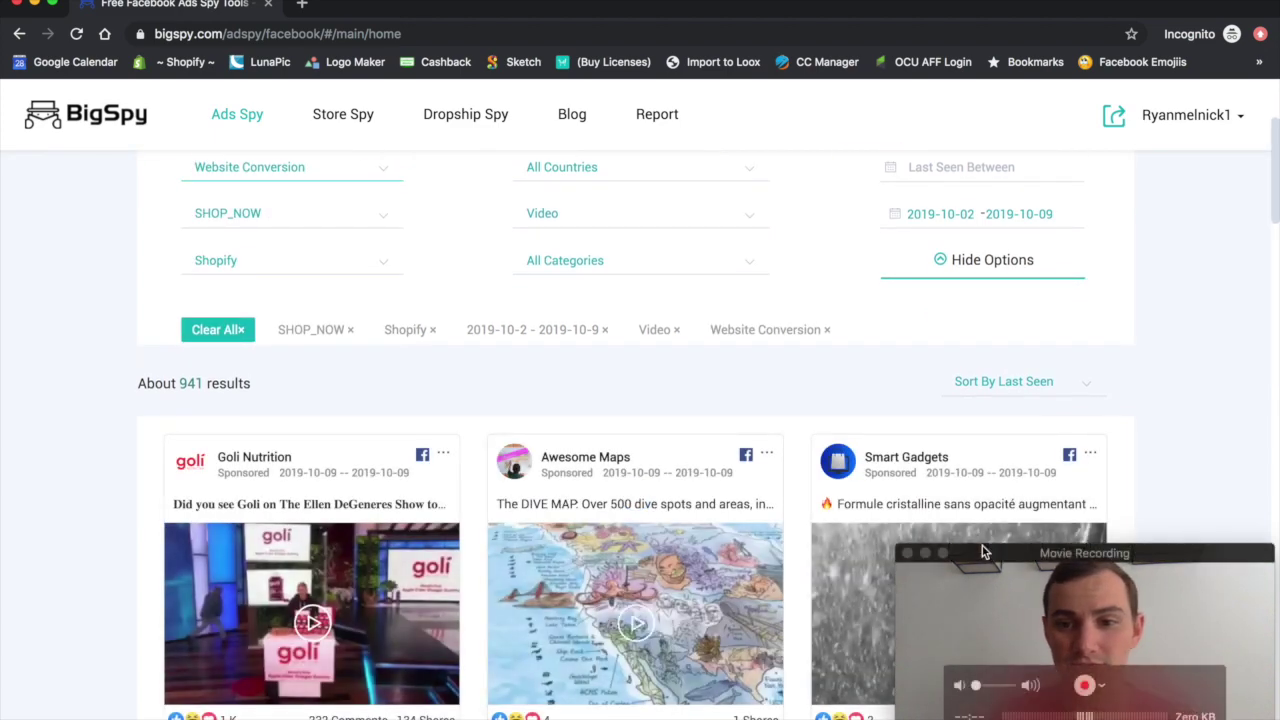
Step: Browse the 941 filtered ads and sort them by number of shares
{"action": "scroll", "coordinate": [556, 463], "scroll_direction": "down", "scroll_amount": 2}
{"action": "scroll", "coordinate": [556, 463], "scroll_direction": "down", "scroll_amount": 2}
{"action": "scroll", "coordinate": [556, 463], "scroll_direction": "up", "scroll_amount": 2}
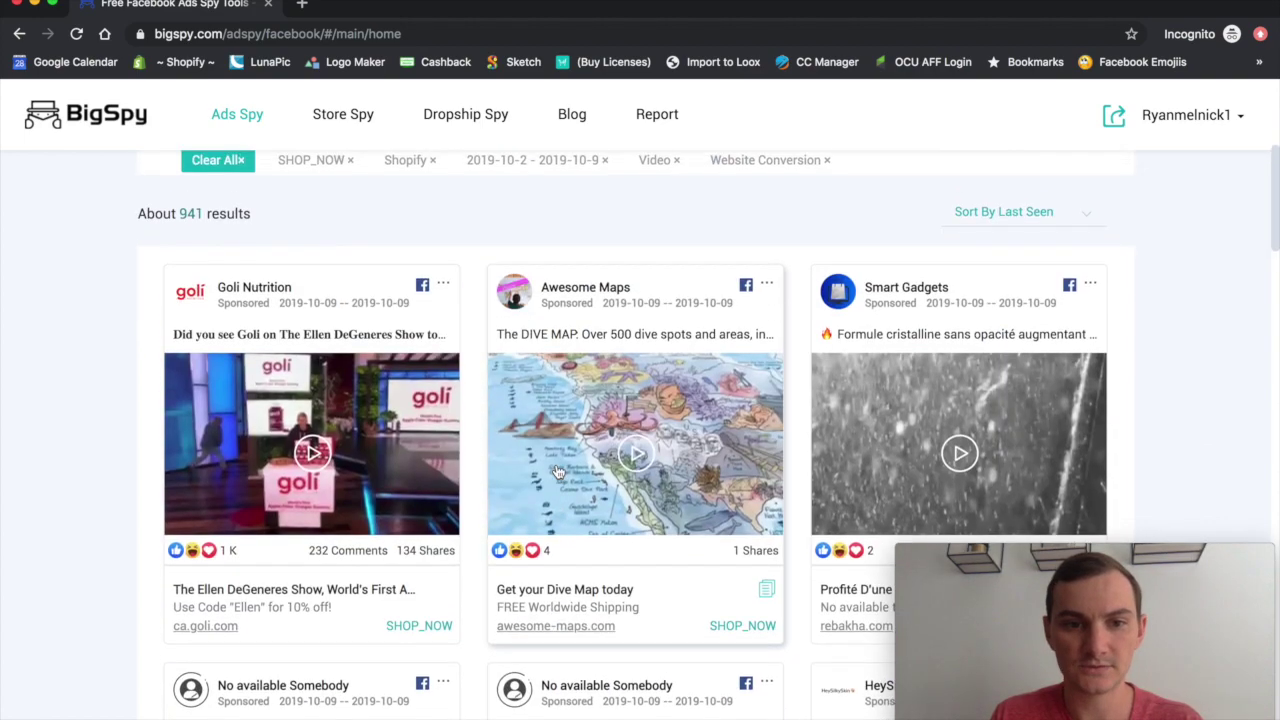
{"action": "scroll", "coordinate": [556, 463], "scroll_direction": "down", "scroll_amount": 5}
{"action": "scroll", "coordinate": [558, 470], "scroll_direction": "up", "scroll_amount": 6}
{"action": "scroll", "coordinate": [558, 470], "scroll_direction": "up", "scroll_amount": 3}
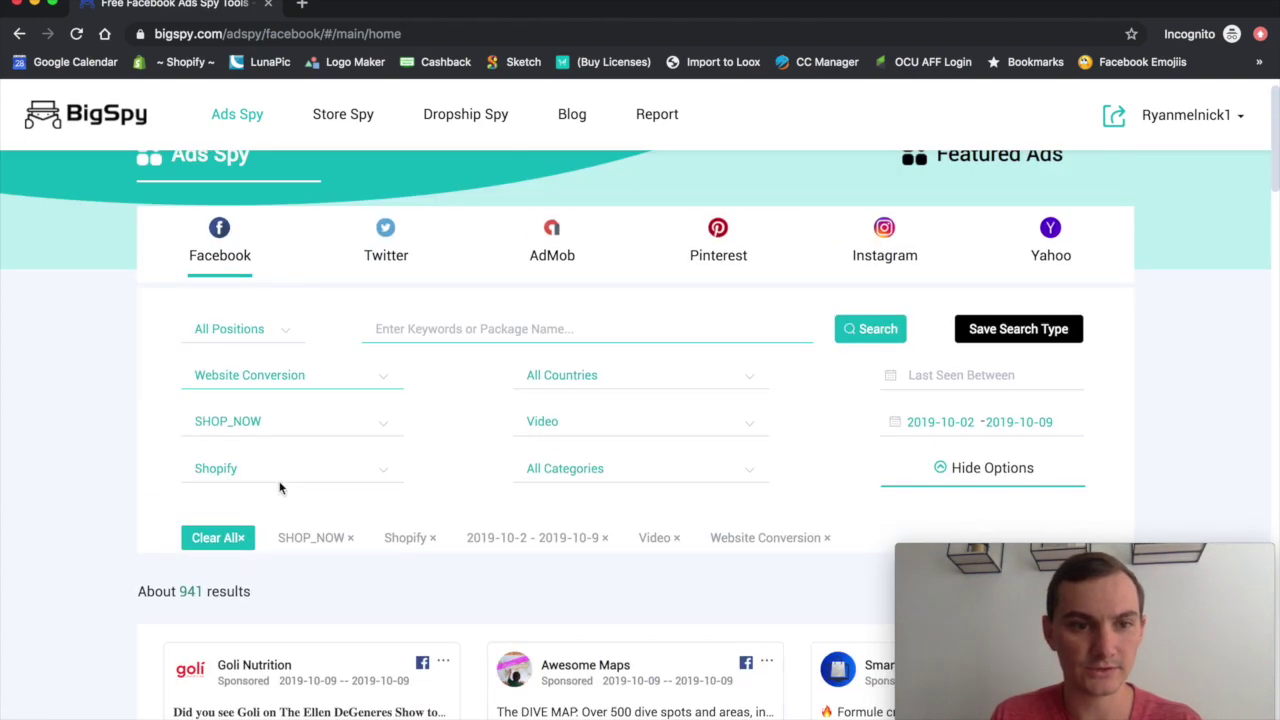
{"action": "scroll", "coordinate": [658, 526], "scroll_direction": "down", "scroll_amount": 4}
{"action": "scroll", "coordinate": [550, 480], "scroll_direction": "down", "scroll_amount": 2}
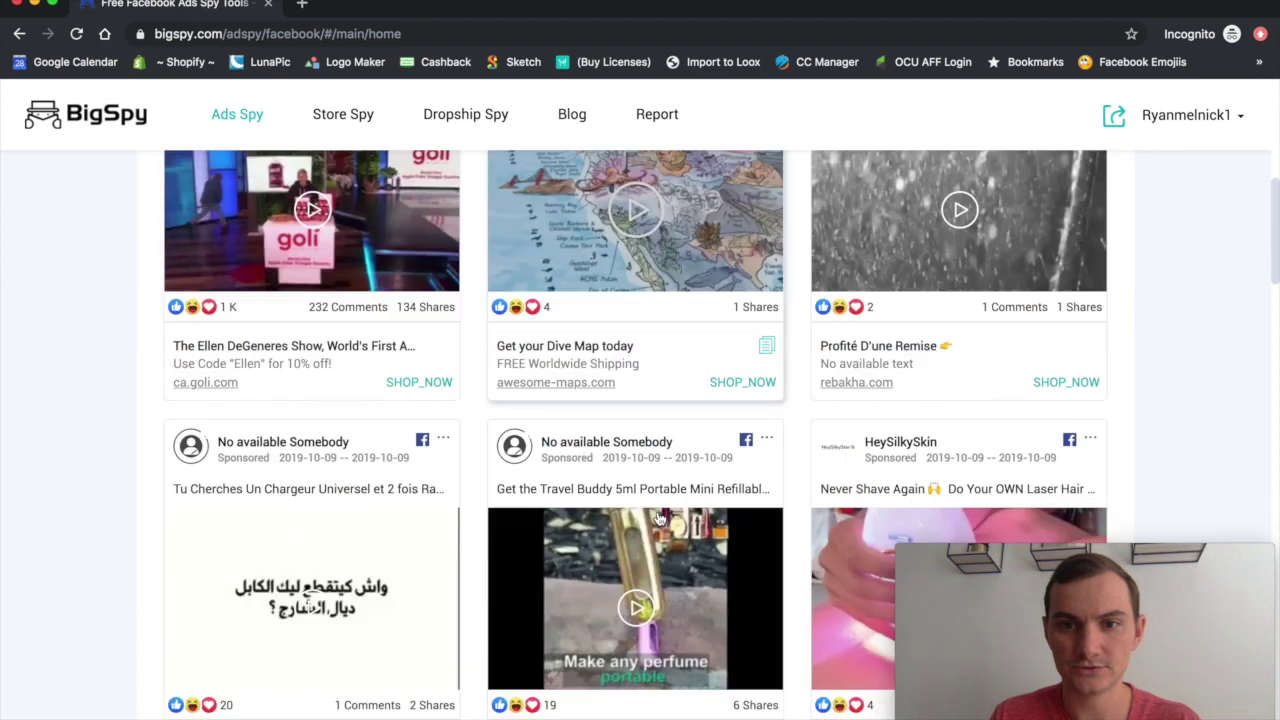
{"action": "scroll", "coordinate": [420, 440], "scroll_direction": "up", "scroll_amount": 1}
{"action": "scroll", "coordinate": [340, 403], "scroll_direction": "up", "scroll_amount": 1}
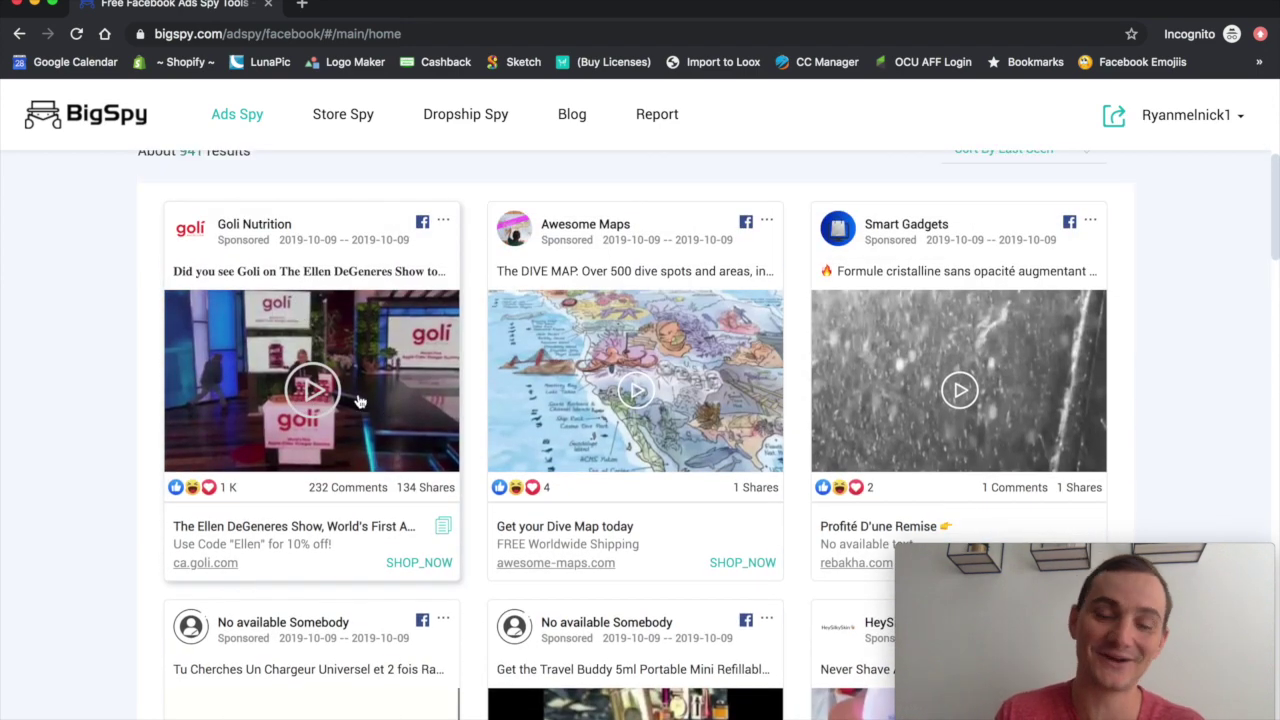
{"action": "scroll", "coordinate": [355, 405], "scroll_direction": "down", "scroll_amount": 1}
{"action": "scroll", "coordinate": [390, 480], "scroll_direction": "down", "scroll_amount": 3}
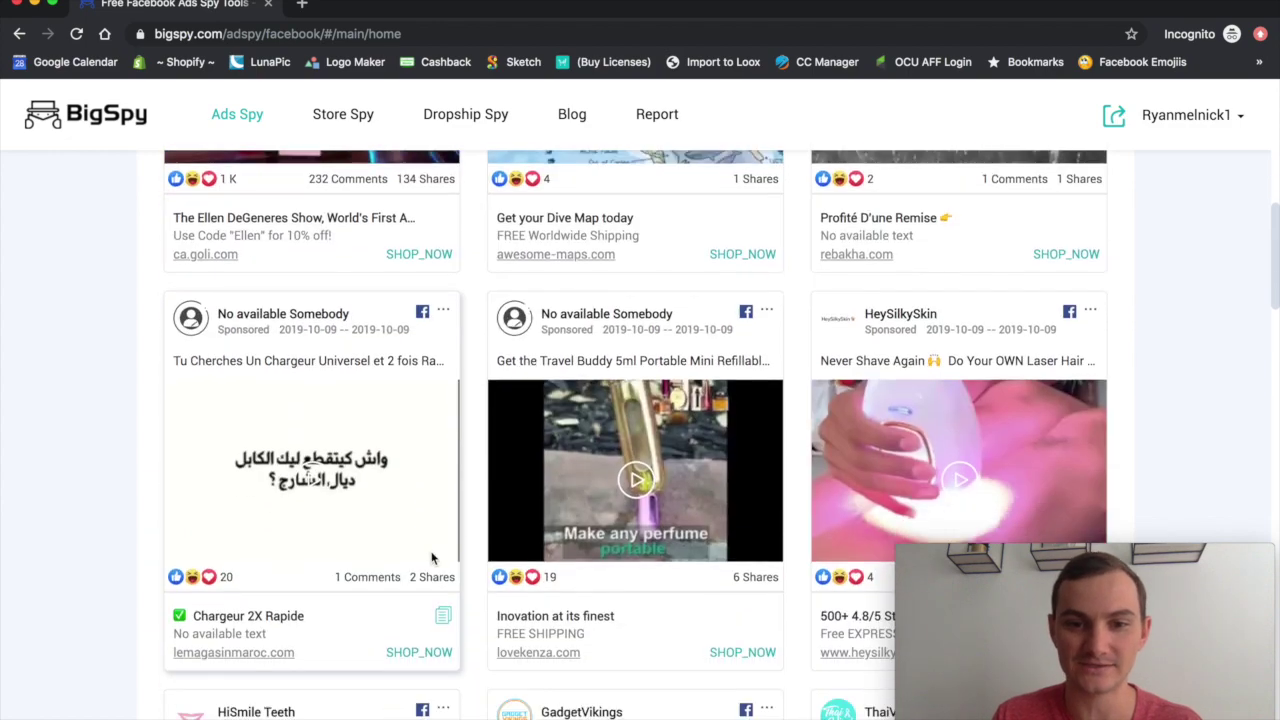
{"action": "scroll", "coordinate": [425, 540], "scroll_direction": "down", "scroll_amount": 1}
{"action": "scroll", "coordinate": [600, 480], "scroll_direction": "up", "scroll_amount": 5}
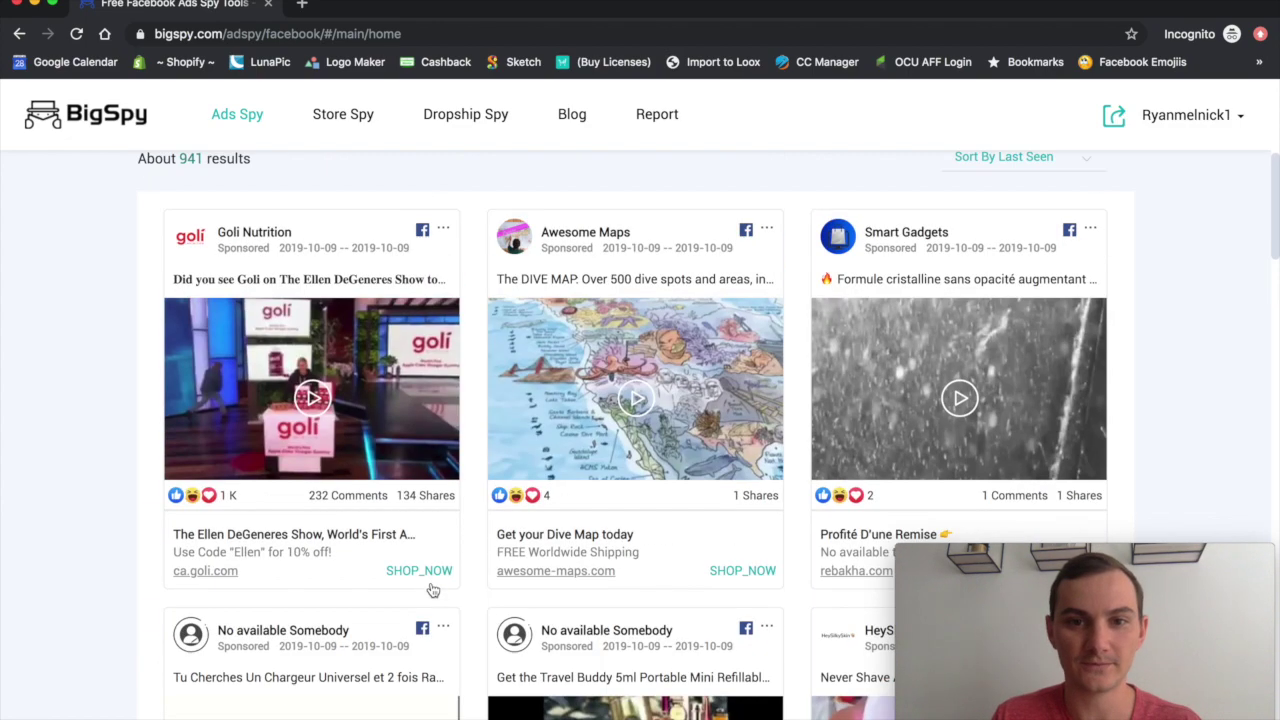
{"action": "scroll", "coordinate": [900, 350], "scroll_direction": "up", "scroll_amount": 1}
{"action": "scroll", "coordinate": [1027, 295], "scroll_direction": "up", "scroll_amount": 1}
{"action": "left_click", "coordinate": [1005, 362]}
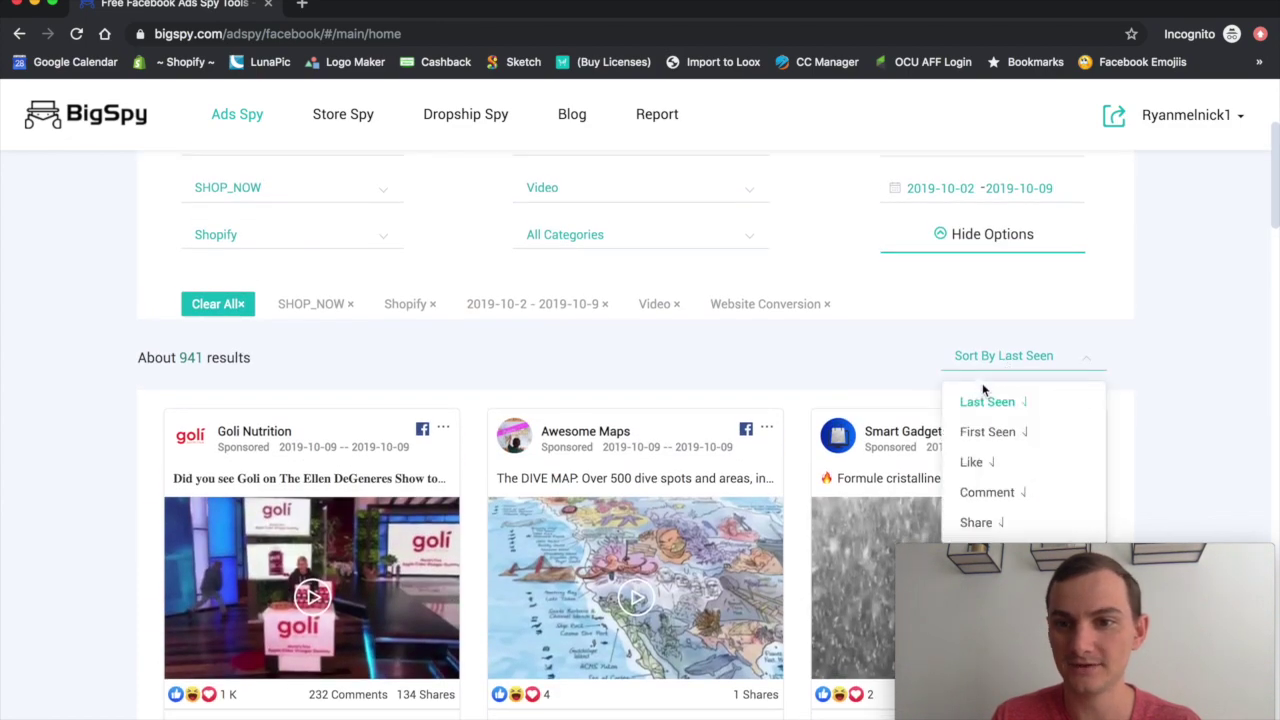
{"action": "left_click", "coordinate": [975, 522]}
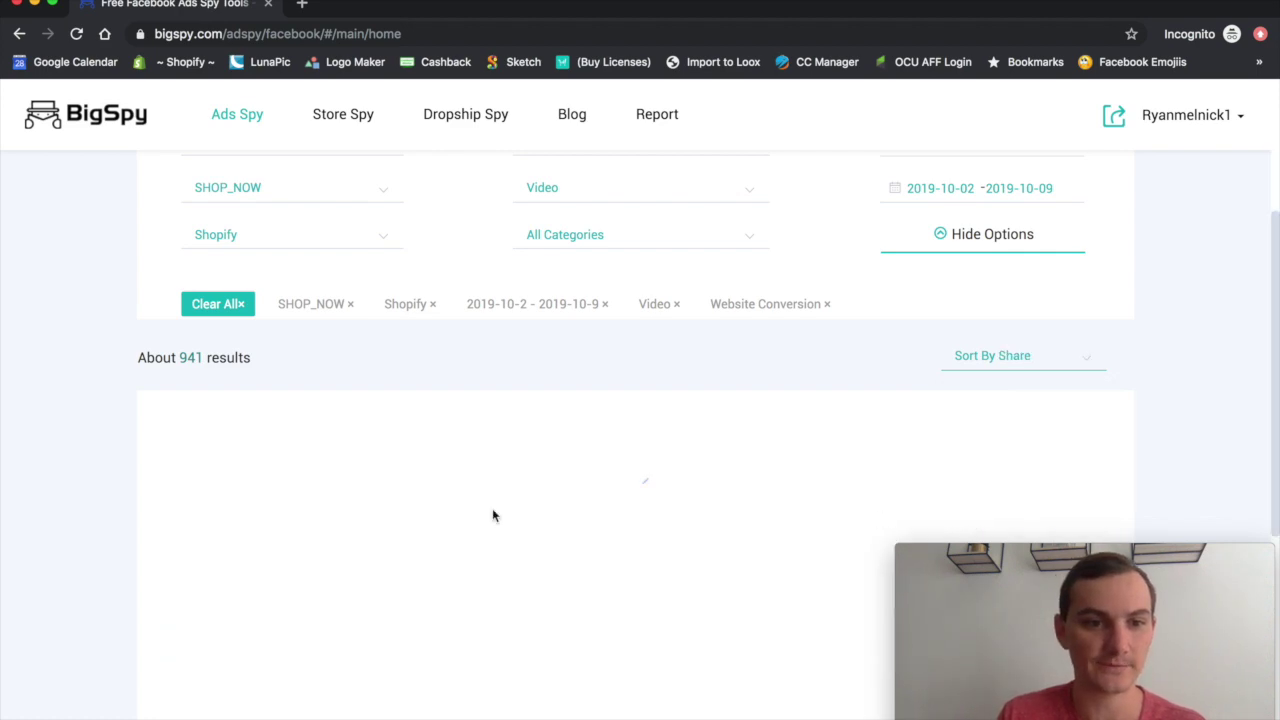
{"action": "scroll", "coordinate": [492, 508], "scroll_direction": "down", "scroll_amount": 2}
{"action": "scroll", "coordinate": [938, 283], "scroll_direction": "up", "scroll_amount": 2}
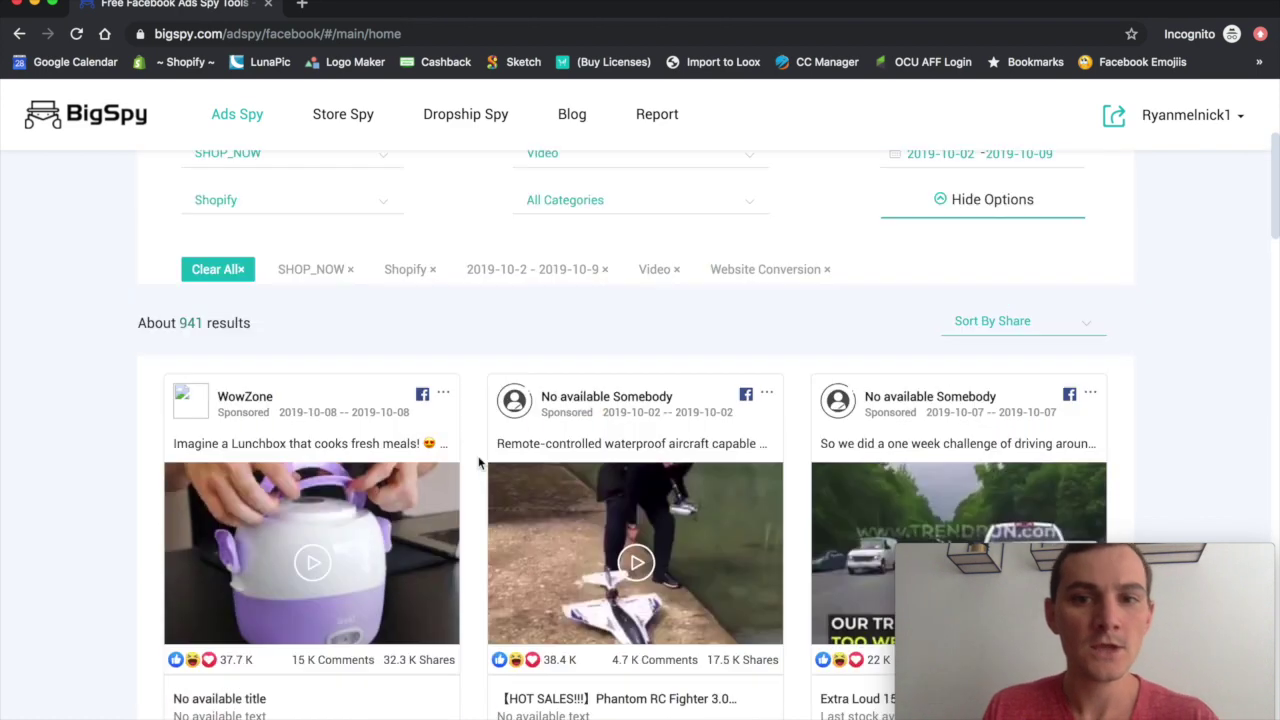
{"action": "scroll", "coordinate": [938, 283], "scroll_direction": "up", "scroll_amount": 1}
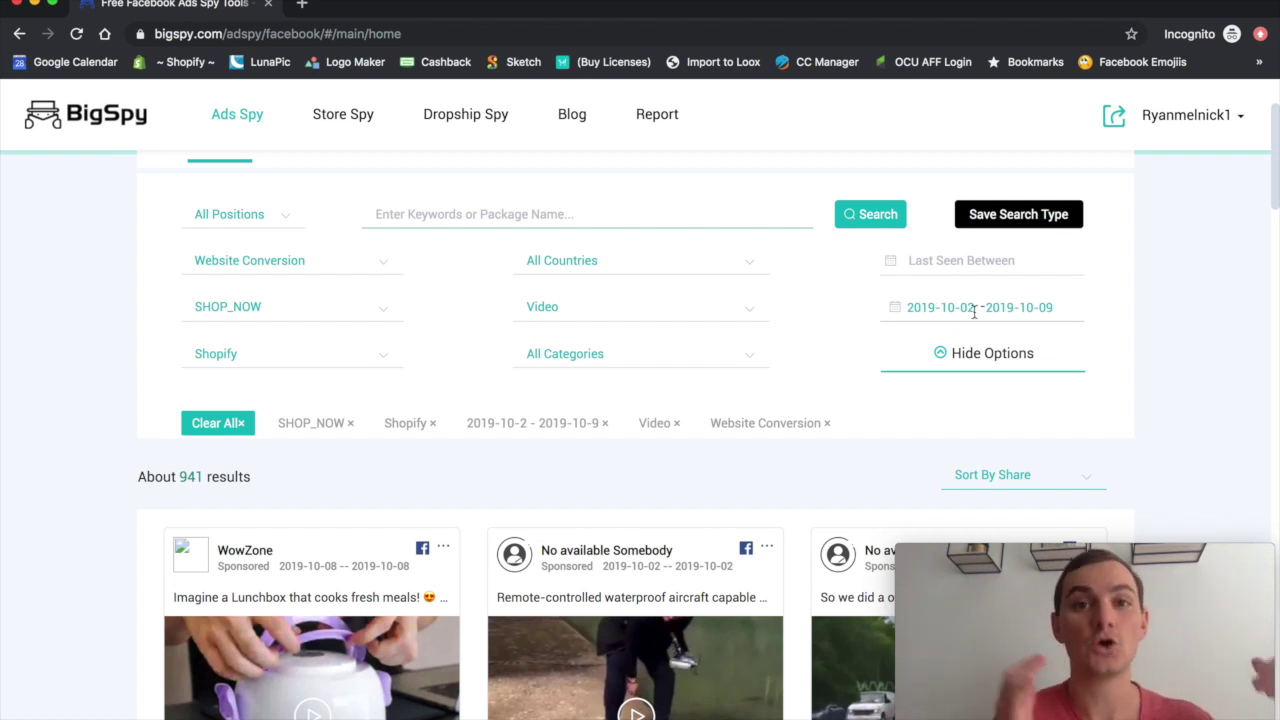
Step: Open the top WowZone lunchbox ad's original Facebook post
{"action": "scroll", "coordinate": [958, 410], "scroll_direction": "down", "scroll_amount": 2}
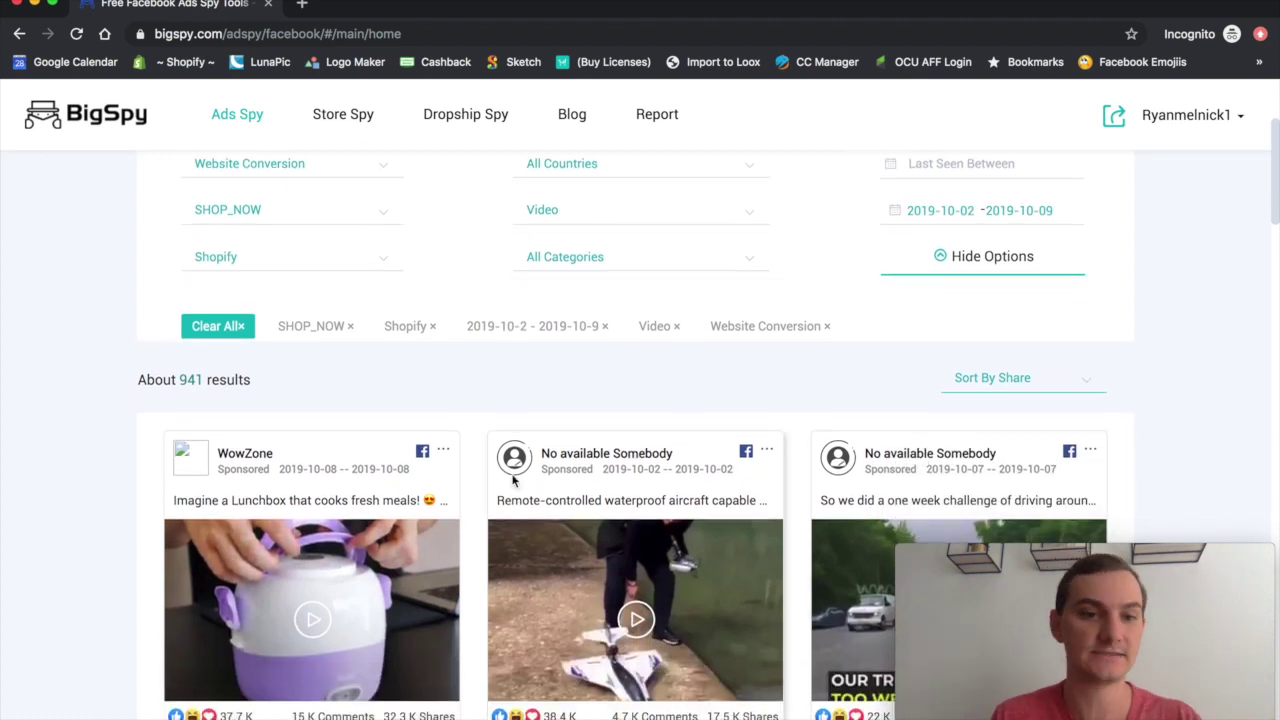
{"action": "scroll", "coordinate": [390, 420], "scroll_direction": "down", "scroll_amount": 1}
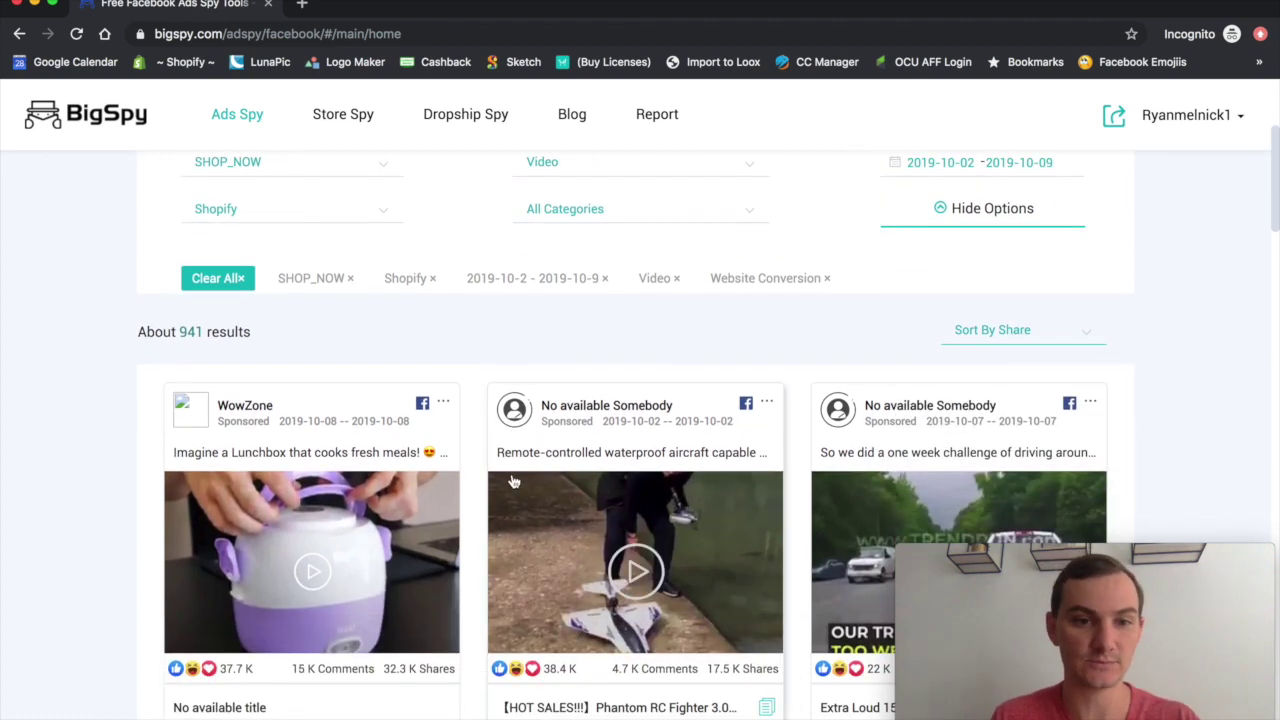
{"action": "left_click", "coordinate": [256, 405]}
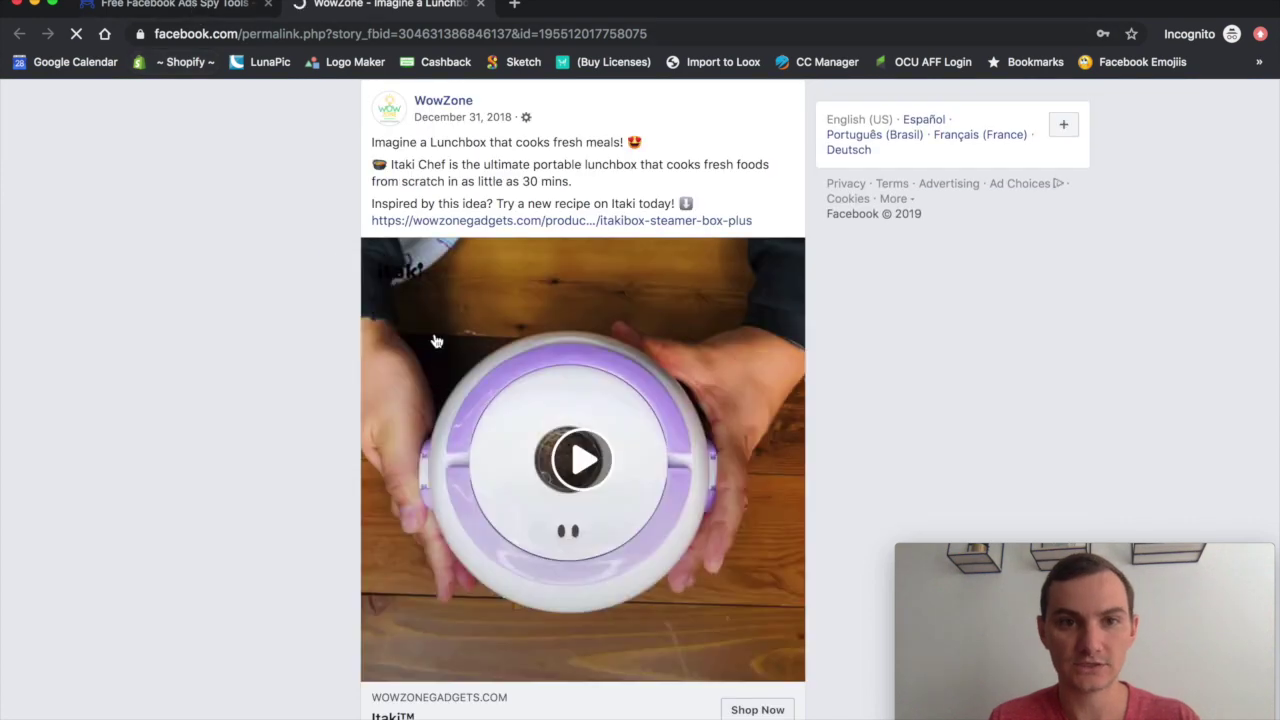
Step: Play and pause the WowZone lunchbox video on Facebook, then return to BigSpy
{"action": "left_click", "coordinate": [511, 500]}
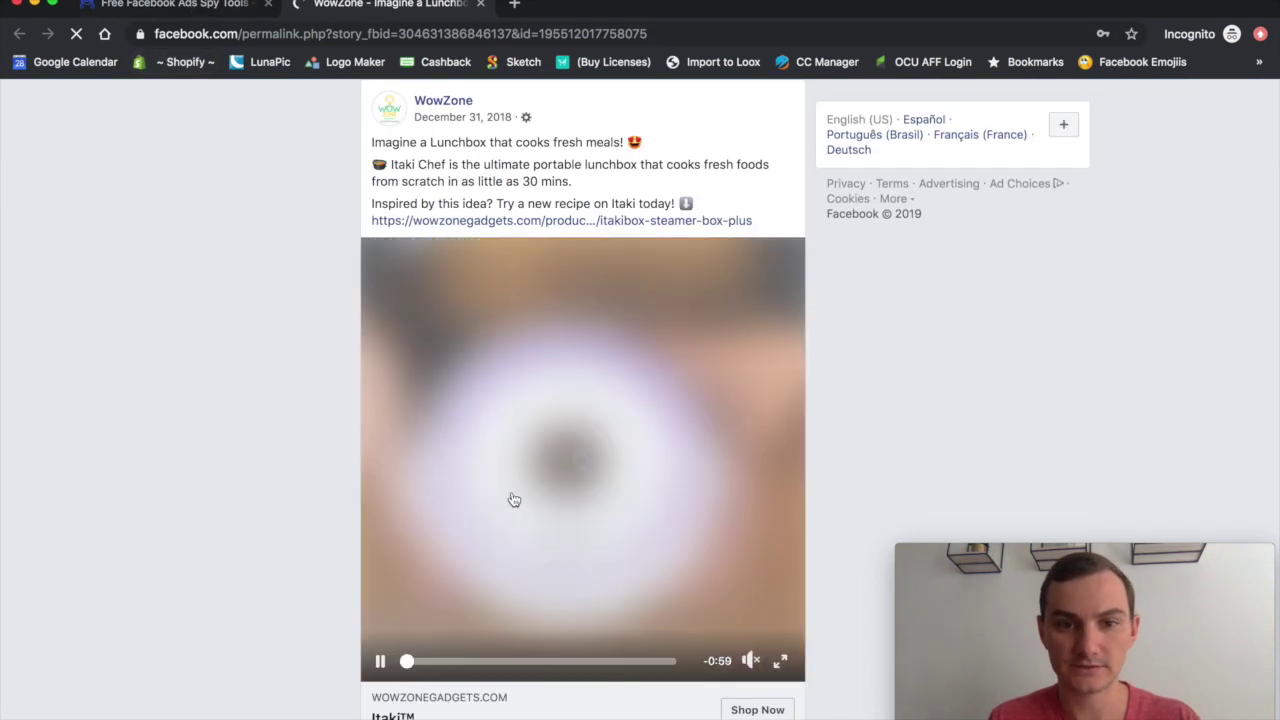
{"action": "scroll", "coordinate": [390, 600], "scroll_direction": "down", "scroll_amount": 2}
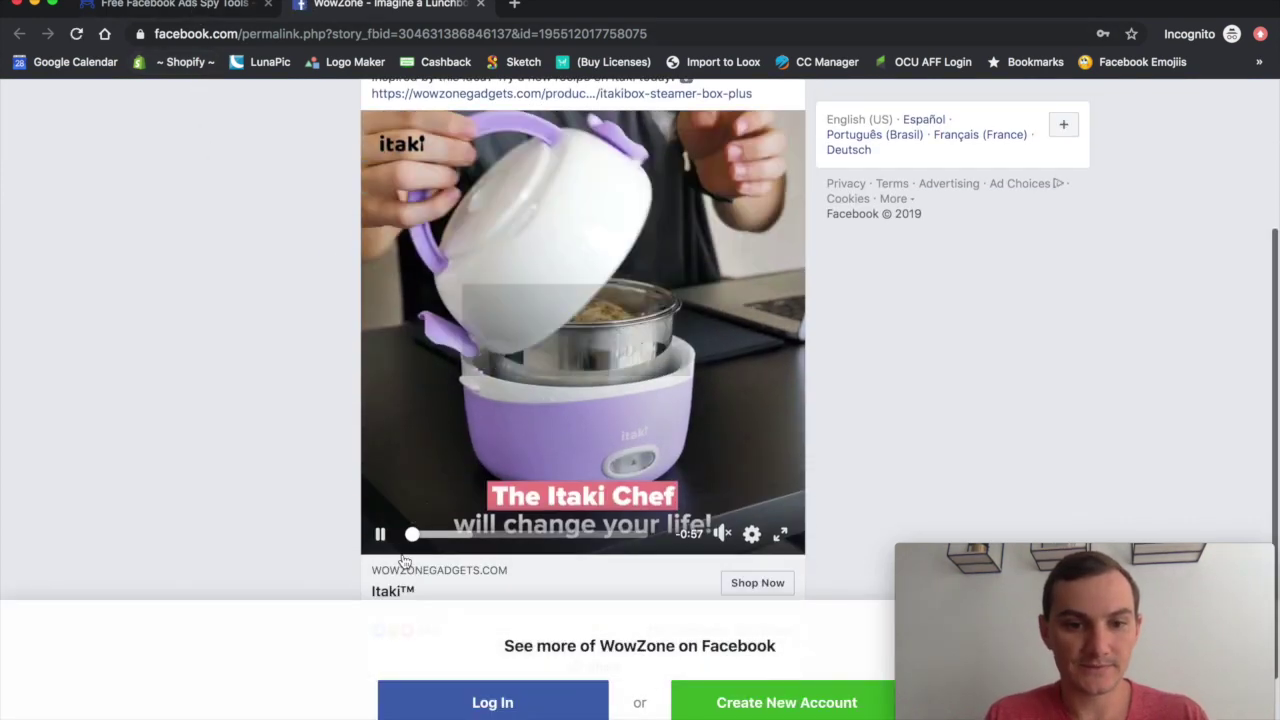
{"action": "left_click", "coordinate": [399, 516]}
{"action": "scroll", "coordinate": [522, 497], "scroll_direction": "up", "scroll_amount": 3}
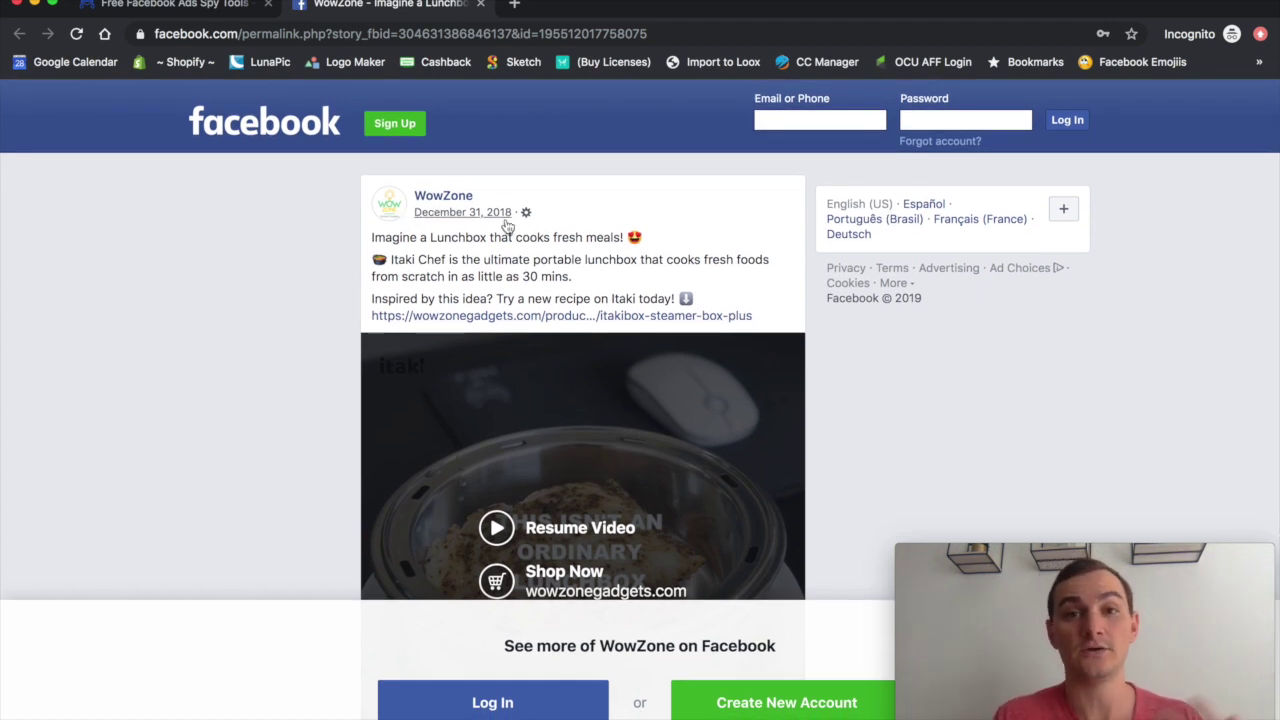
{"action": "mouse_move", "coordinate": [462, 212]}
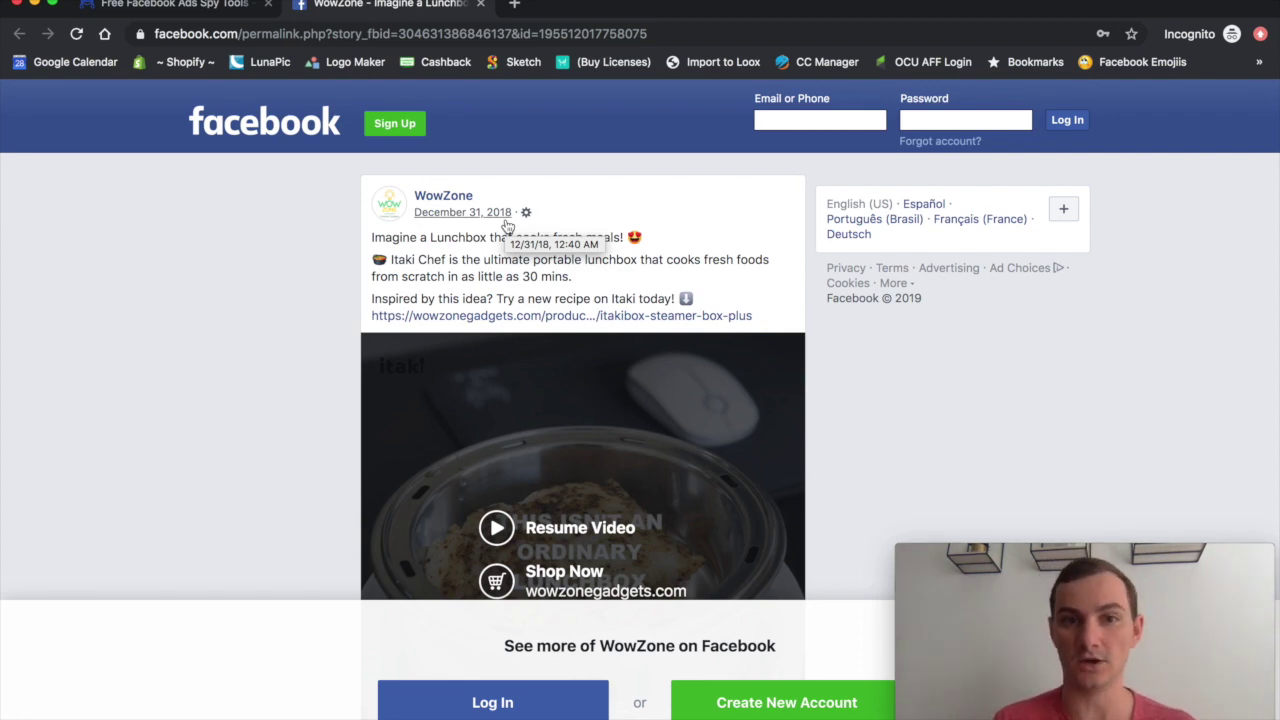
{"action": "left_click", "coordinate": [189, 8]}
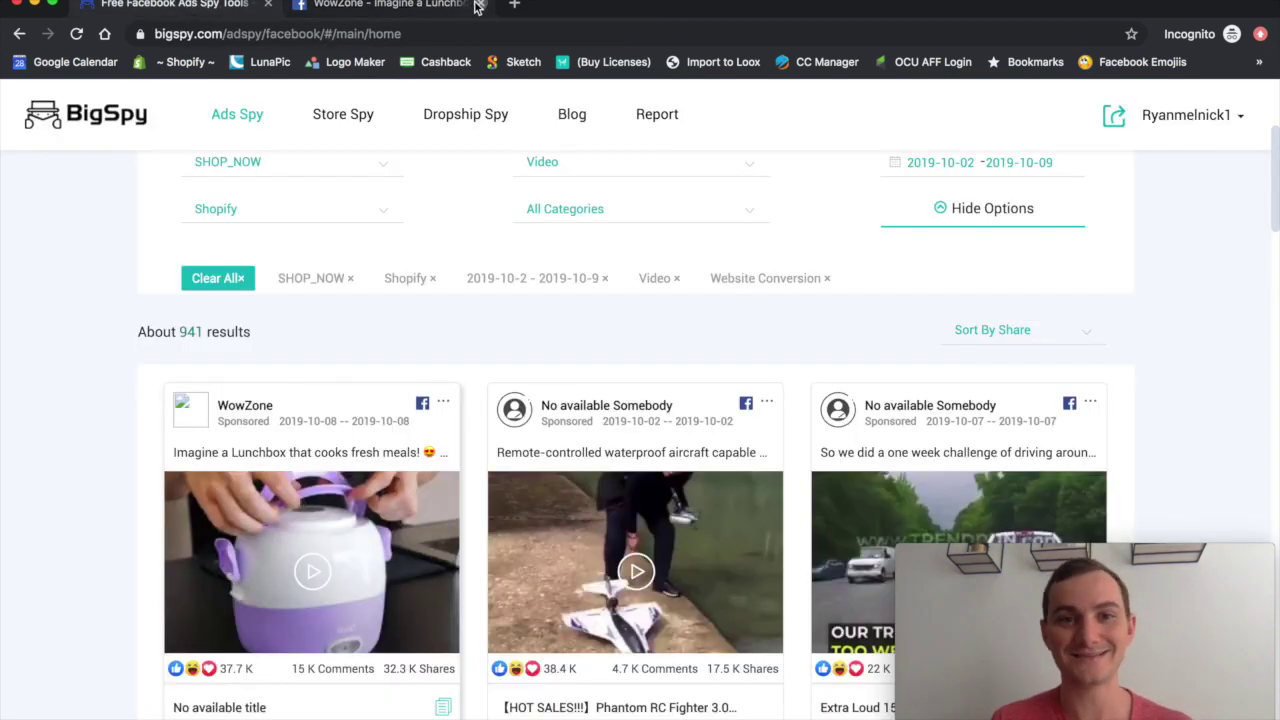
Step: Close the WowZone tab and preview the aircraft ad's Creative details
{"action": "left_click", "coordinate": [478, 6]}
{"action": "scroll", "coordinate": [731, 334], "scroll_direction": "down", "scroll_amount": 1}
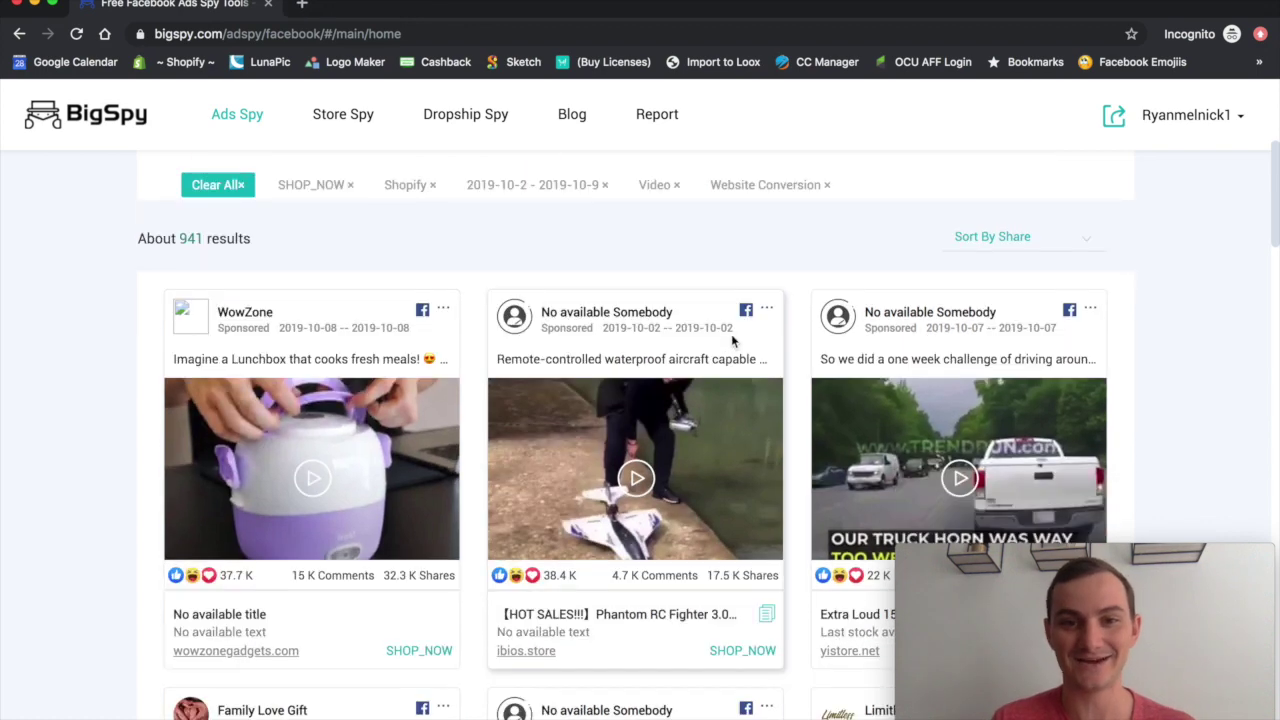
{"action": "left_click", "coordinate": [647, 412]}
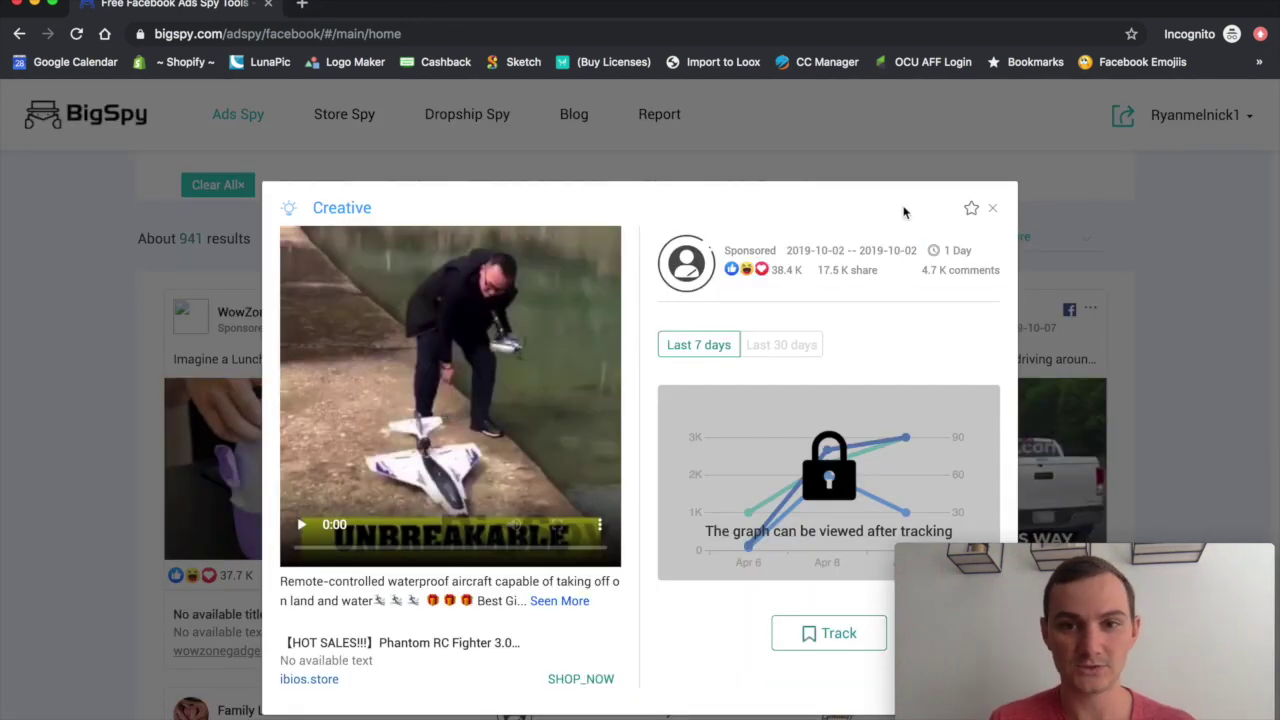
{"action": "left_click", "coordinate": [1000, 209]}
{"action": "left_click", "coordinate": [306, 314]}
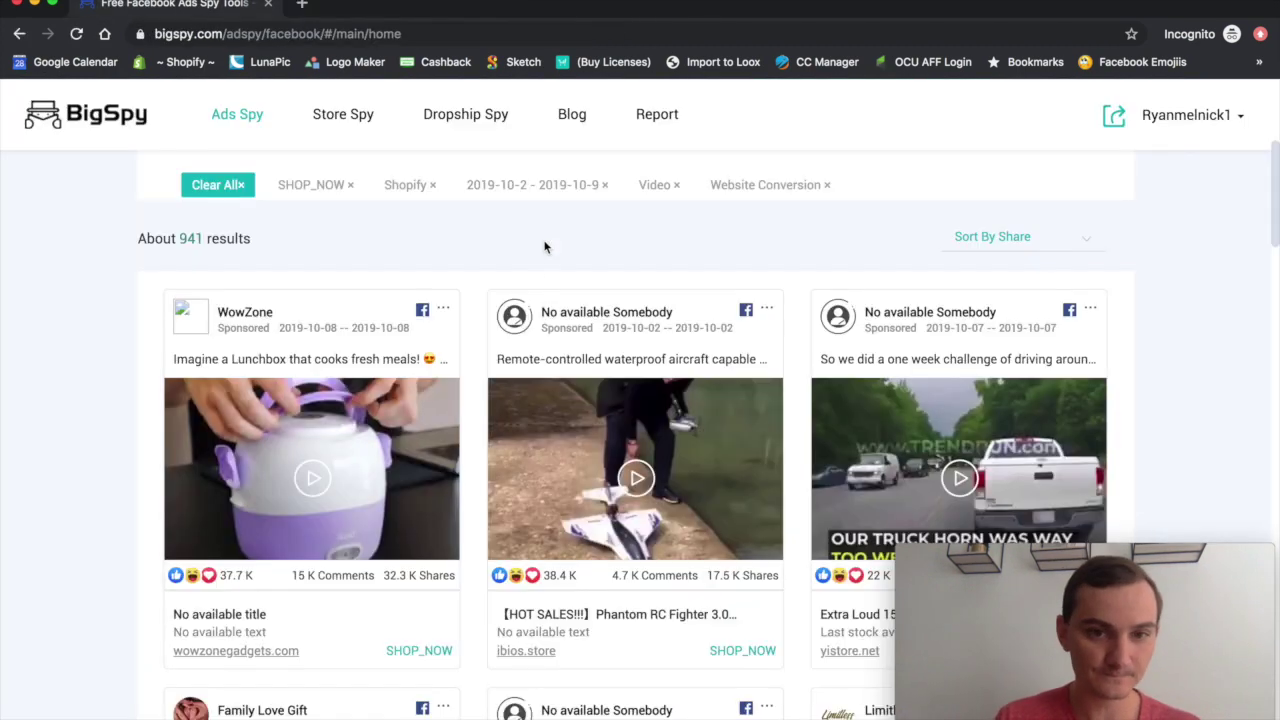
Step: Preview the WowZone lunchbox ad's Creative details, then open the aircraft ad's Facebook post
{"action": "left_click", "coordinate": [348, 488]}
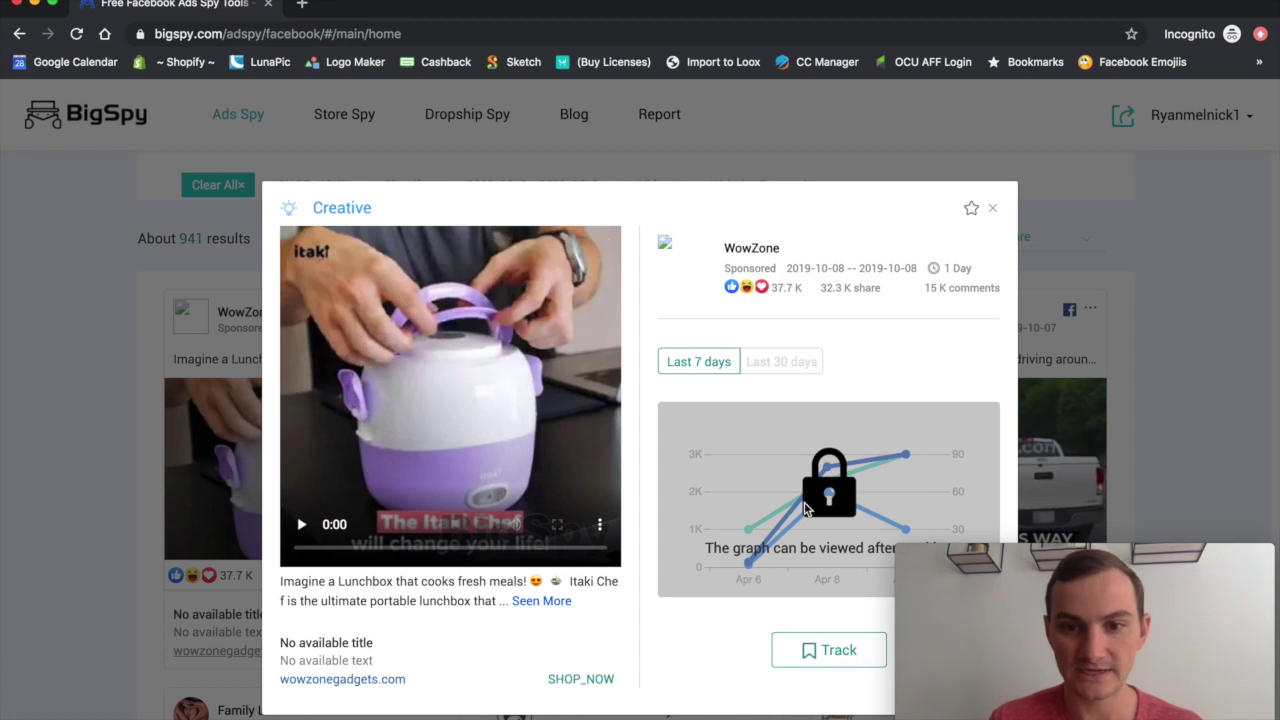
{"action": "mouse_move", "coordinate": [987, 560]}
{"action": "left_mouse_down"}
{"action": "mouse_move", "coordinate": [987, 584]}
{"action": "mouse_move", "coordinate": [992, 564]}
{"action": "left_mouse_up"}
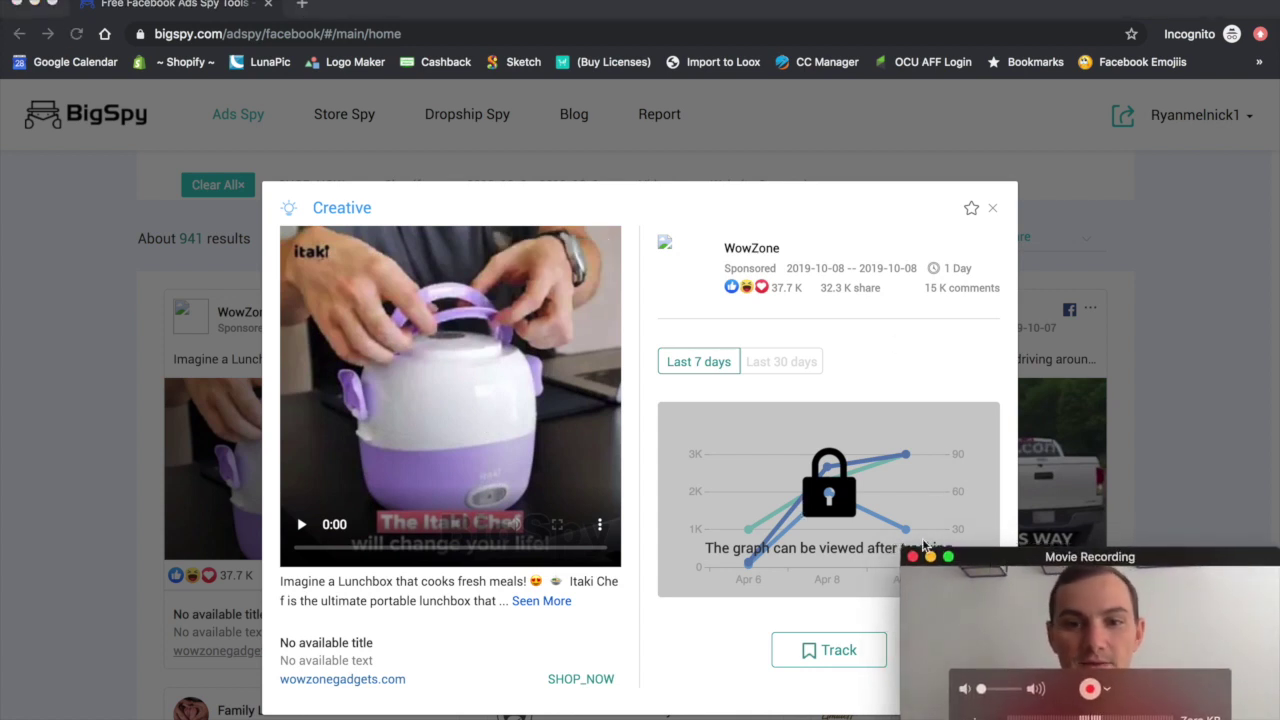
{"action": "left_click", "coordinate": [996, 208]}
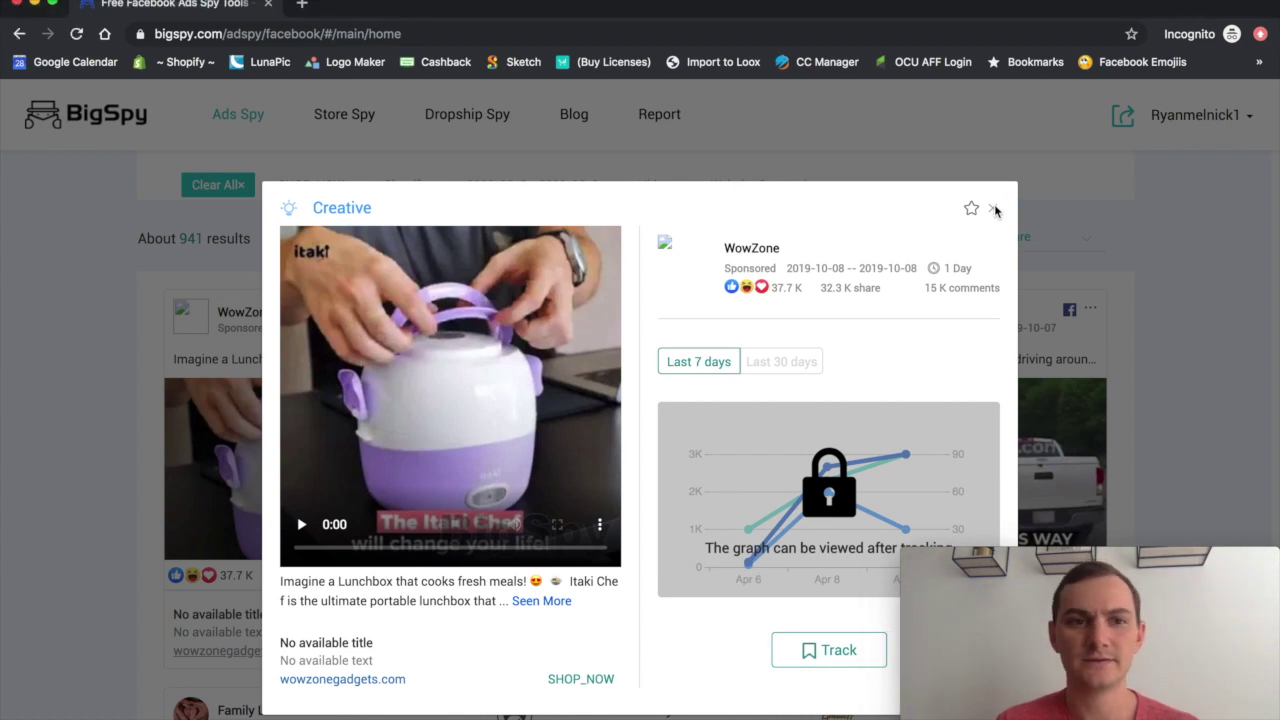
{"action": "left_click", "coordinate": [994, 209]}
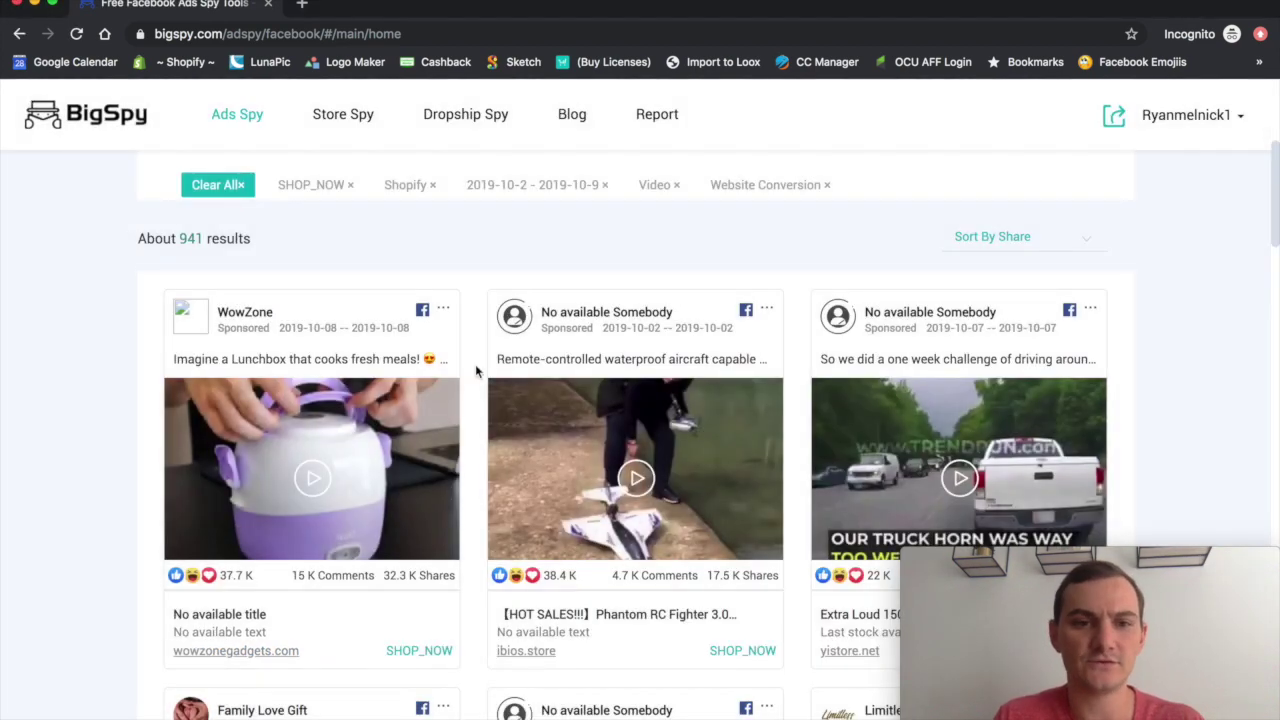
{"action": "left_click", "coordinate": [745, 313]}
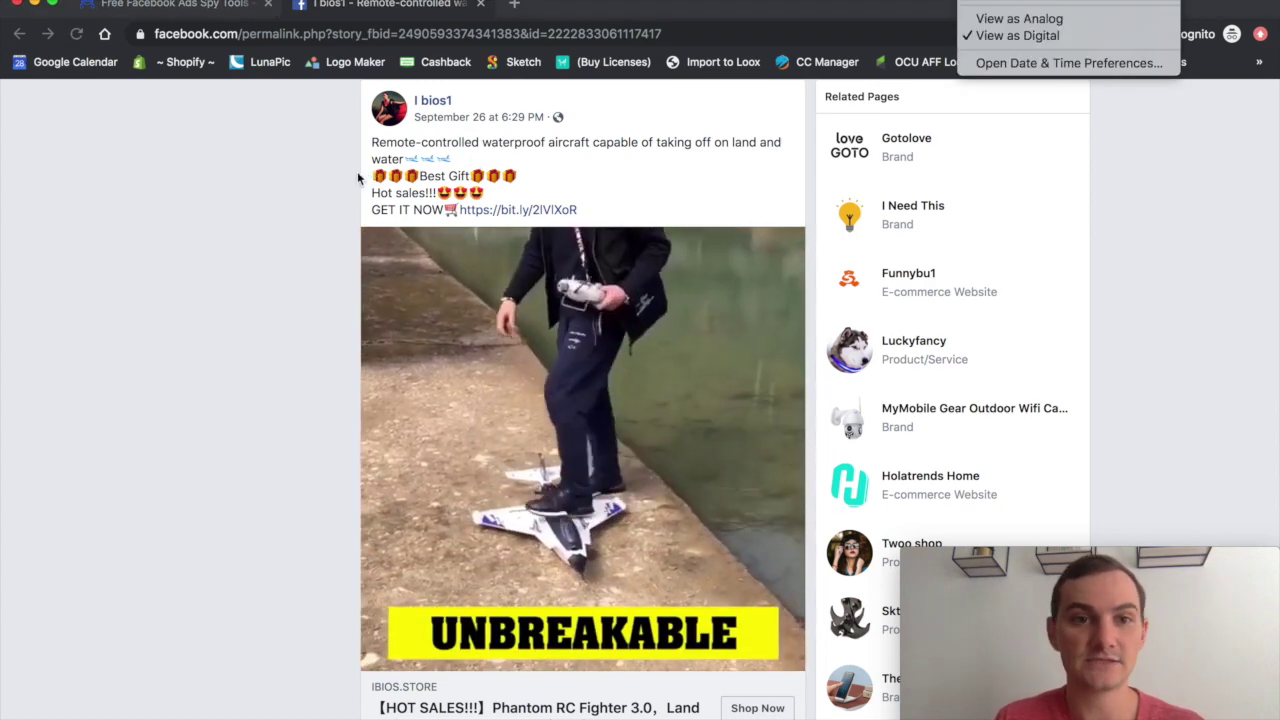
Step: Scroll through the ibios aircraft ad post while its video plays, then follow its store link
{"action": "scroll", "coordinate": [553, 221], "scroll_direction": "up", "scroll_amount": 1}
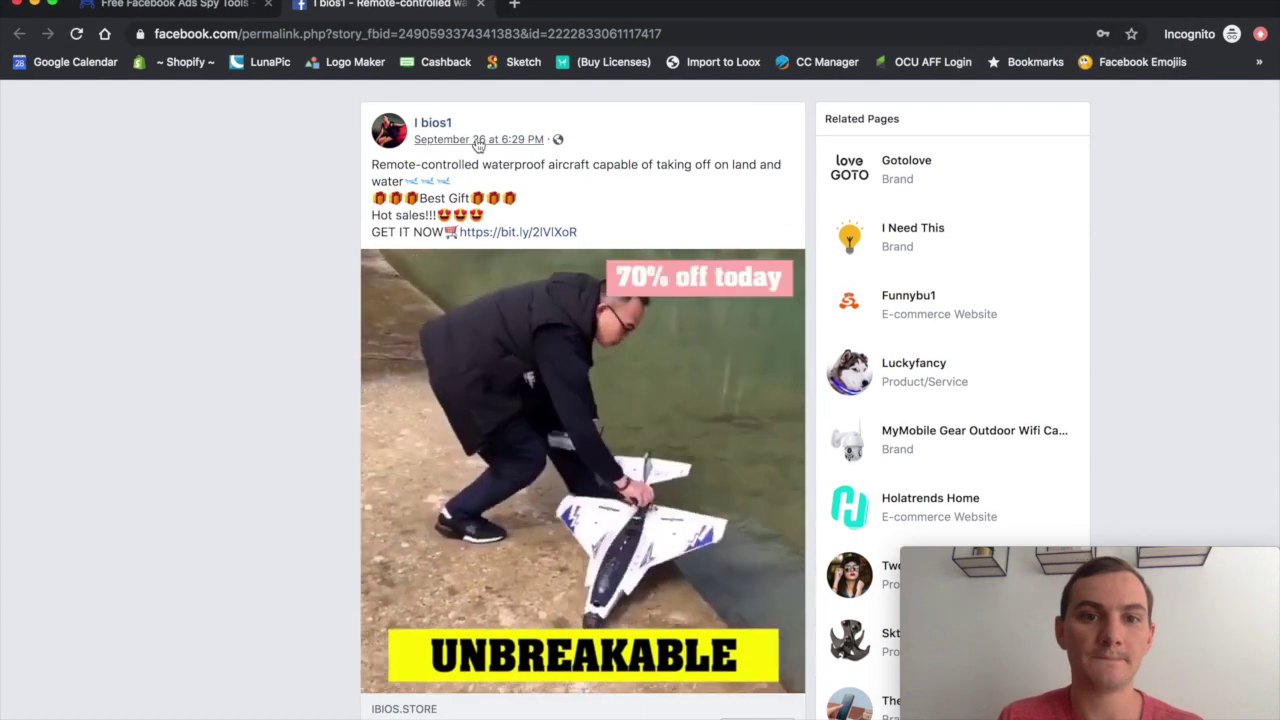
{"action": "scroll", "coordinate": [564, 401], "scroll_direction": "down", "scroll_amount": 1}
{"action": "scroll", "coordinate": [564, 401], "scroll_direction": "down", "scroll_amount": 1}
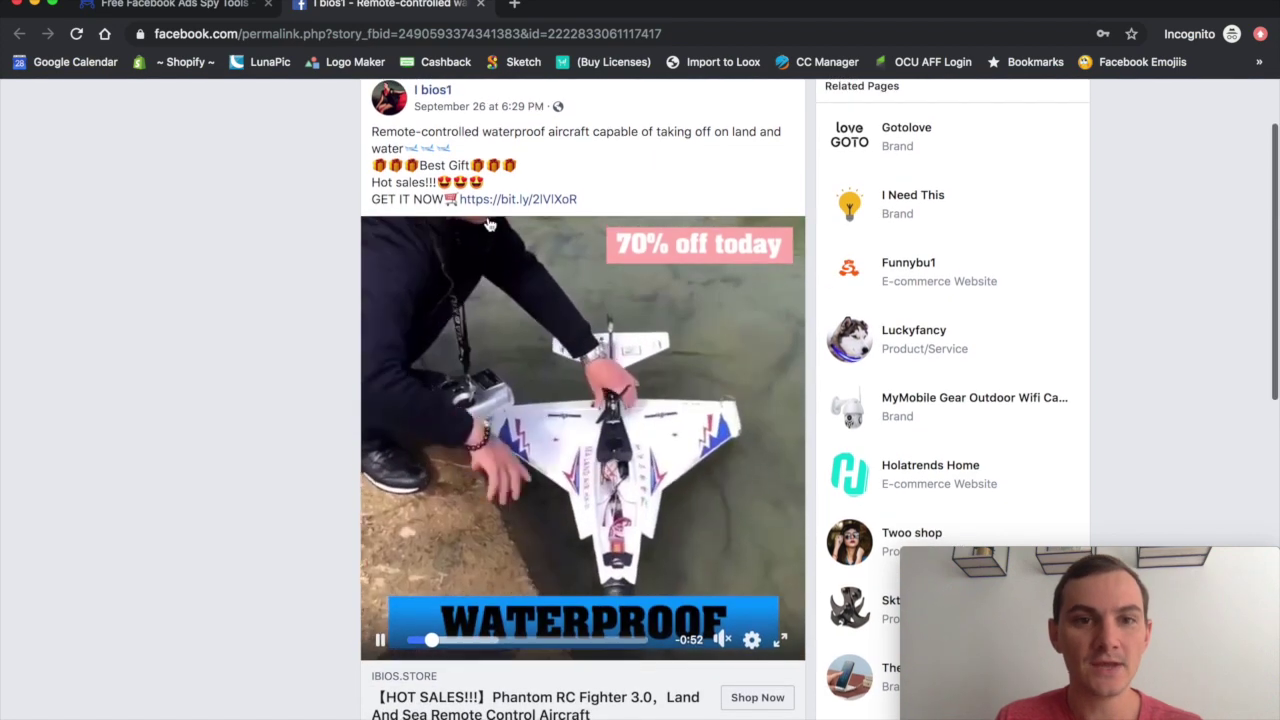
{"action": "scroll", "coordinate": [465, 496], "scroll_direction": "down", "scroll_amount": 3}
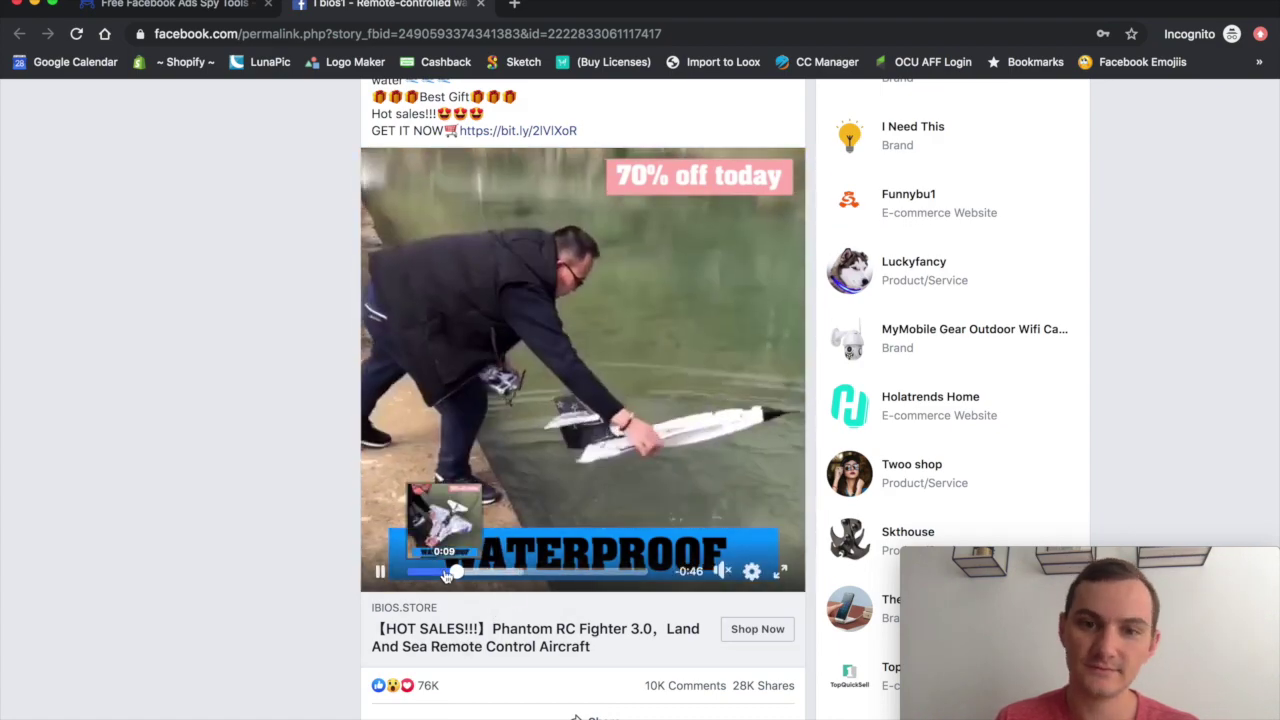
{"action": "scroll", "coordinate": [470, 595], "scroll_direction": "up", "scroll_amount": 3}
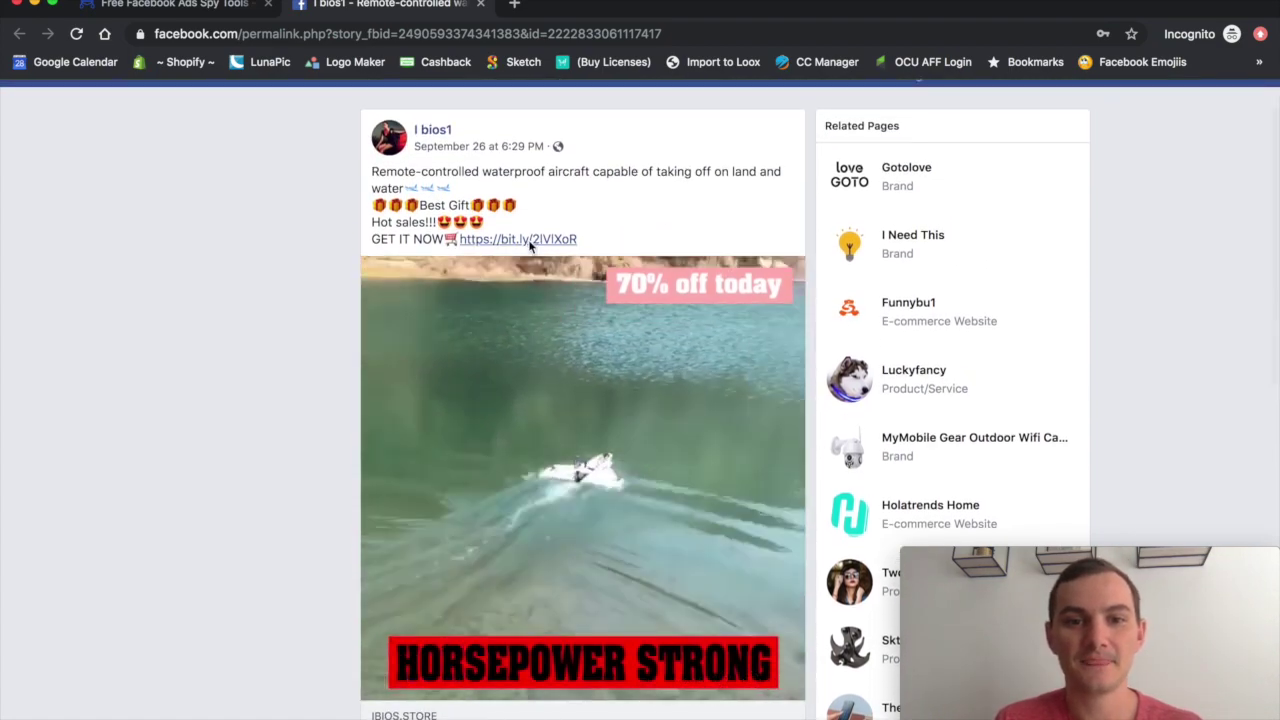
{"action": "left_click", "coordinate": [520, 225]}
Step: Compare the ibios.store Phantom RC Fighter 3.0 page ($45.99) with the ad, then close it
{"action": "left_click", "coordinate": [370, 5]}
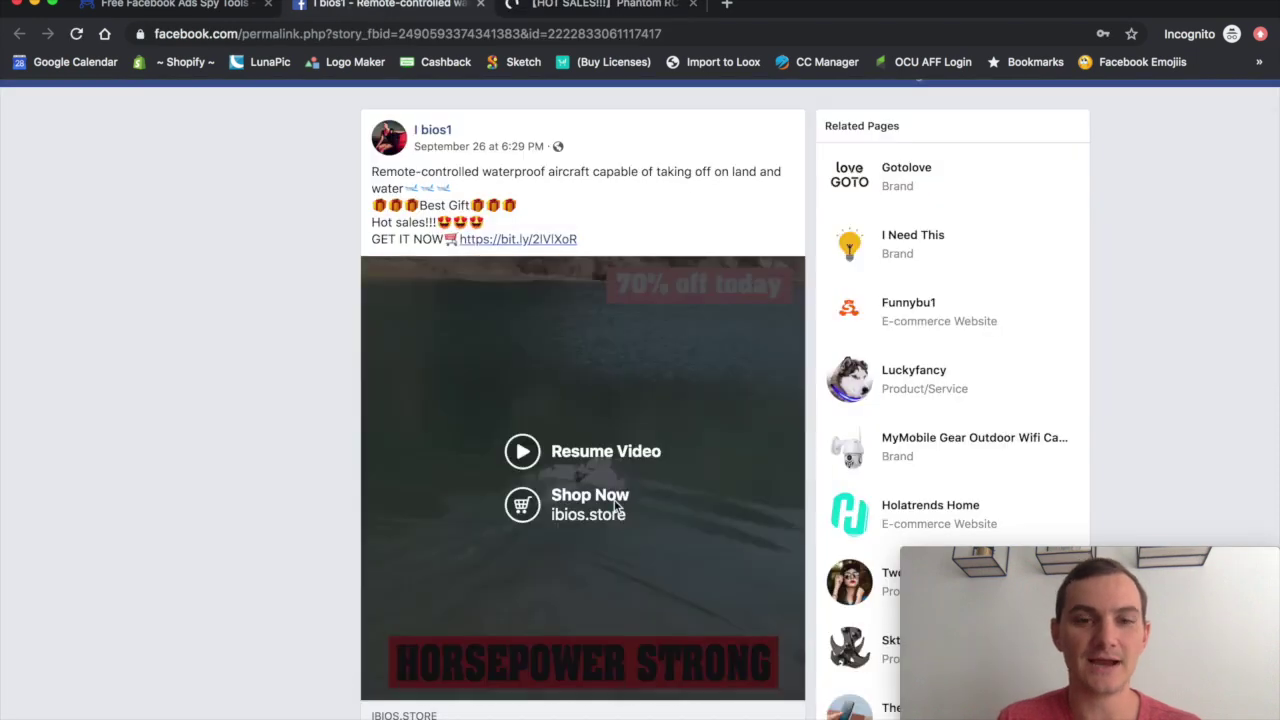
{"action": "left_click", "coordinate": [570, 4]}
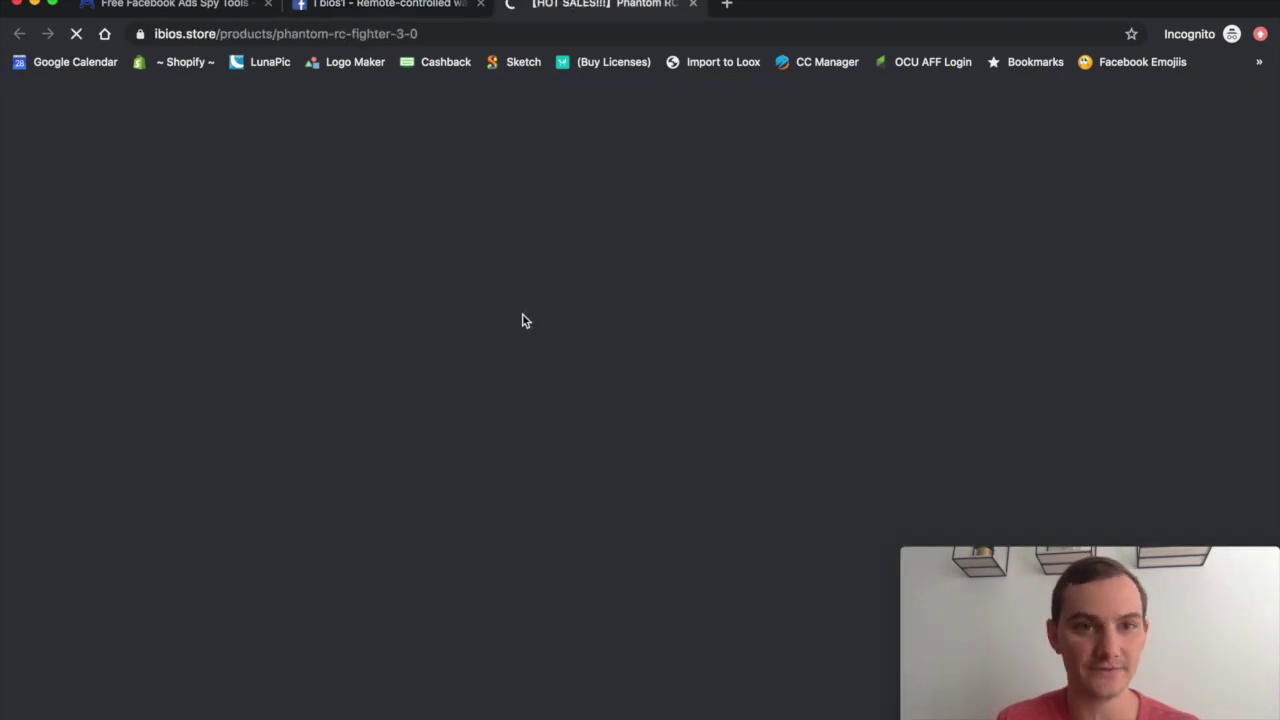
{"action": "left_click", "coordinate": [387, 5]}
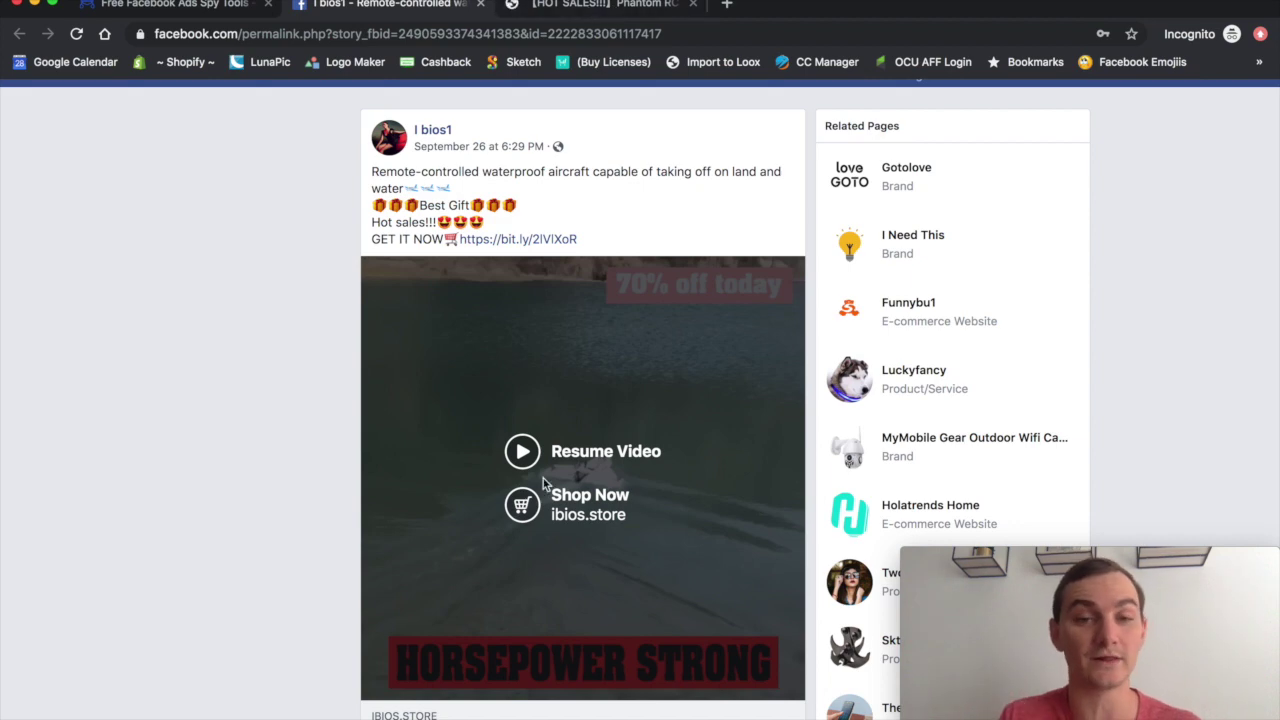
{"action": "left_click", "coordinate": [620, 5]}
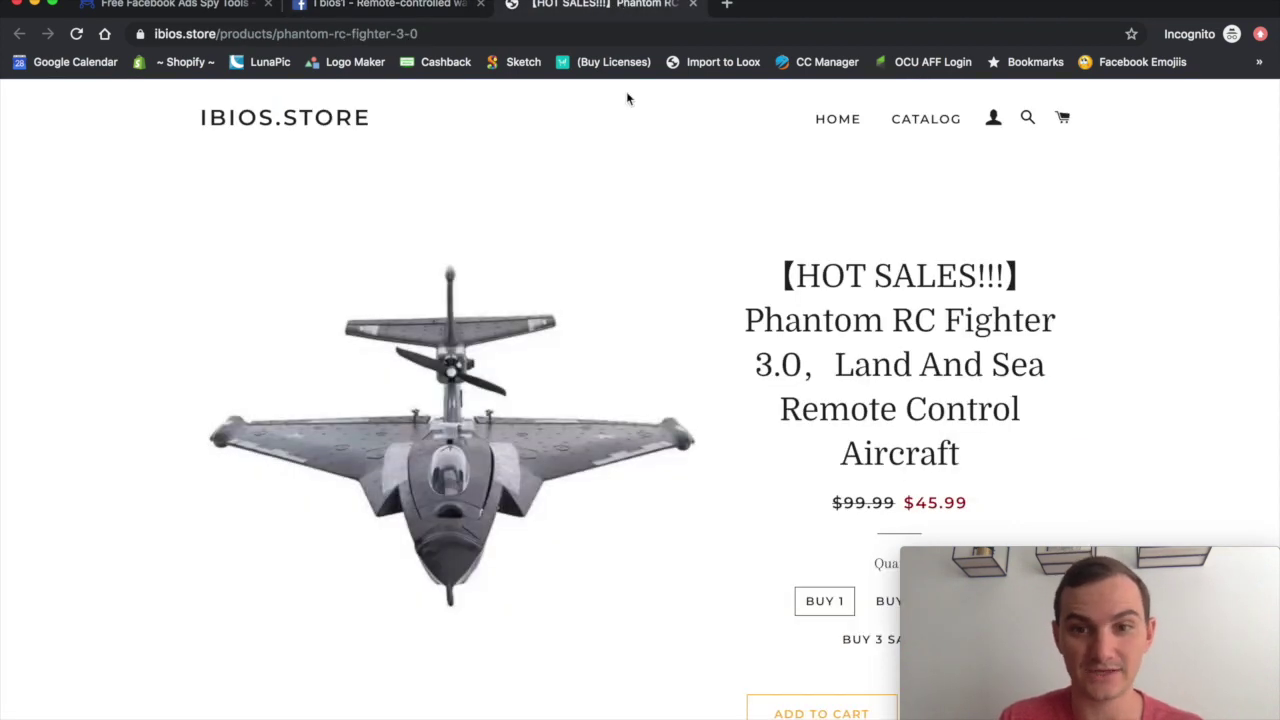
{"action": "scroll", "coordinate": [777, 498], "scroll_direction": "down", "scroll_amount": 2}
{"action": "left_click", "coordinate": [437, 5]}
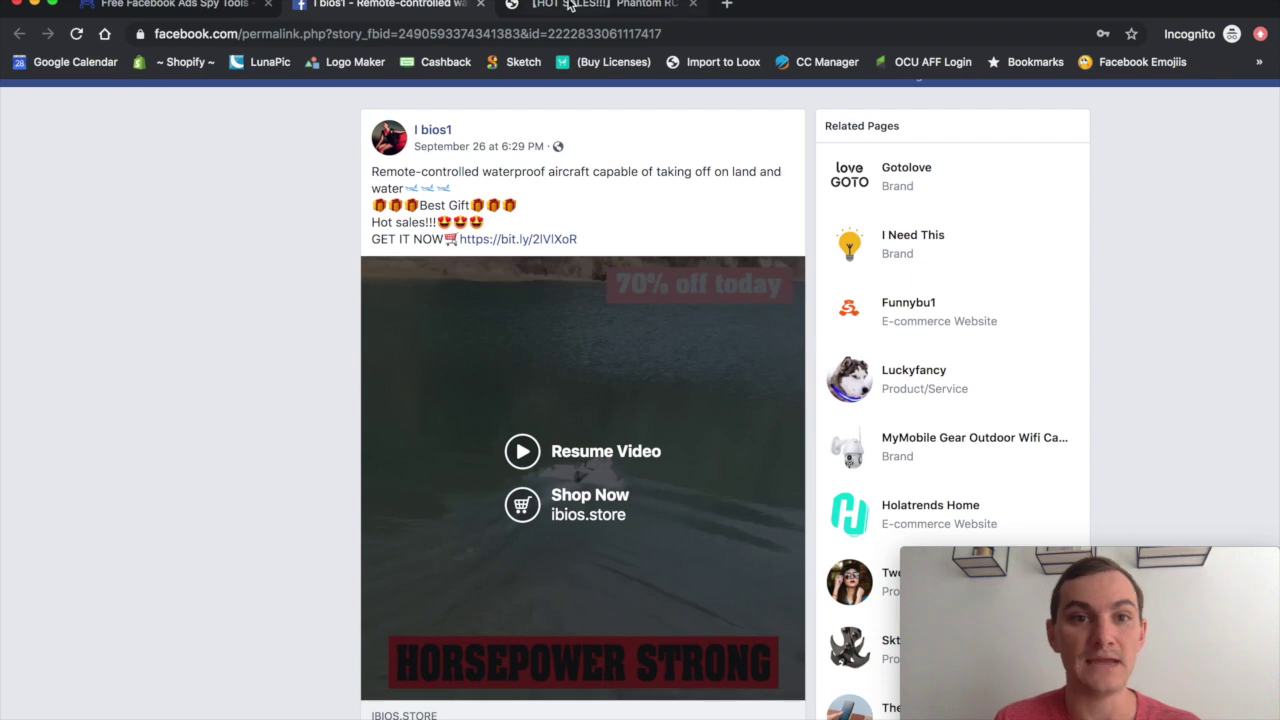
{"action": "left_click", "coordinate": [568, 5]}
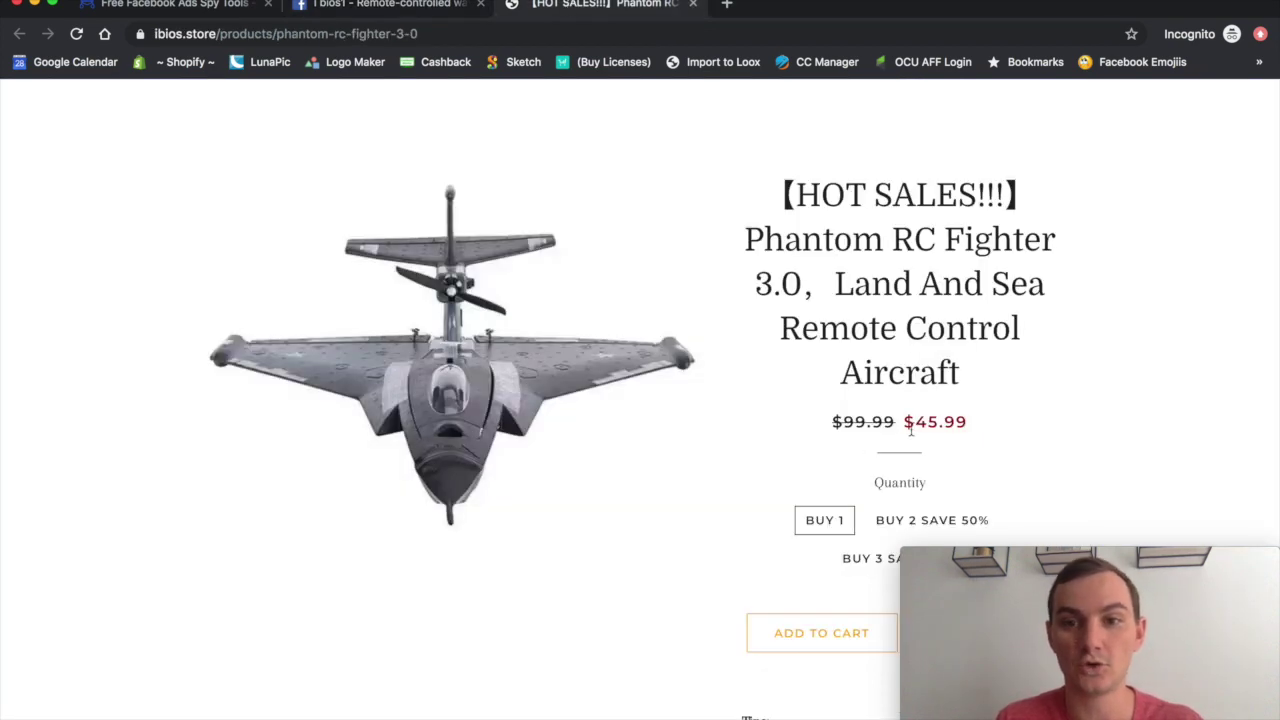
{"action": "left_click", "coordinate": [695, 5]}
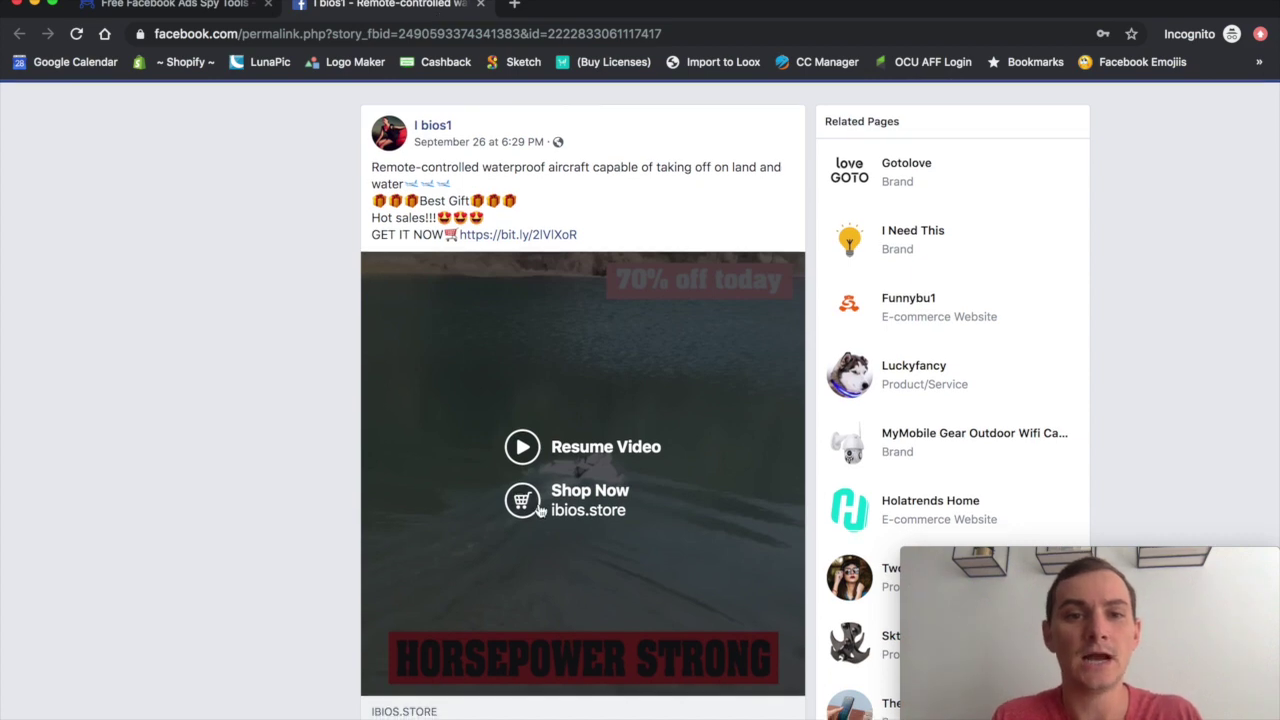
{"action": "scroll", "coordinate": [474, 240], "scroll_direction": "down", "scroll_amount": 2}
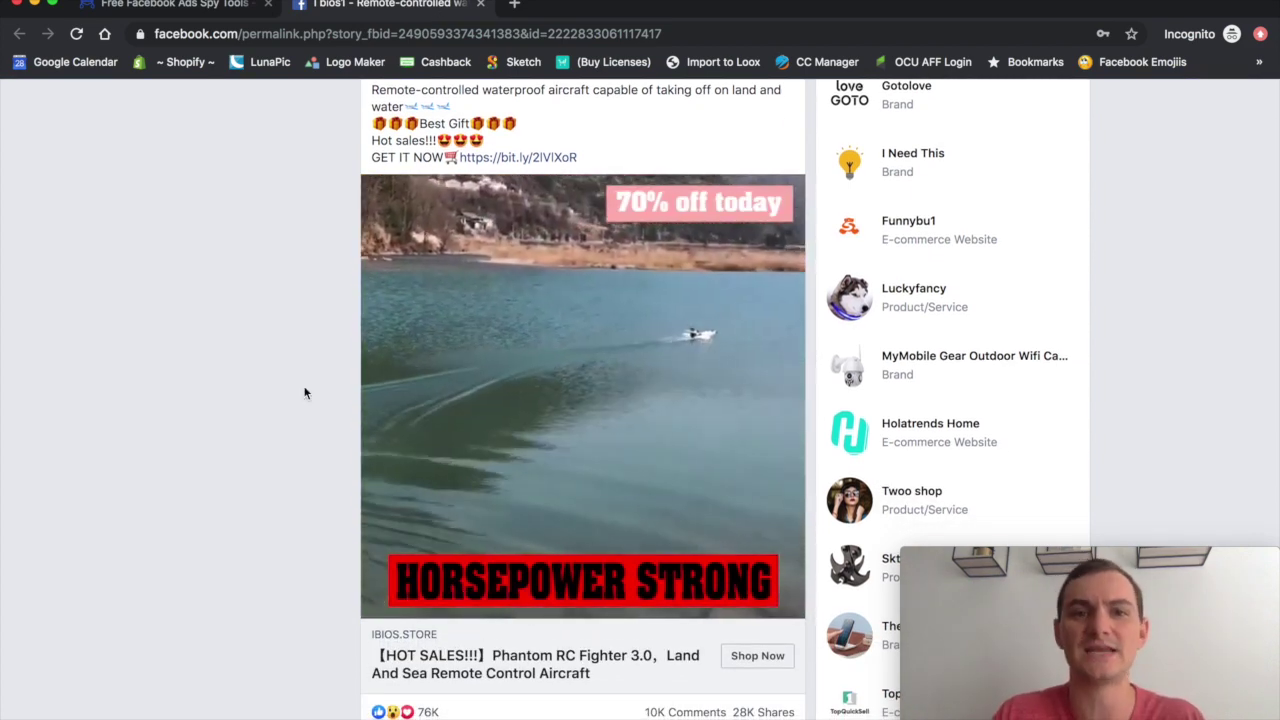
{"action": "left_click", "coordinate": [381, 596]}
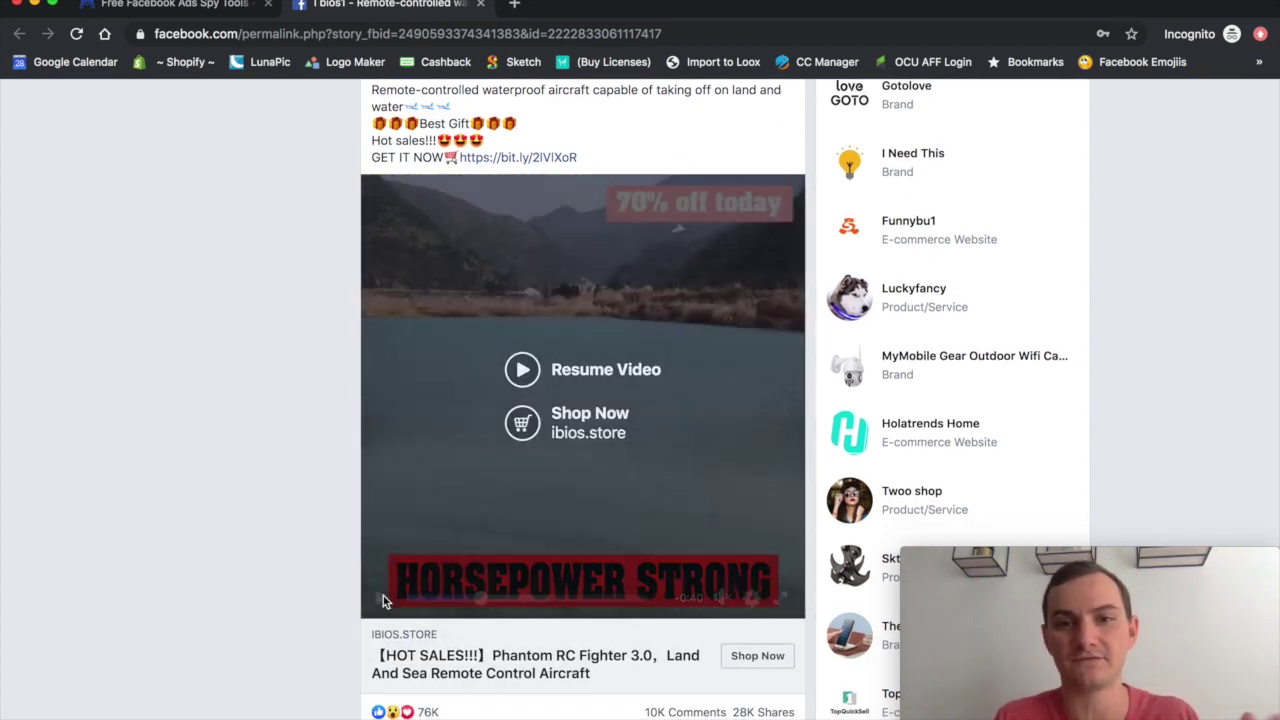
{"action": "left_click", "coordinate": [537, 371]}
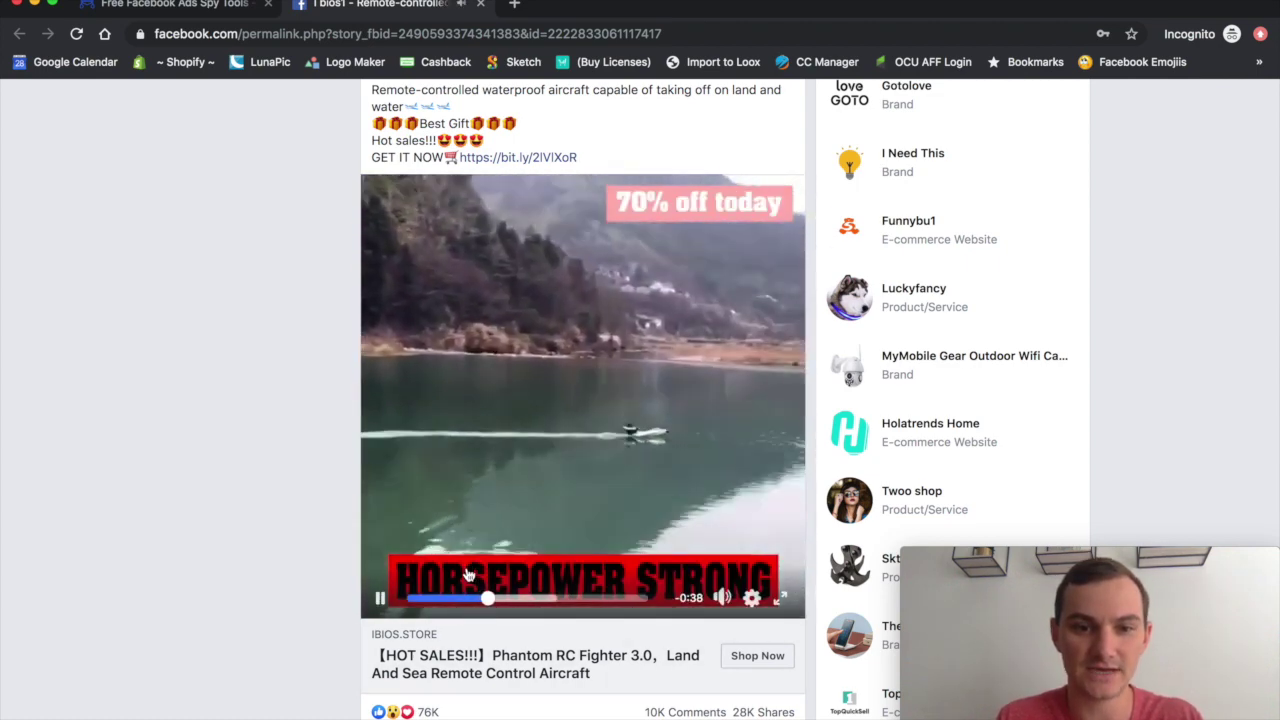
{"action": "left_click", "coordinate": [380, 597]}
{"action": "scroll", "coordinate": [479, 338], "scroll_direction": "up", "scroll_amount": 2}
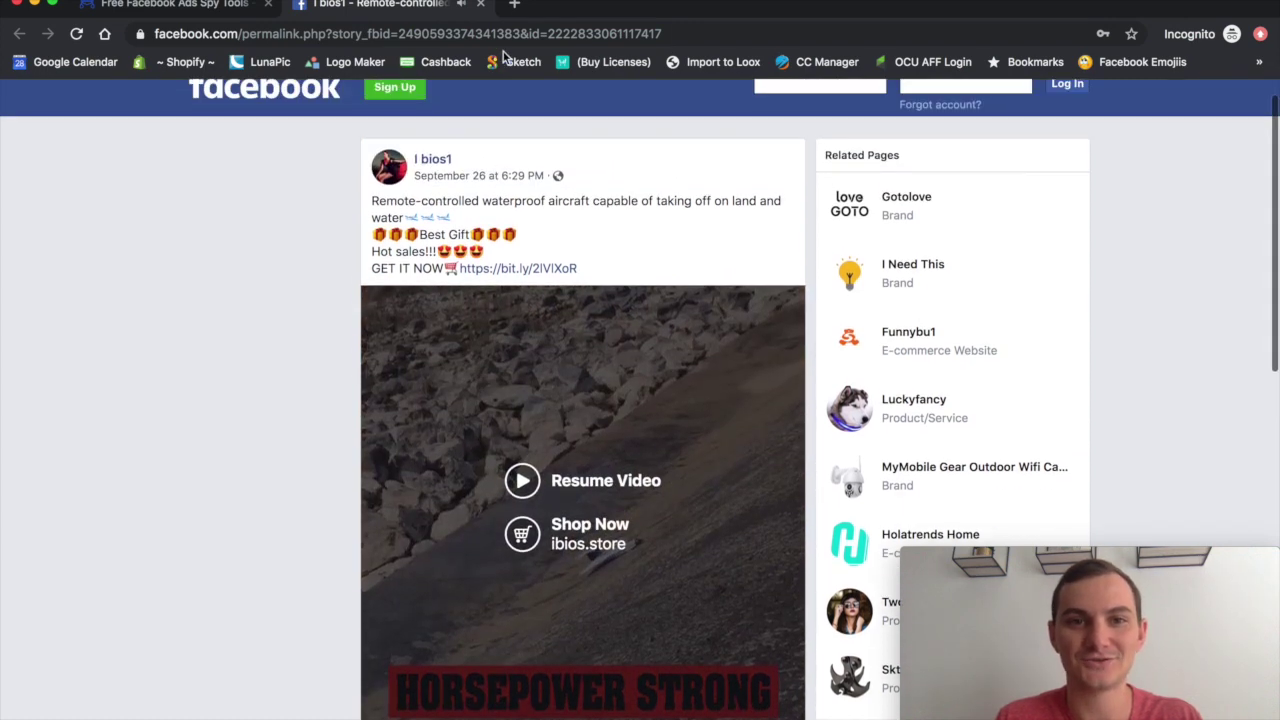
{"action": "left_click", "coordinate": [515, 5]}
{"action": "type", "text": "aliexpress.com"}
Step: Go to AliExpress and dismiss the coupon popup
{"action": "key", "text": "Return"}
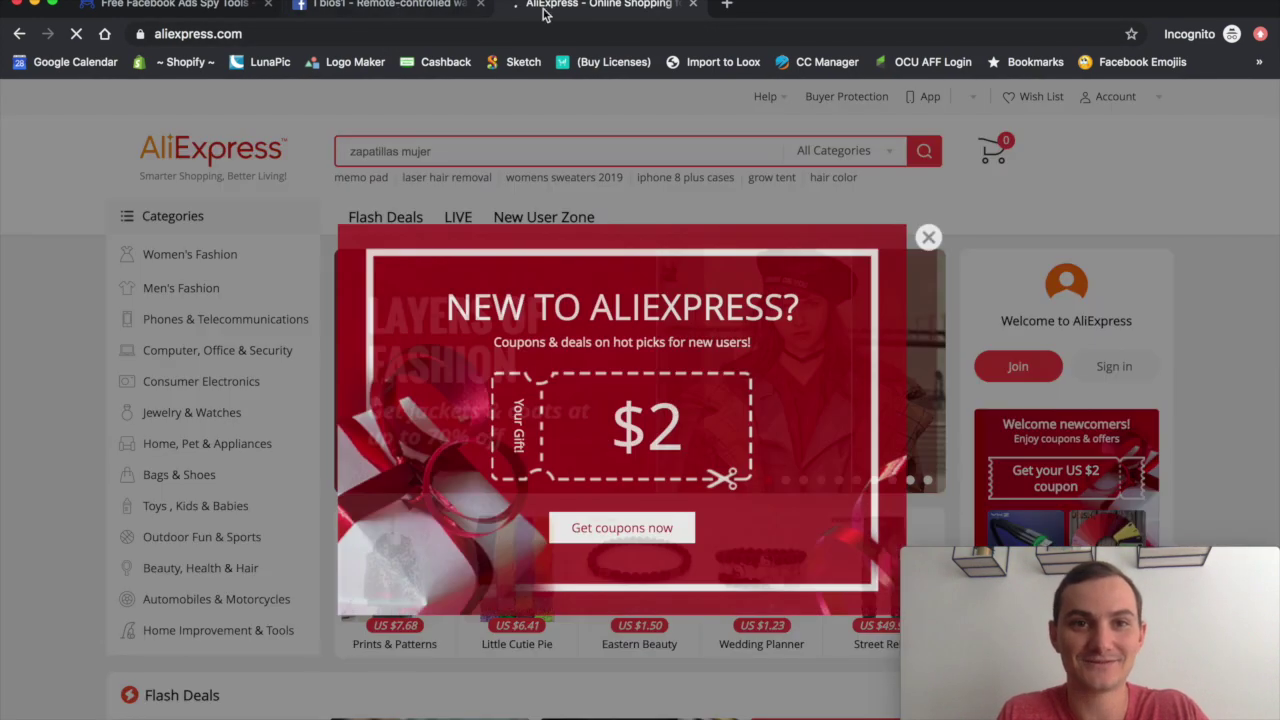
{"action": "left_click", "coordinate": [400, 8]}
{"action": "left_click", "coordinate": [603, 8]}
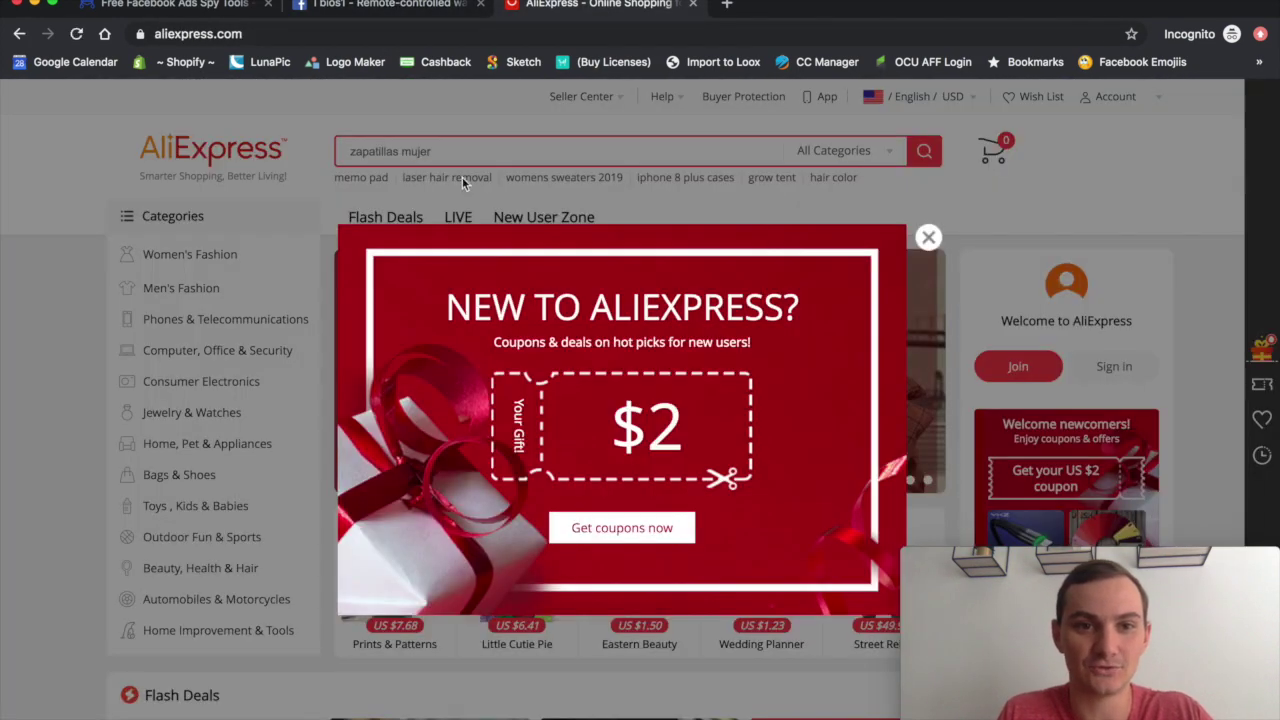
{"action": "left_click", "coordinate": [929, 238]}
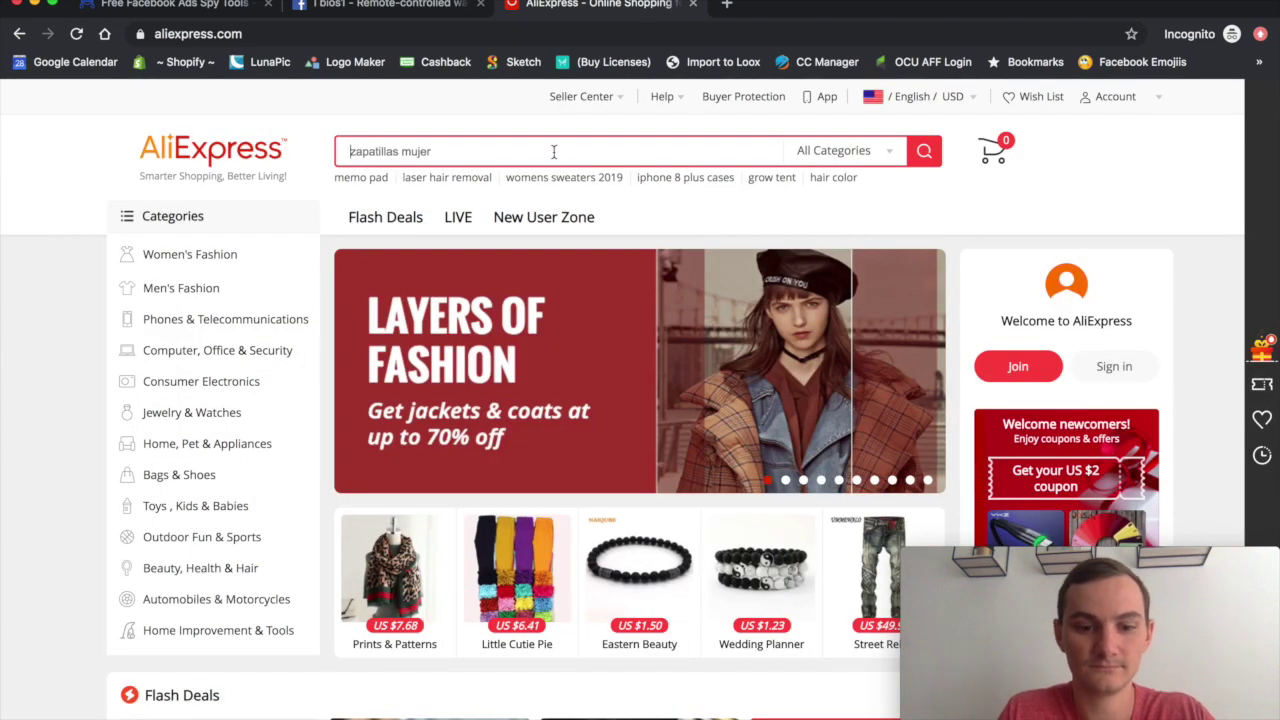
Step: Search AliExpress for 'remote control airplane'
{"action": "type", "text": "remote "}
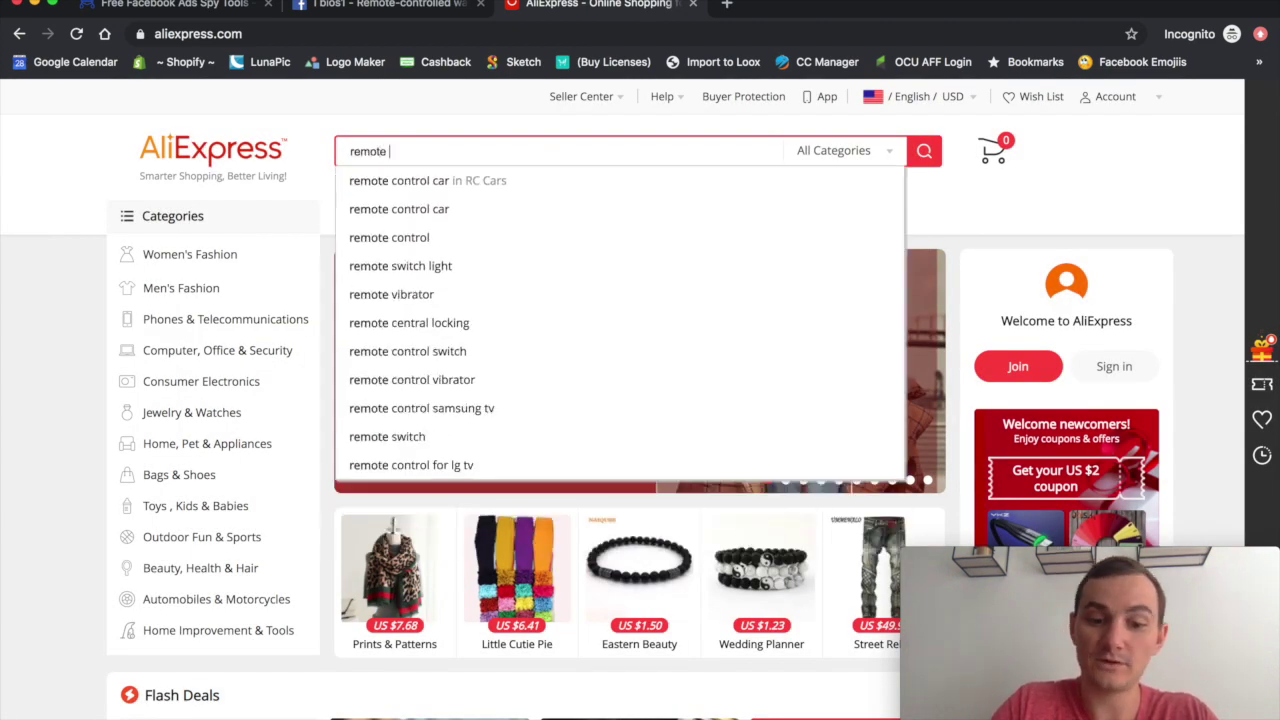
{"action": "type", "text": "control"}
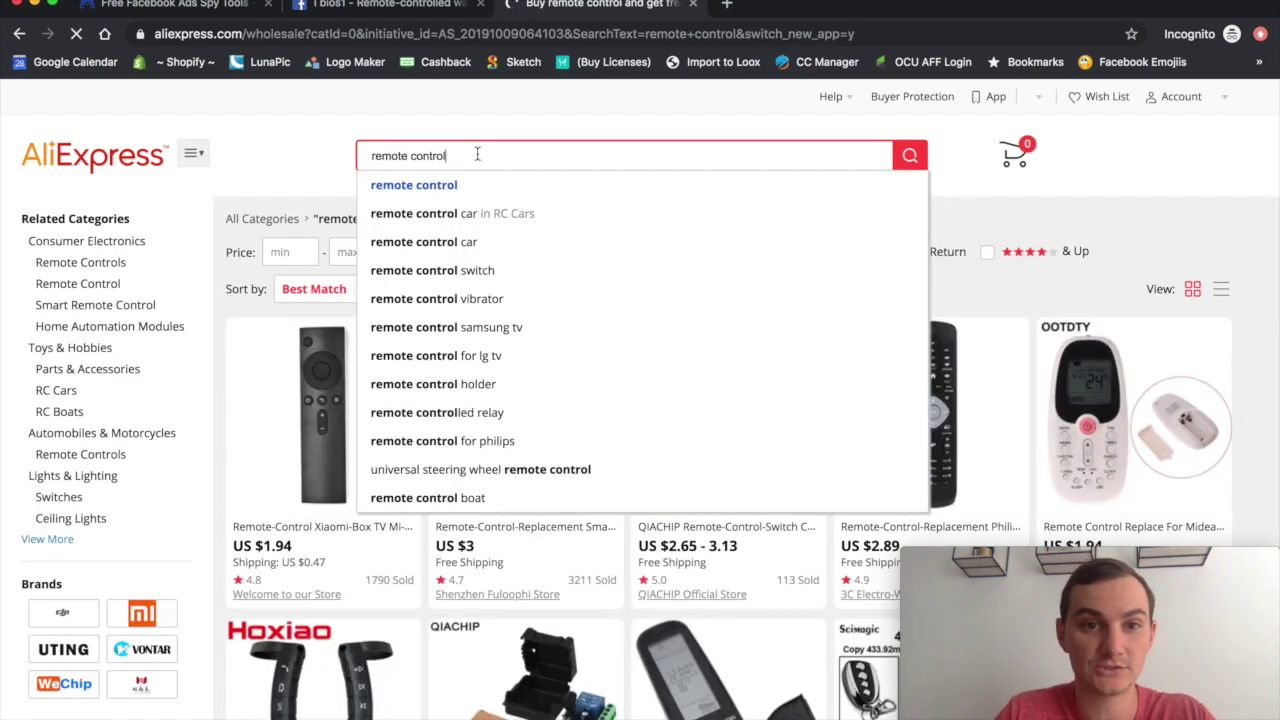
{"action": "type", "text": "airple"}
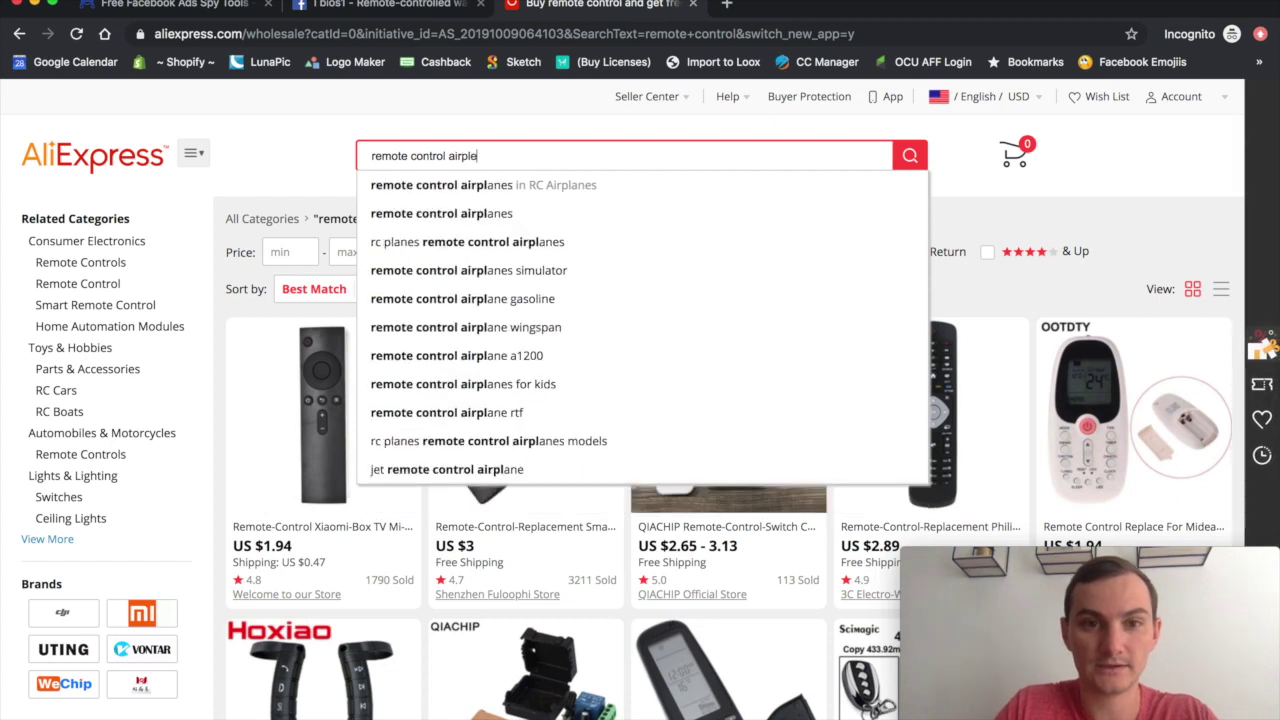
{"action": "type", "text": "ane"}
{"action": "key", "text": "Return"}
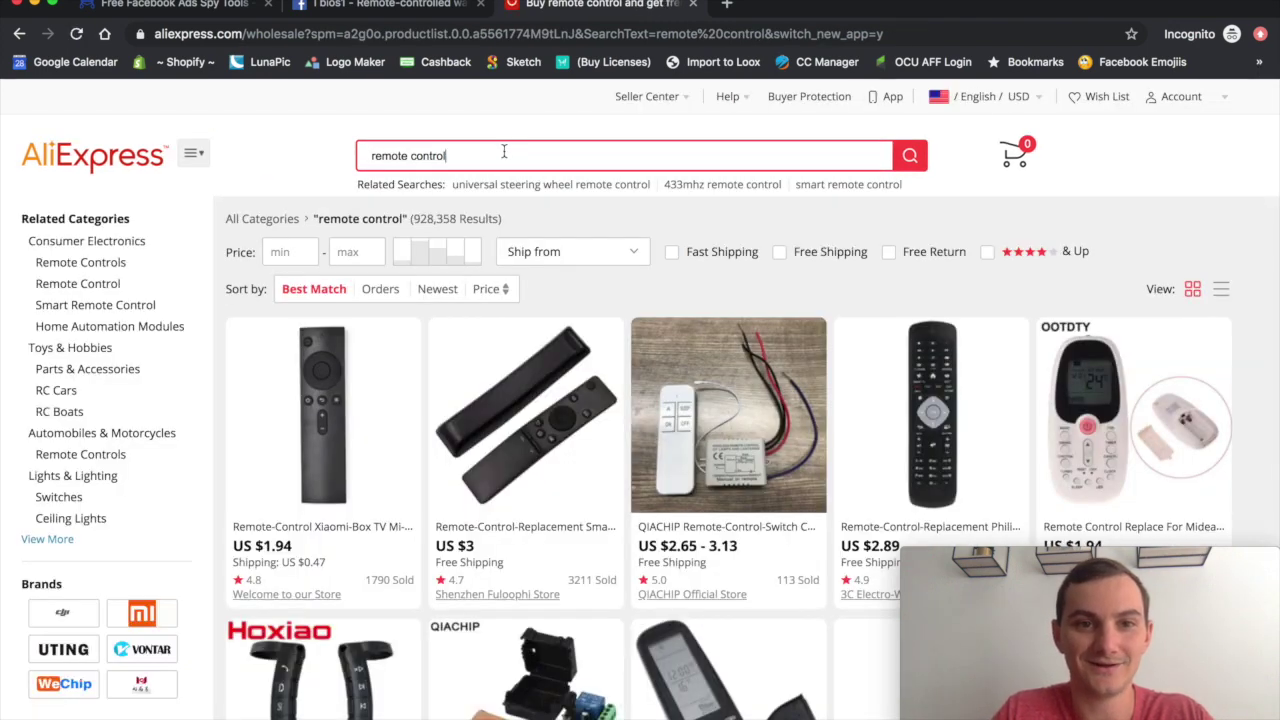
{"action": "left_click", "coordinate": [506, 152]}
{"action": "type", "text": "airplane"}
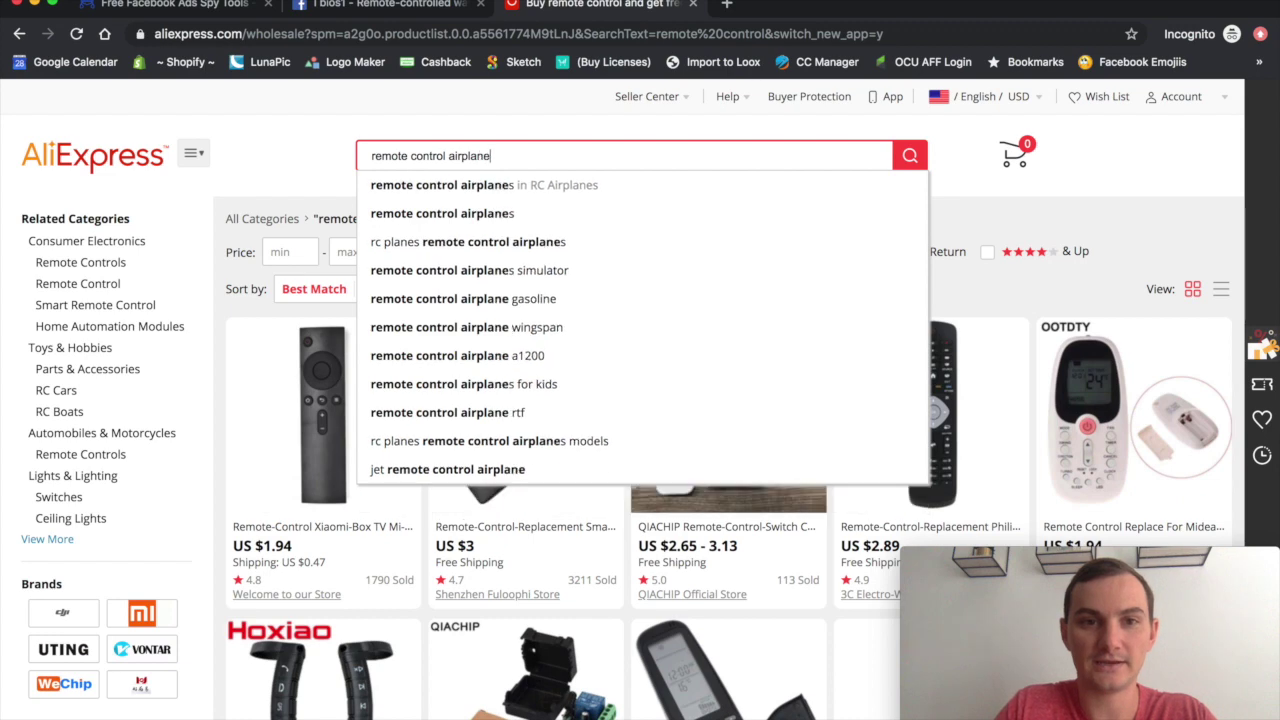
{"action": "key", "text": "Return"}
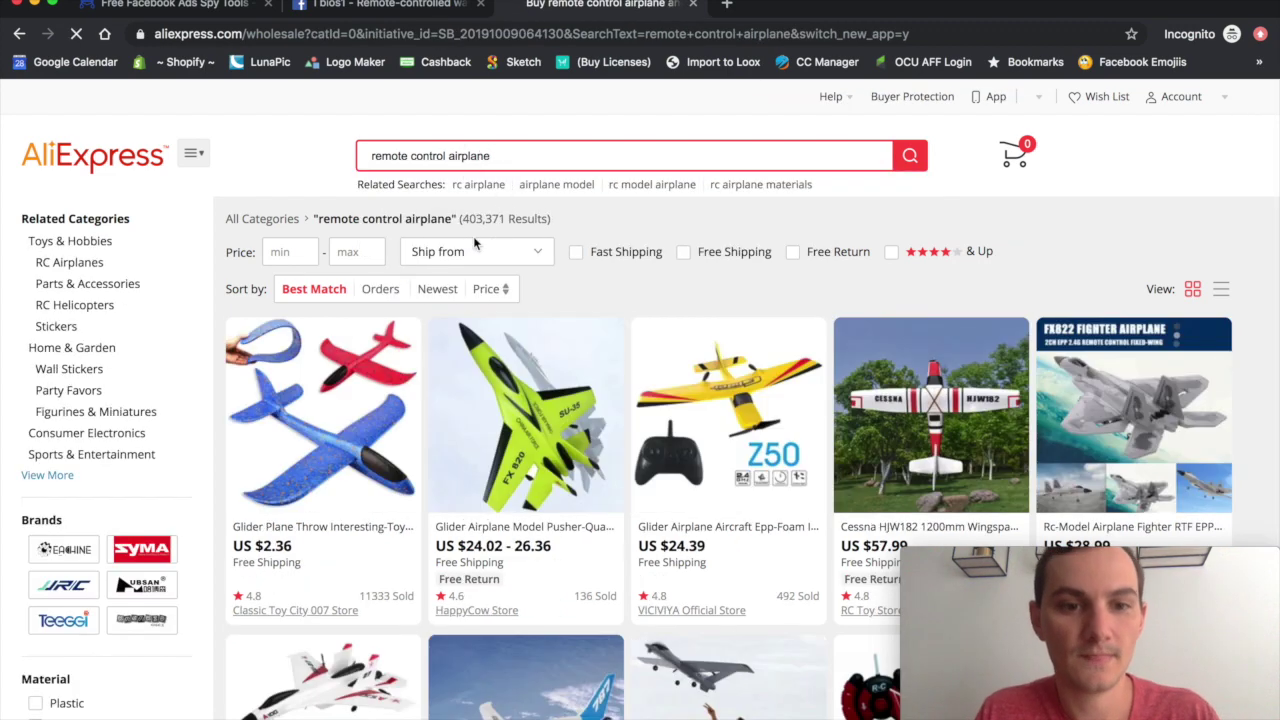
Step: Browse the RC plane results and open the 2.4G 2-channel glider listing
{"action": "scroll", "coordinate": [482, 412], "scroll_direction": "down", "scroll_amount": 5}
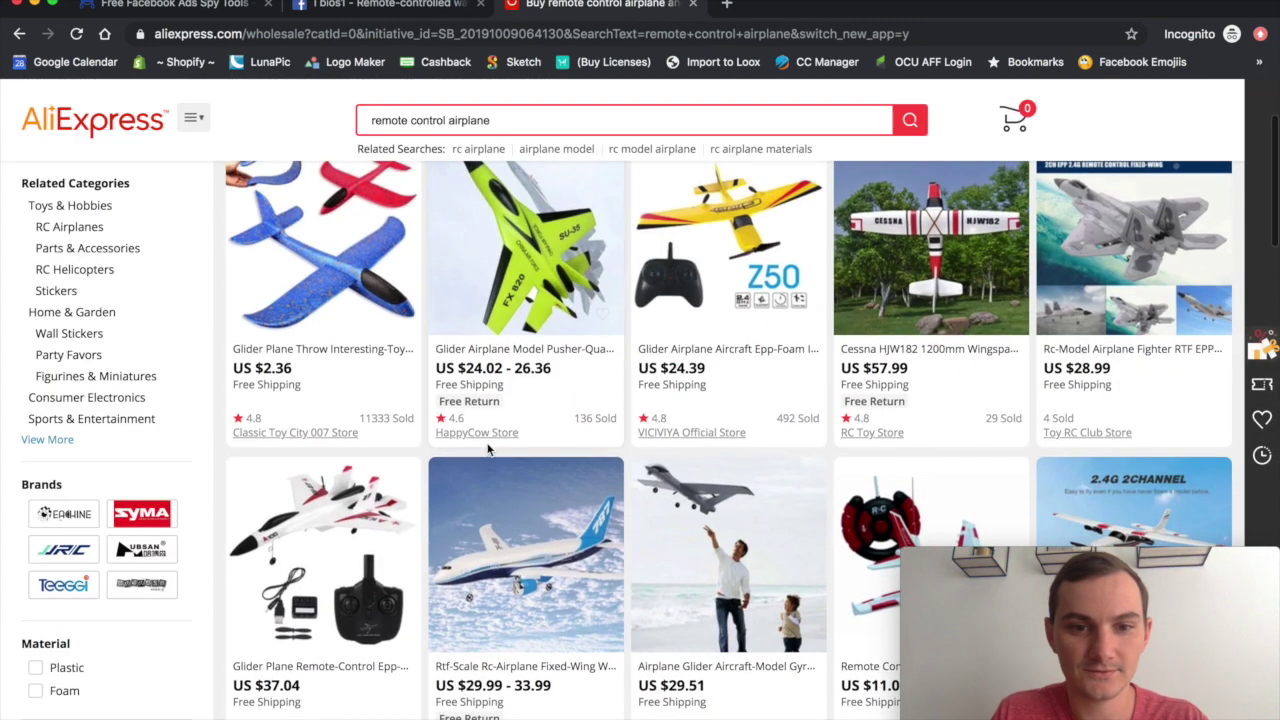
{"action": "scroll", "coordinate": [488, 450], "scroll_direction": "down", "scroll_amount": 1}
{"action": "scroll", "coordinate": [488, 450], "scroll_direction": "up", "scroll_amount": 1}
{"action": "scroll", "coordinate": [490, 515], "scroll_direction": "down", "scroll_amount": 1}
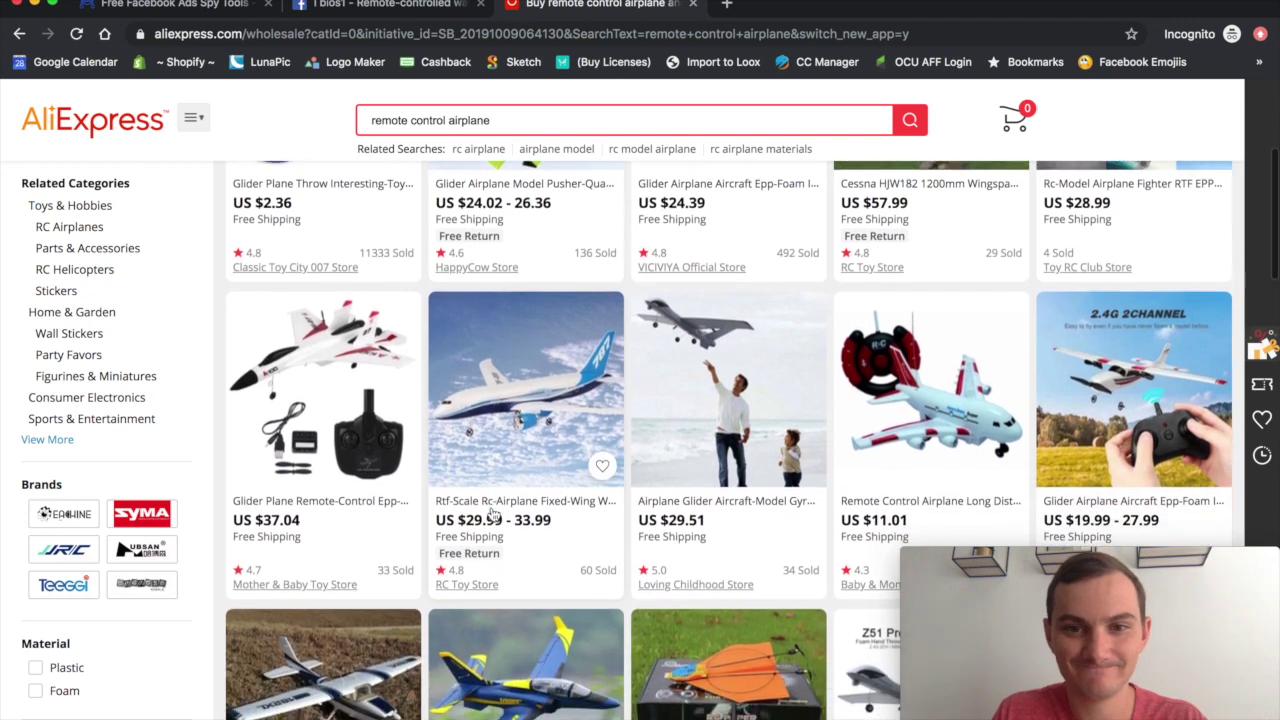
{"action": "scroll", "coordinate": [870, 515], "scroll_direction": "down", "scroll_amount": 2}
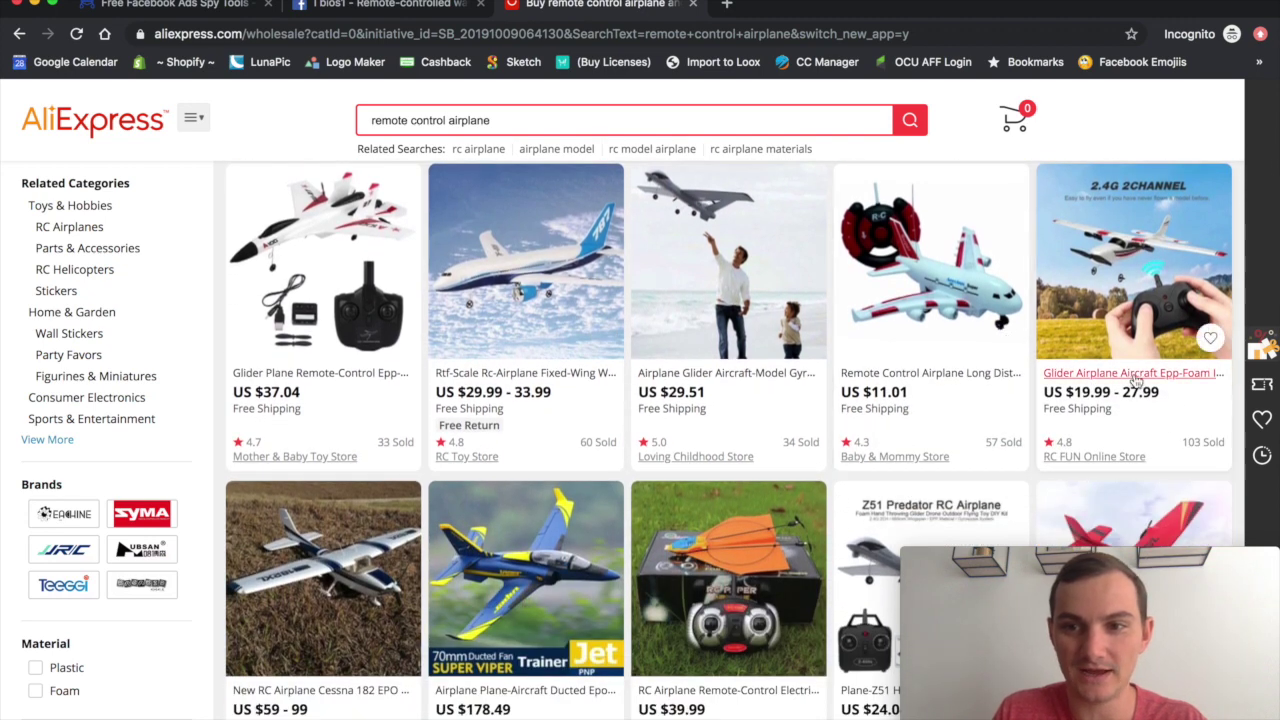
{"action": "left_click", "coordinate": [1136, 378]}
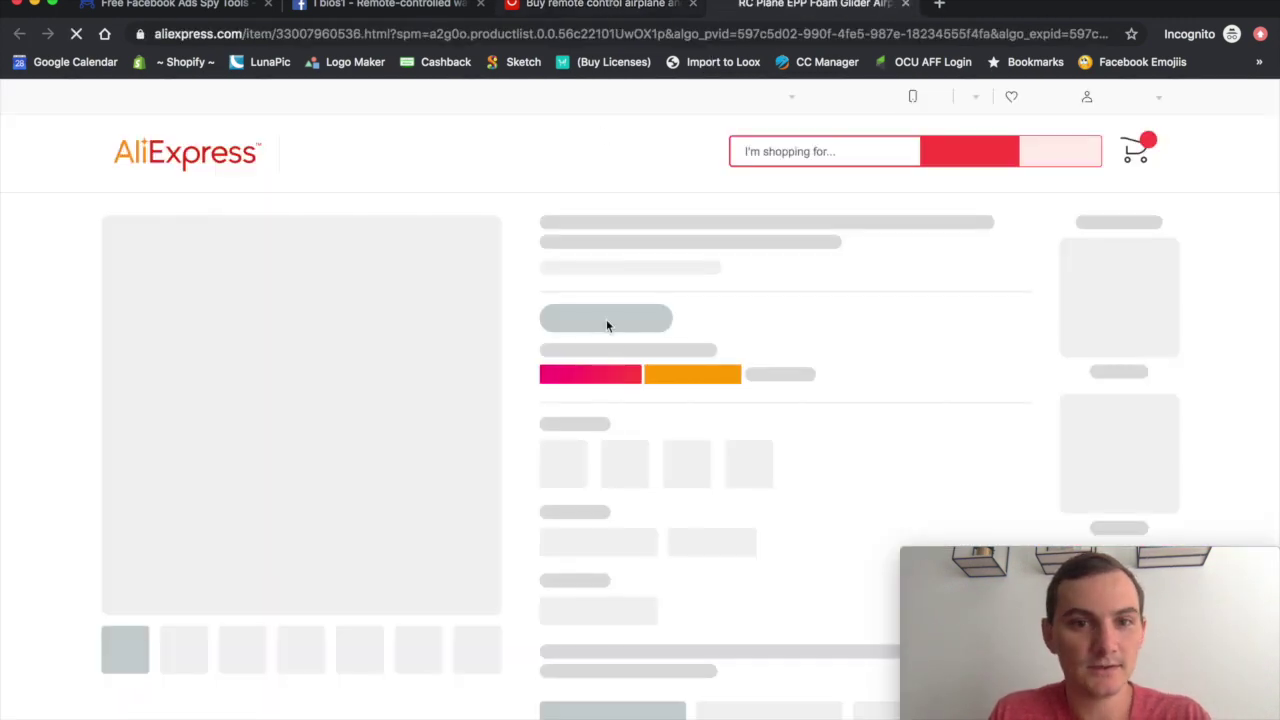
Step: Compare the glider's 2-battery and 3-battery package options
{"action": "scroll", "coordinate": [560, 335], "scroll_direction": "down", "scroll_amount": 1}
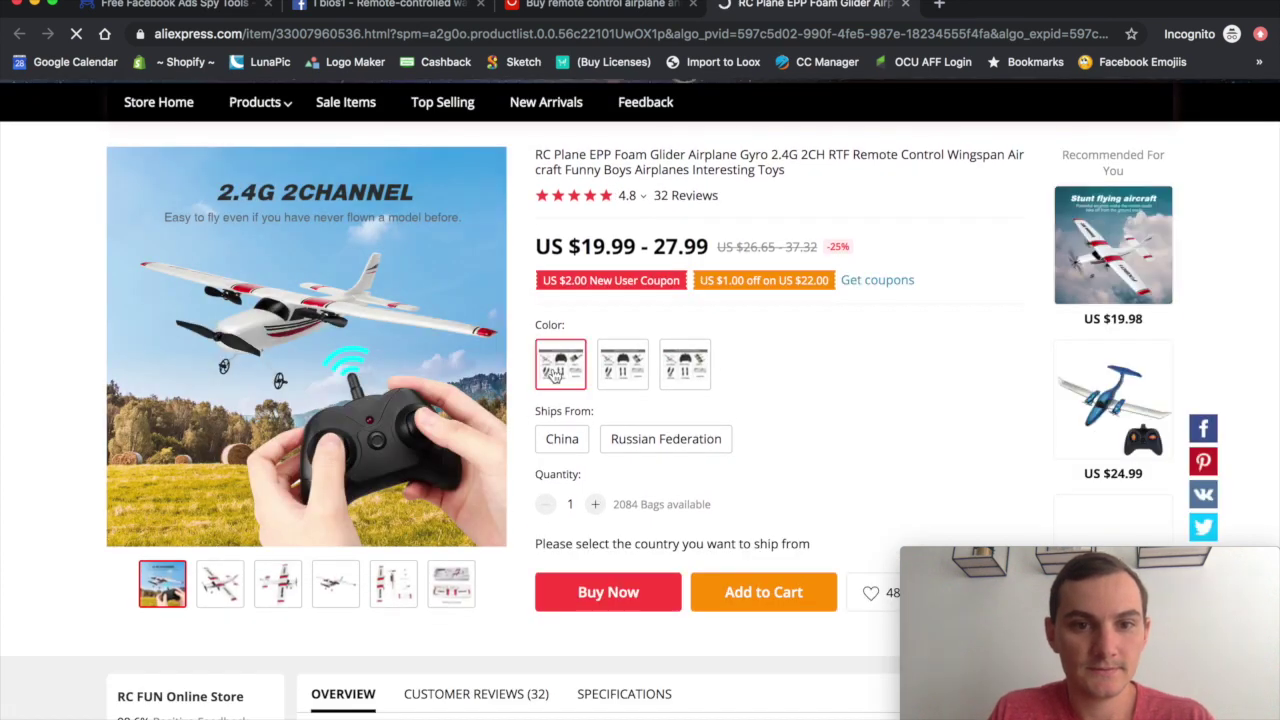
{"action": "left_click", "coordinate": [606, 374]}
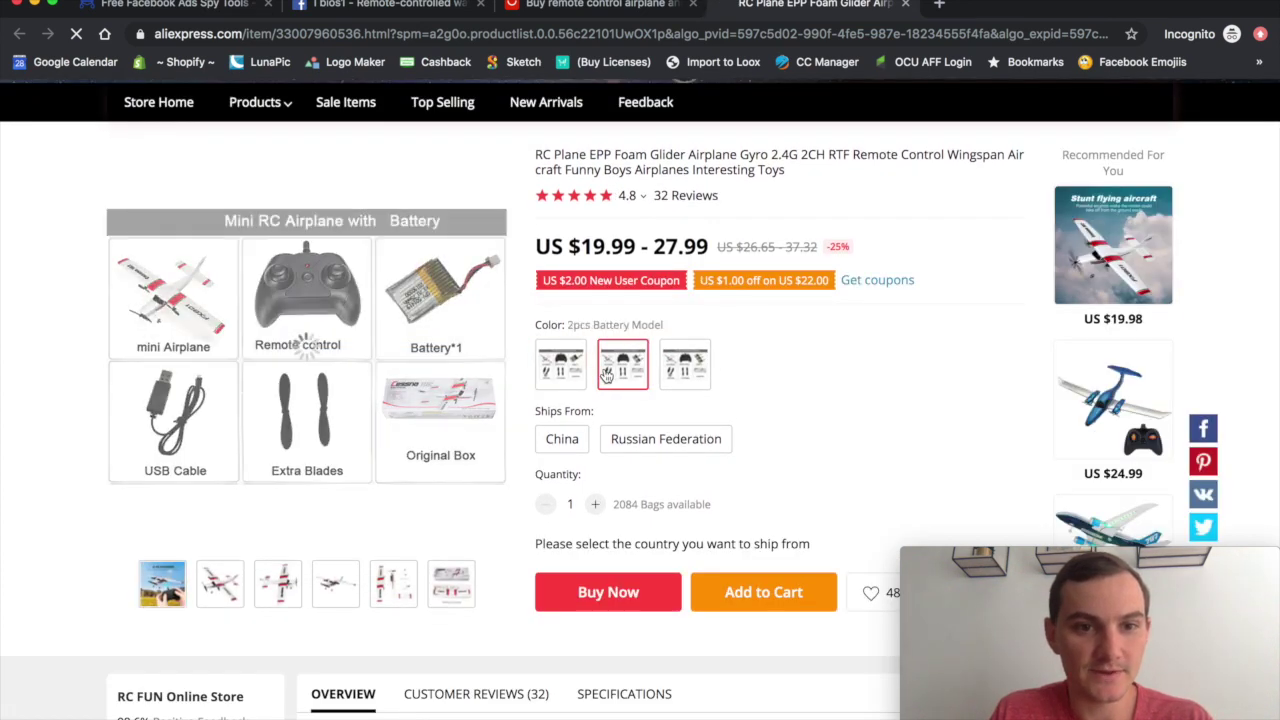
{"action": "left_click", "coordinate": [684, 365]}
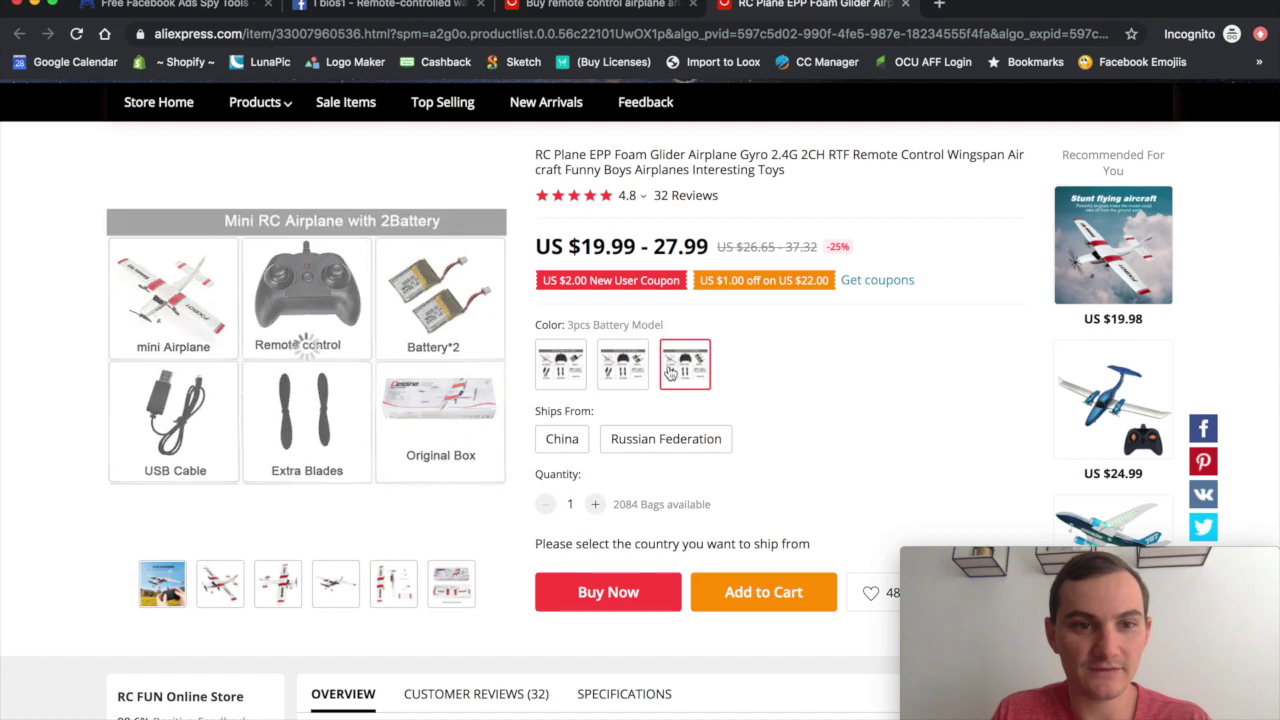
Step: Briefly replay the aircraft ad video on the Facebook tab
{"action": "left_click", "coordinate": [424, 6]}
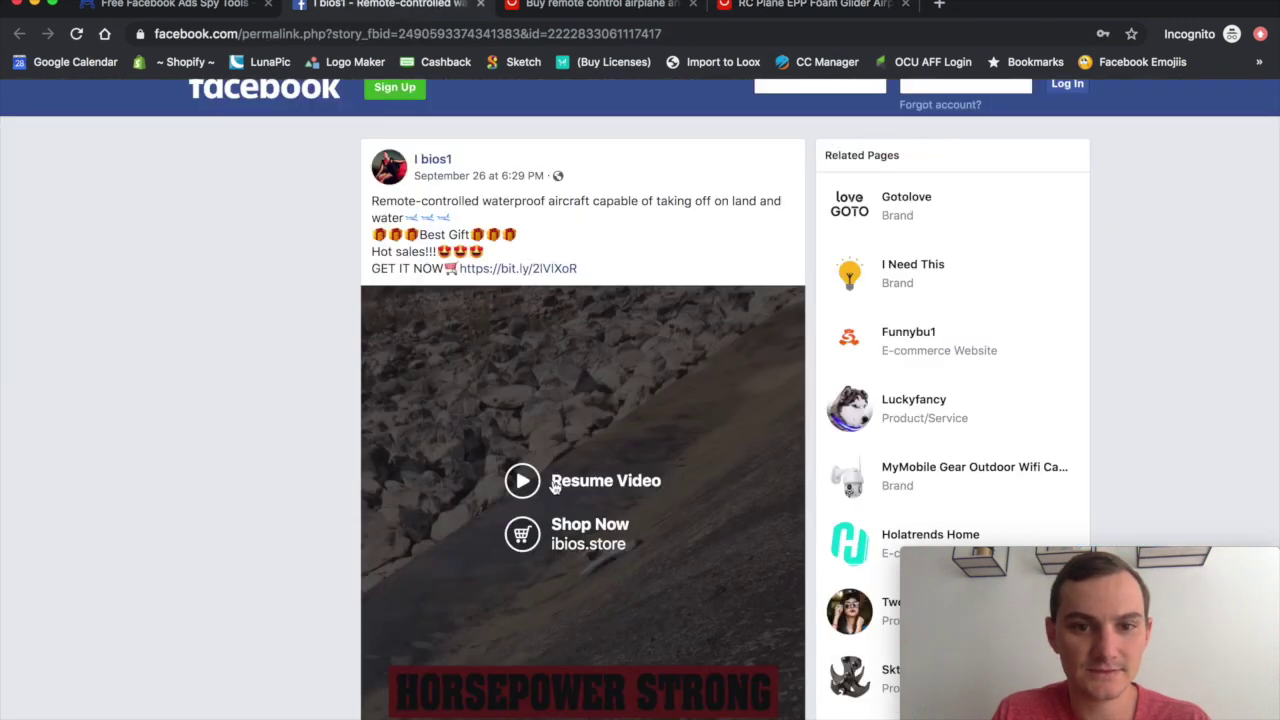
{"action": "left_click", "coordinate": [521, 481]}
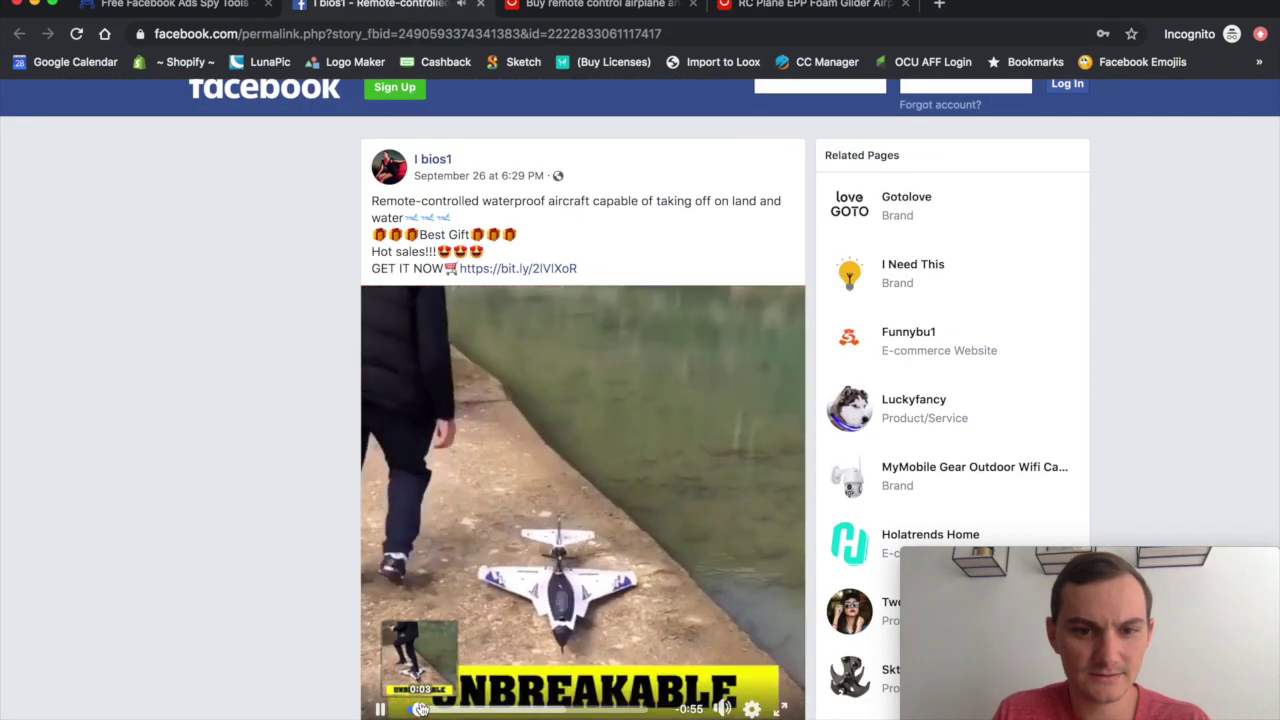
{"action": "left_click", "coordinate": [387, 709]}
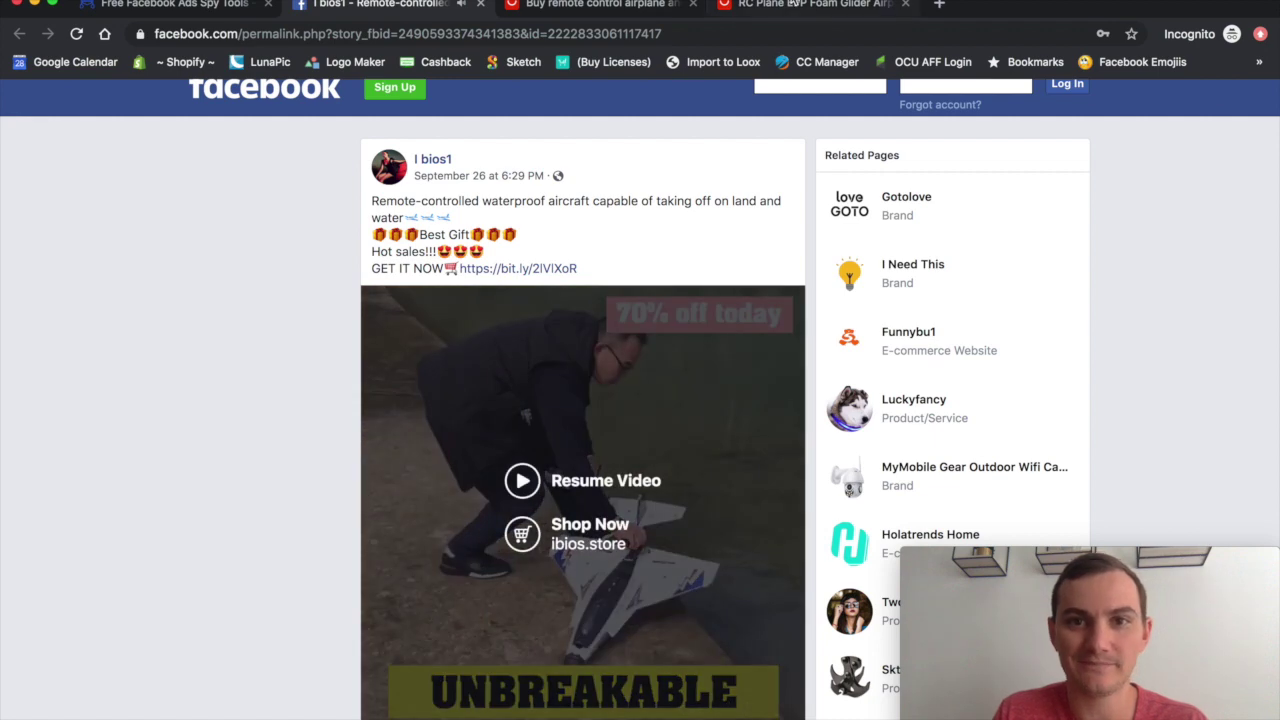
Step: Return to the glider page and reselect the Standard Model at US $19.99
{"action": "left_click", "coordinate": [793, 6]}
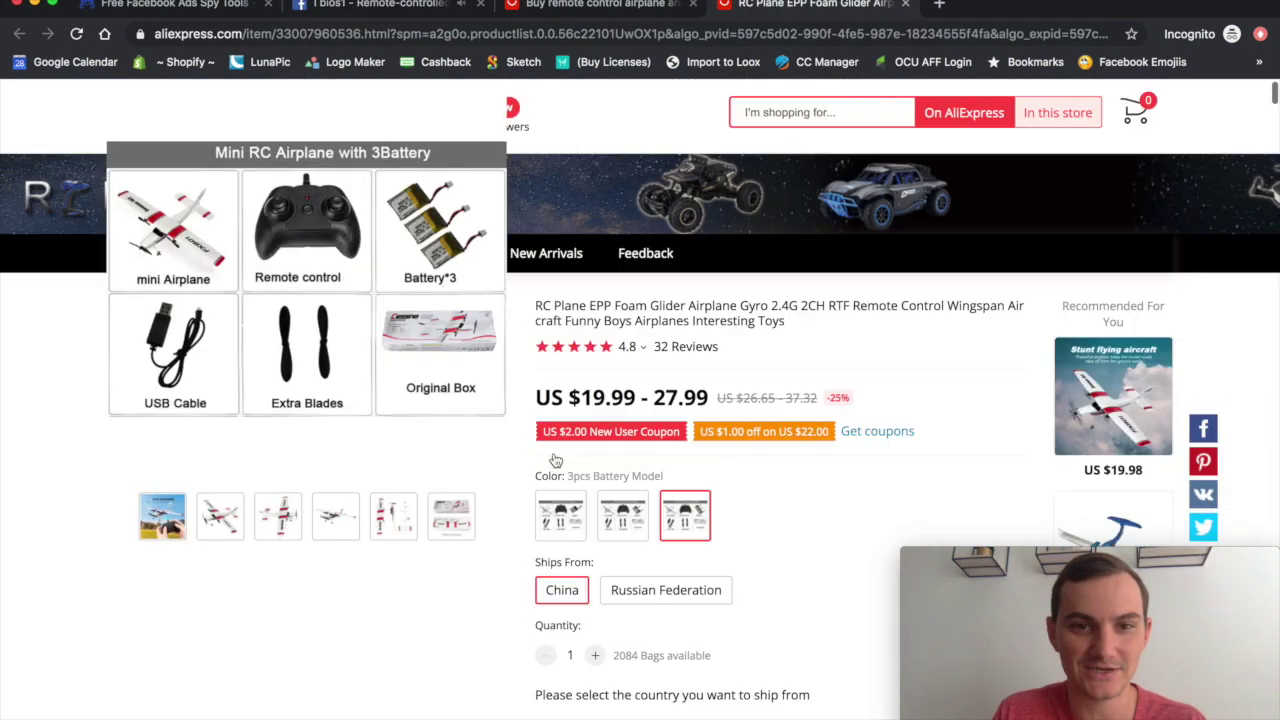
{"action": "left_click", "coordinate": [576, 527]}
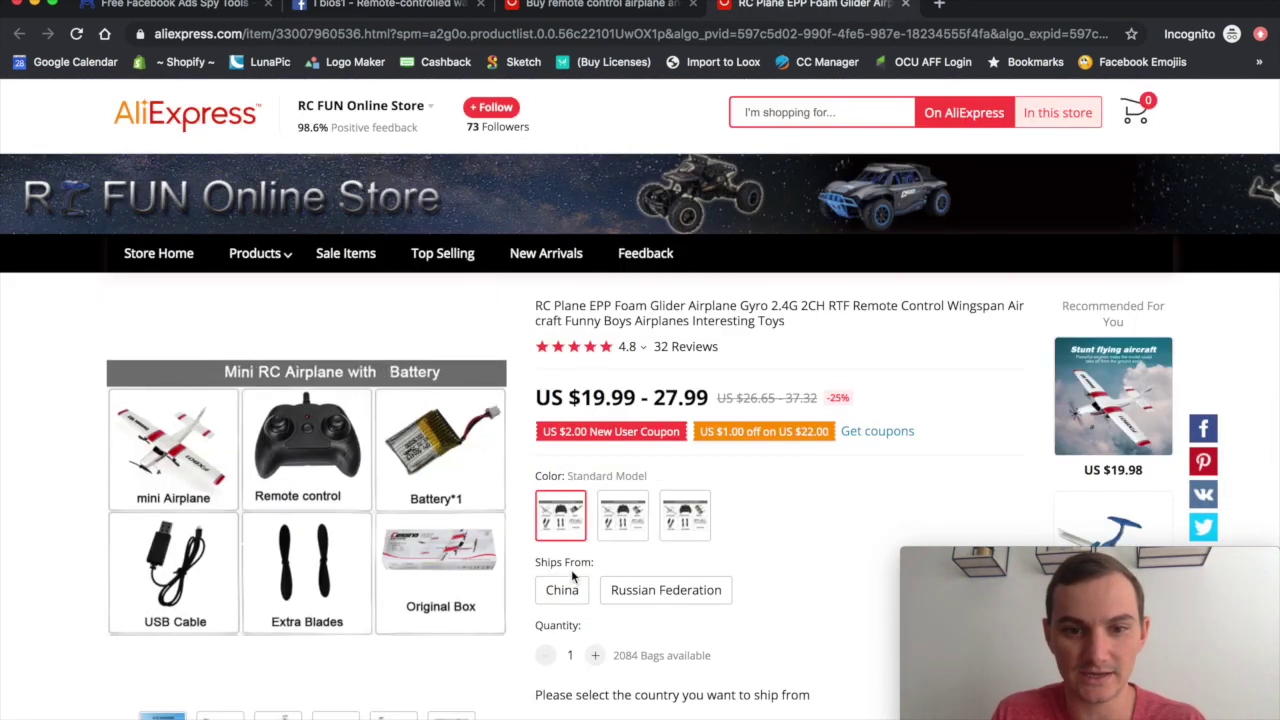
{"action": "left_click", "coordinate": [620, 518]}
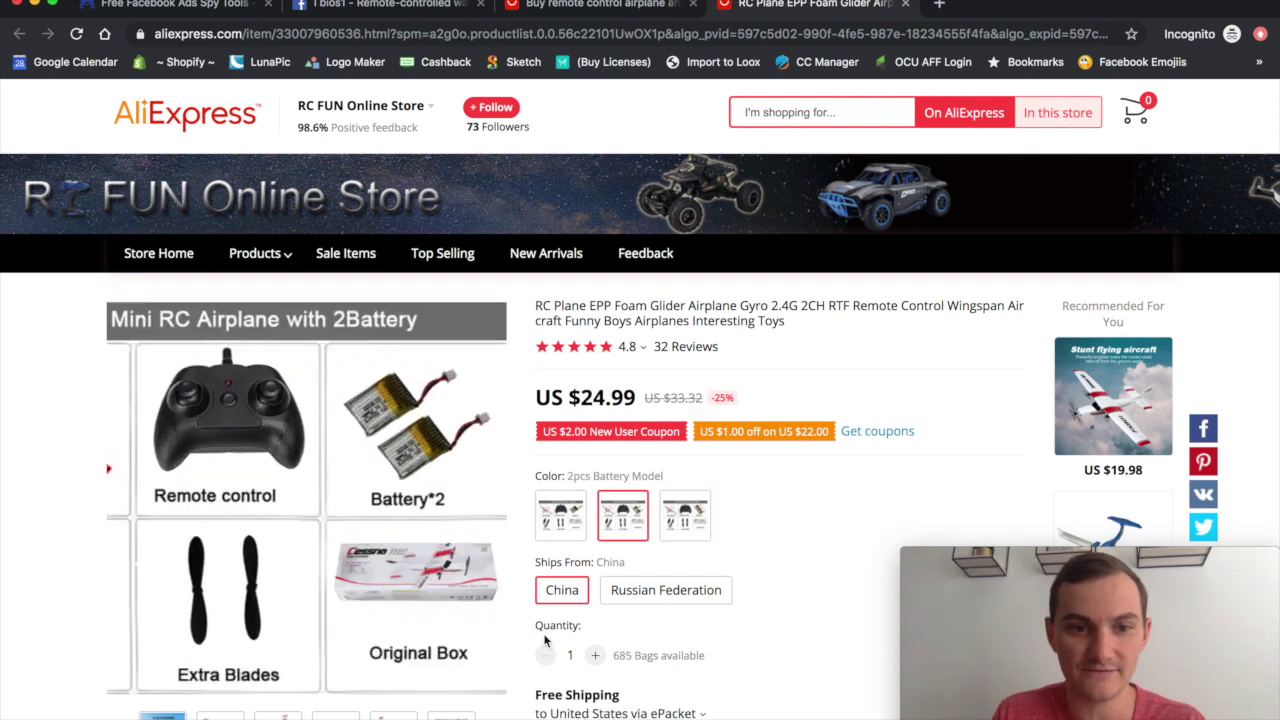
{"action": "left_click", "coordinate": [552, 530]}
{"action": "left_click", "coordinate": [596, 14]}
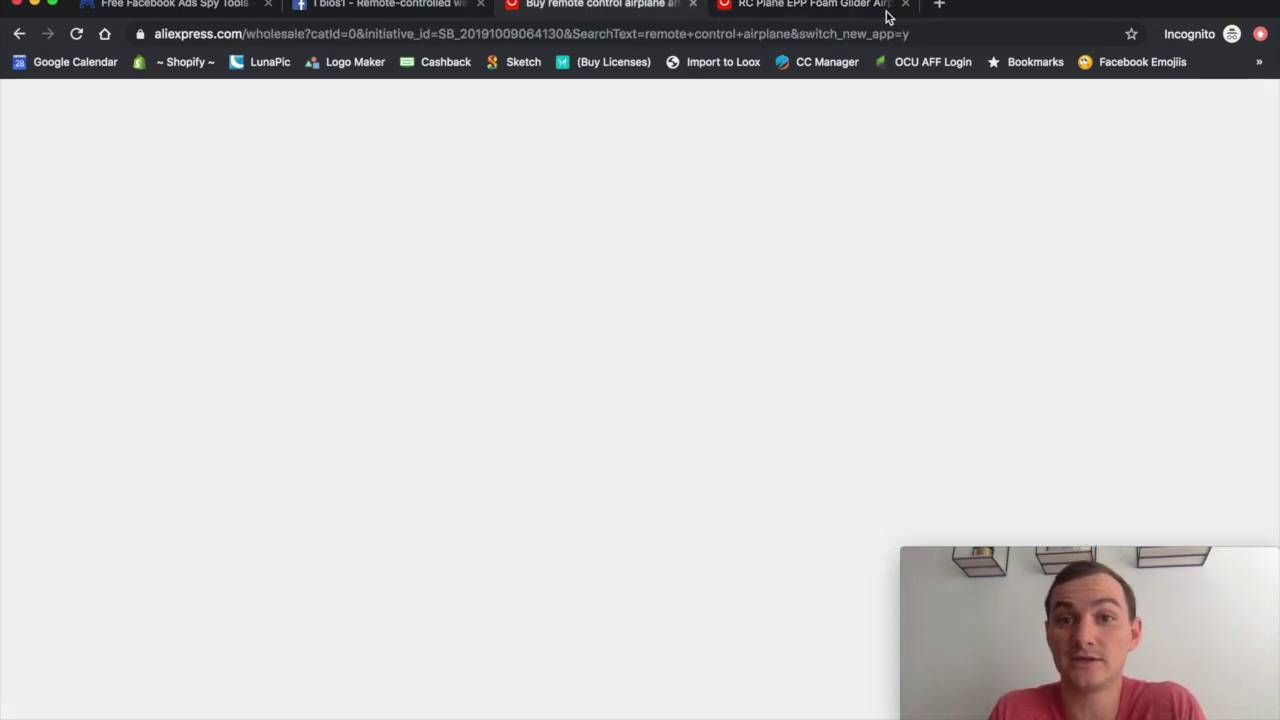
{"action": "left_click", "coordinate": [886, 14]}
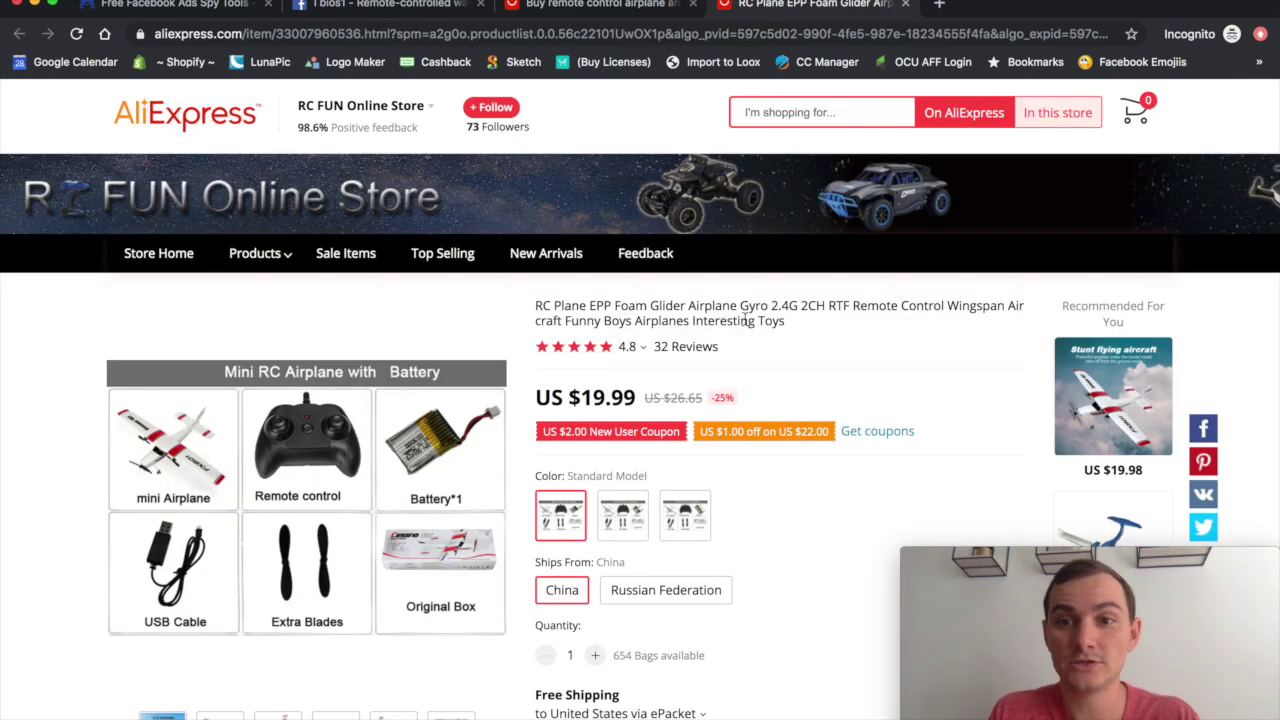
Step: Close the previous product page and open the Su27 fixed-wing airplane listing from the results
{"action": "left_click", "coordinate": [905, 5]}
{"action": "scroll", "coordinate": [652, 400], "scroll_direction": "down", "scroll_amount": 3}
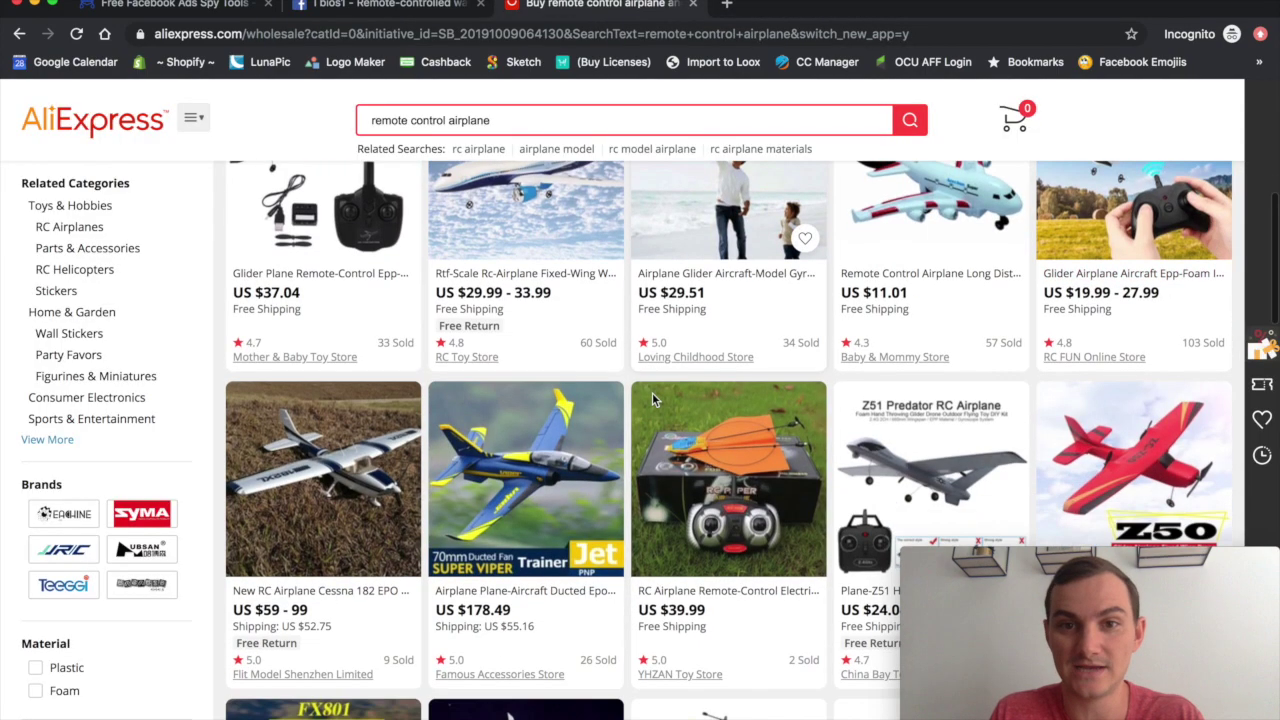
{"action": "scroll", "coordinate": [652, 400], "scroll_direction": "down", "scroll_amount": 5}
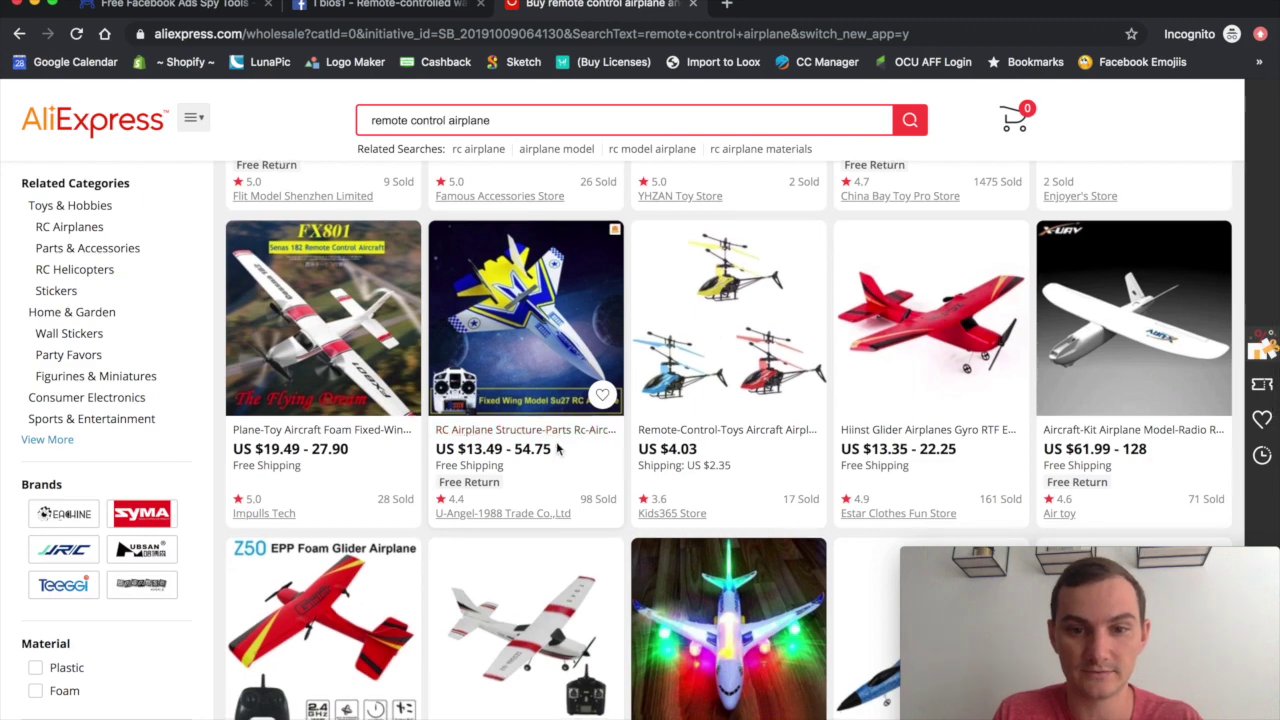
{"action": "scroll", "coordinate": [563, 440], "scroll_direction": "down", "scroll_amount": 2}
{"action": "scroll", "coordinate": [560, 450], "scroll_direction": "down", "scroll_amount": 2}
{"action": "scroll", "coordinate": [558, 459], "scroll_direction": "down", "scroll_amount": 3}
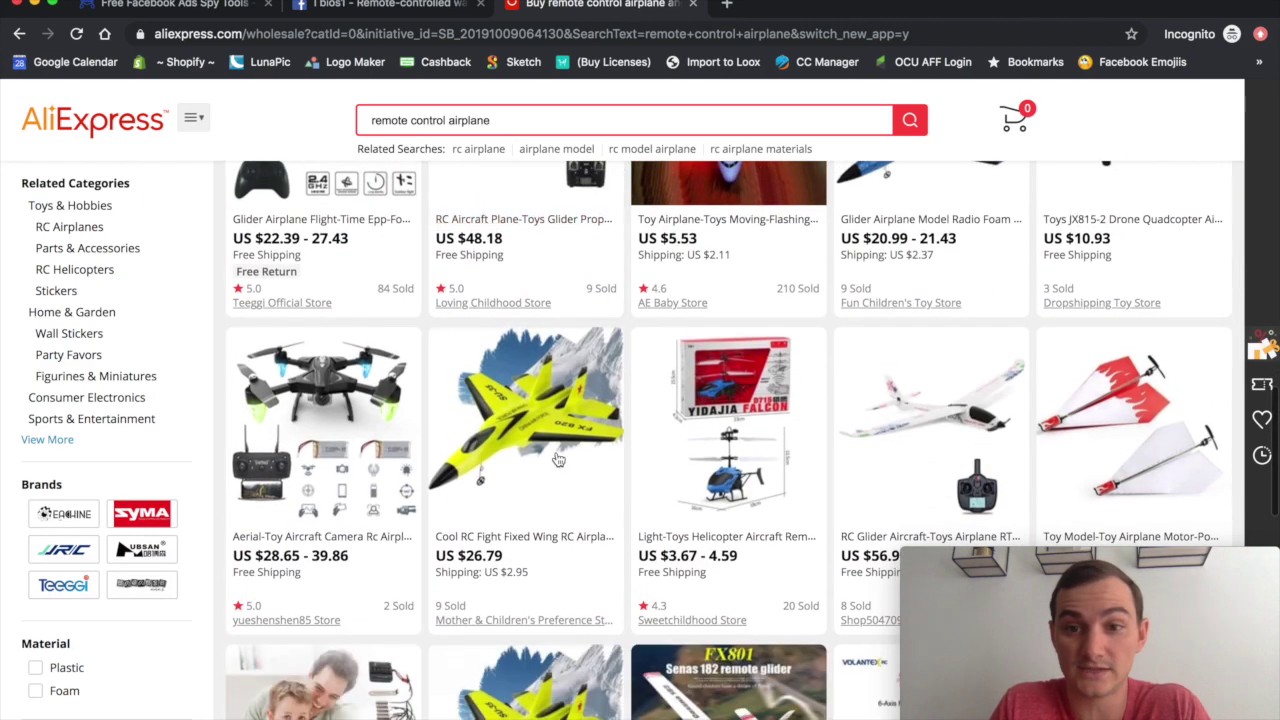
{"action": "scroll", "coordinate": [558, 459], "scroll_direction": "up", "scroll_amount": 4}
{"action": "scroll", "coordinate": [558, 459], "scroll_direction": "up", "scroll_amount": 4}
{"action": "scroll", "coordinate": [558, 457], "scroll_direction": "down", "scroll_amount": 1}
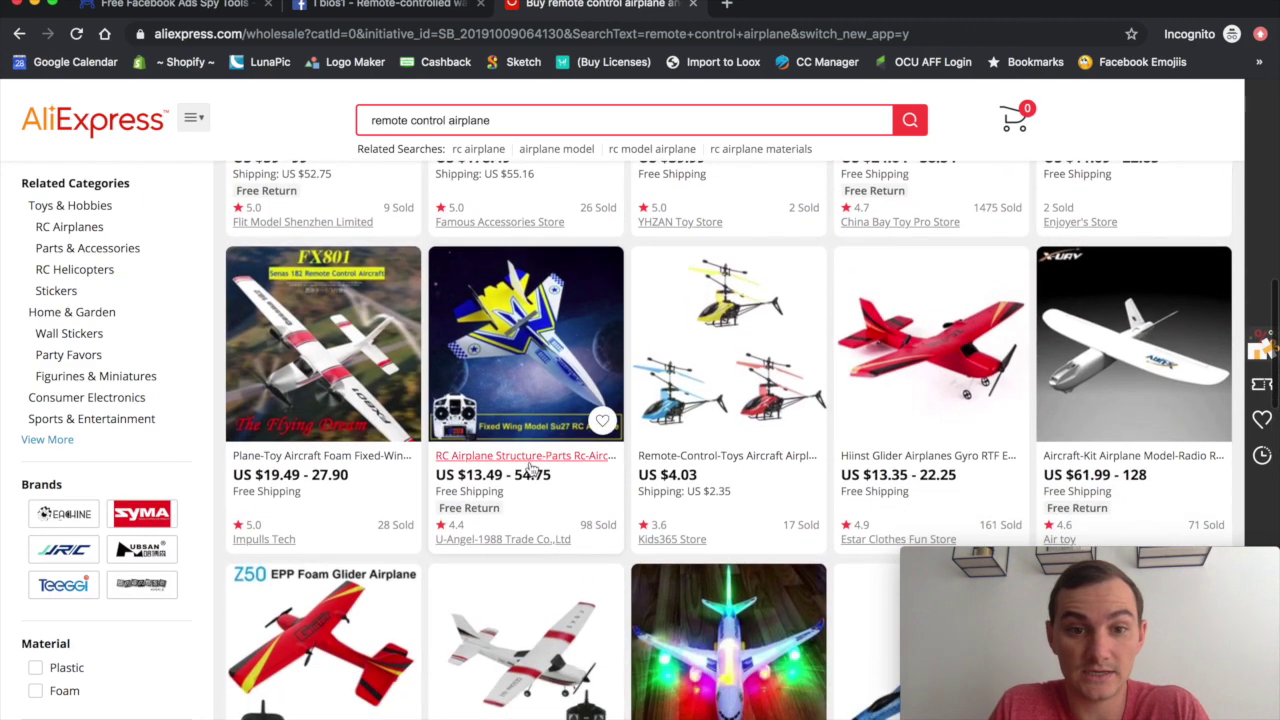
{"action": "left_click", "coordinate": [535, 457]}
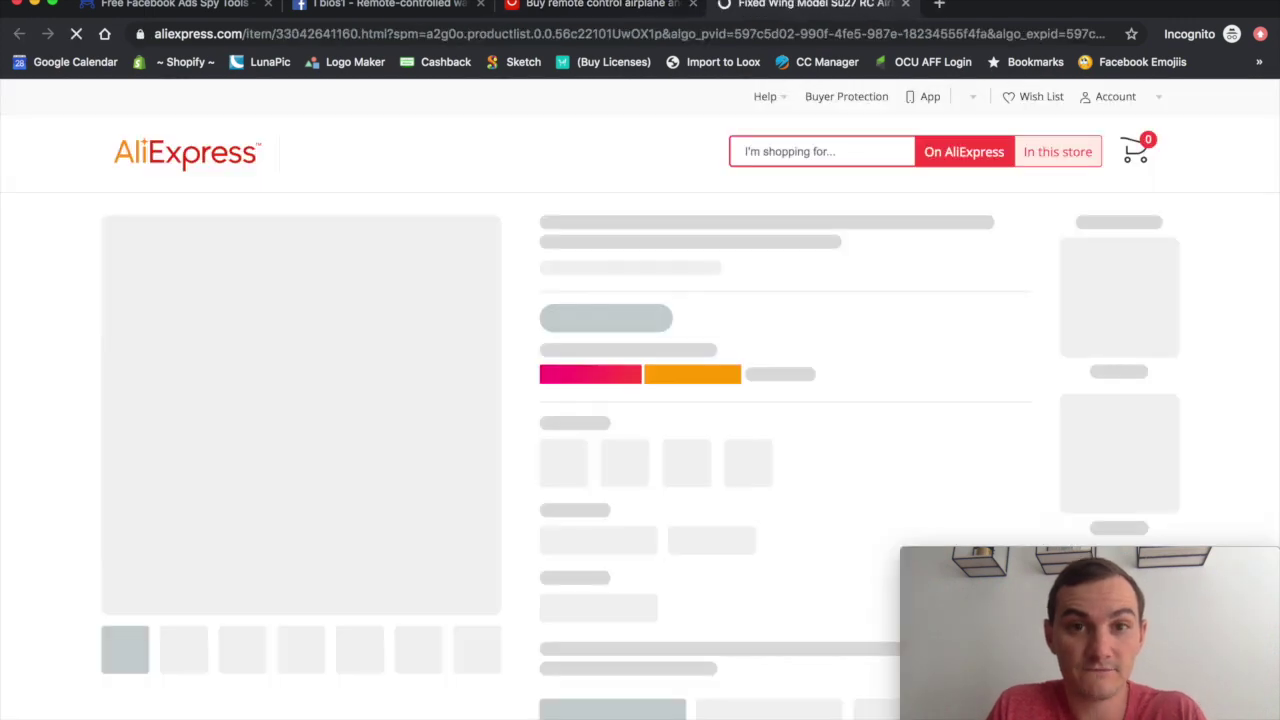
Step: Step through the Su27 options from green camo E Empty Body to Electronic MC6C, ending on MC6C TX and RX
{"action": "scroll", "coordinate": [600, 465], "scroll_direction": "down", "scroll_amount": 2}
{"action": "scroll", "coordinate": [560, 500], "scroll_direction": "down", "scroll_amount": 1}
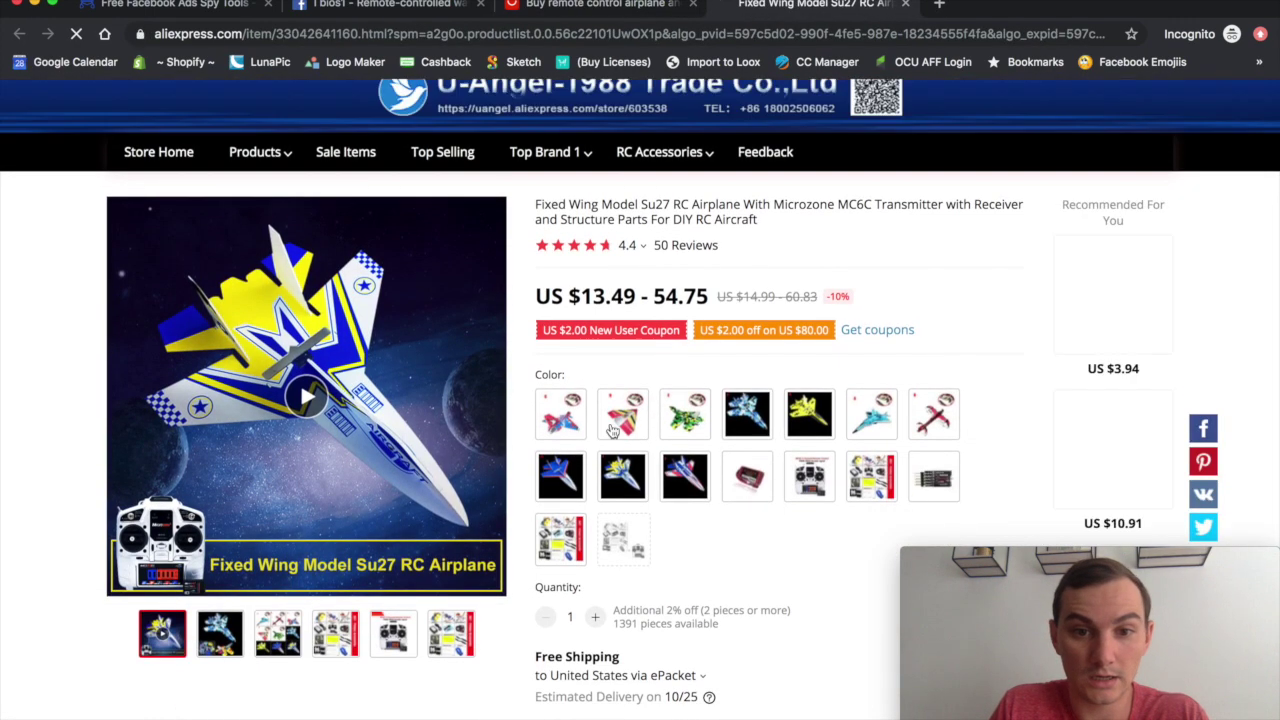
{"action": "scroll", "coordinate": [495, 543], "scroll_direction": "down", "scroll_amount": 1}
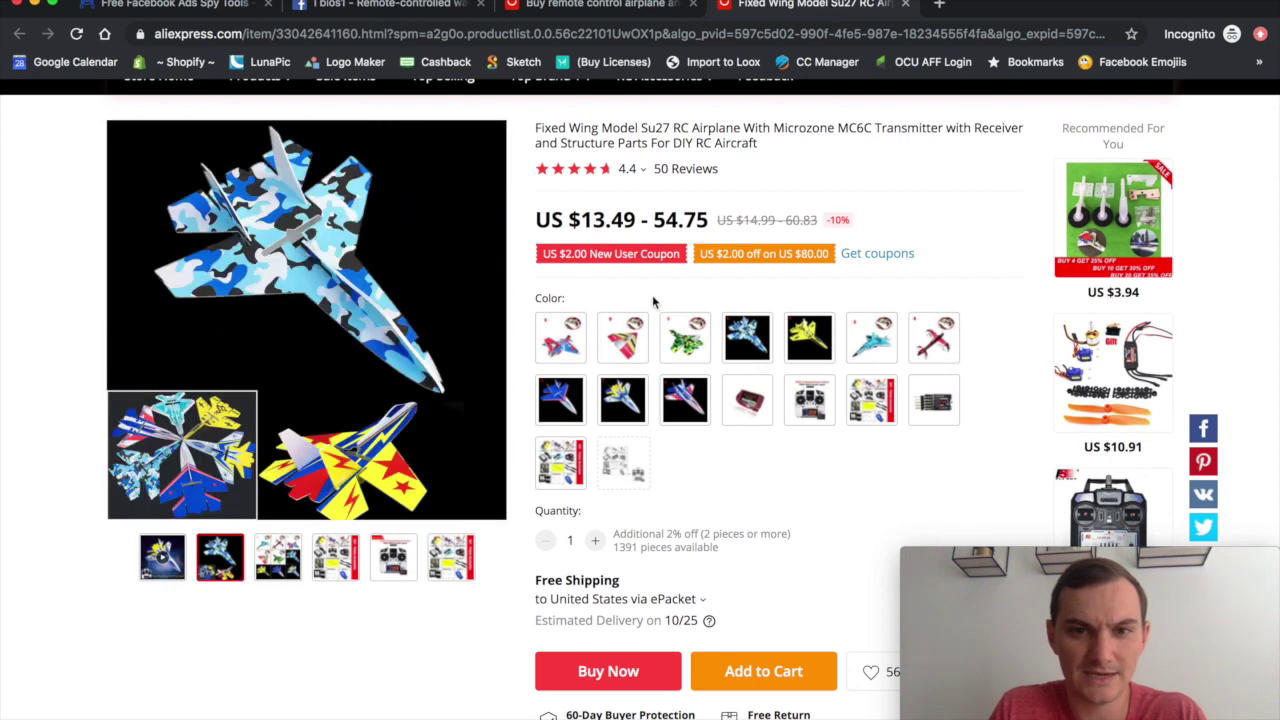
{"action": "left_click", "coordinate": [676, 350]}
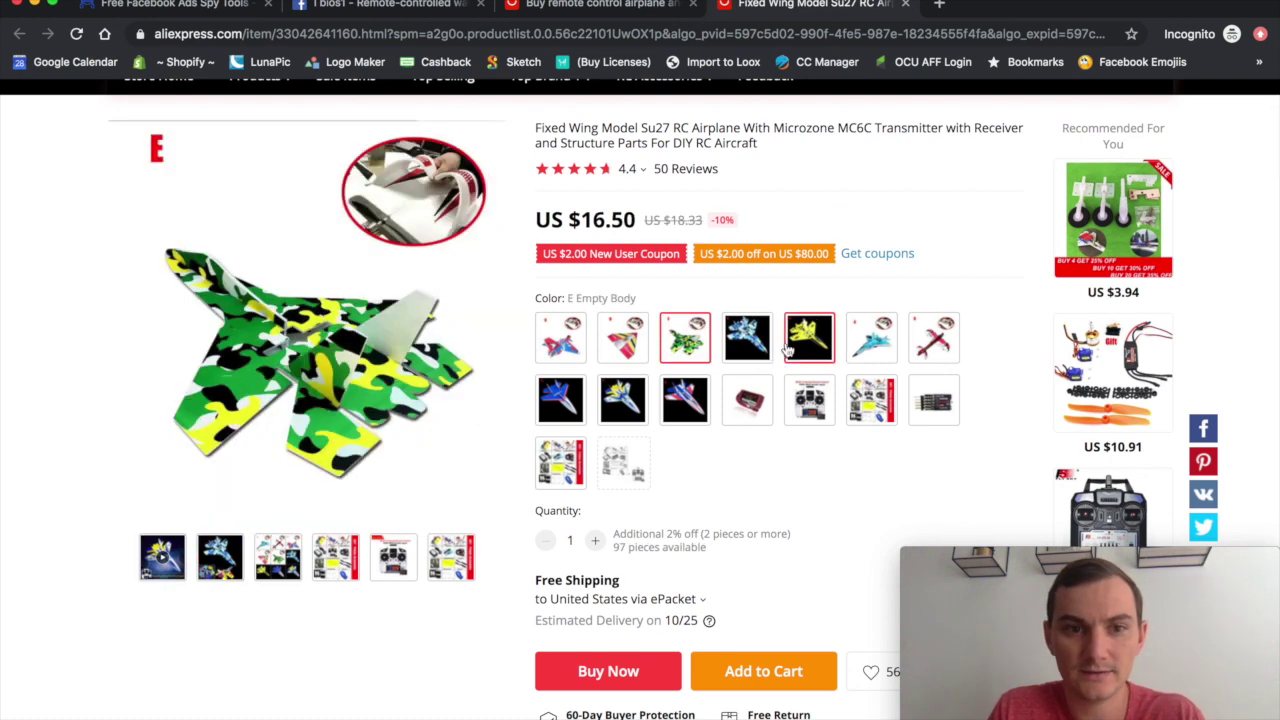
{"action": "left_click", "coordinate": [698, 395]}
{"action": "left_click", "coordinate": [806, 398]}
{"action": "left_click", "coordinate": [871, 400]}
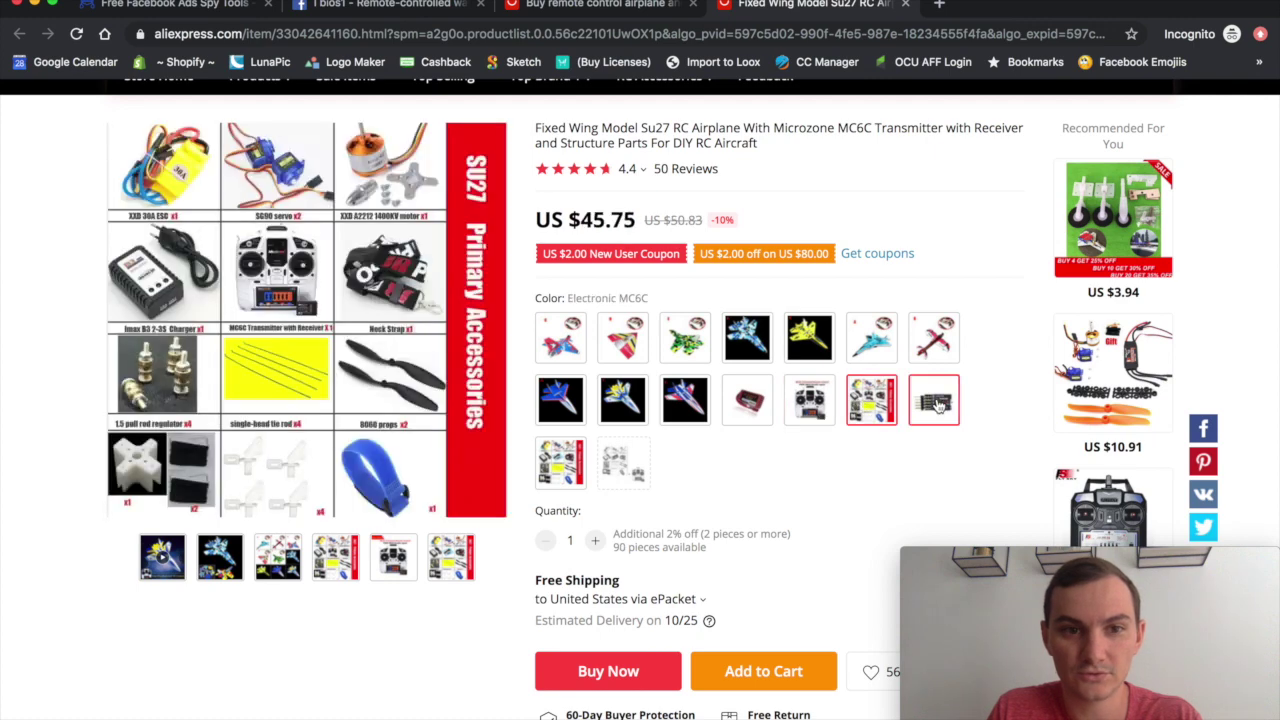
{"action": "left_click", "coordinate": [806, 405]}
Step: Compare battery, Byme D FC, accessories bundle and A Empty Body prices, then reselect MC6C TX and RX
{"action": "scroll", "coordinate": [810, 420], "scroll_direction": "up", "scroll_amount": 1}
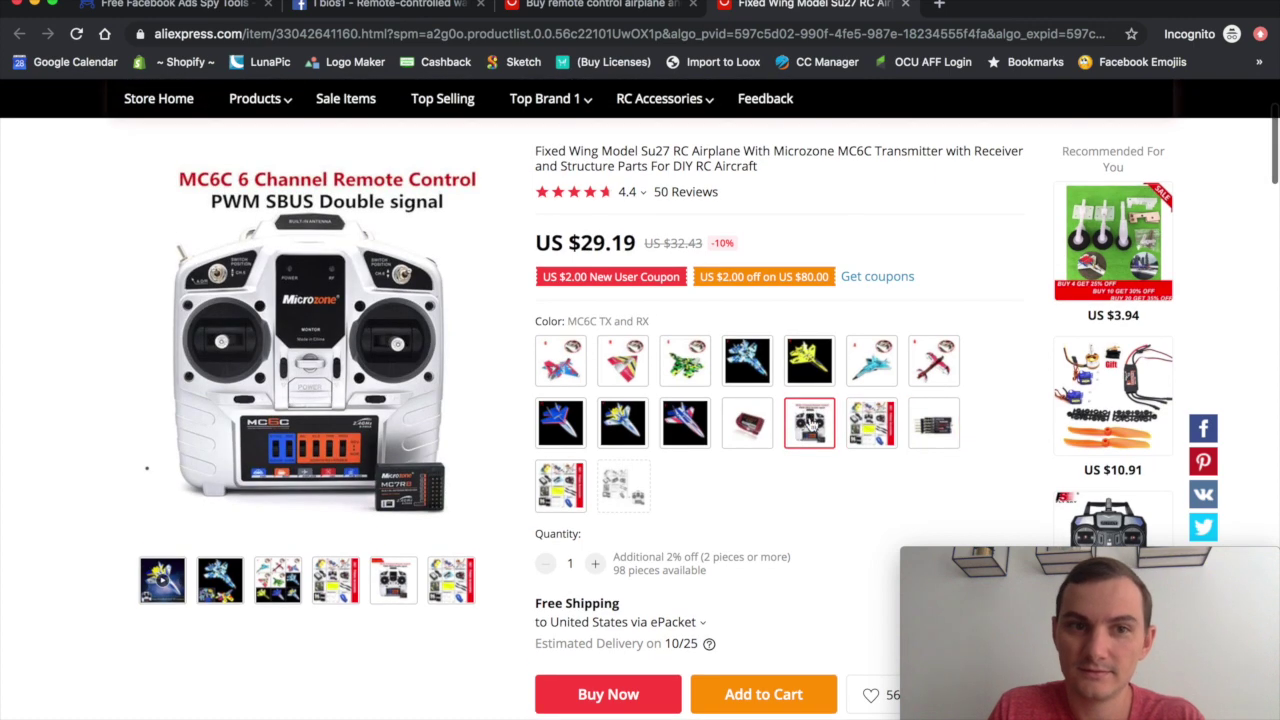
{"action": "left_click", "coordinate": [760, 437]}
{"action": "left_click", "coordinate": [933, 422]}
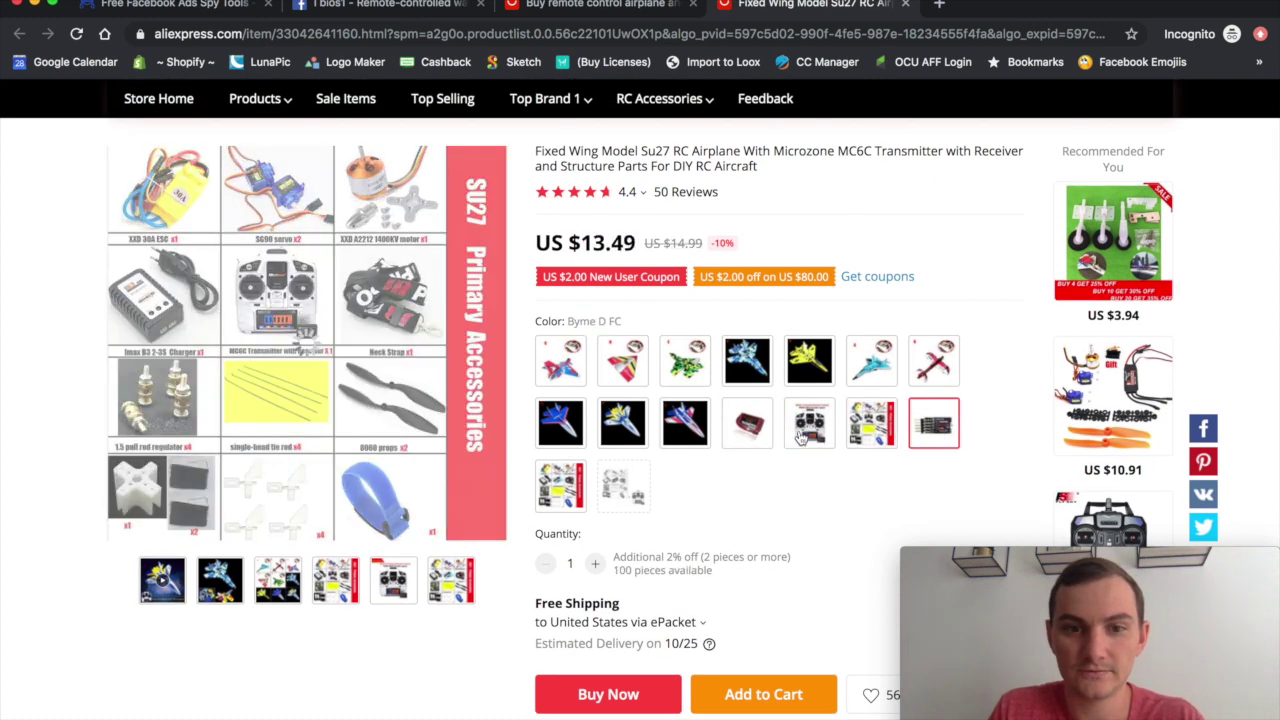
{"action": "left_click", "coordinate": [560, 485]}
{"action": "left_click", "coordinate": [860, 362]}
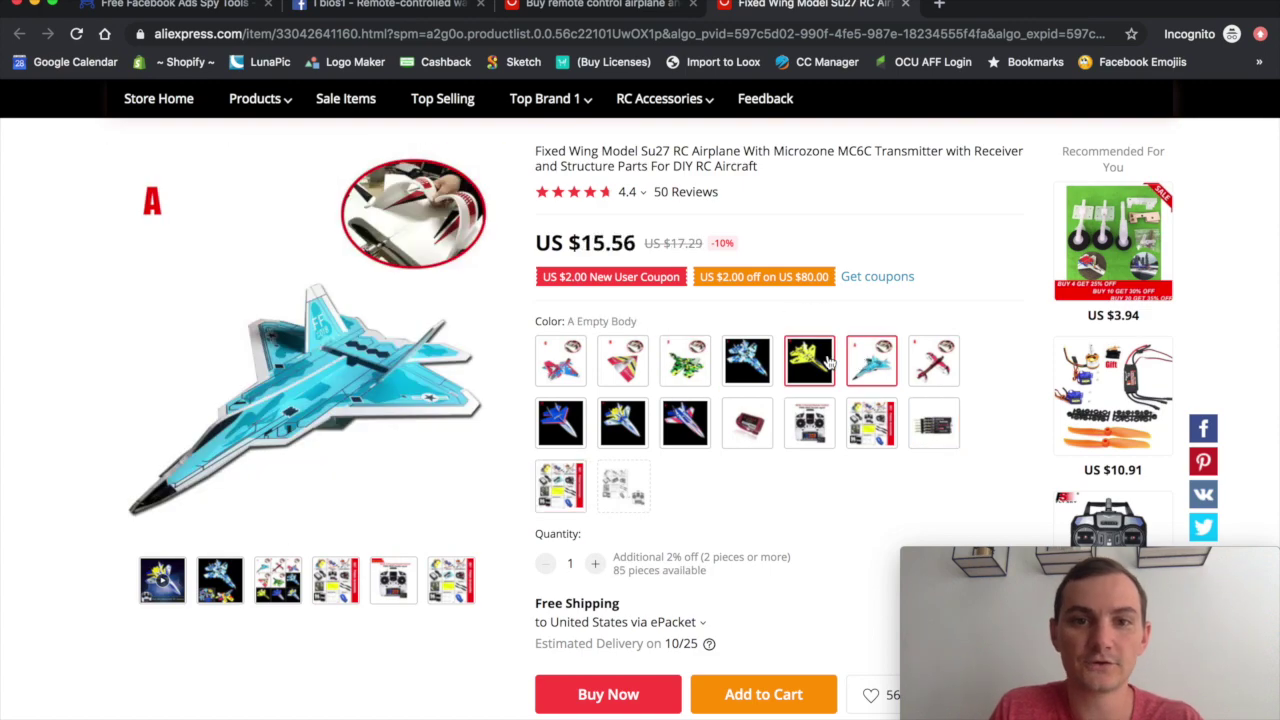
{"action": "left_click", "coordinate": [808, 412]}
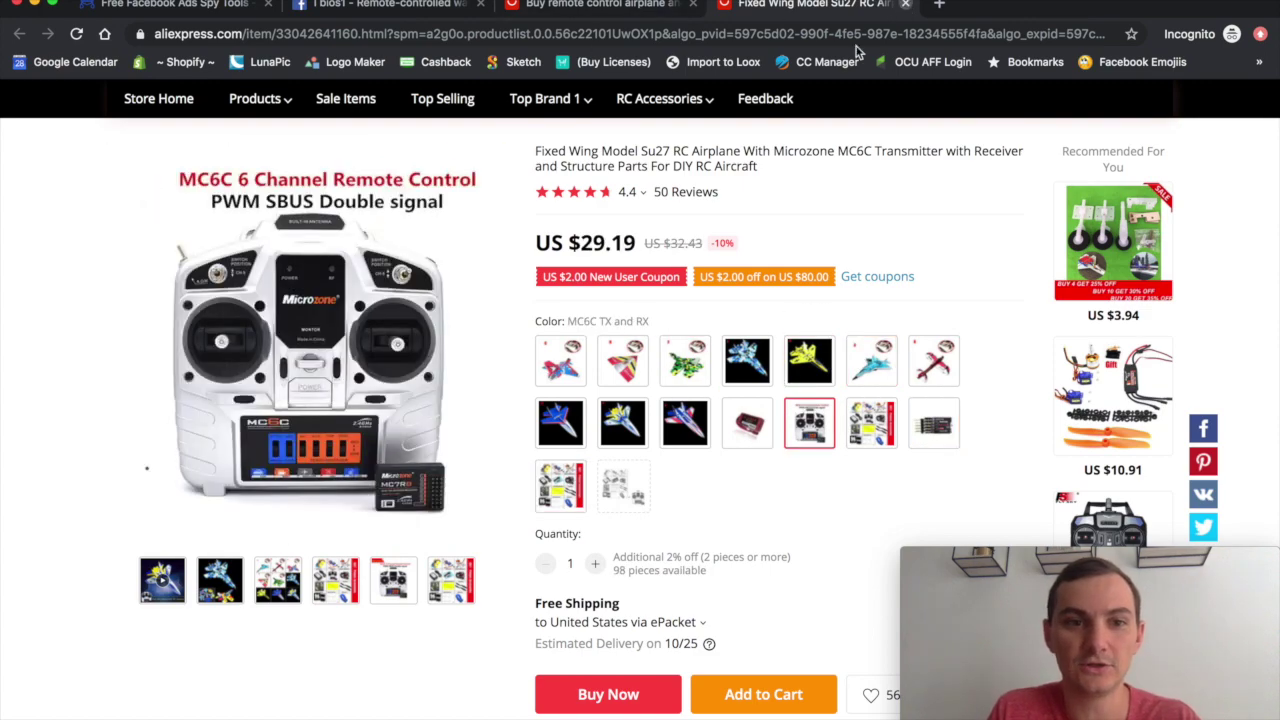
Step: Close the Su27 page, sort the airplane results by orders and restore the omitted results
{"action": "key", "text": "super+w"}
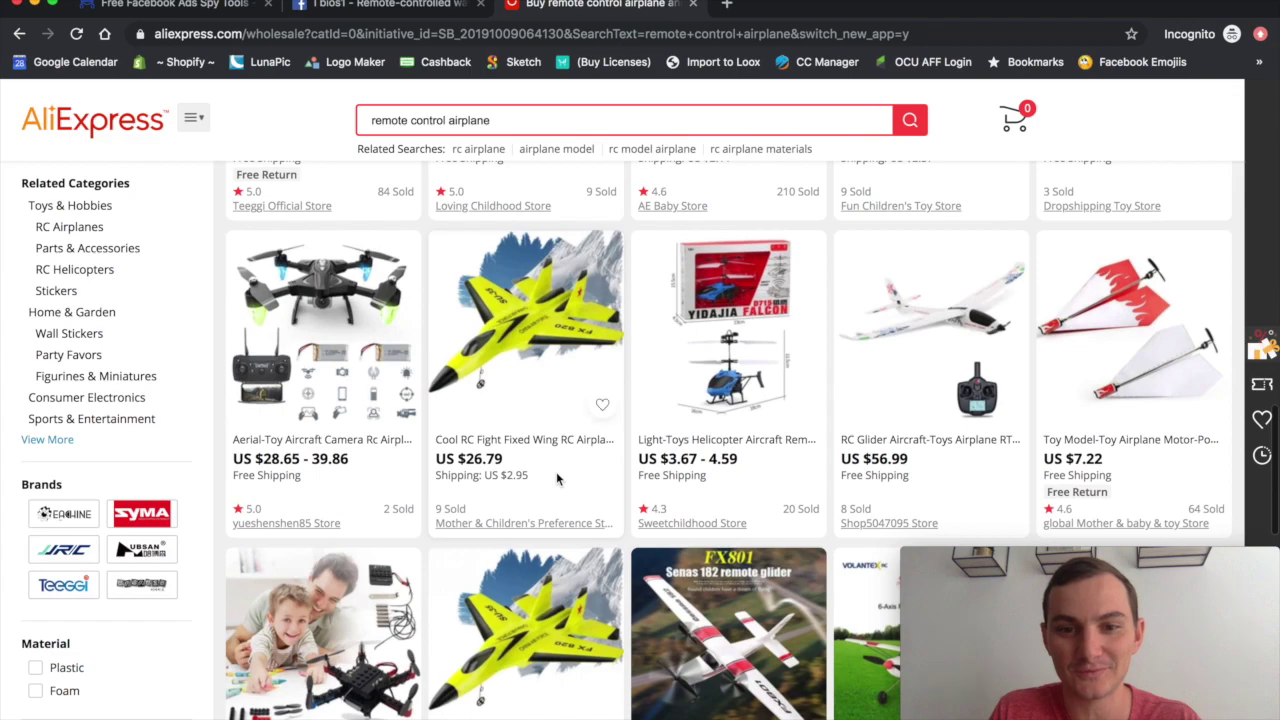
{"action": "scroll", "coordinate": [557, 479], "scroll_direction": "up", "scroll_amount": 10}
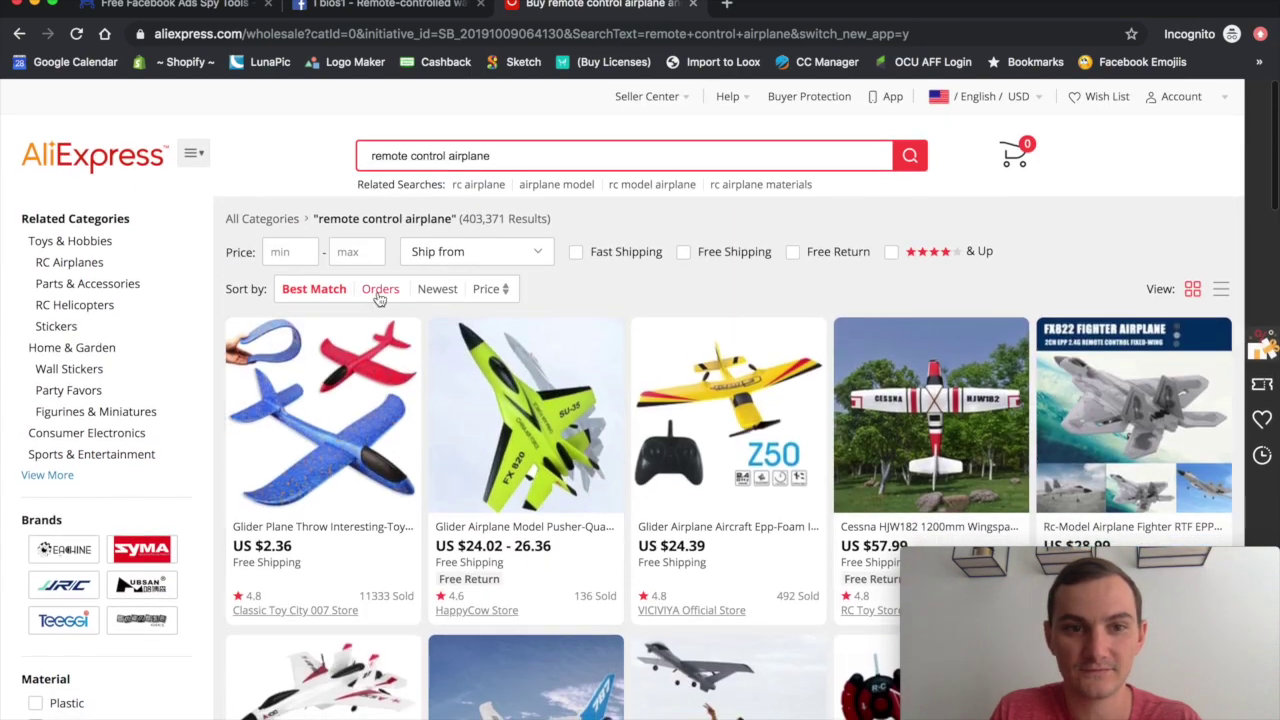
{"action": "left_click", "coordinate": [379, 294]}
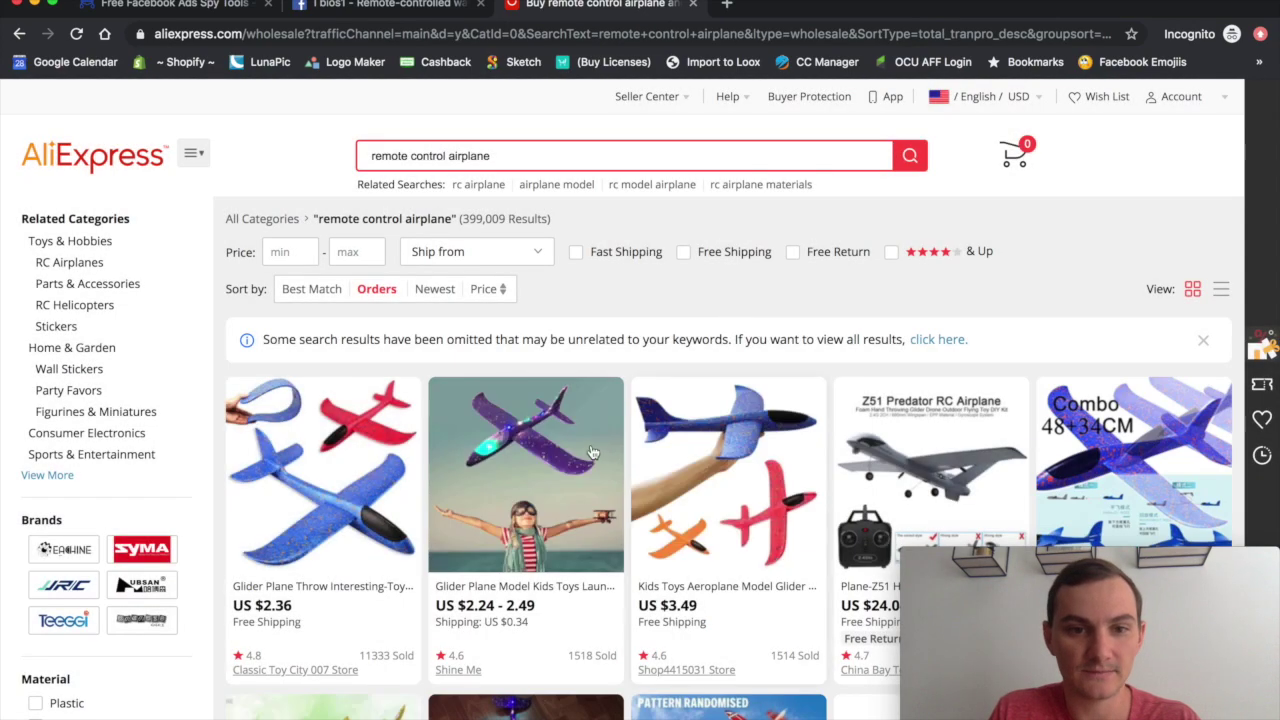
{"action": "left_click", "coordinate": [944, 340]}
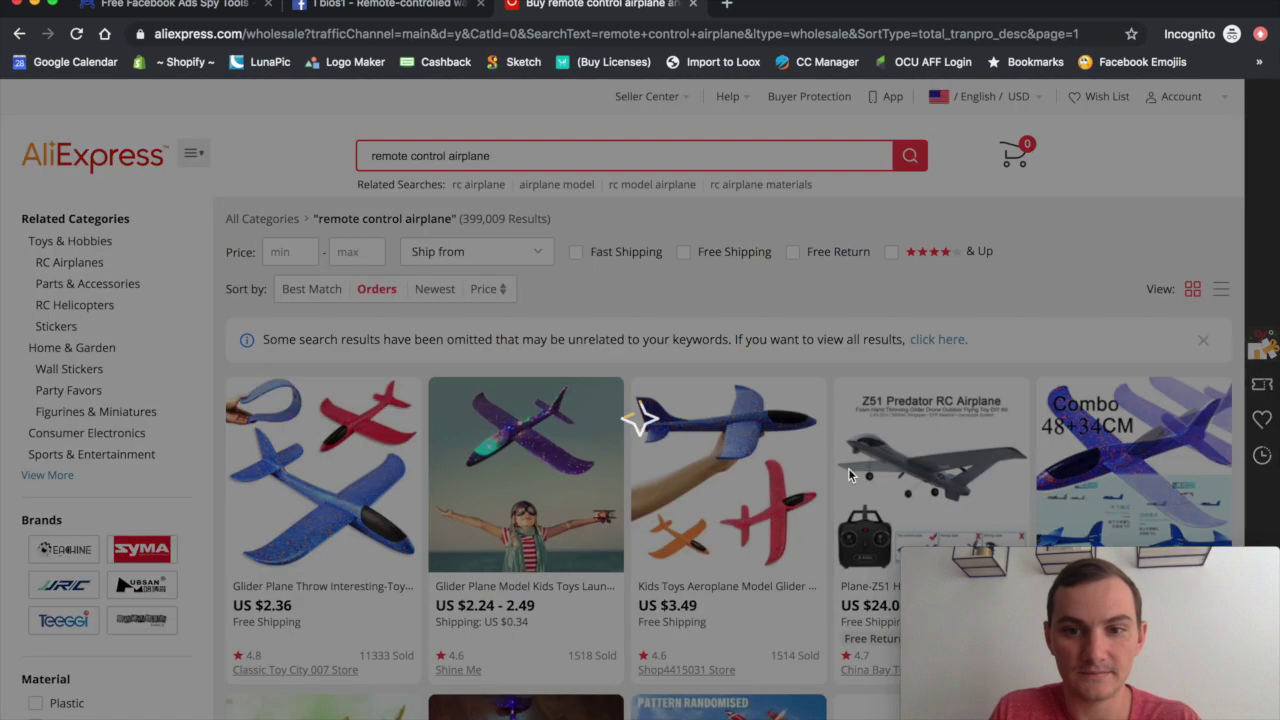
Step: Browse the sorted airplane results, then return to the waterproof aircraft Facebook post
{"action": "scroll", "coordinate": [900, 450], "scroll_direction": "down", "scroll_amount": 3}
{"action": "scroll", "coordinate": [821, 457], "scroll_direction": "down", "scroll_amount": 3}
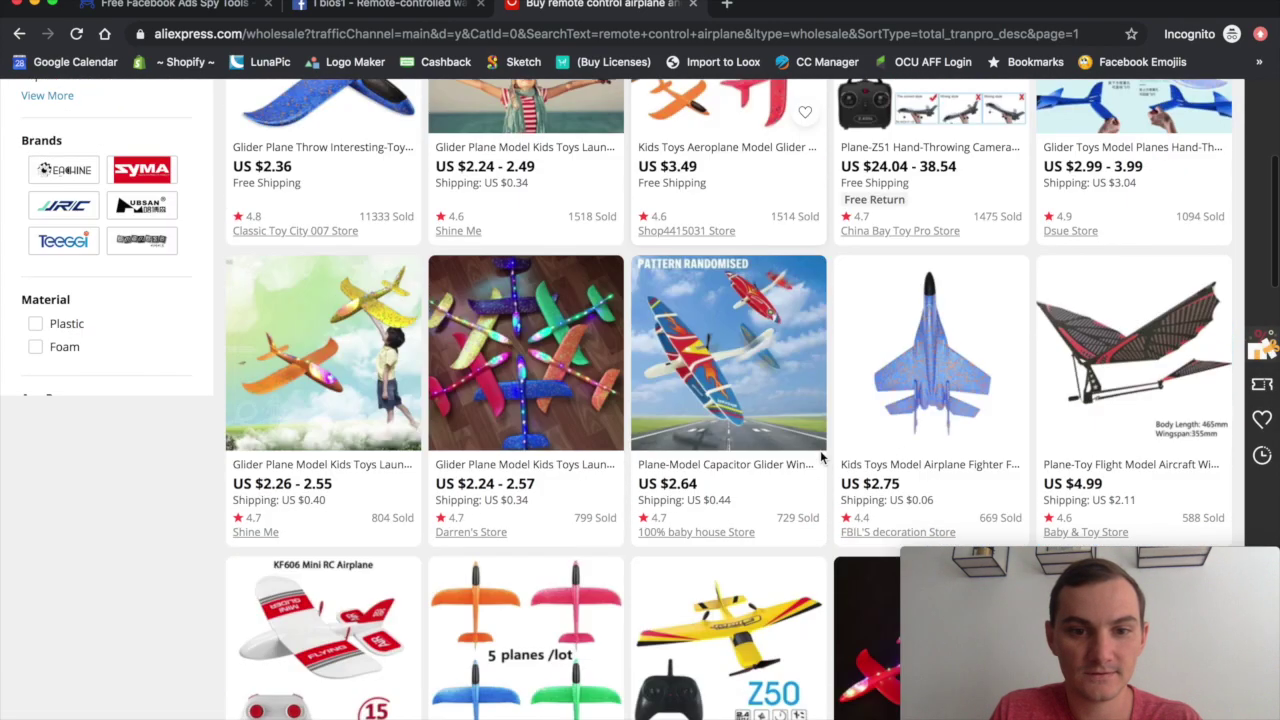
{"action": "scroll", "coordinate": [780, 500], "scroll_direction": "down", "scroll_amount": 1}
{"action": "scroll", "coordinate": [728, 566], "scroll_direction": "down", "scroll_amount": 3}
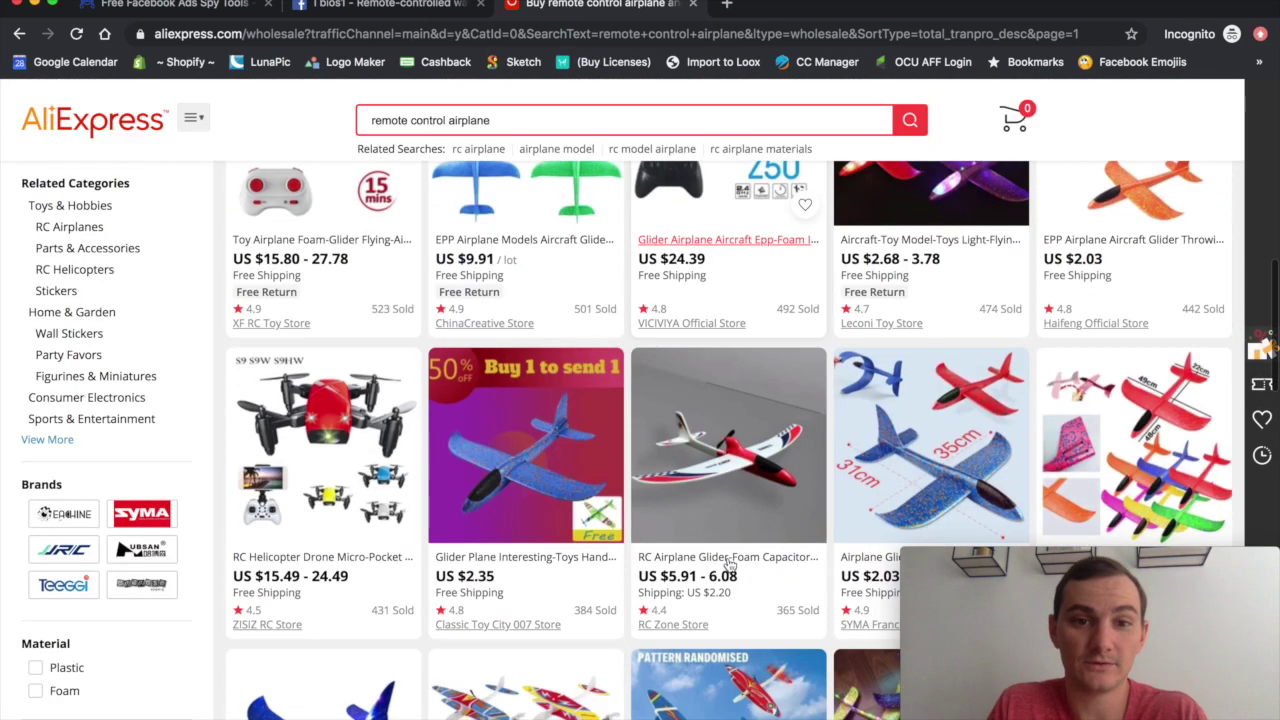
{"action": "scroll", "coordinate": [500, 450], "scroll_direction": "up", "scroll_amount": 1}
{"action": "scroll", "coordinate": [366, 344], "scroll_direction": "up", "scroll_amount": 2}
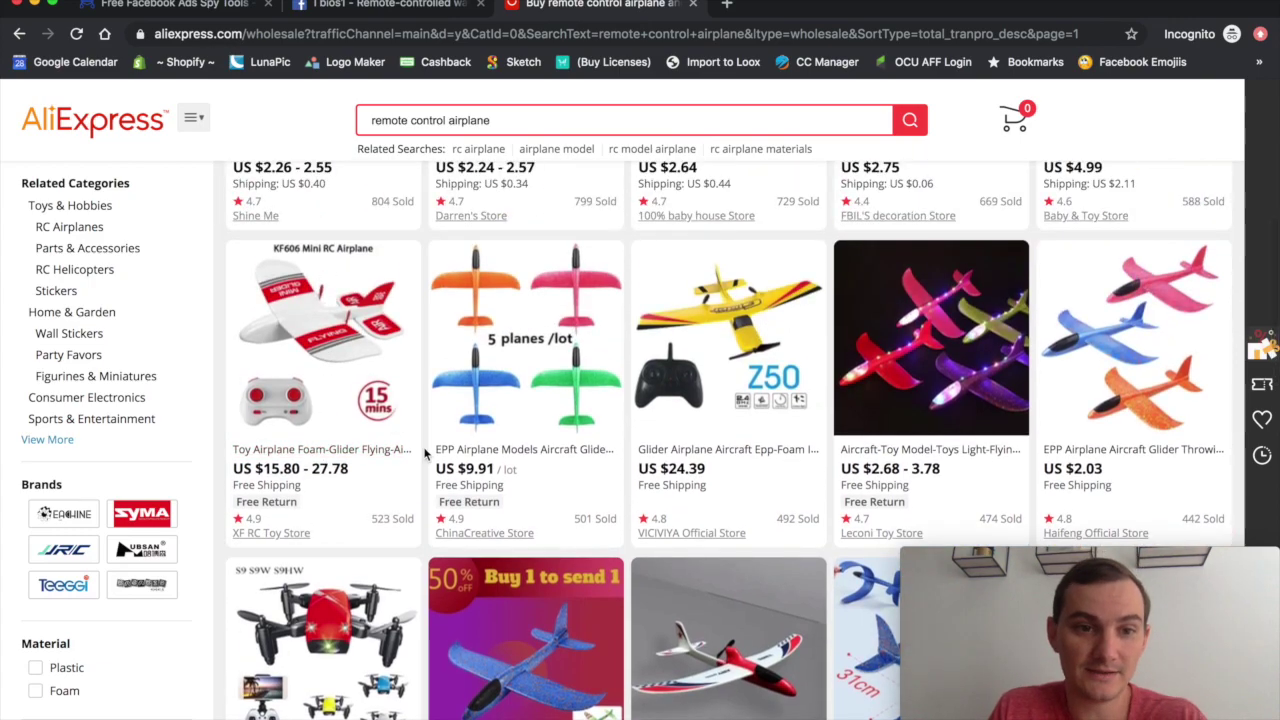
{"action": "scroll", "coordinate": [425, 454], "scroll_direction": "down", "scroll_amount": 4}
{"action": "scroll", "coordinate": [630, 563], "scroll_direction": "down", "scroll_amount": 3}
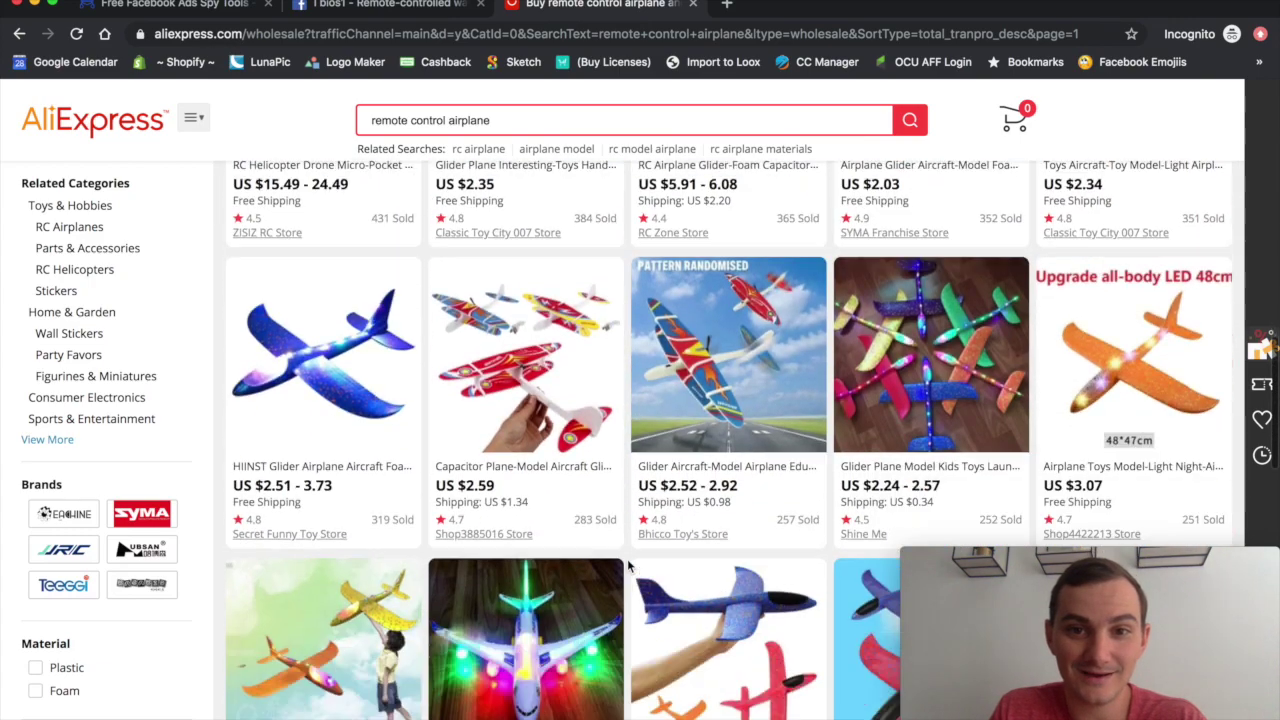
{"action": "scroll", "coordinate": [628, 566], "scroll_direction": "down", "scroll_amount": 2}
{"action": "scroll", "coordinate": [628, 566], "scroll_direction": "down", "scroll_amount": 5}
{"action": "scroll", "coordinate": [630, 566], "scroll_direction": "up", "scroll_amount": 1}
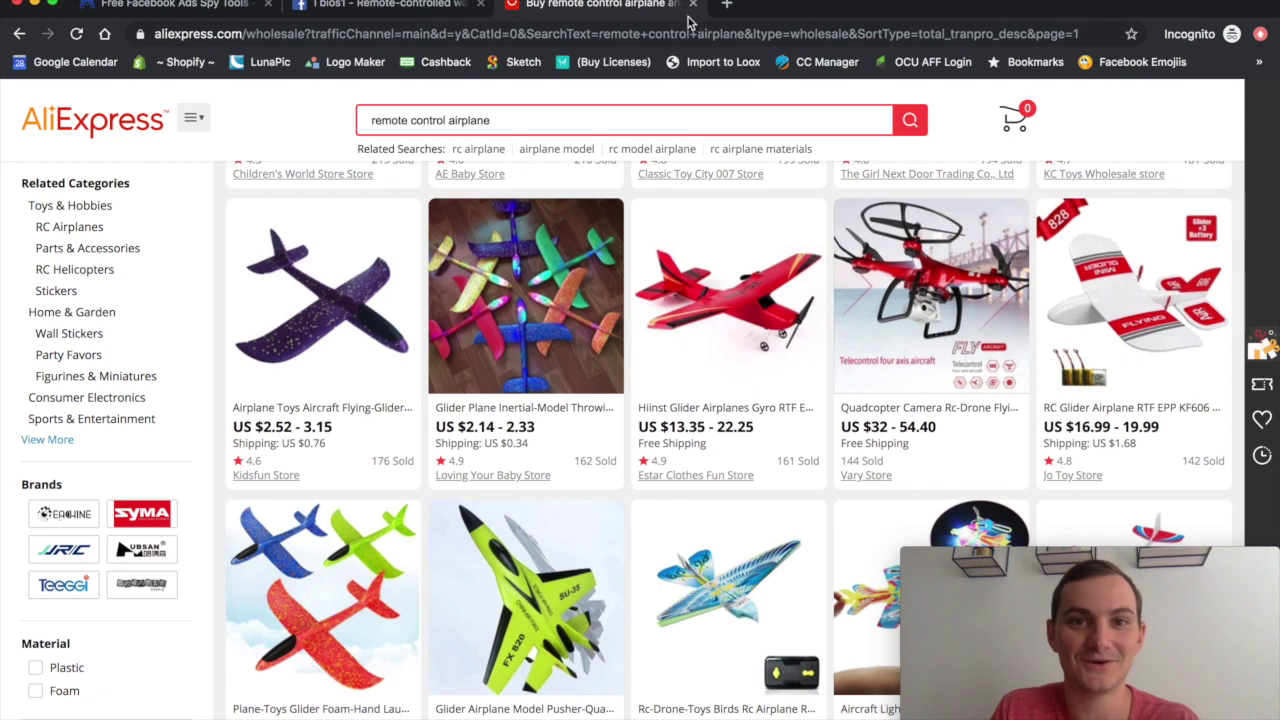
{"action": "left_click", "coordinate": [390, 5]}
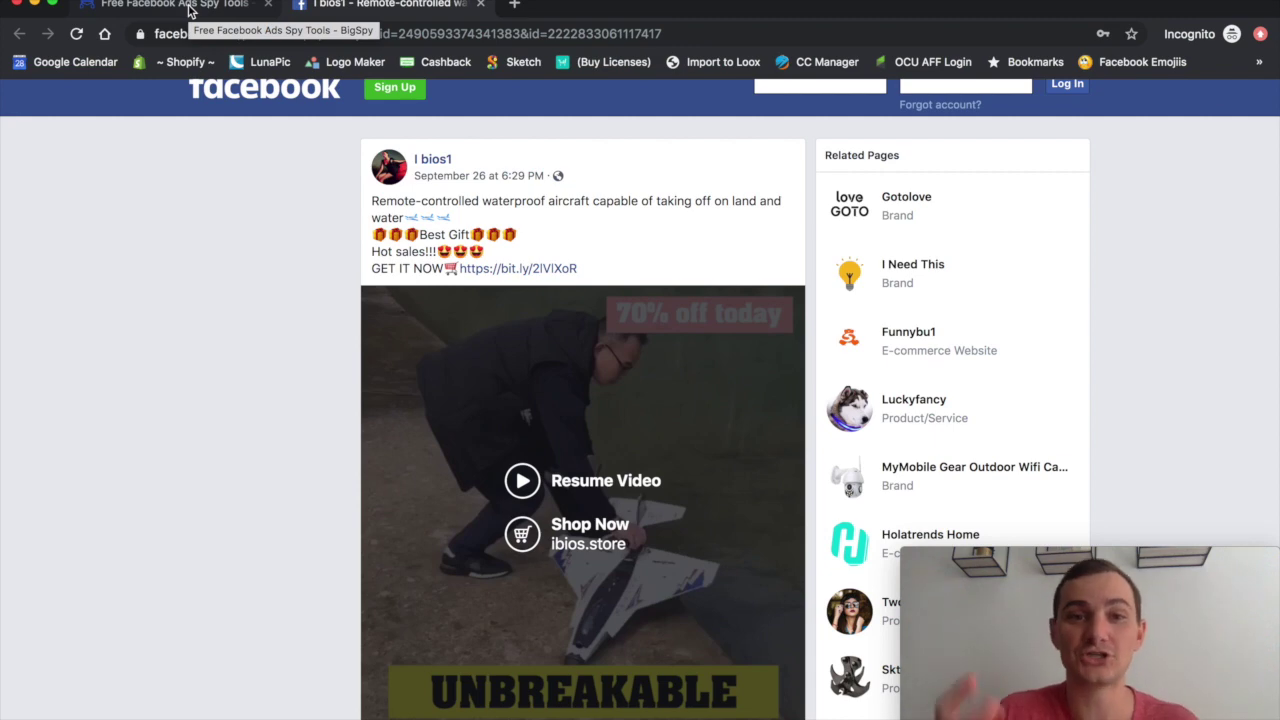
Step: View the train horn ad's Facebook post, playing and pausing its video, then close it
{"action": "left_click", "coordinate": [479, 4]}
{"action": "scroll", "coordinate": [415, 376], "scroll_direction": "down", "scroll_amount": 2}
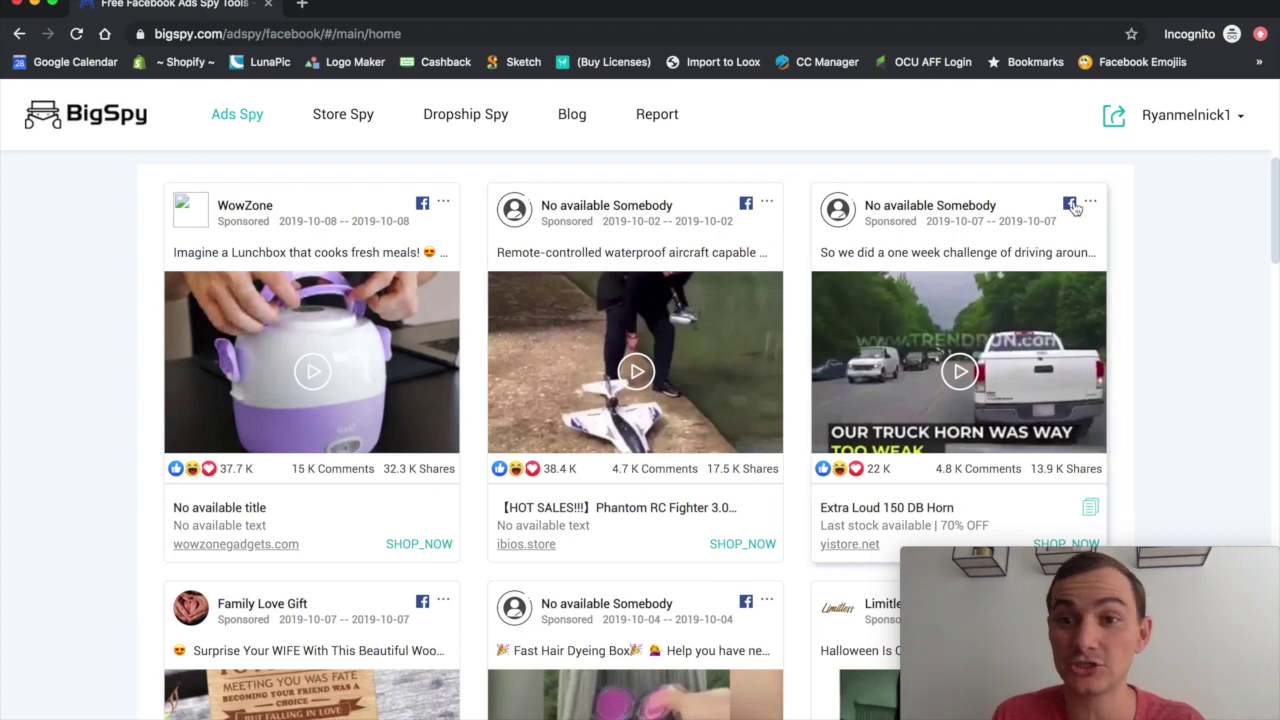
{"action": "left_click", "coordinate": [1070, 204]}
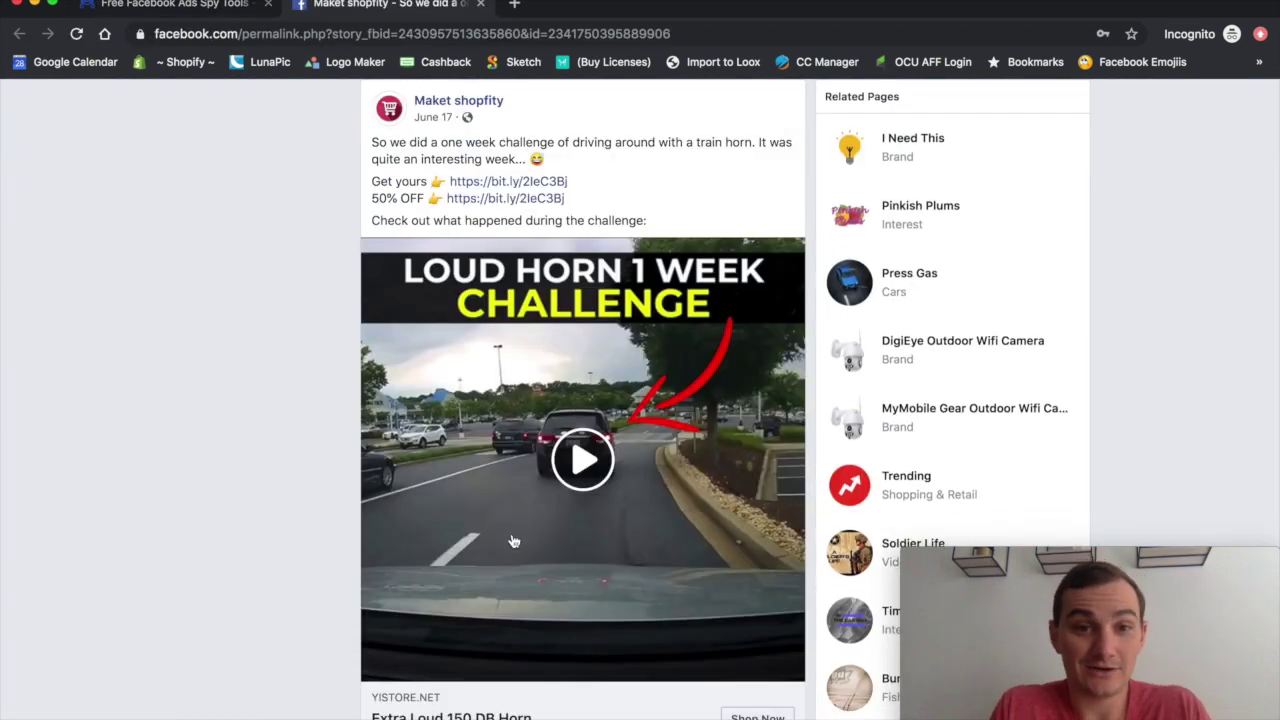
{"action": "left_click", "coordinate": [513, 541]}
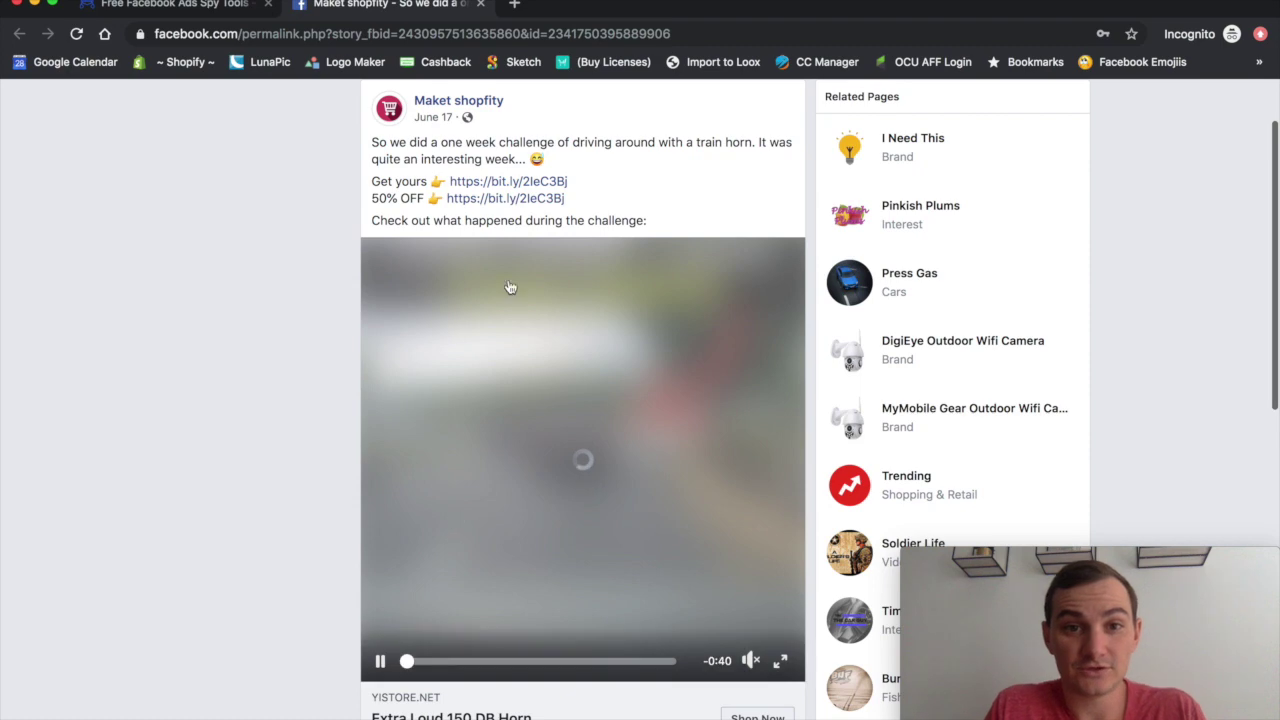
{"action": "left_click", "coordinate": [380, 664]}
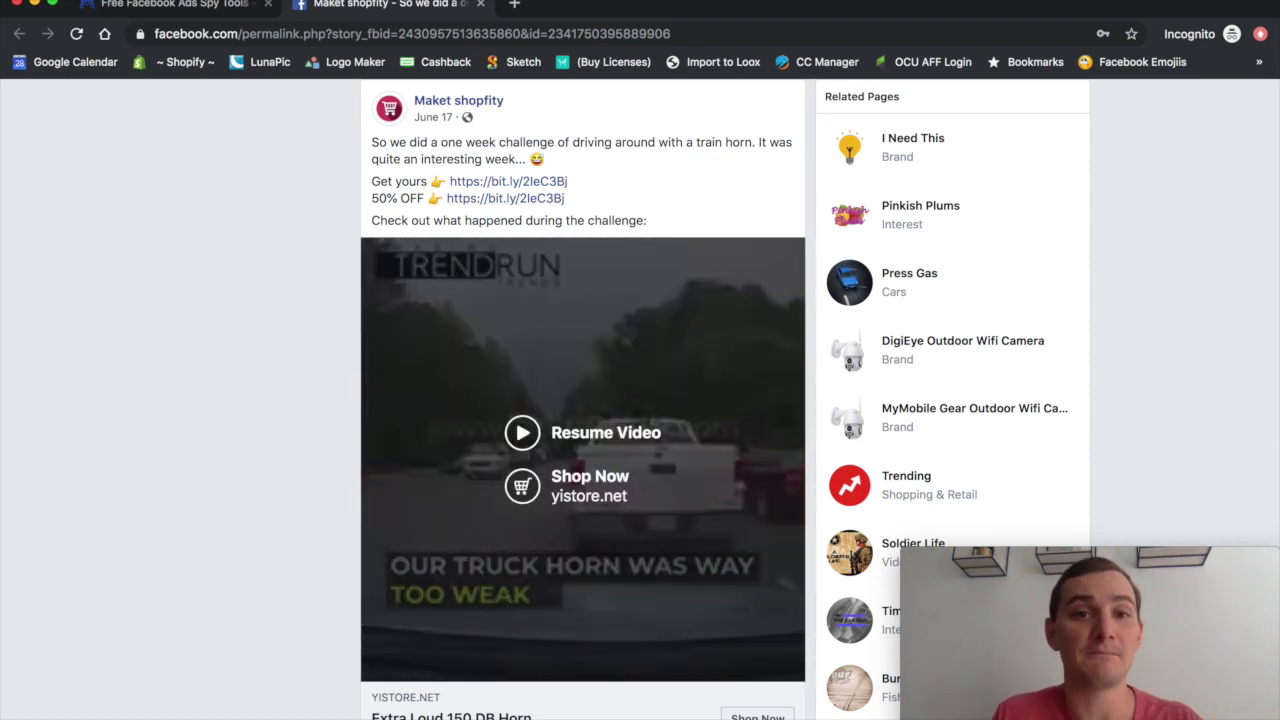
{"action": "left_click", "coordinate": [479, 8]}
Step: View the Family Love Gift music box ad post, playing and pausing its video, then close it
{"action": "scroll", "coordinate": [397, 466], "scroll_direction": "down", "scroll_amount": 2}
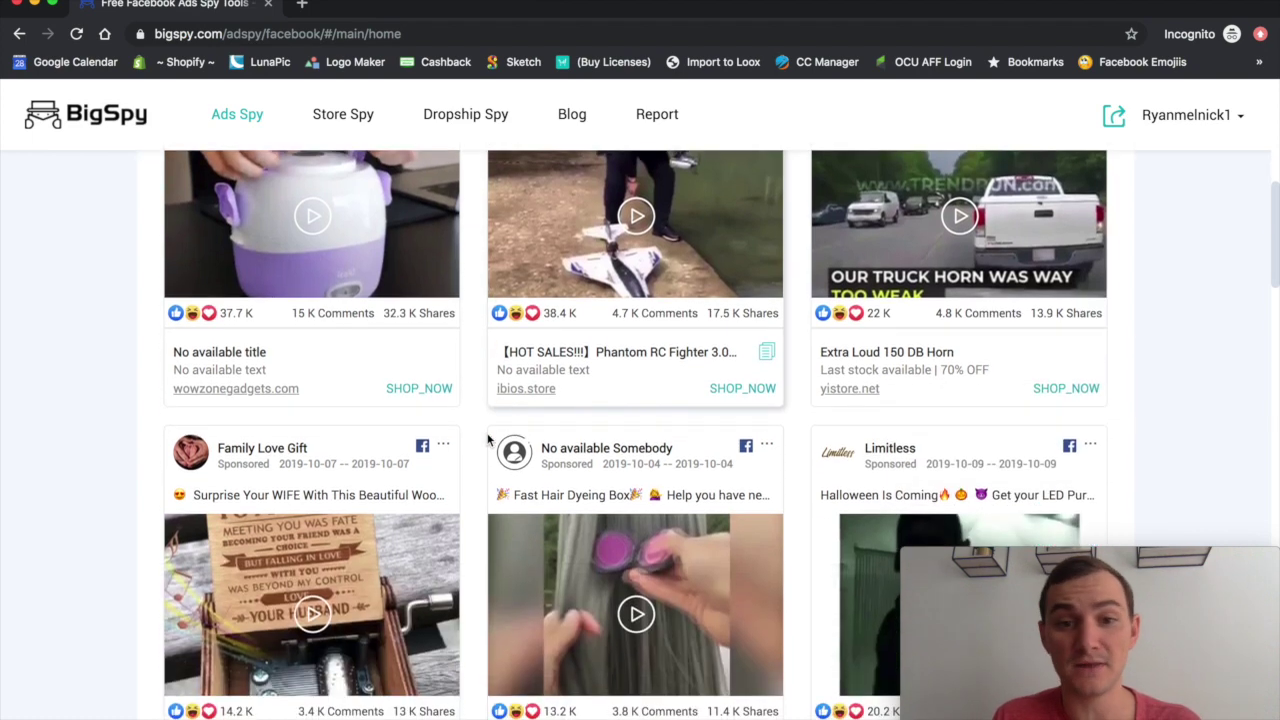
{"action": "scroll", "coordinate": [397, 466], "scroll_direction": "down", "scroll_amount": 1}
{"action": "left_click", "coordinate": [423, 427]}
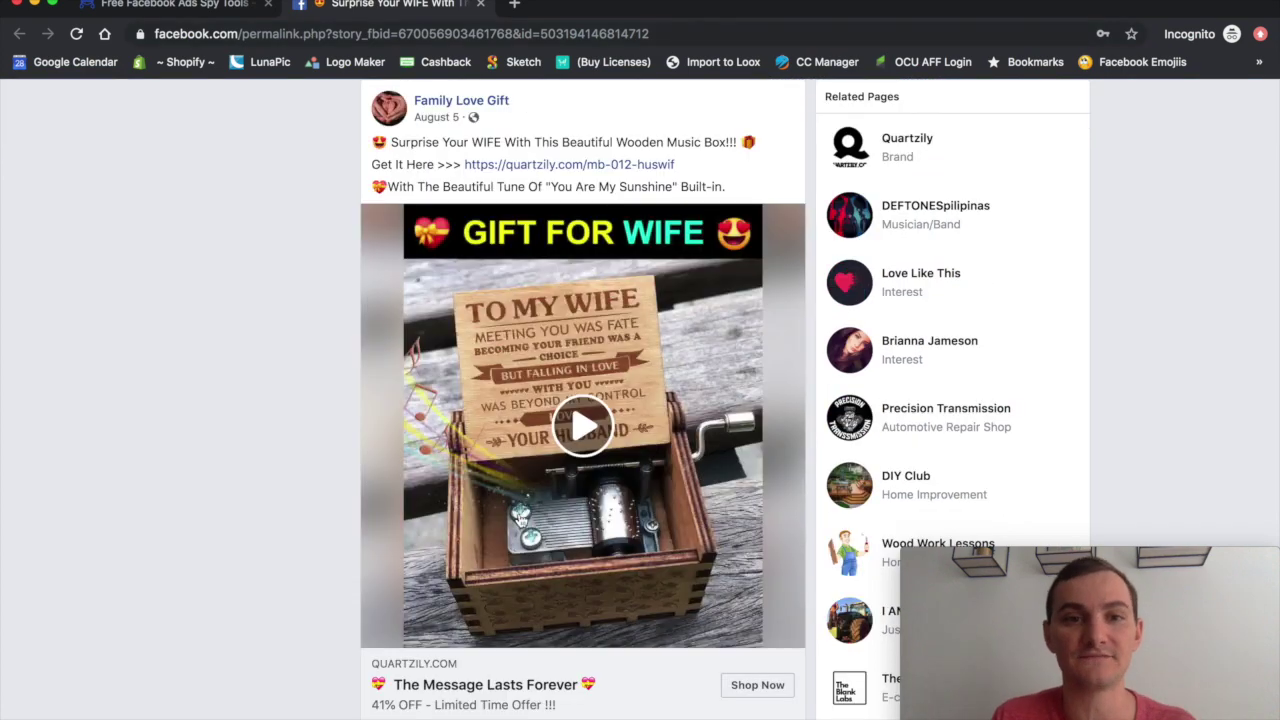
{"action": "left_click", "coordinate": [497, 297]}
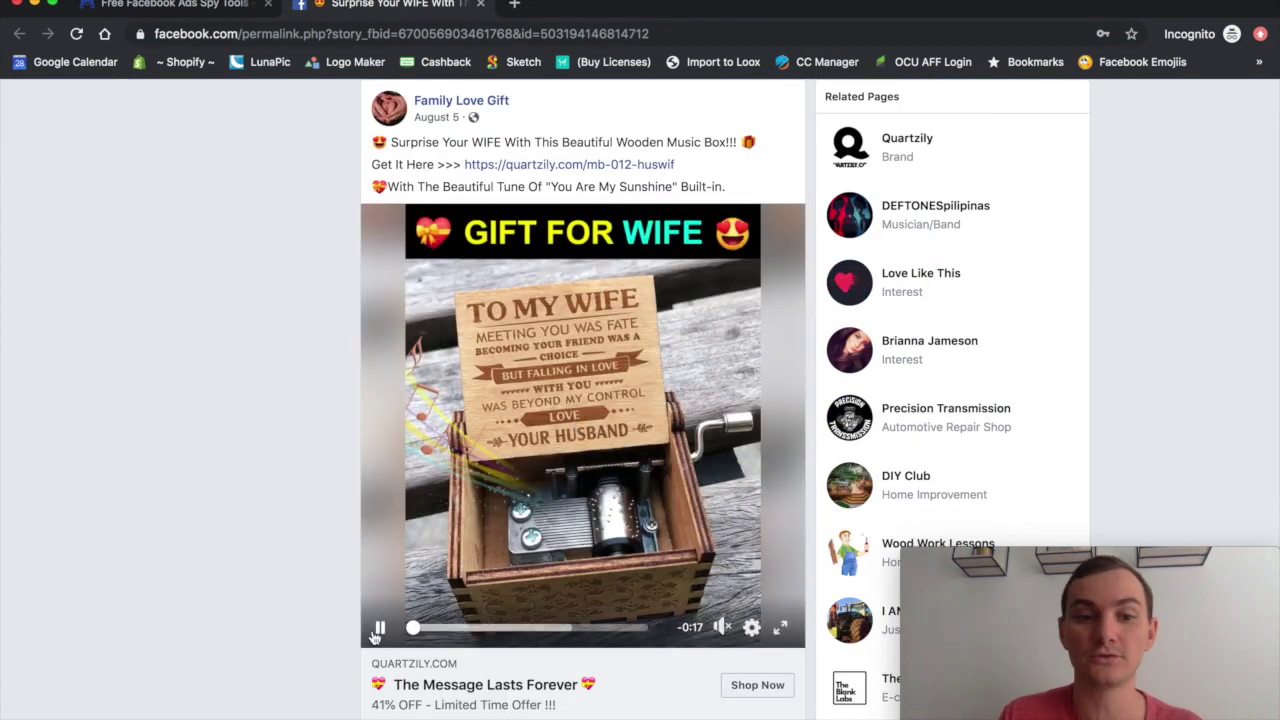
{"action": "left_click", "coordinate": [380, 628]}
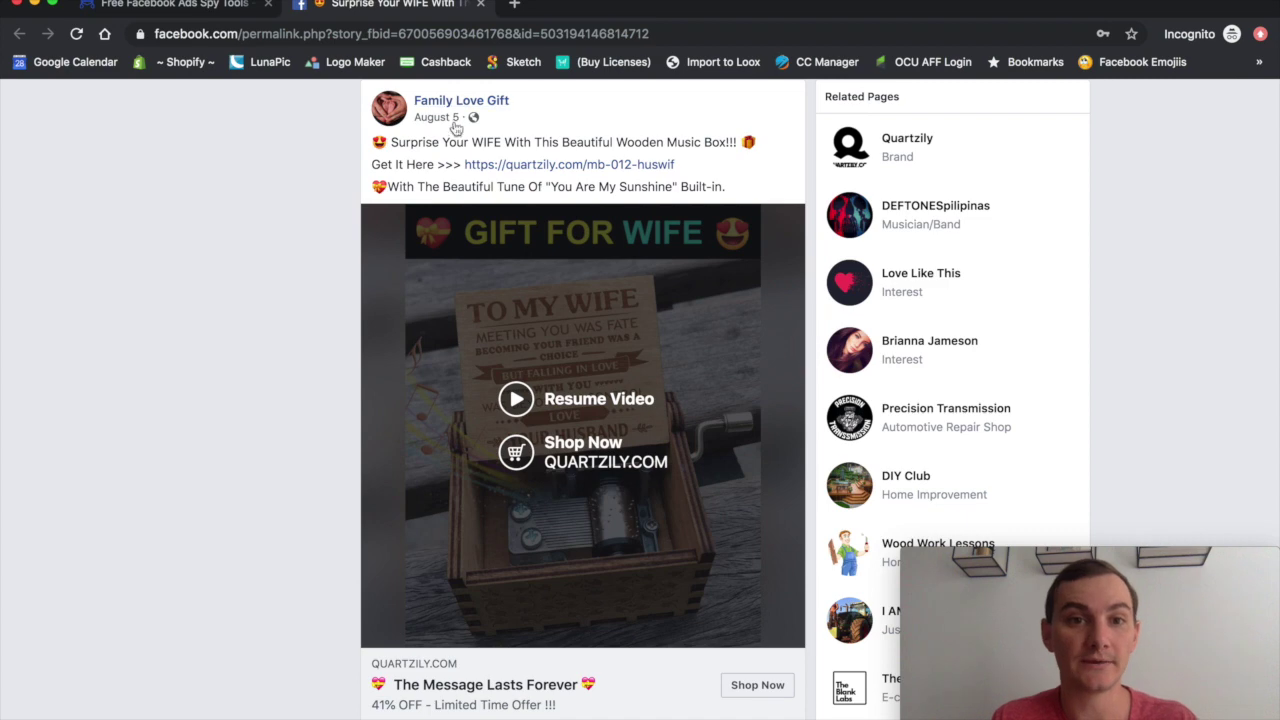
{"action": "scroll", "coordinate": [690, 412], "scroll_direction": "down", "scroll_amount": 2}
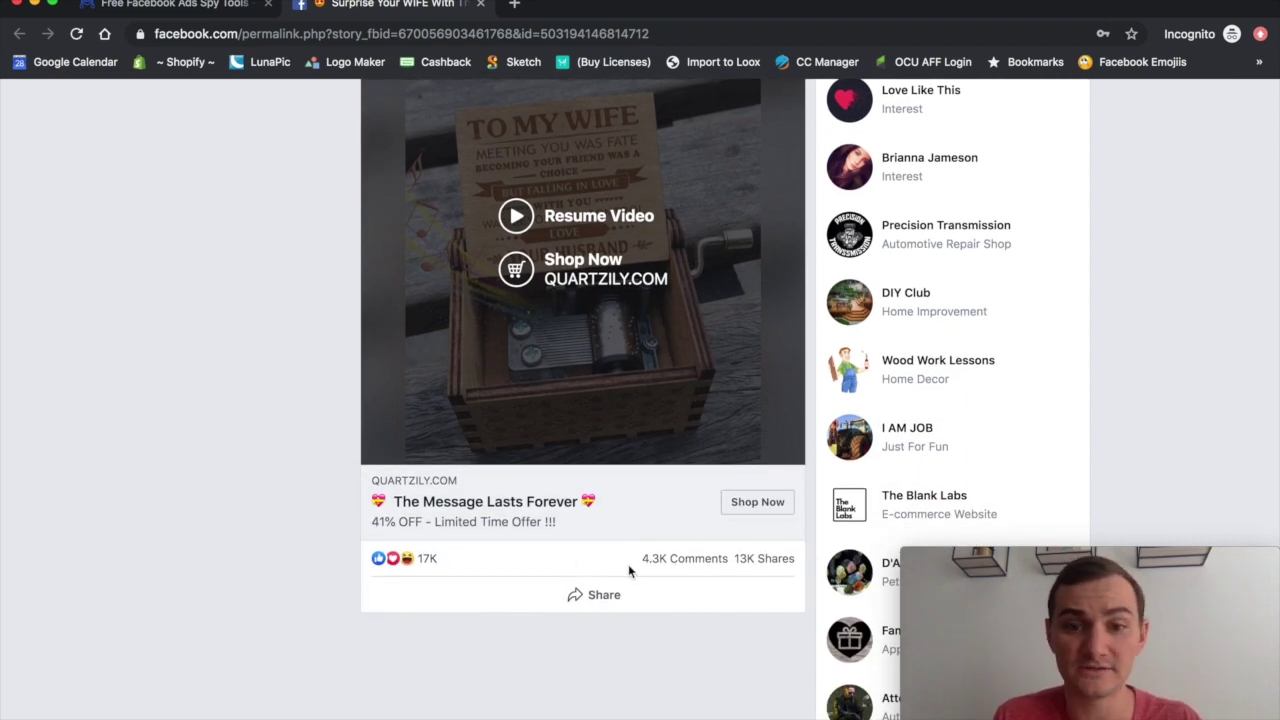
{"action": "scroll", "coordinate": [542, 522], "scroll_direction": "up", "scroll_amount": 2}
{"action": "scroll", "coordinate": [542, 522], "scroll_direction": "down", "scroll_amount": 1}
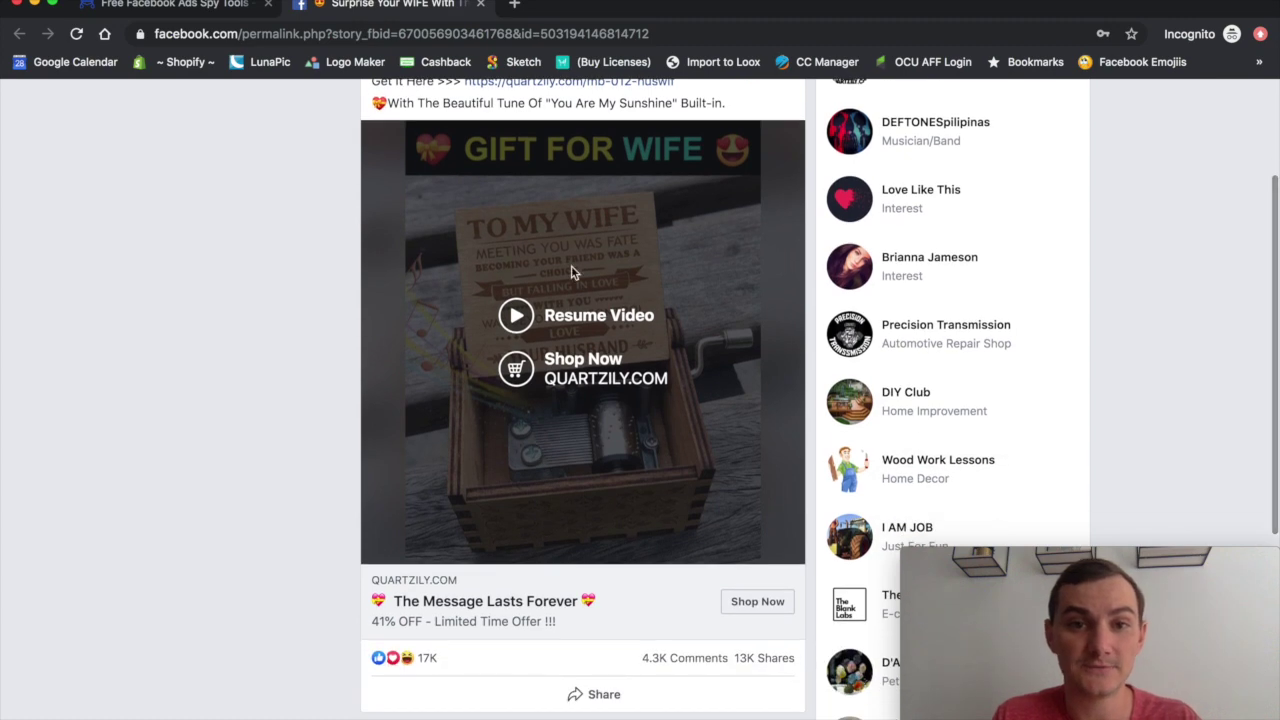
{"action": "scroll", "coordinate": [500, 278], "scroll_direction": "up", "scroll_amount": 1}
{"action": "scroll", "coordinate": [530, 340], "scroll_direction": "down", "scroll_amount": 1}
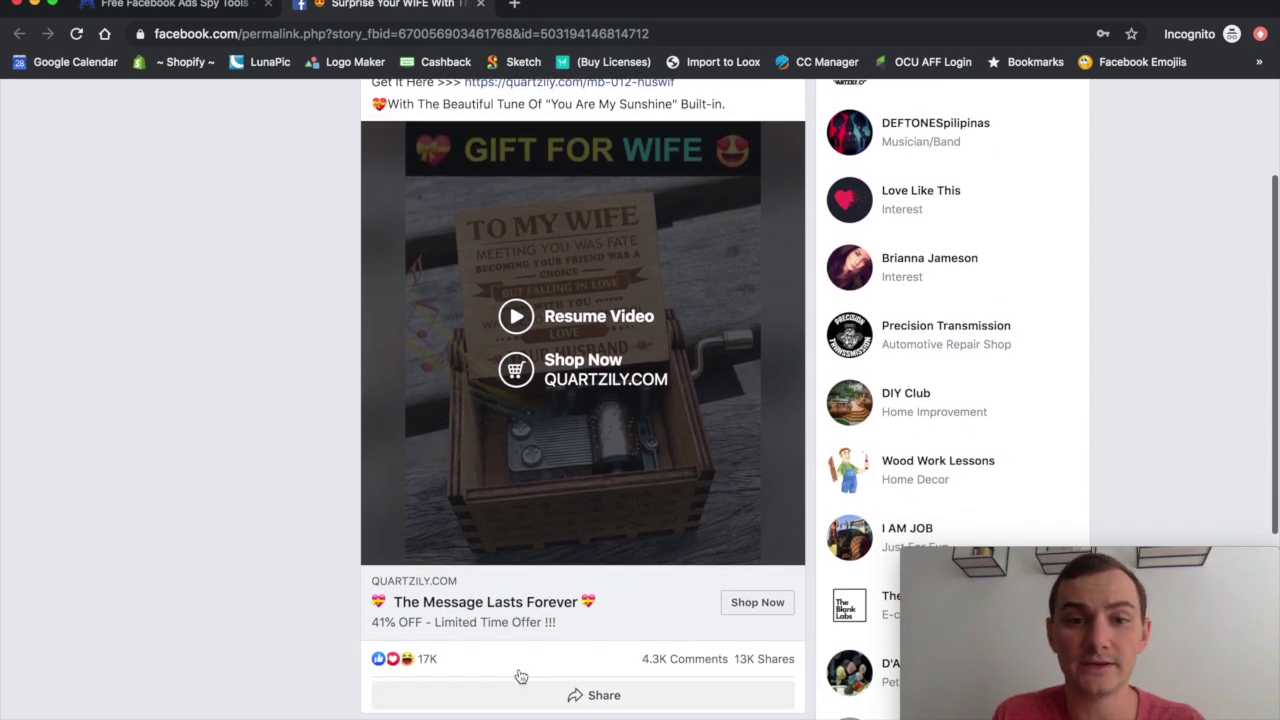
{"action": "scroll", "coordinate": [257, 491], "scroll_direction": "up", "scroll_amount": 3}
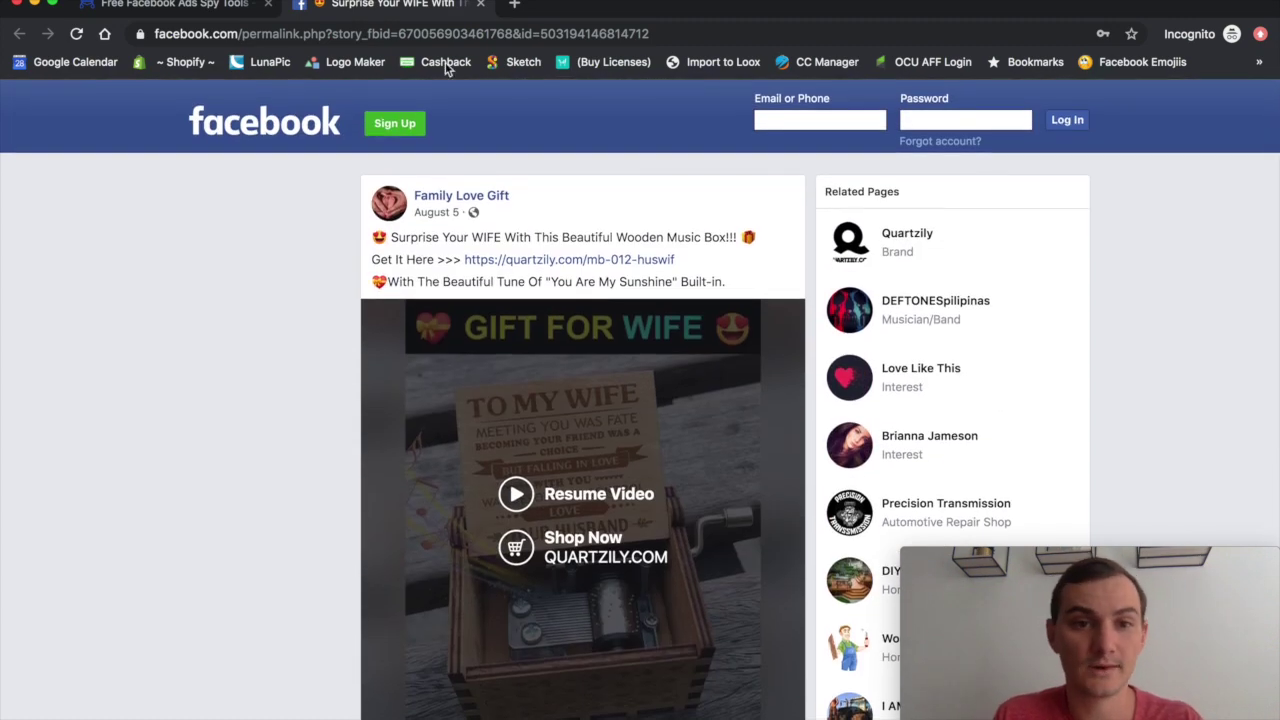
{"action": "left_click", "coordinate": [482, 5]}
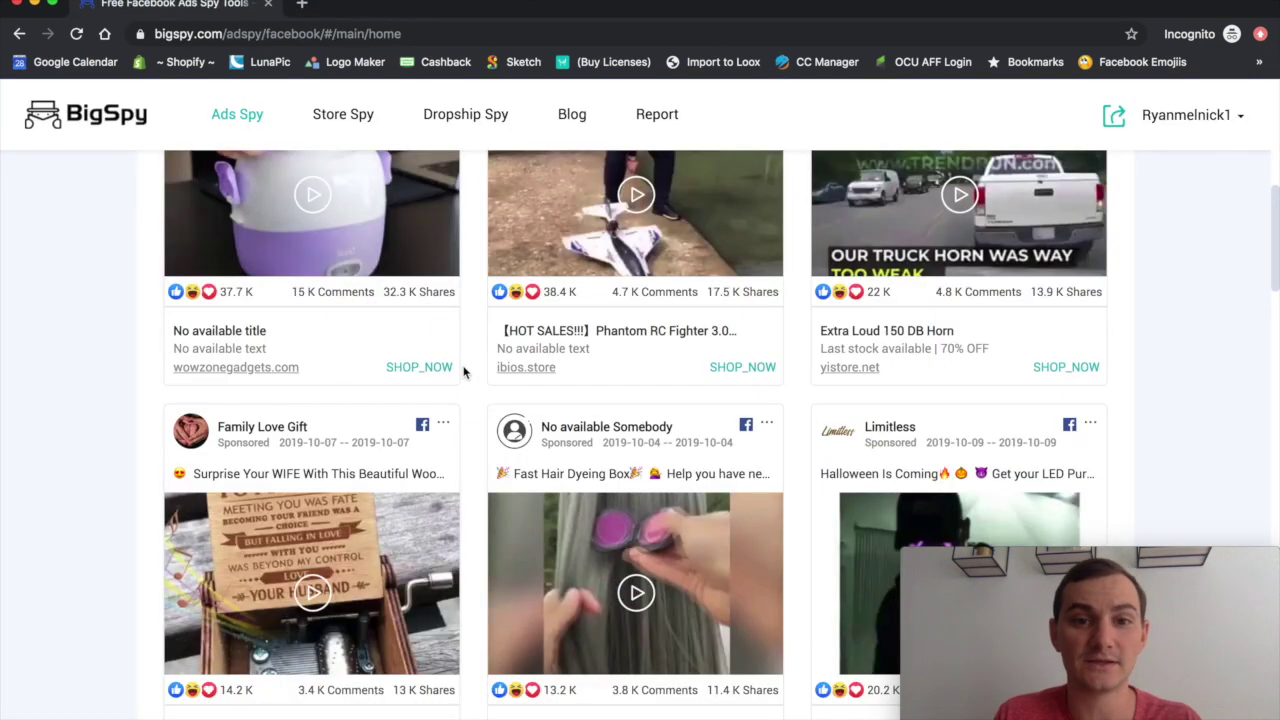
Step: Clear all ad filters and set Last Seen Between to 2019-10-08 to 2019-10-09
{"action": "scroll", "coordinate": [440, 375], "scroll_direction": "up", "scroll_amount": 5}
{"action": "scroll", "coordinate": [755, 375], "scroll_direction": "up", "scroll_amount": 1}
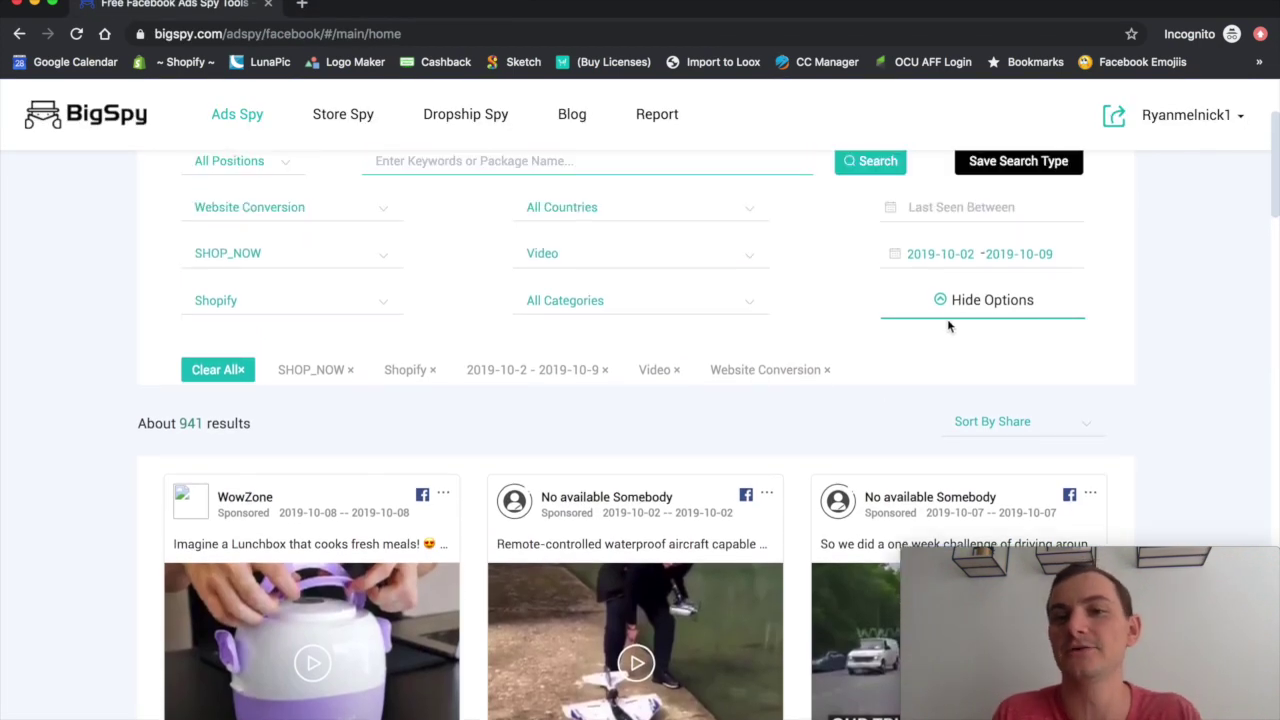
{"action": "left_click", "coordinate": [951, 253]}
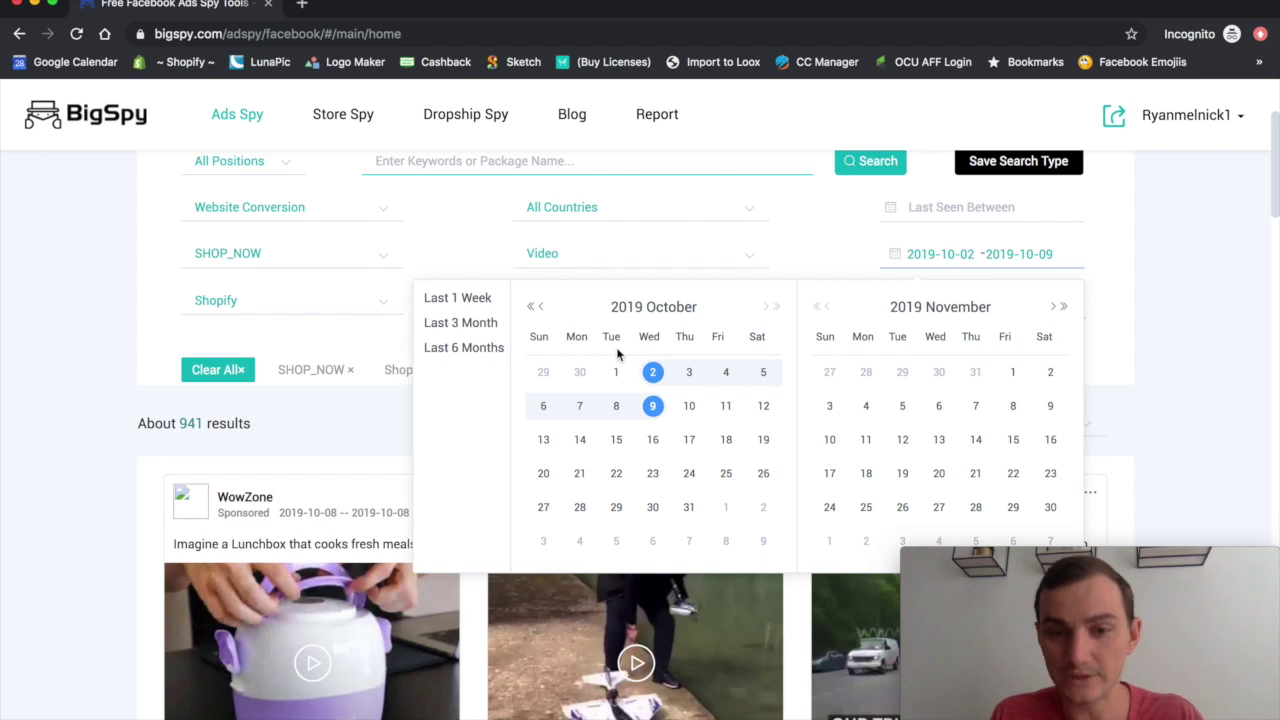
{"action": "left_click", "coordinate": [1120, 330]}
{"action": "left_click", "coordinate": [912, 255]}
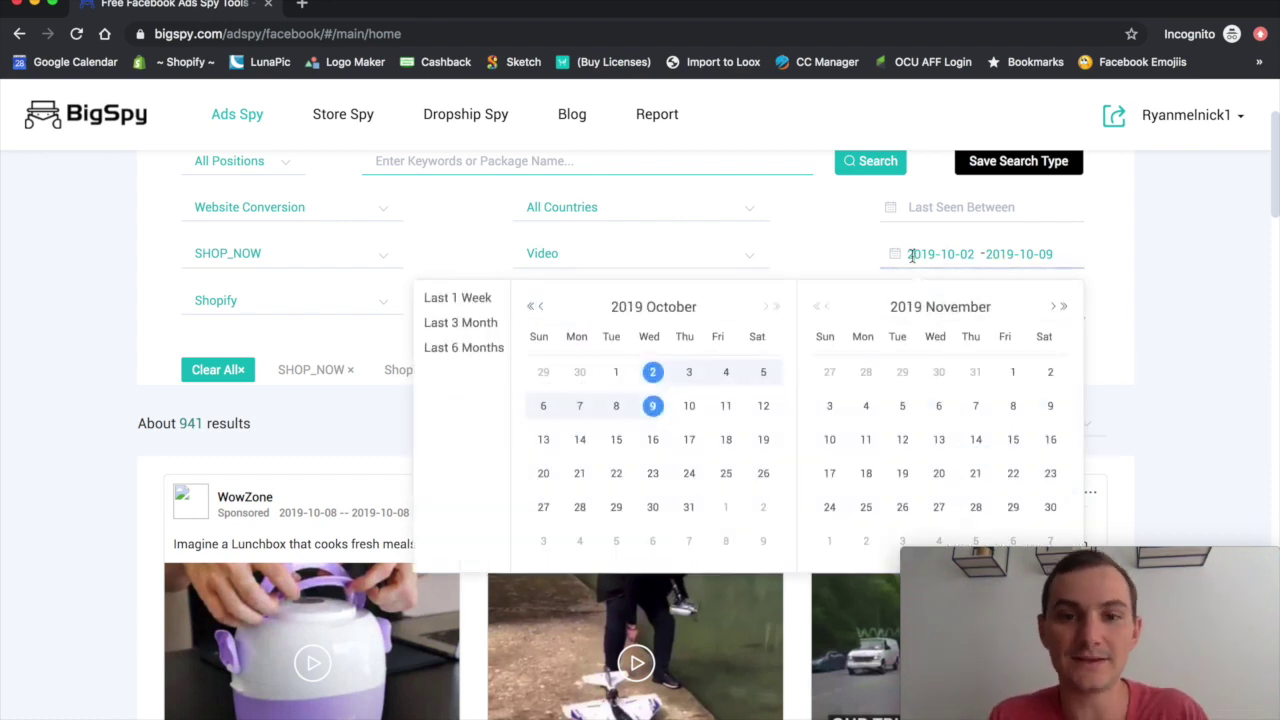
{"action": "left_click", "coordinate": [268, 455]}
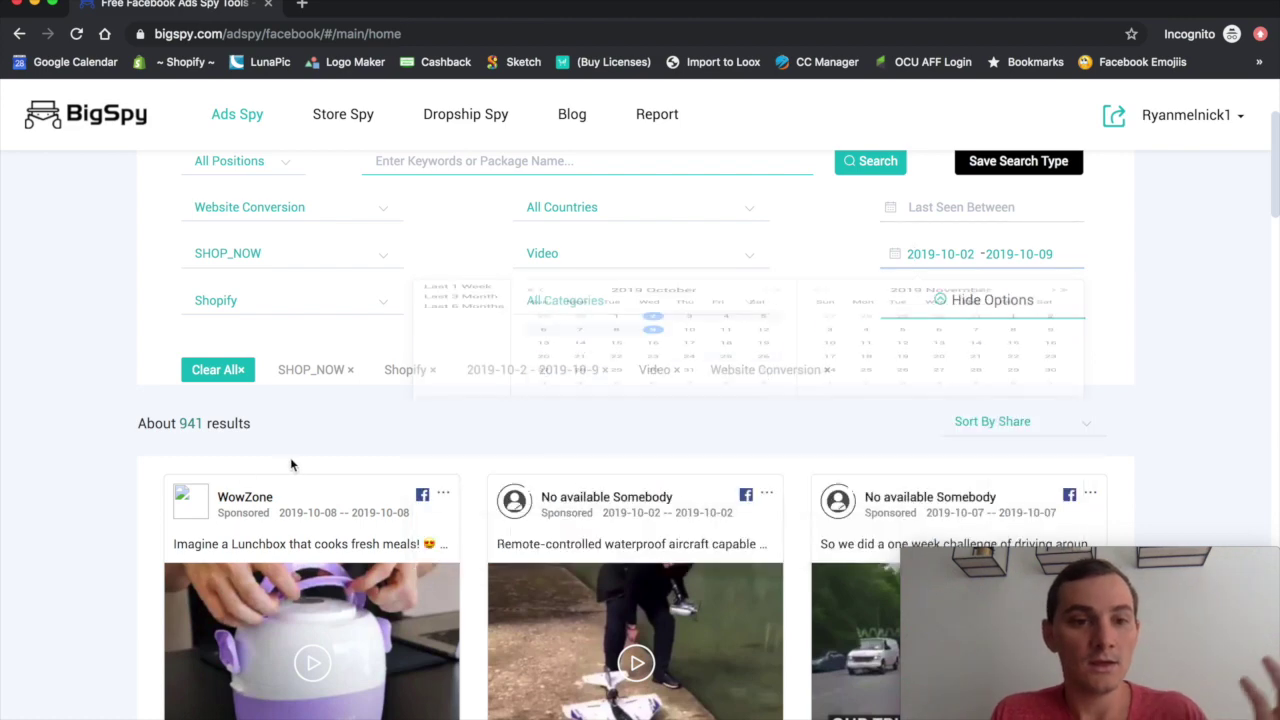
{"action": "left_click", "coordinate": [217, 369]}
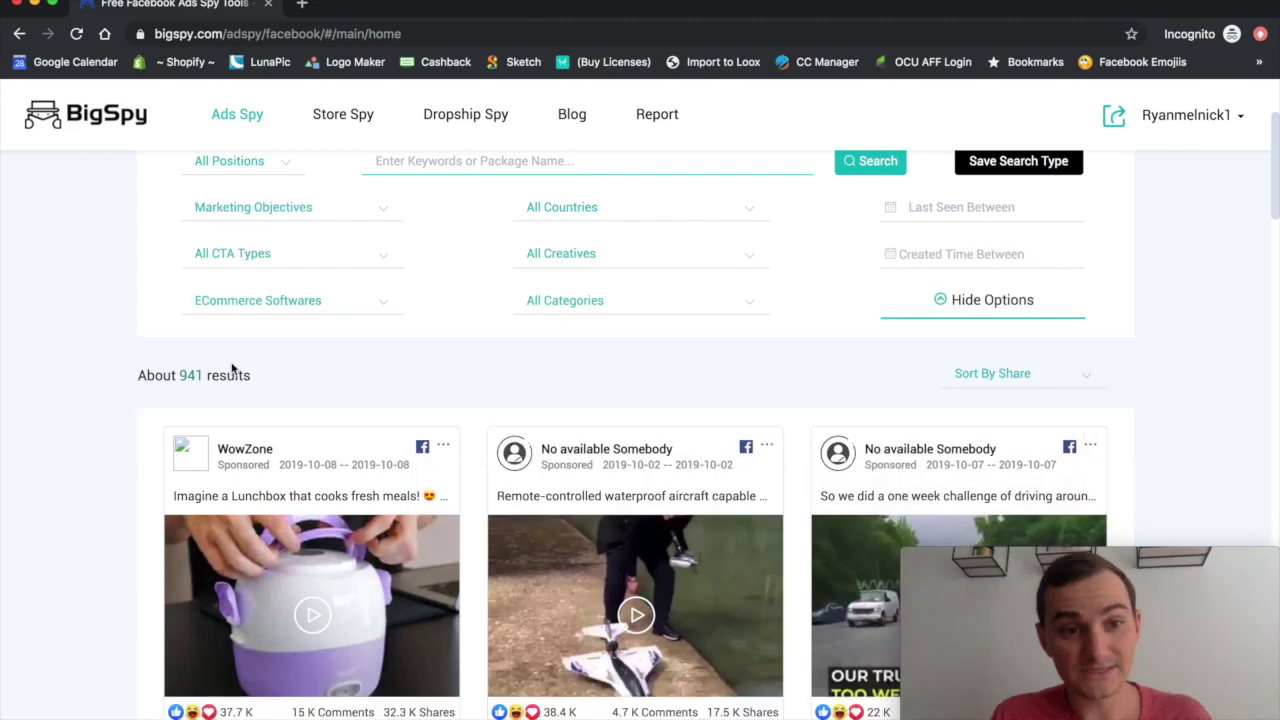
{"action": "left_click", "coordinate": [980, 207]}
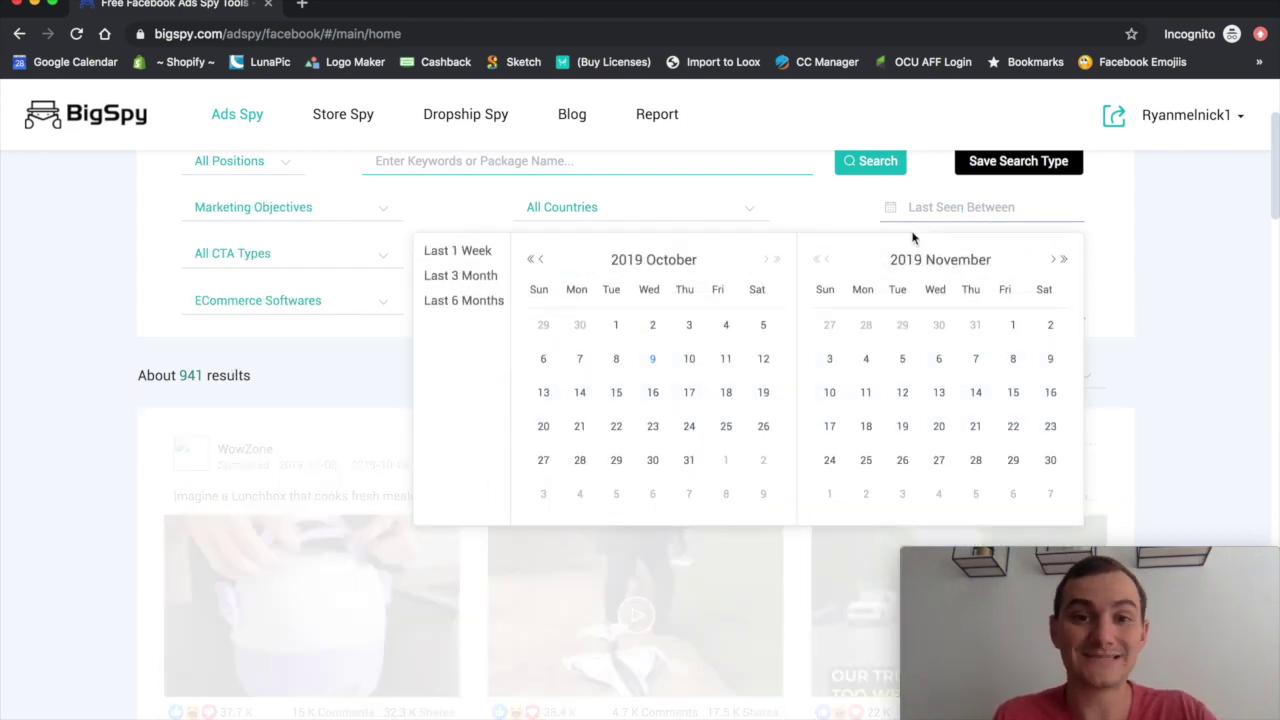
{"action": "left_click", "coordinate": [616, 358]}
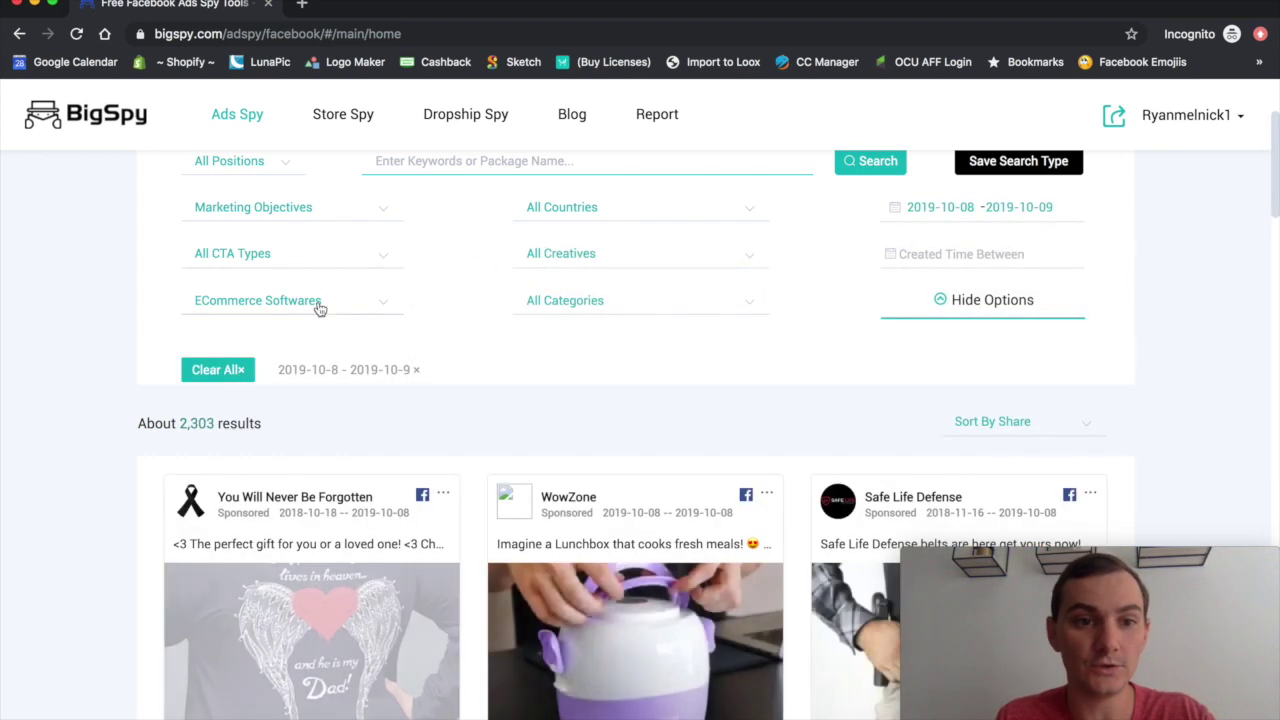
Step: Filter the ads to Shopify stores with a SHOP_NOW call to action
{"action": "left_click", "coordinate": [307, 306]}
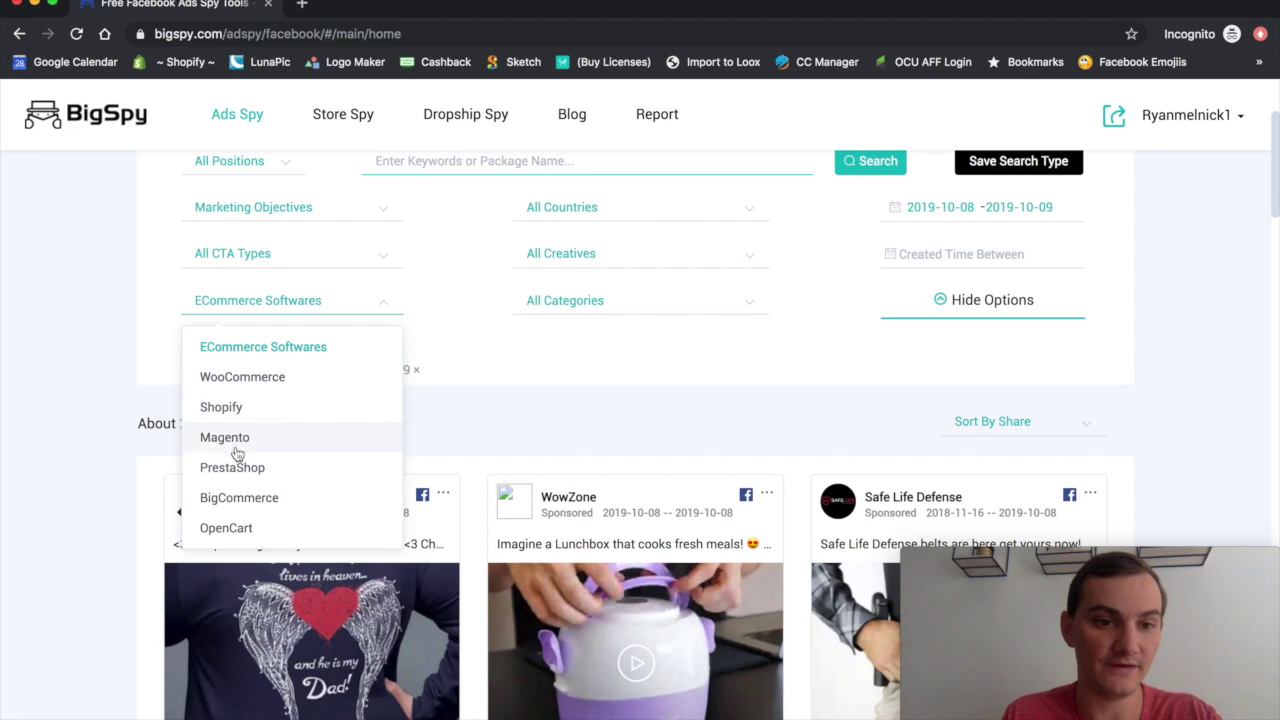
{"action": "left_click", "coordinate": [243, 407]}
{"action": "left_click", "coordinate": [266, 260]}
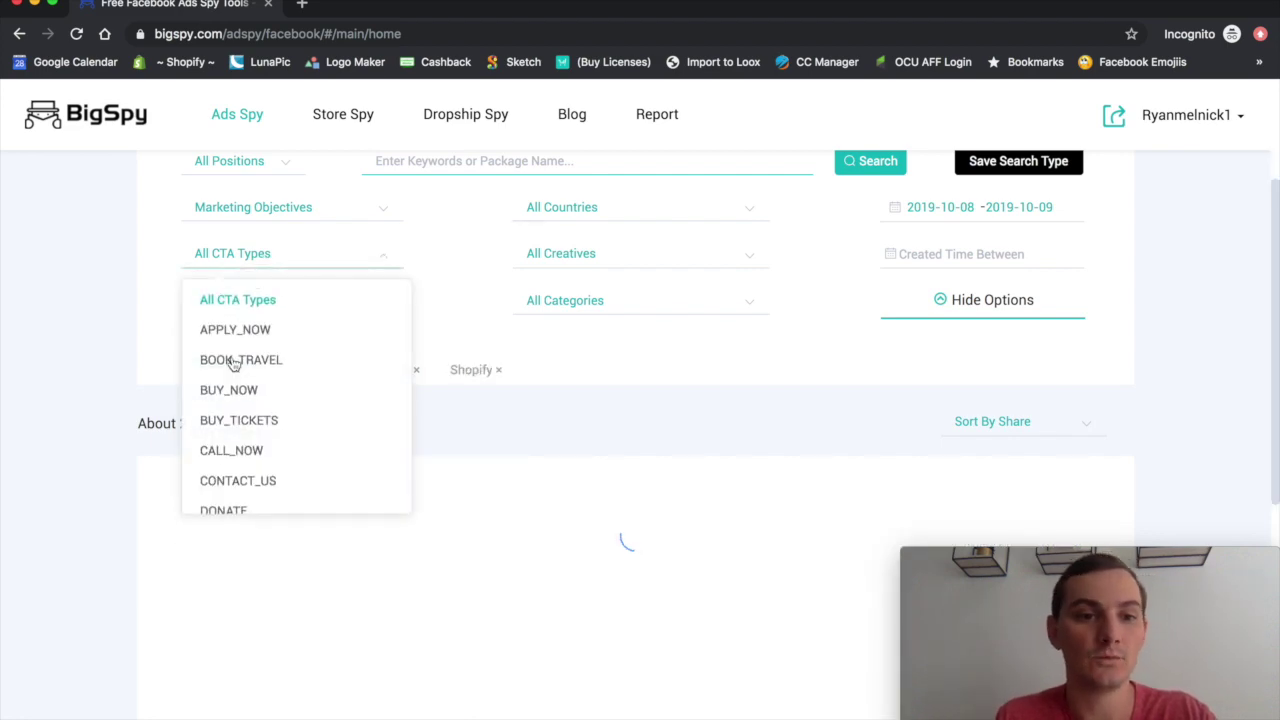
{"action": "scroll", "coordinate": [230, 470], "scroll_direction": "down", "scroll_amount": 3}
{"action": "scroll", "coordinate": [240, 475], "scroll_direction": "down", "scroll_amount": 2}
{"action": "scroll", "coordinate": [240, 474], "scroll_direction": "down", "scroll_amount": 3}
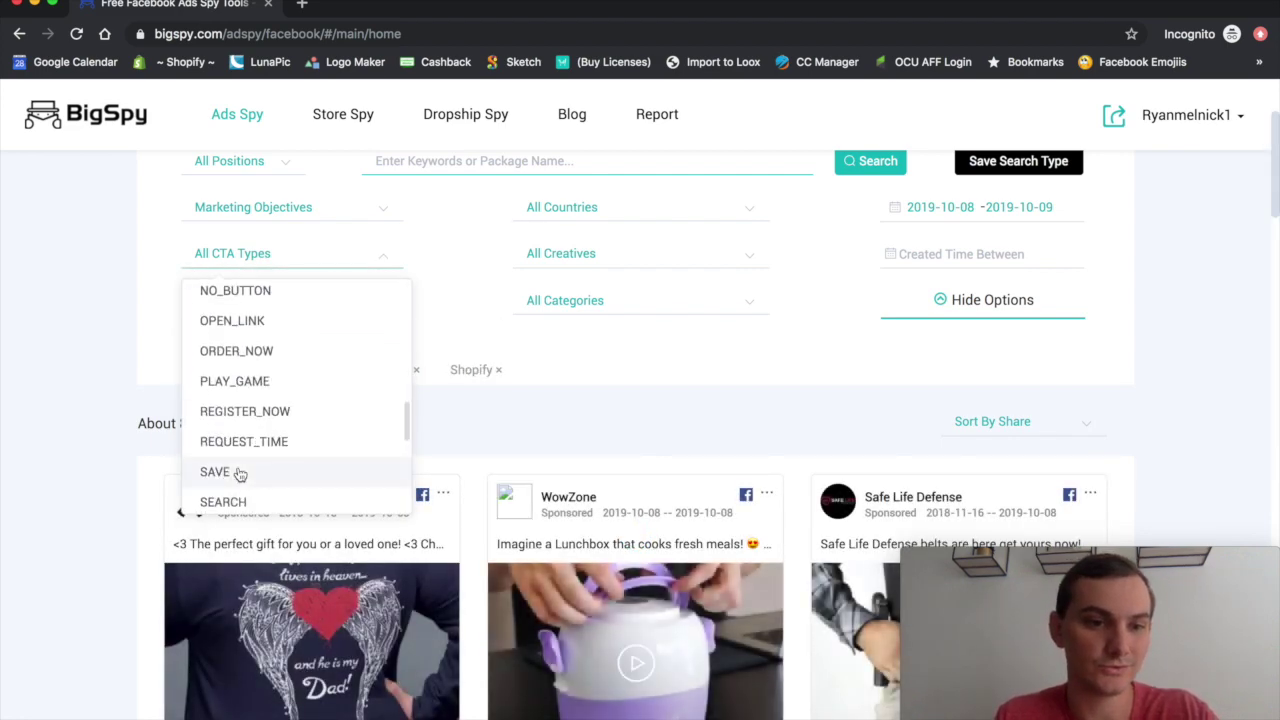
{"action": "scroll", "coordinate": [240, 474], "scroll_direction": "down", "scroll_amount": 2}
{"action": "left_click", "coordinate": [243, 500]}
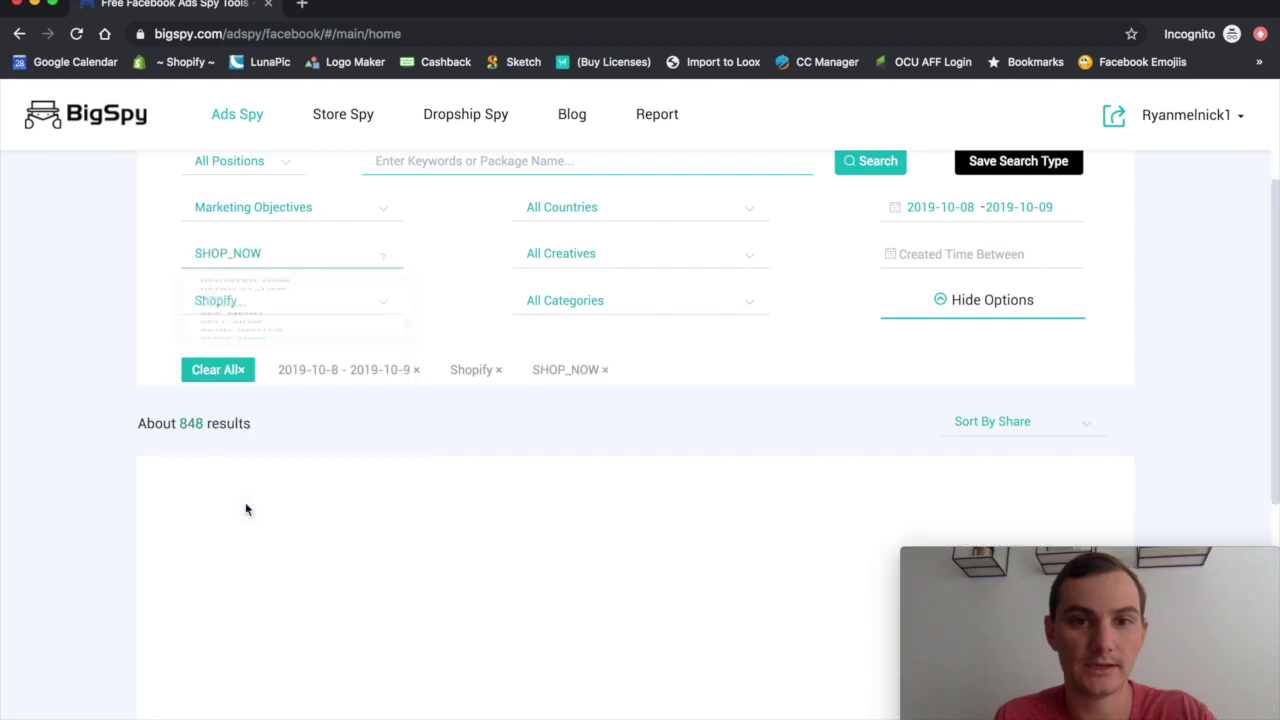
Step: Limit the ads to the Website Conversion objective, leaving about 324 results
{"action": "left_click", "coordinate": [337, 214]}
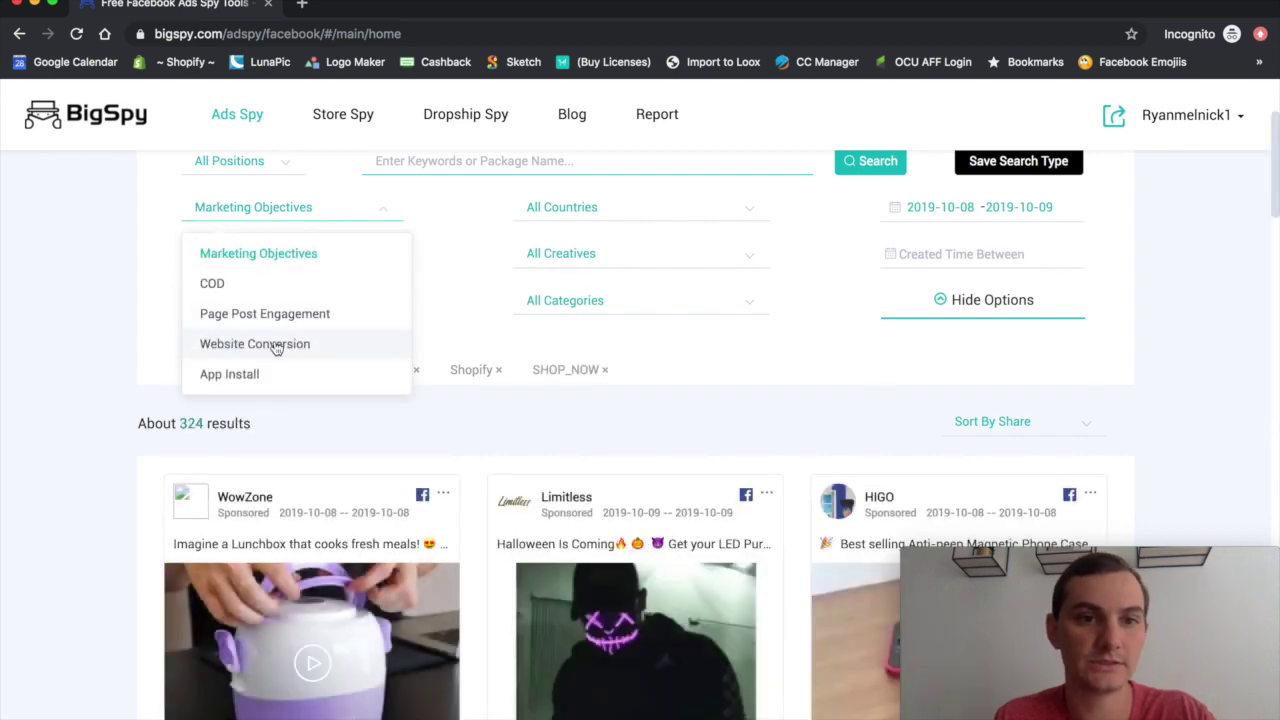
{"action": "left_click", "coordinate": [277, 343]}
{"action": "scroll", "coordinate": [460, 350], "scroll_direction": "up", "scroll_amount": 1}
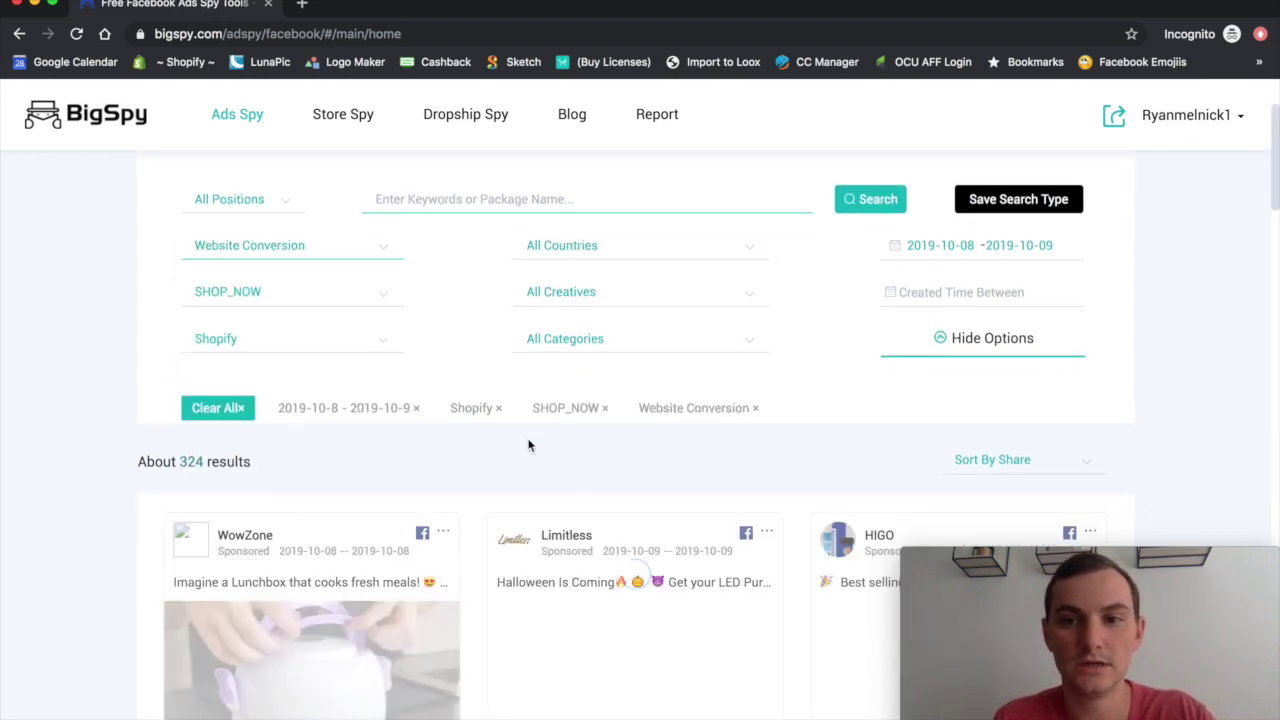
{"action": "scroll", "coordinate": [760, 420], "scroll_direction": "down", "scroll_amount": 3}
{"action": "scroll", "coordinate": [760, 424], "scroll_direction": "up", "scroll_amount": 2}
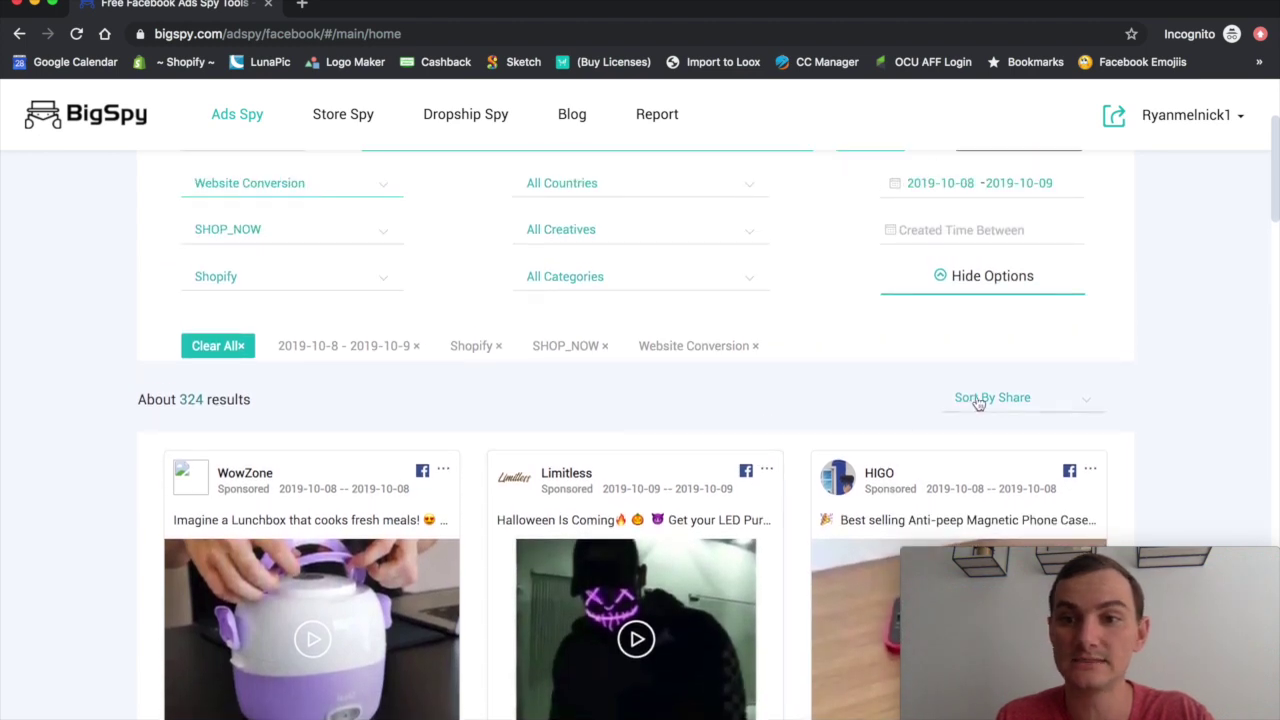
{"action": "left_click", "coordinate": [988, 392]}
{"action": "scroll", "coordinate": [990, 410], "scroll_direction": "down", "scroll_amount": 2}
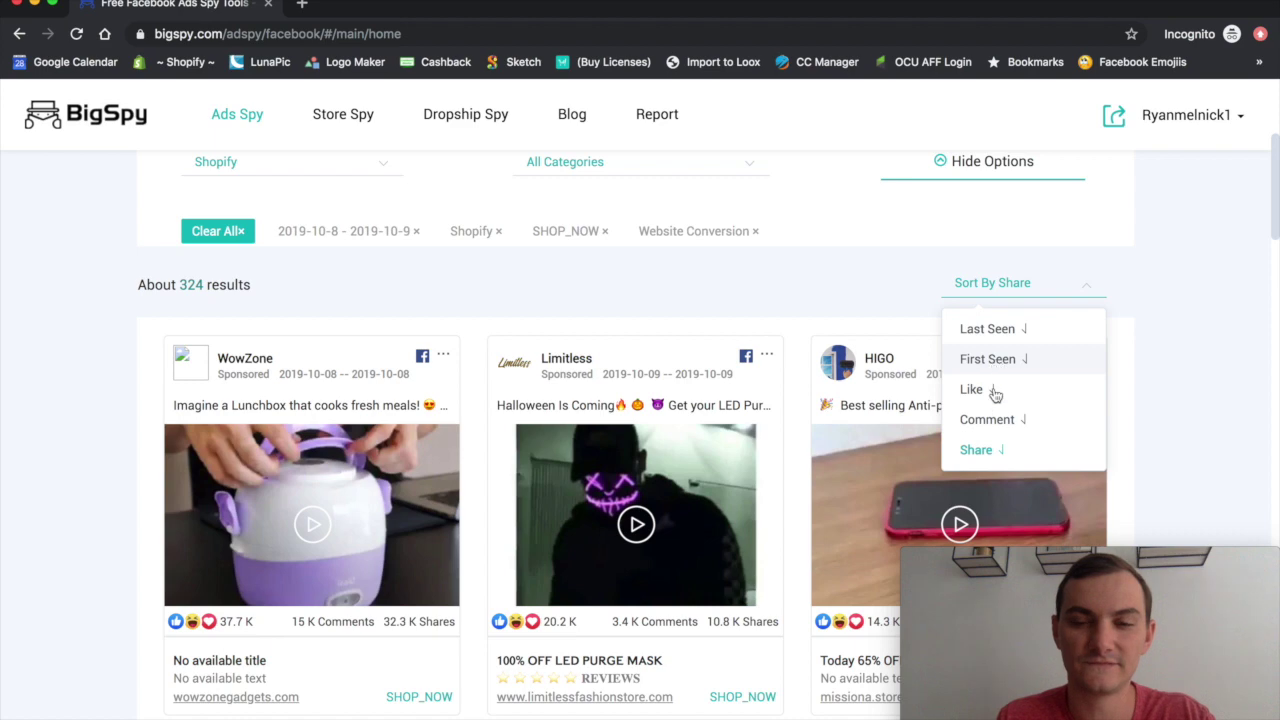
{"action": "left_click", "coordinate": [886, 289]}
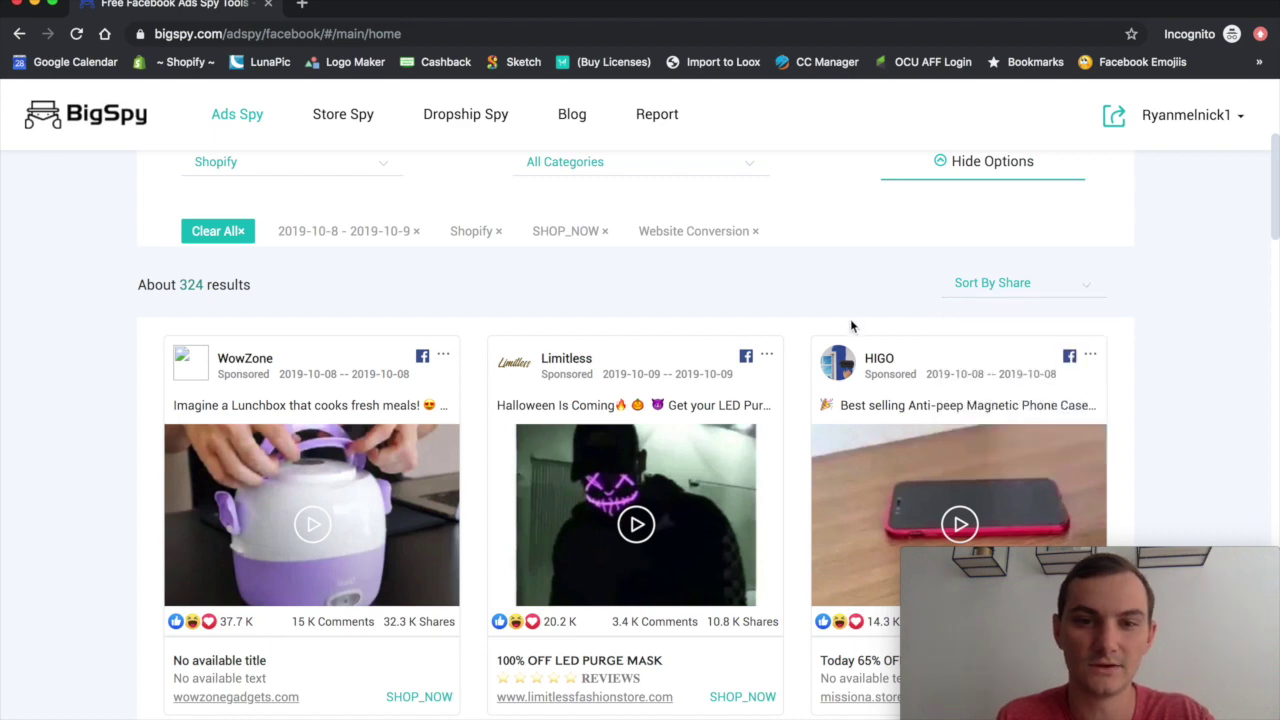
{"action": "scroll", "coordinate": [851, 326], "scroll_direction": "down", "scroll_amount": 3}
{"action": "scroll", "coordinate": [785, 393], "scroll_direction": "up", "scroll_amount": 2}
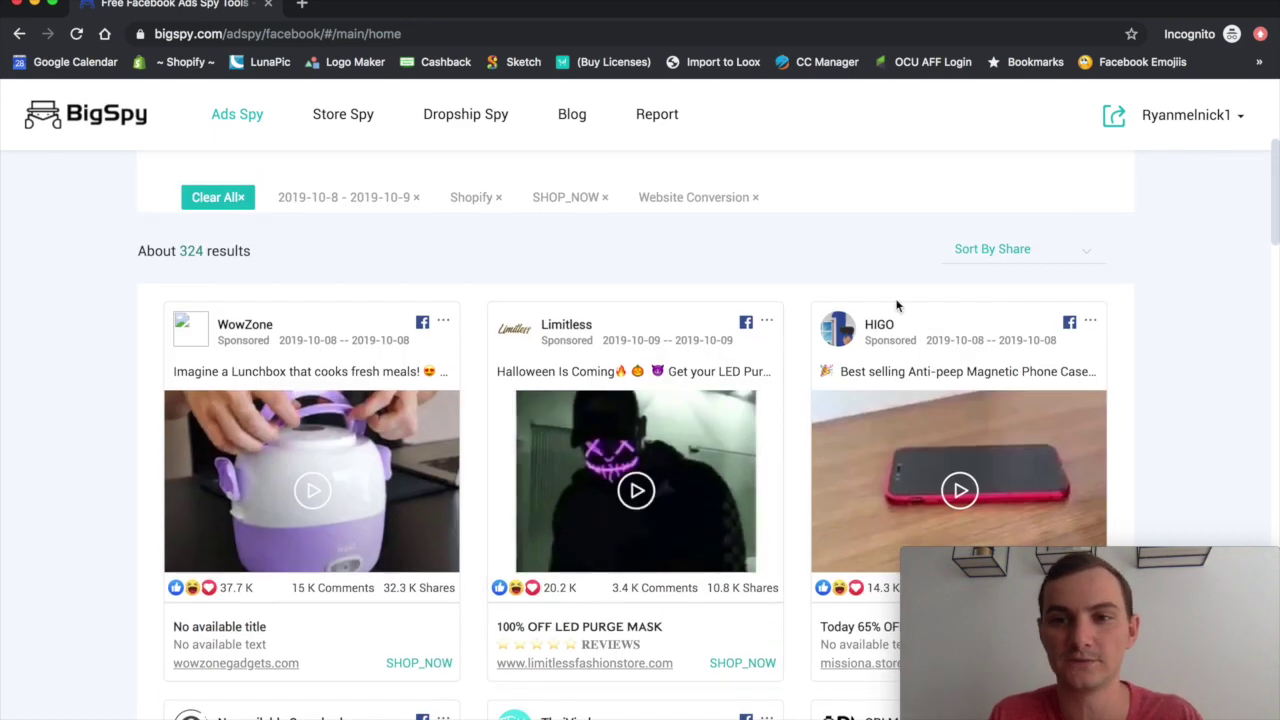
{"action": "scroll", "coordinate": [757, 334], "scroll_direction": "down", "scroll_amount": 3}
{"action": "scroll", "coordinate": [760, 340], "scroll_direction": "down", "scroll_amount": 2}
{"action": "scroll", "coordinate": [760, 342], "scroll_direction": "down", "scroll_amount": 2}
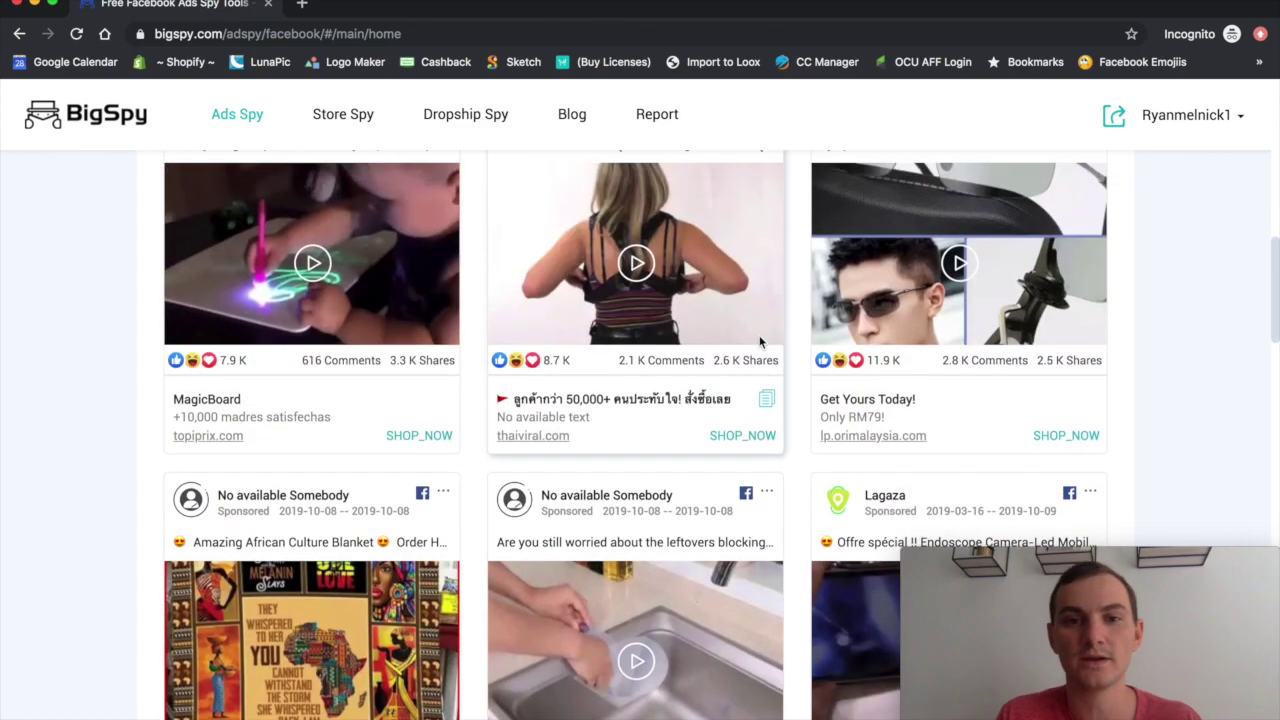
{"action": "scroll", "coordinate": [760, 342], "scroll_direction": "up", "scroll_amount": 2}
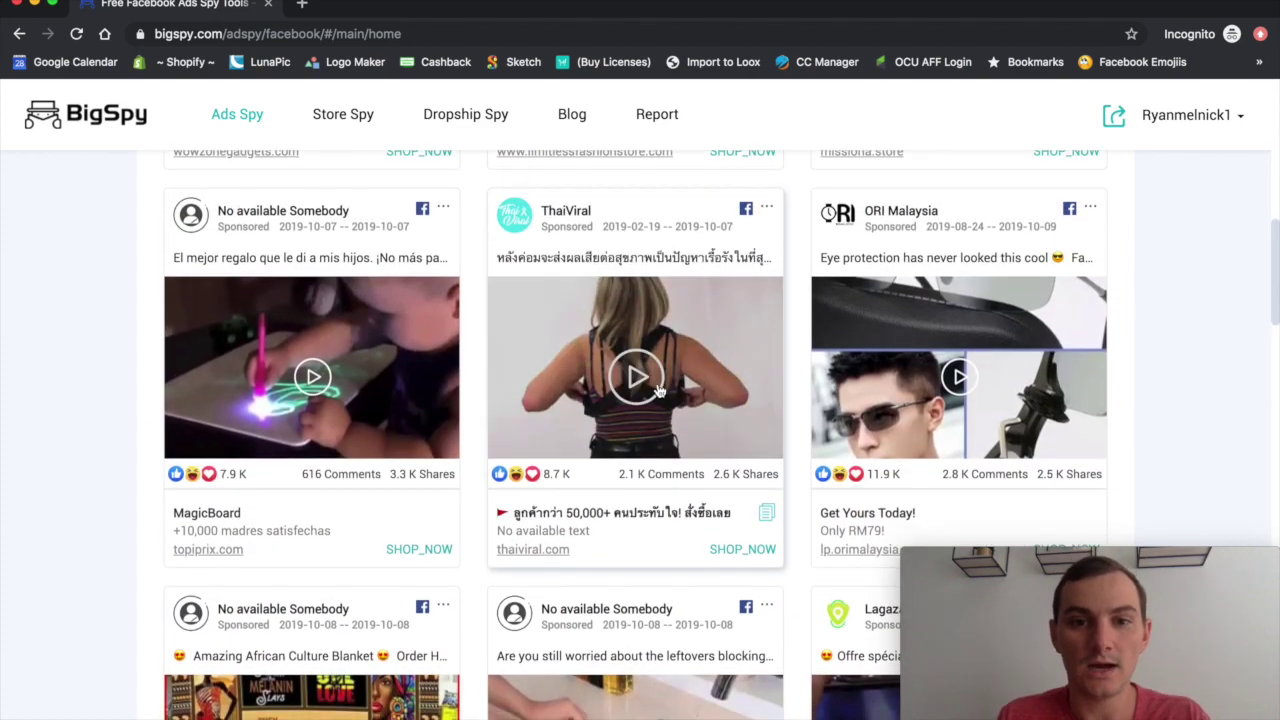
{"action": "scroll", "coordinate": [660, 392], "scroll_direction": "up", "scroll_amount": 1}
{"action": "scroll", "coordinate": [662, 394], "scroll_direction": "down", "scroll_amount": 5}
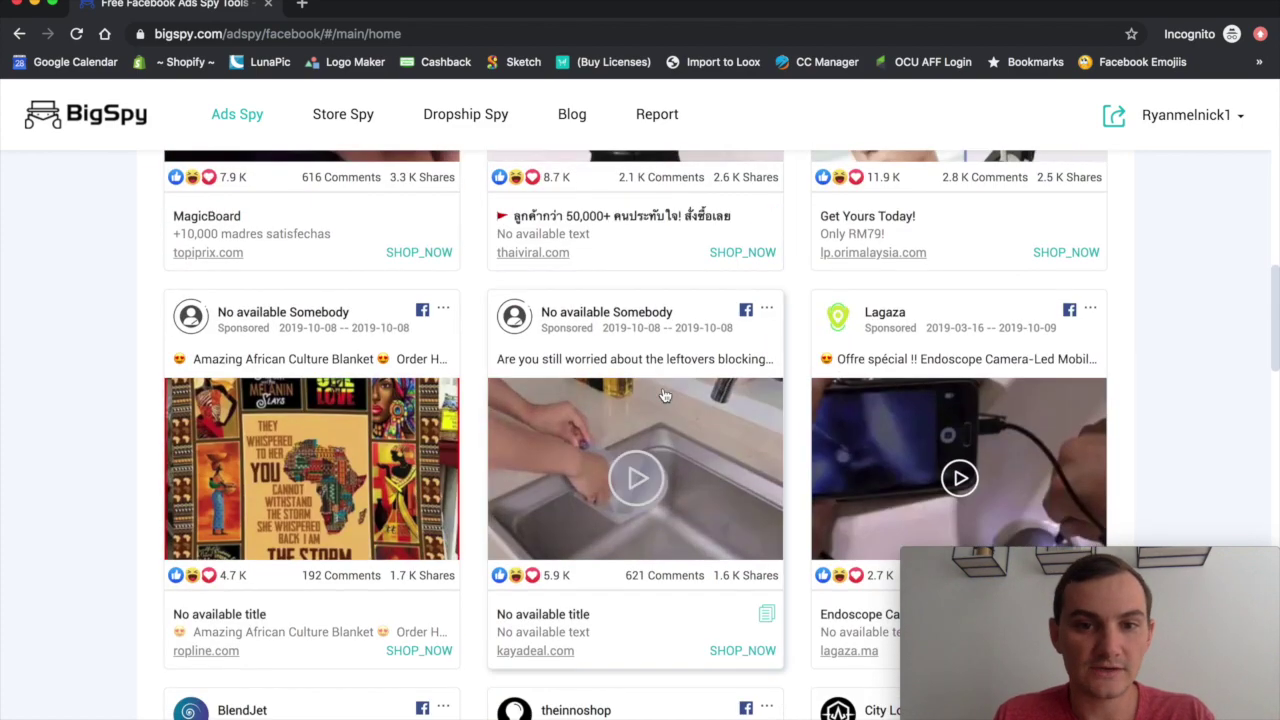
{"action": "scroll", "coordinate": [700, 350], "scroll_direction": "down", "scroll_amount": 1}
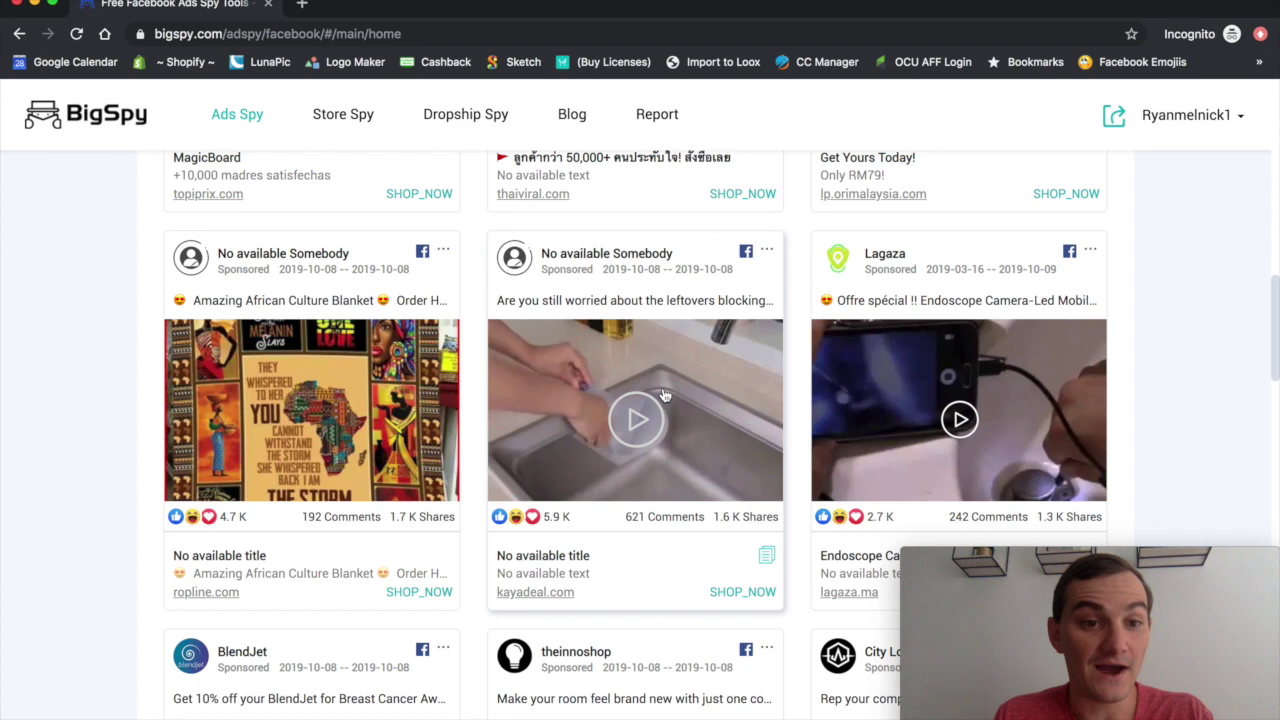
Step: Open the kayadeal Foldable Filter Simple Sink ad's Facebook post and play its video
{"action": "left_click", "coordinate": [746, 253]}
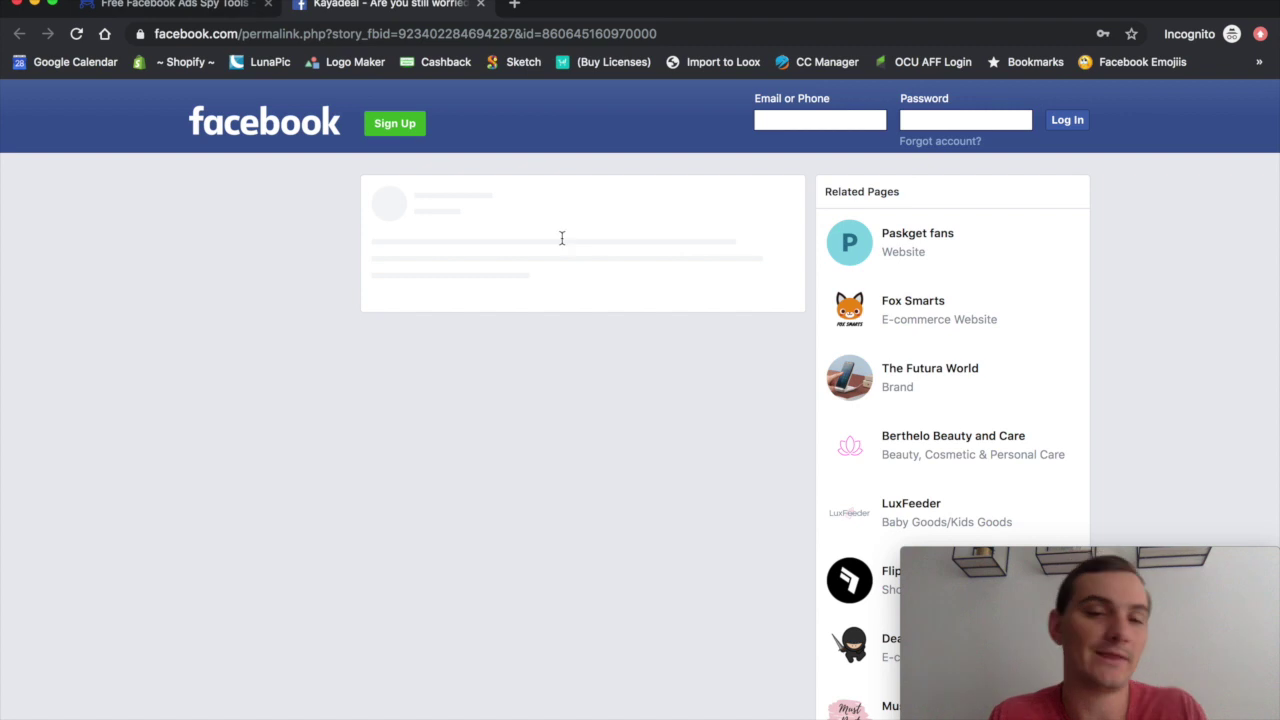
{"action": "left_click", "coordinate": [627, 451]}
{"action": "mouse_move", "coordinate": [496, 634]}
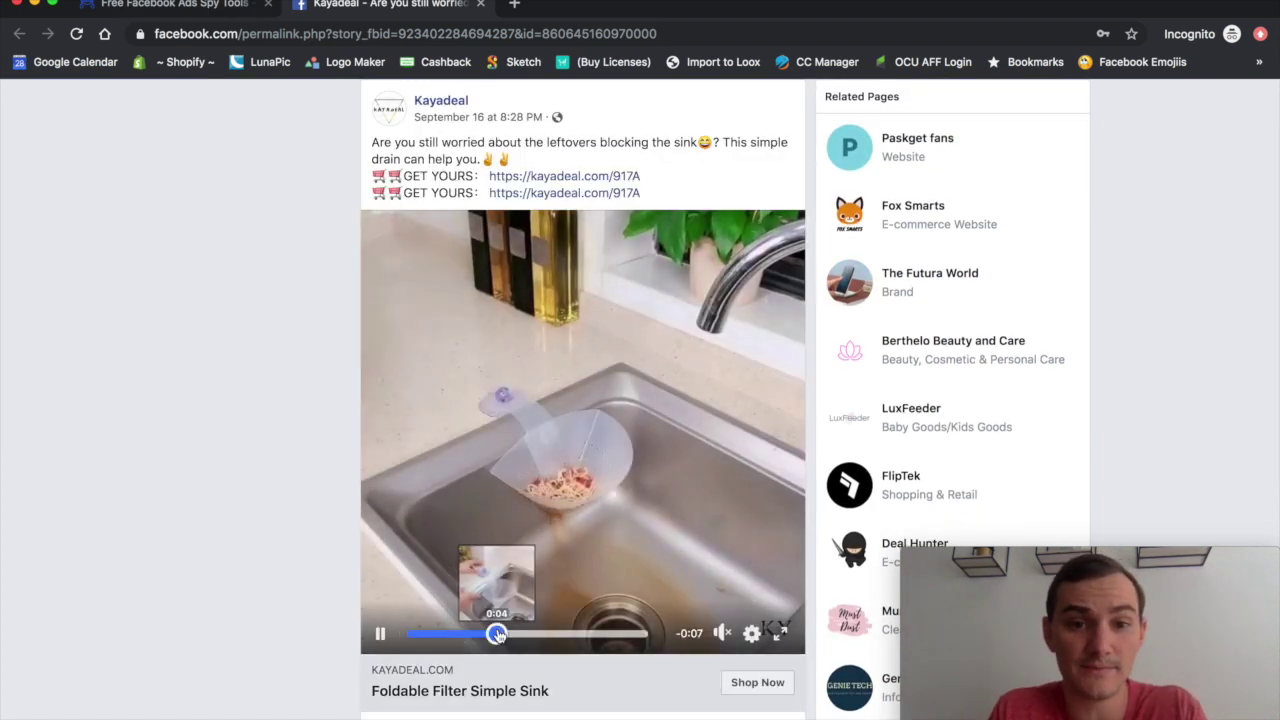
Step: Pause the video and open the advertised kayadeal.com Foldable Filter Simple Sink page
{"action": "left_click", "coordinate": [380, 637]}
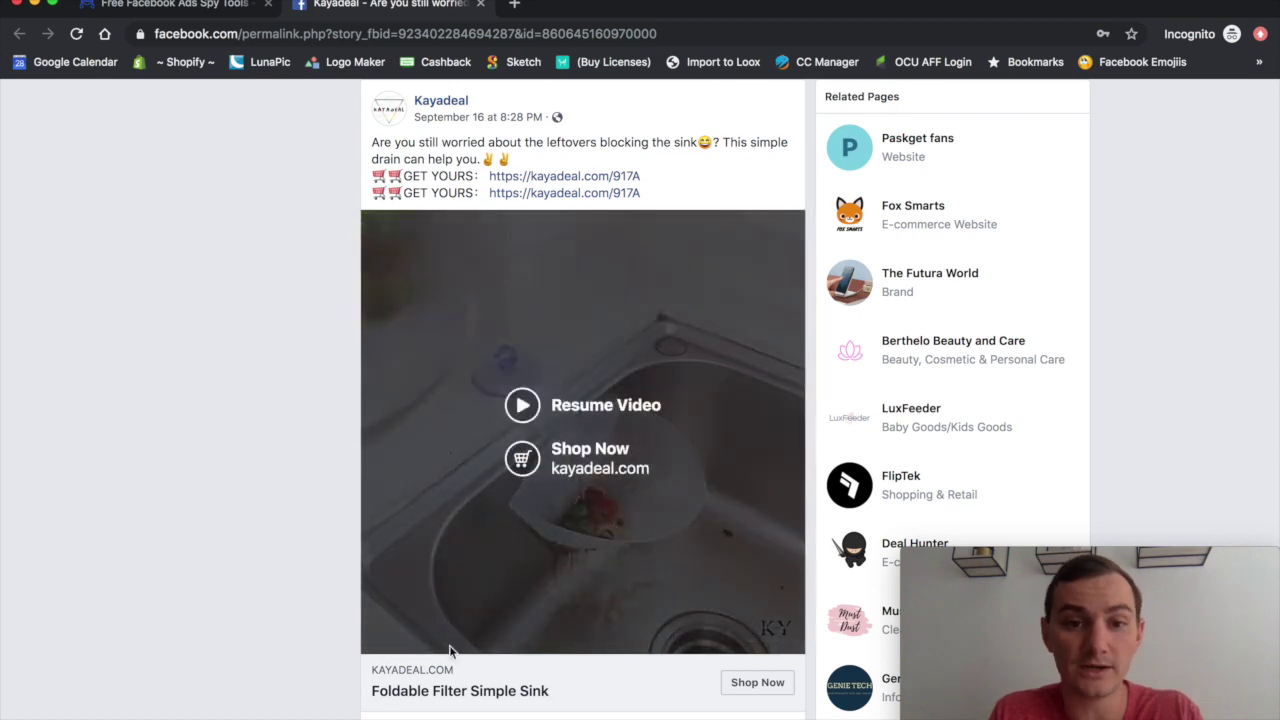
{"action": "left_click", "coordinate": [541, 177]}
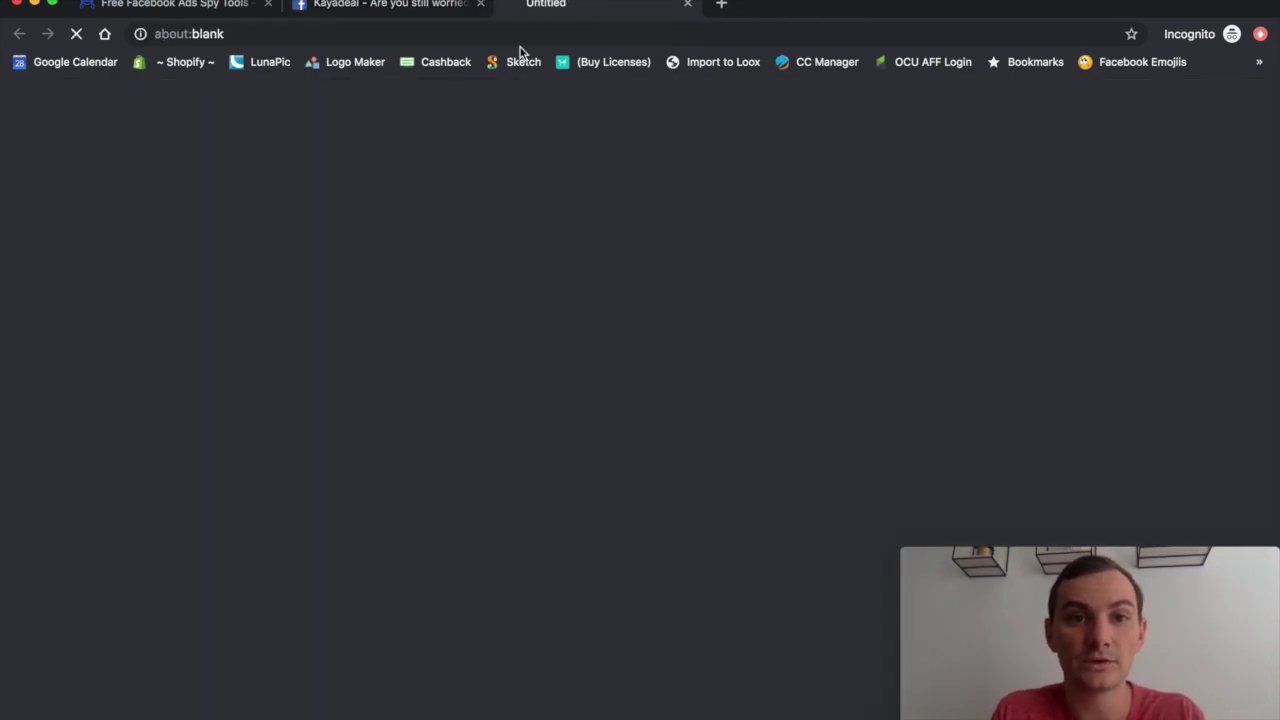
{"action": "left_click", "coordinate": [463, 10]}
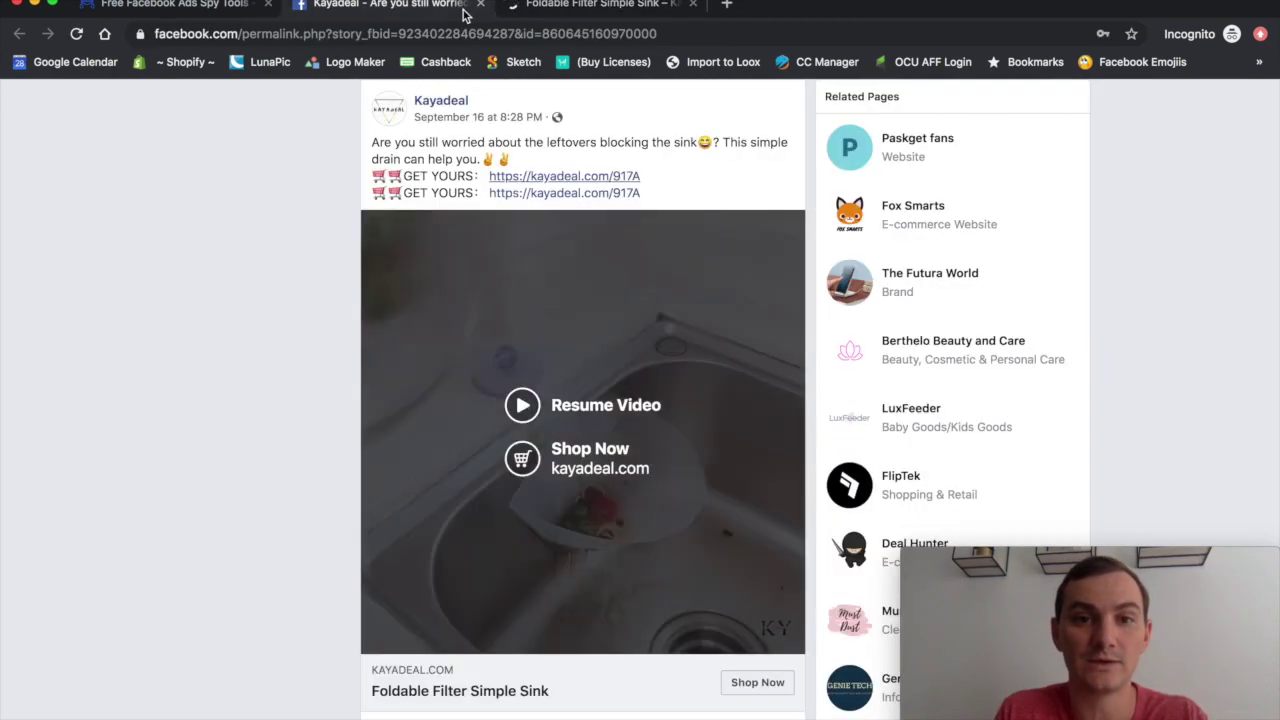
{"action": "left_click", "coordinate": [577, 6]}
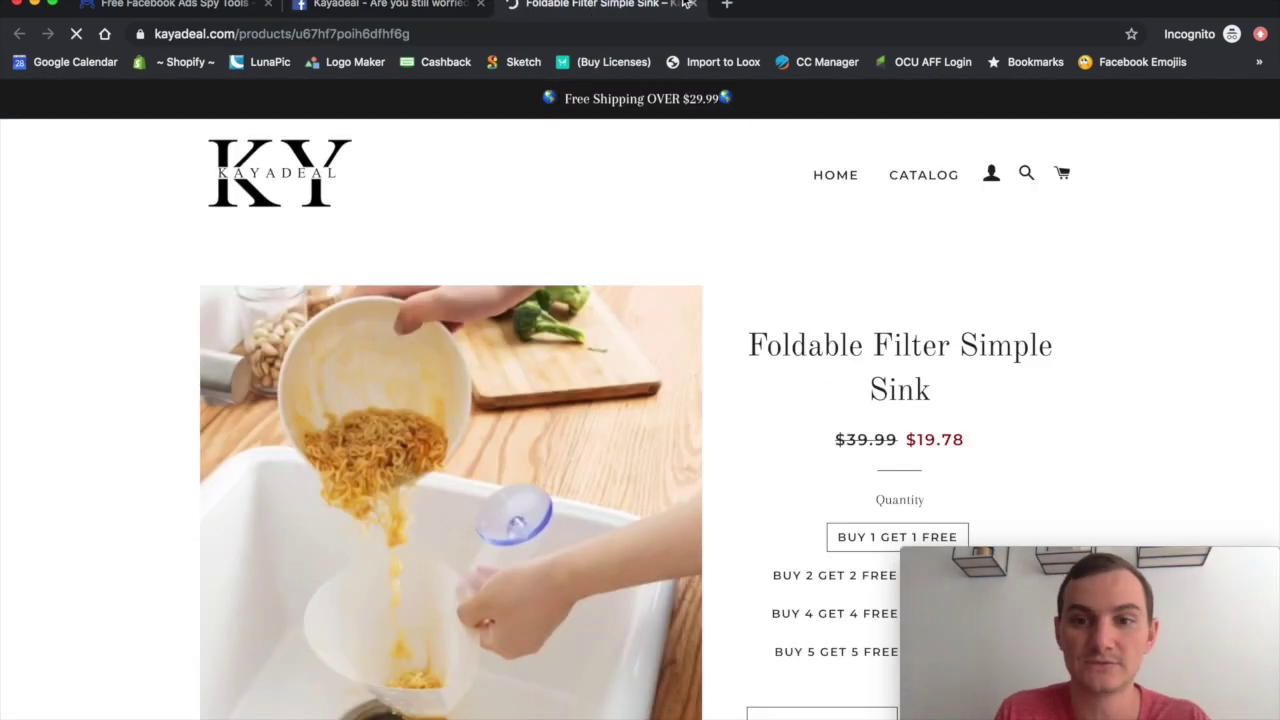
Step: Compare the buy 2 get 2 bundle ($38.98) with Buy 1 Get 1 Free ($19.78), then close the page
{"action": "scroll", "coordinate": [880, 370], "scroll_direction": "down", "scroll_amount": 2}
{"action": "scroll", "coordinate": [855, 400], "scroll_direction": "down", "scroll_amount": 2}
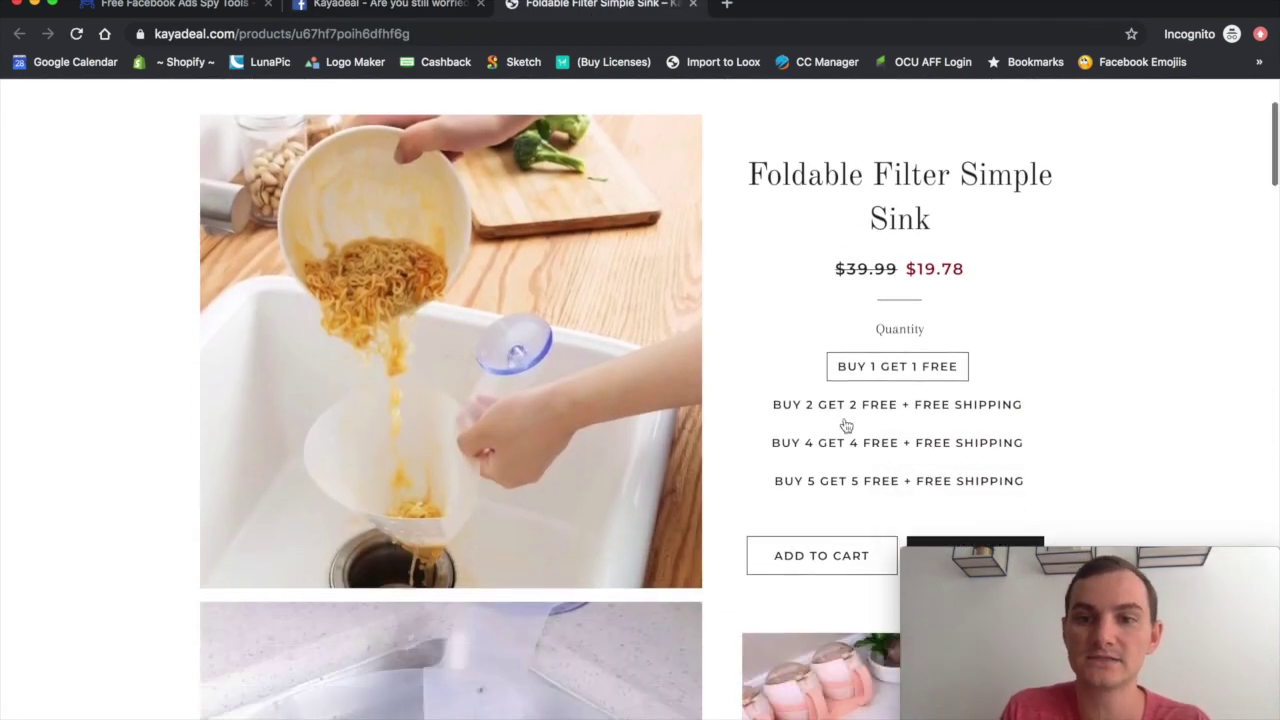
{"action": "scroll", "coordinate": [877, 452], "scroll_direction": "up", "scroll_amount": 1}
{"action": "scroll", "coordinate": [857, 366], "scroll_direction": "up", "scroll_amount": 1}
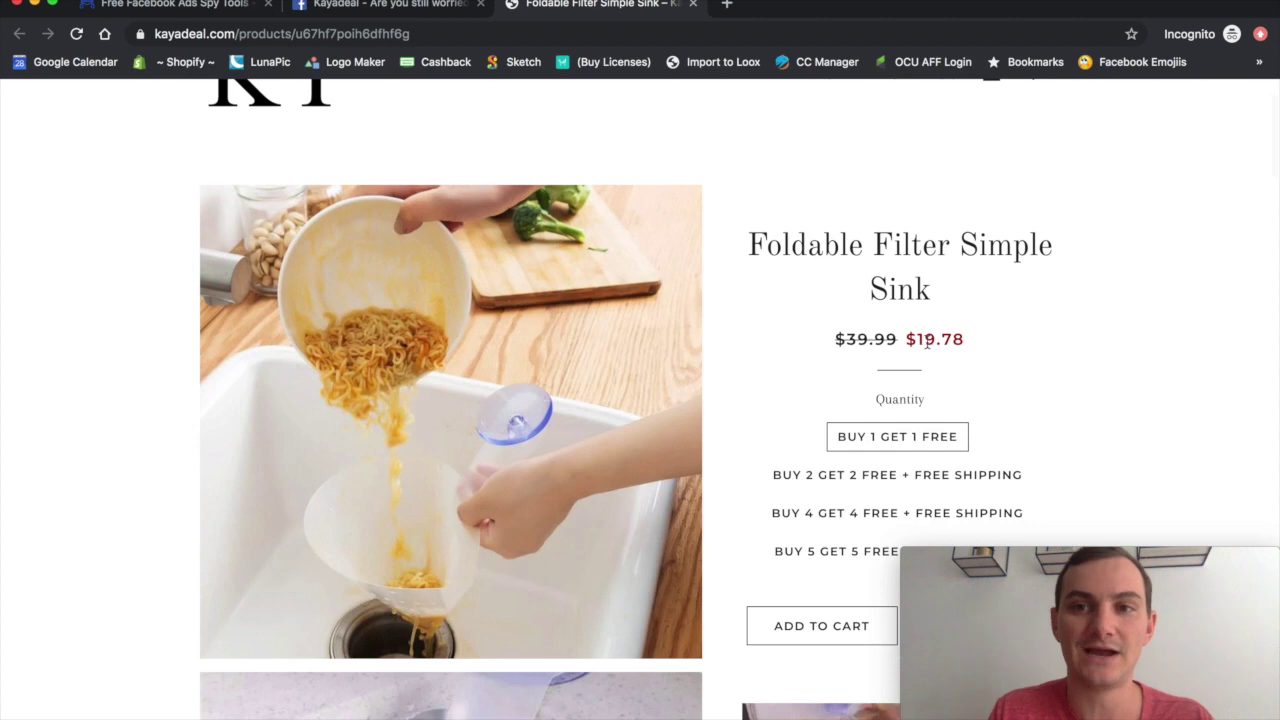
{"action": "scroll", "coordinate": [928, 343], "scroll_direction": "up", "scroll_amount": 1}
{"action": "scroll", "coordinate": [950, 340], "scroll_direction": "down", "scroll_amount": 3}
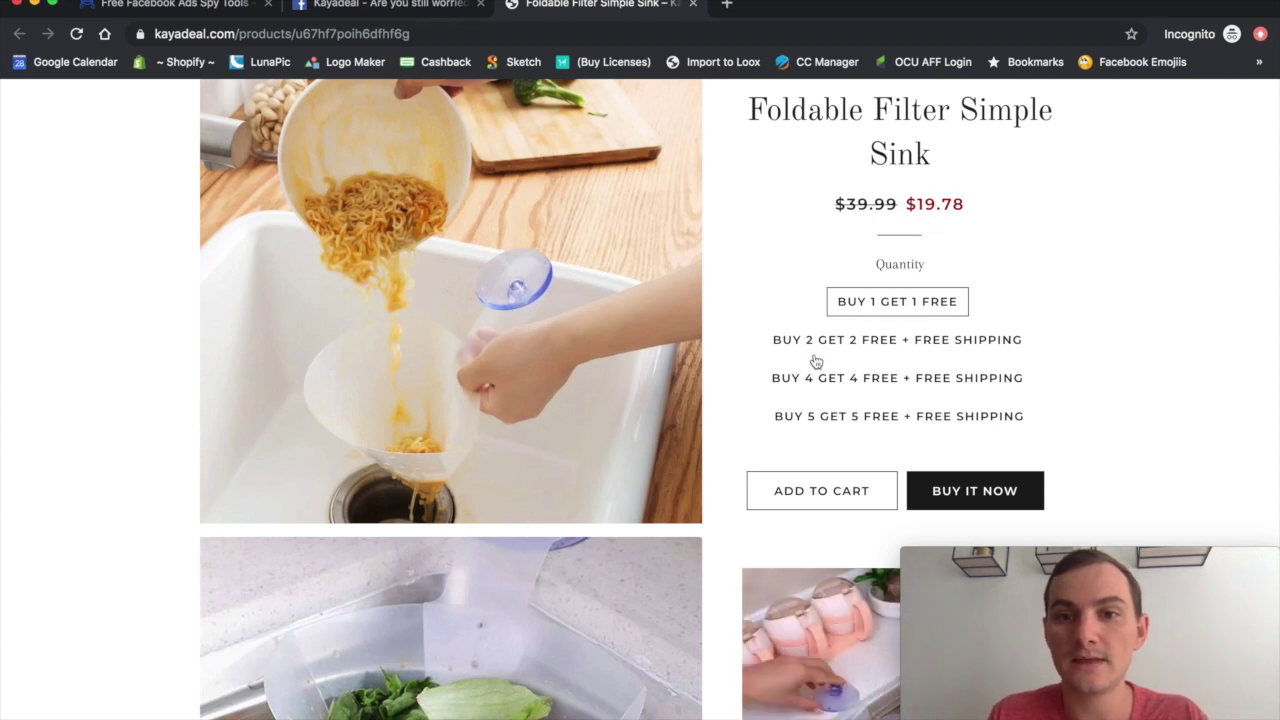
{"action": "left_click", "coordinate": [920, 343]}
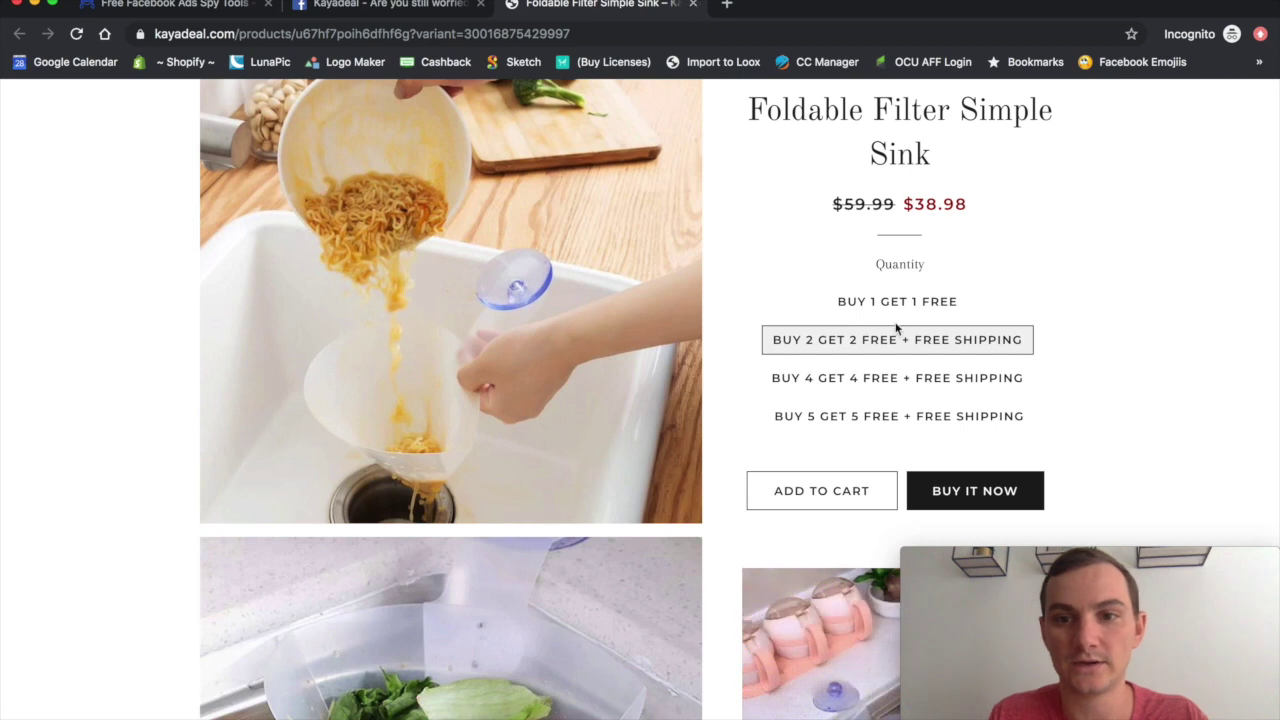
{"action": "left_click", "coordinate": [897, 303]}
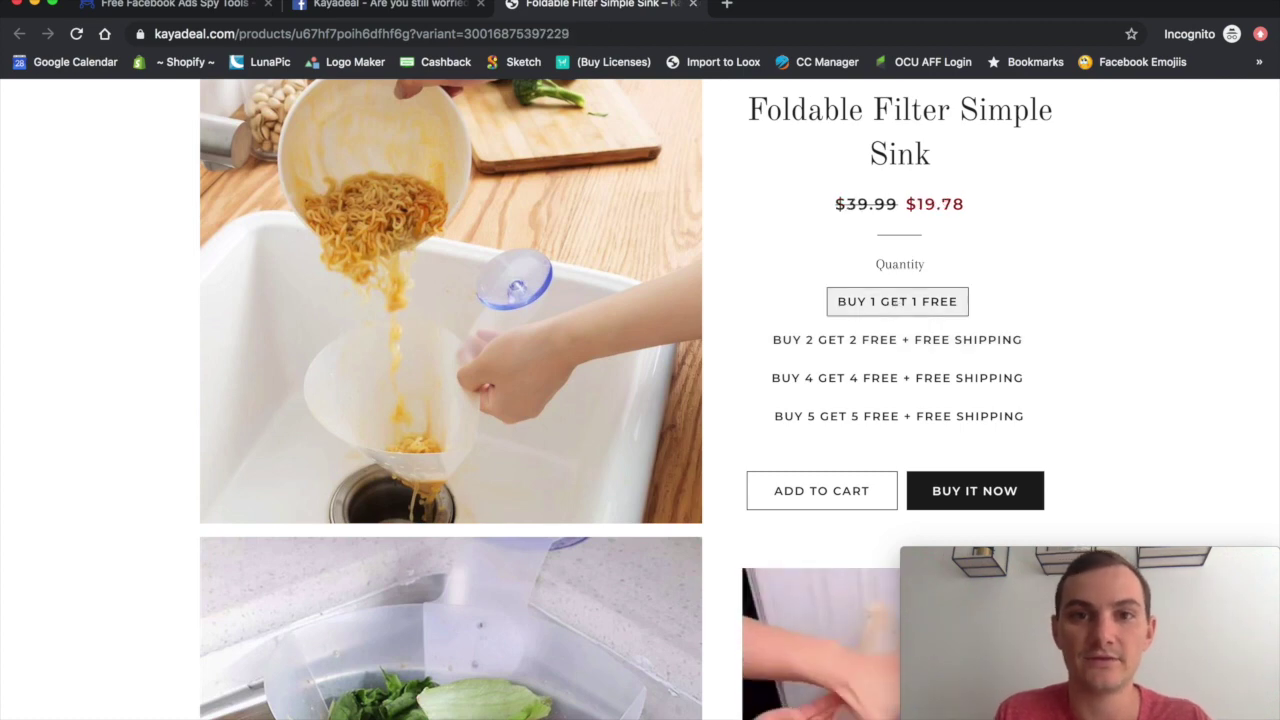
{"action": "left_click", "coordinate": [693, 4]}
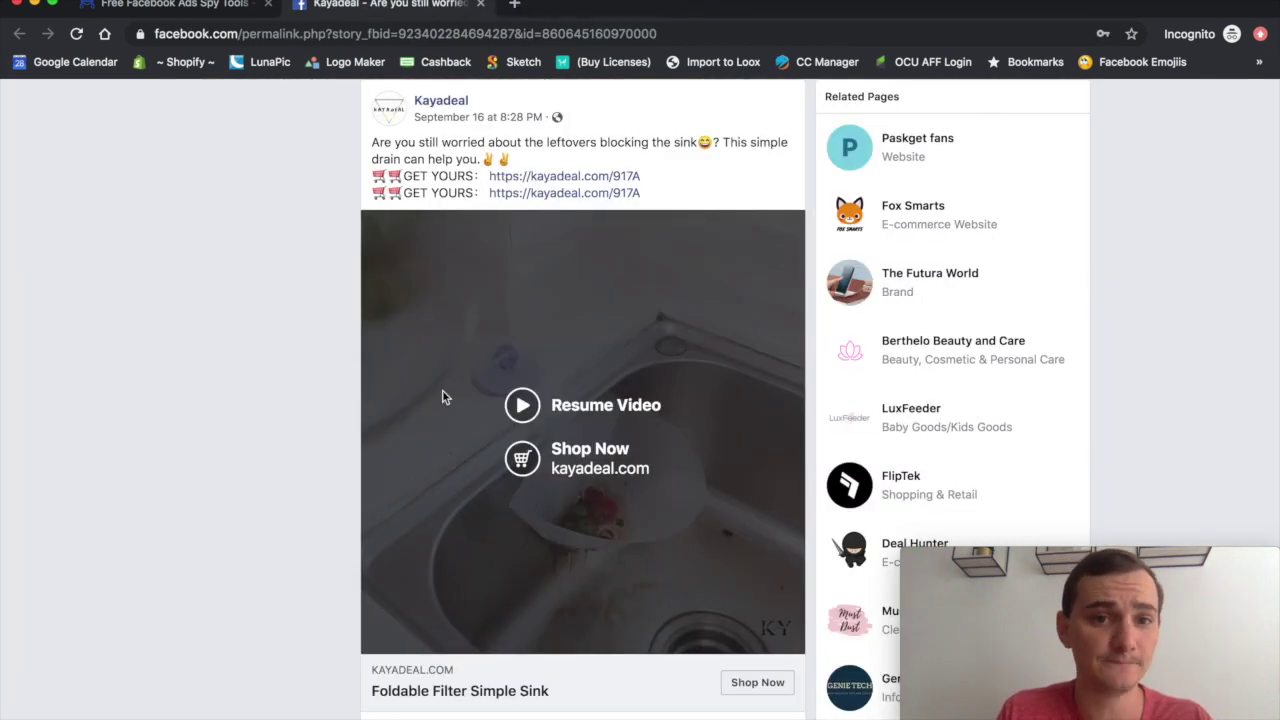
Step: Close the Kayadeal Facebook post and scroll BigSpy's 324 ad results down to the pagination row
{"action": "left_click", "coordinate": [205, 6]}
{"action": "left_click", "coordinate": [405, 8]}
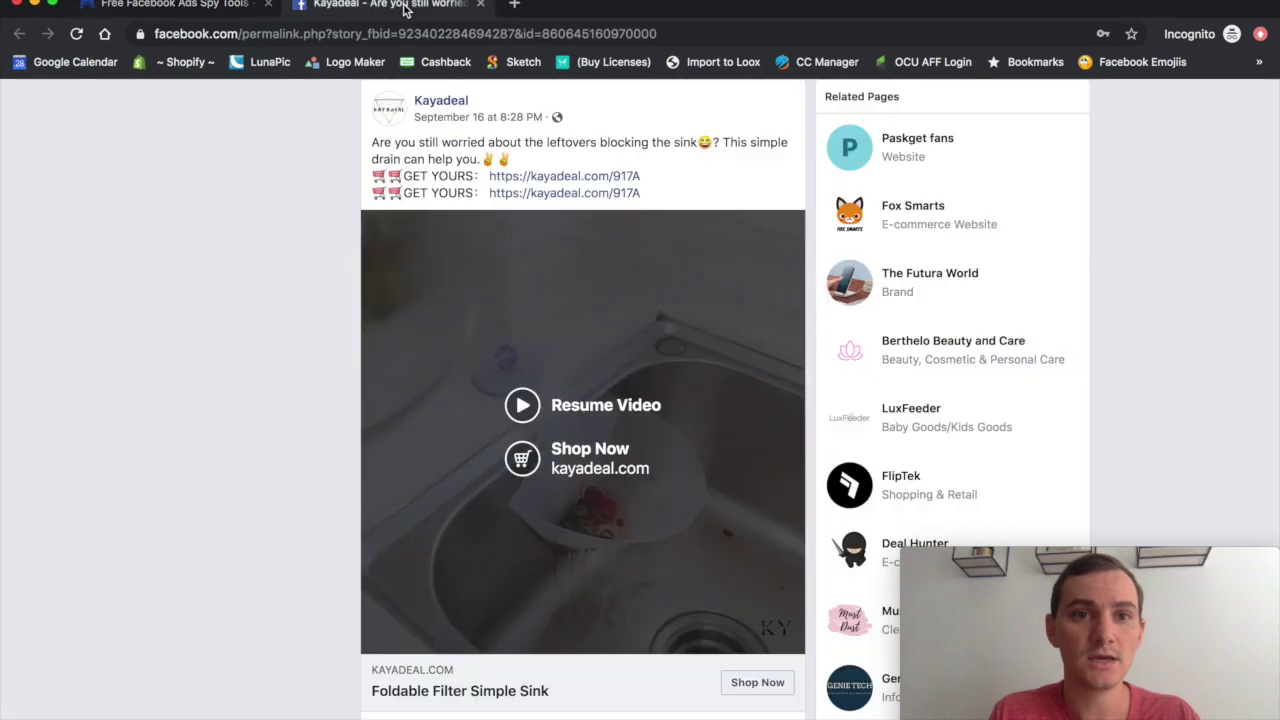
{"action": "left_click", "coordinate": [478, 4]}
{"action": "scroll", "coordinate": [585, 577], "scroll_direction": "down", "scroll_amount": 3}
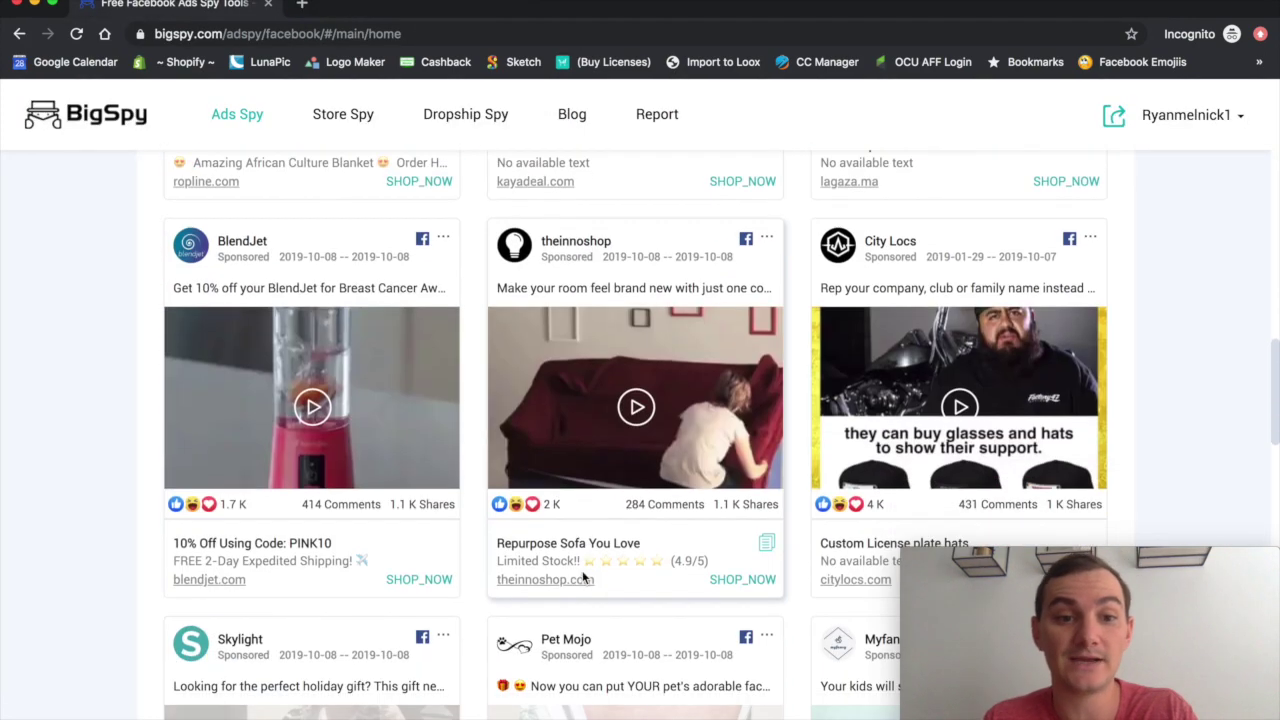
{"action": "scroll", "coordinate": [585, 577], "scroll_direction": "down", "scroll_amount": 5}
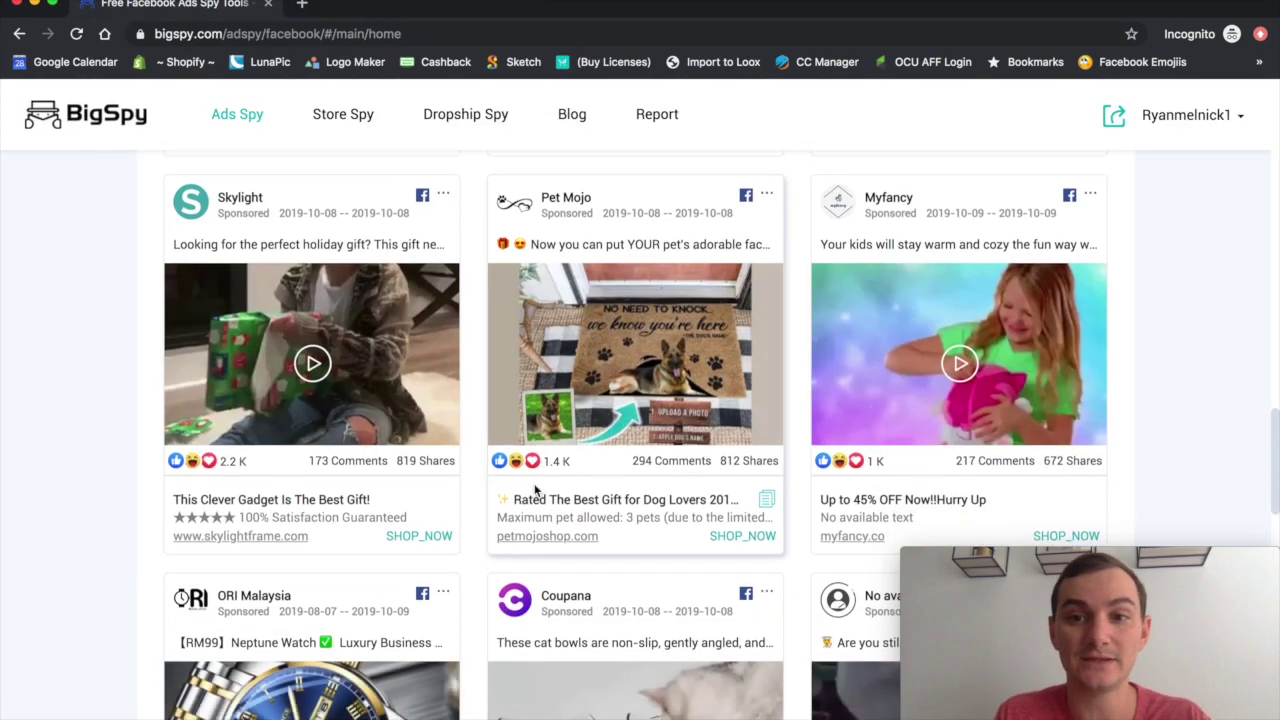
{"action": "scroll", "coordinate": [534, 488], "scroll_direction": "down", "scroll_amount": 4}
{"action": "scroll", "coordinate": [534, 488], "scroll_direction": "down", "scroll_amount": 1}
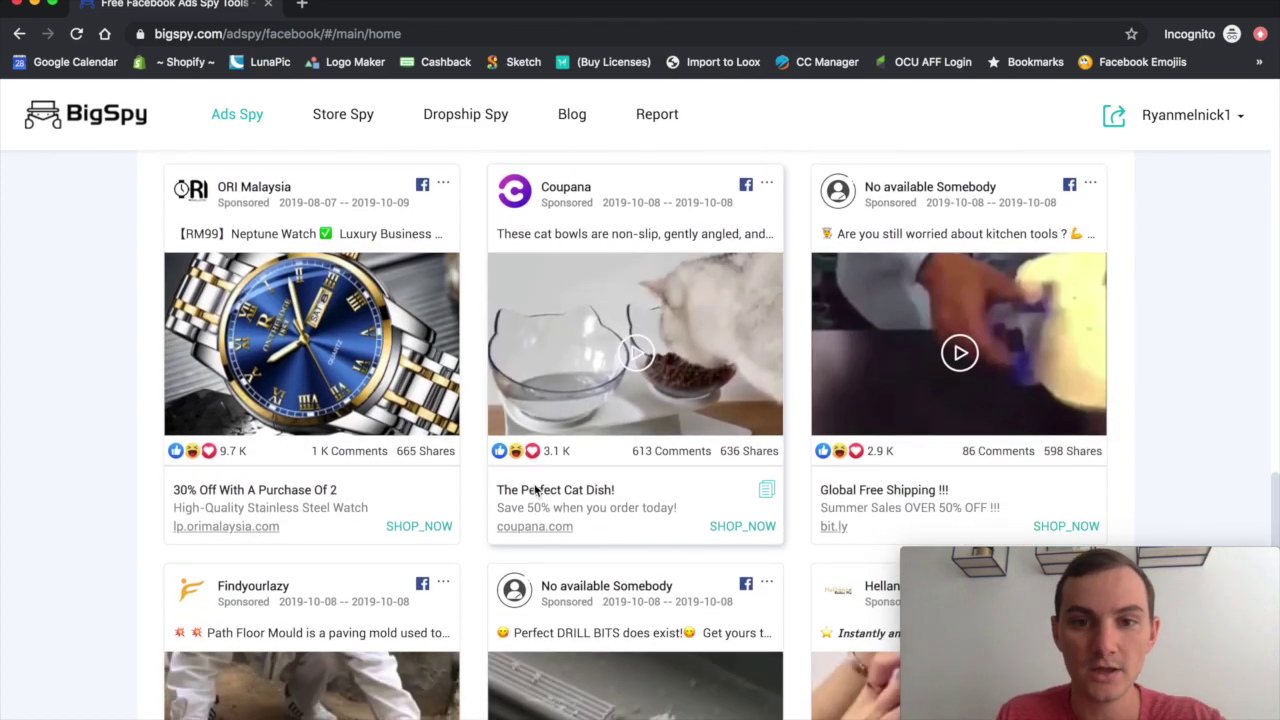
{"action": "scroll", "coordinate": [540, 485], "scroll_direction": "down", "scroll_amount": 1}
{"action": "scroll", "coordinate": [544, 480], "scroll_direction": "down", "scroll_amount": 4}
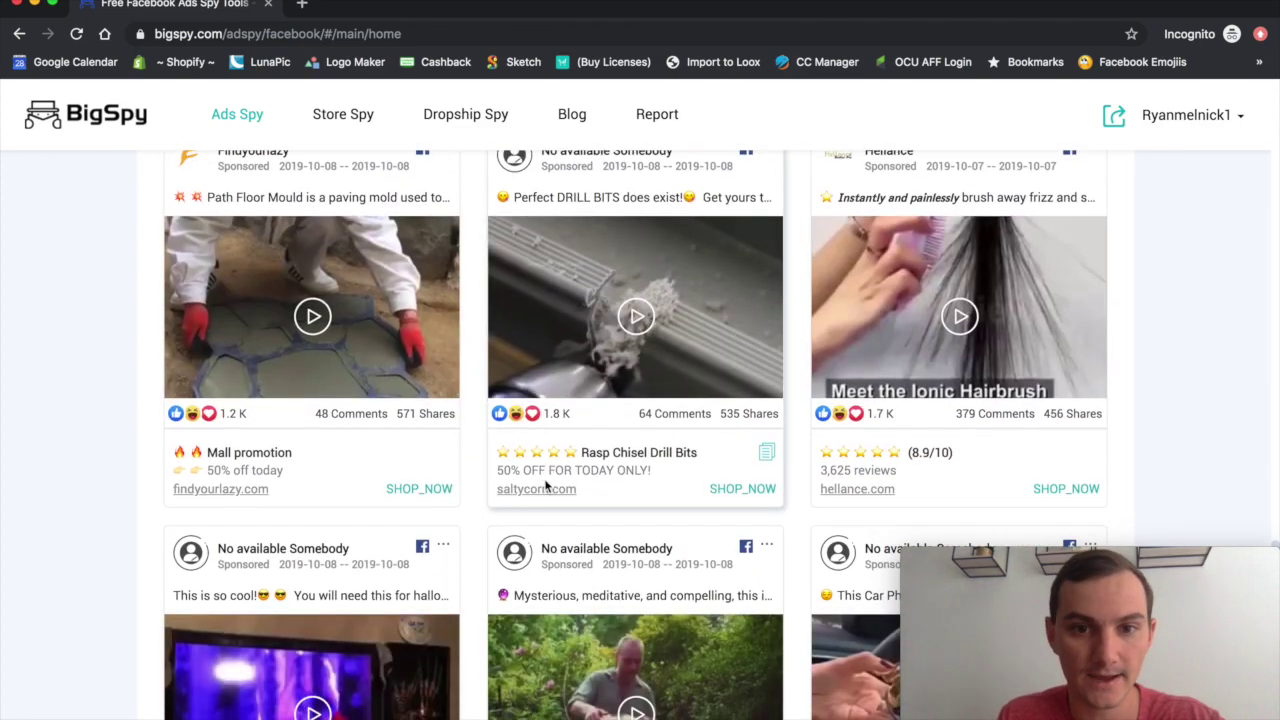
{"action": "scroll", "coordinate": [545, 485], "scroll_direction": "down", "scroll_amount": 3}
{"action": "scroll", "coordinate": [548, 488], "scroll_direction": "down", "scroll_amount": 2}
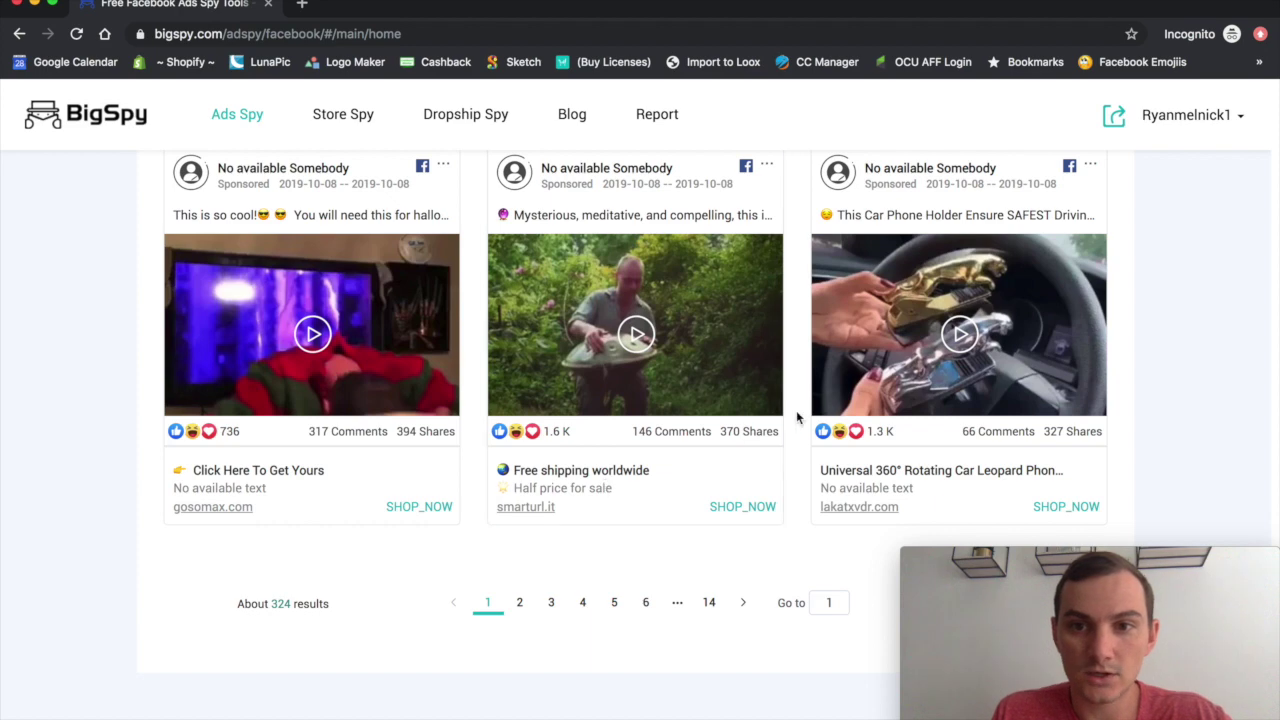
{"action": "scroll", "coordinate": [797, 418], "scroll_direction": "up", "scroll_amount": 1}
{"action": "scroll", "coordinate": [651, 270], "scroll_direction": "up", "scroll_amount": 1}
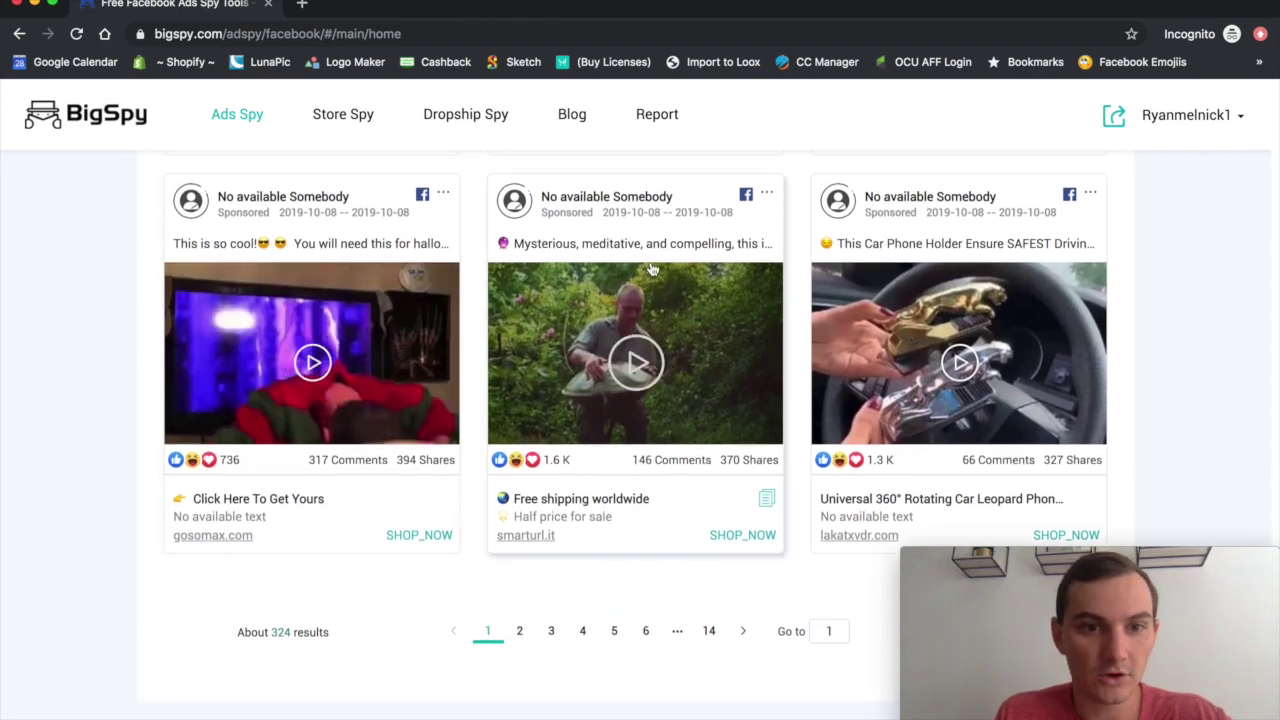
Step: Open the Gosomax Halloween ad post, skip ahead and pause its video, then open the $34.99 mask page
{"action": "left_click", "coordinate": [424, 192]}
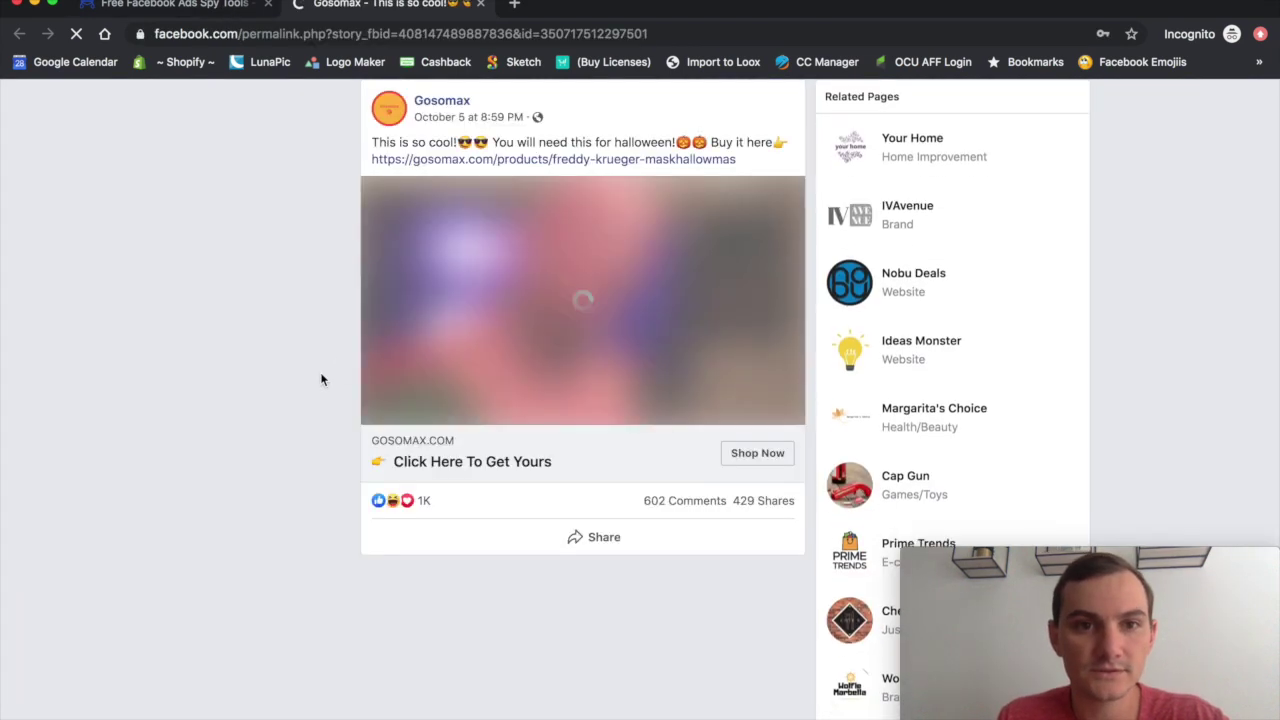
{"action": "mouse_move", "coordinate": [449, 419]}
{"action": "left_mouse_down"}
{"action": "mouse_move", "coordinate": [491, 419]}
{"action": "mouse_move", "coordinate": [380, 421]}
{"action": "left_mouse_up"}
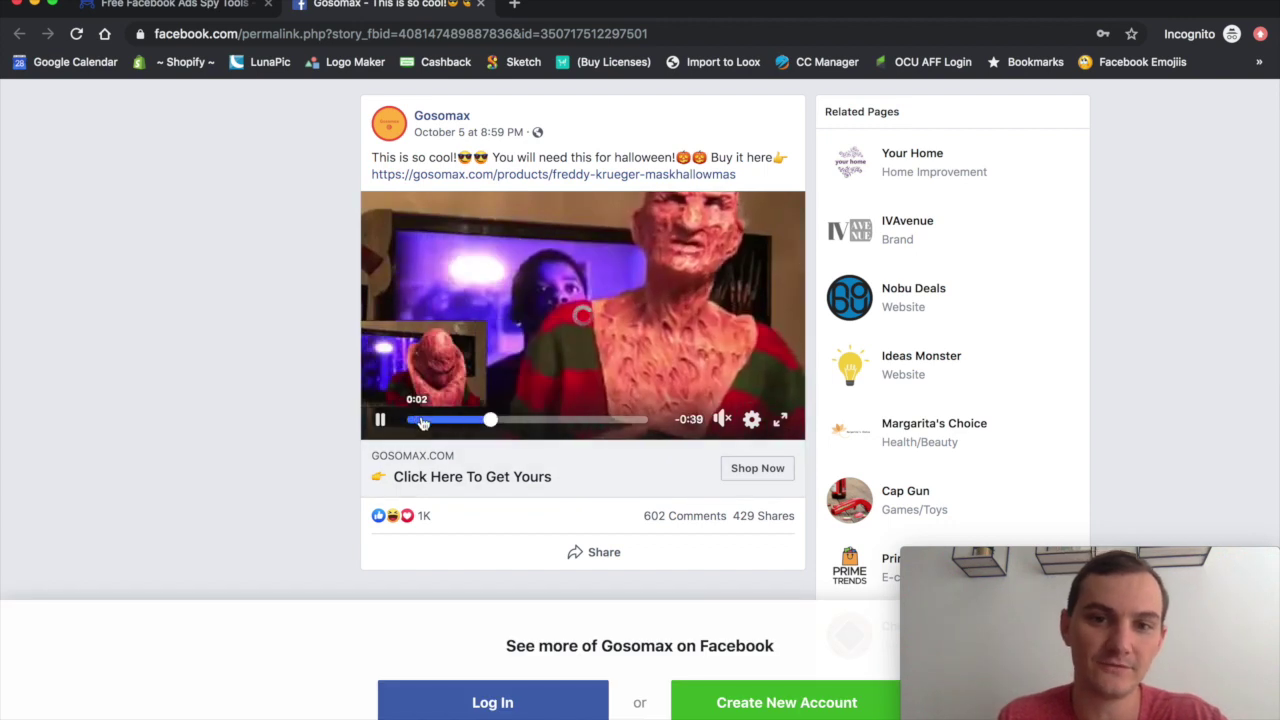
{"action": "left_click", "coordinate": [380, 421]}
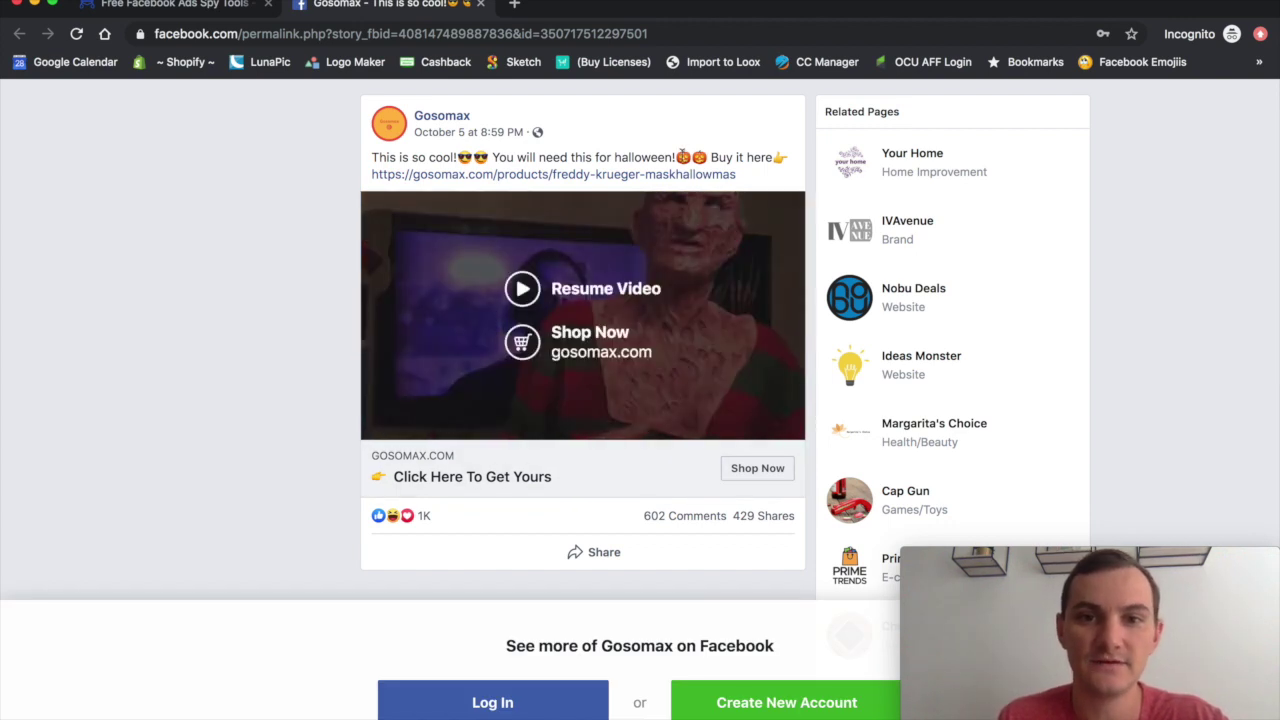
{"action": "left_click", "coordinate": [640, 174]}
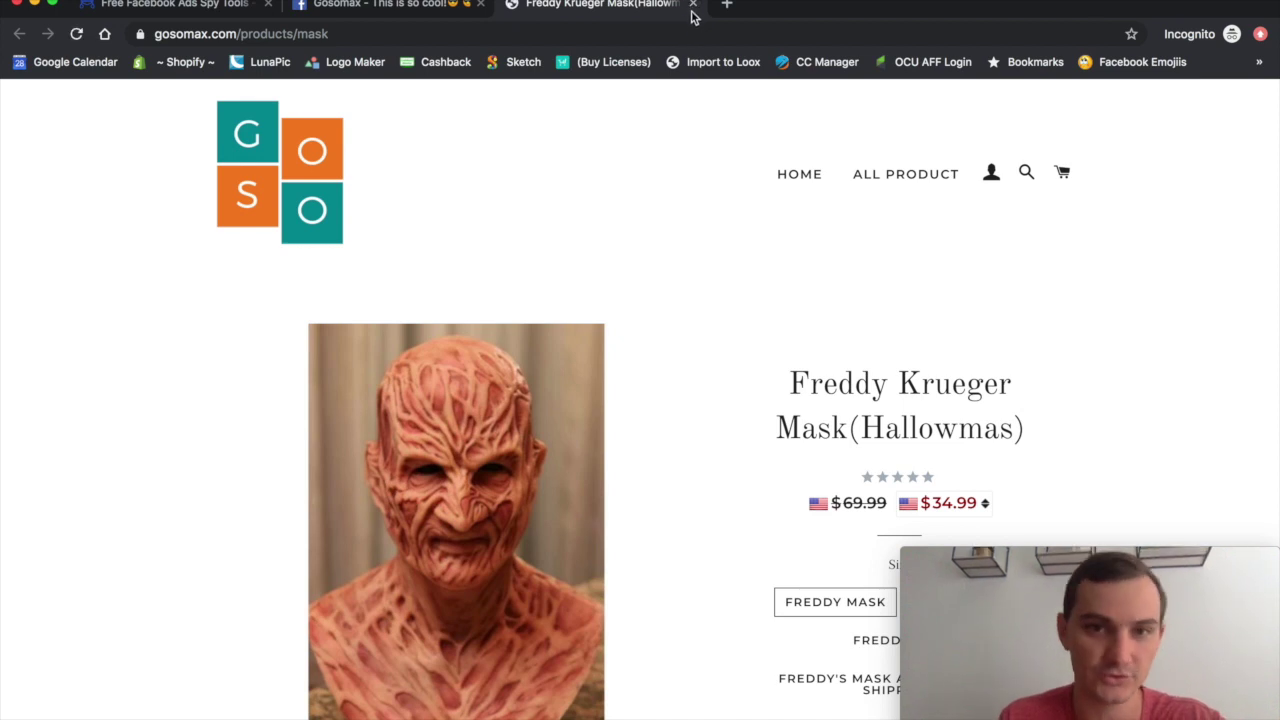
Step: Close the Freddy Krueger Mask page and look over the Gosomax post with its paused video
{"action": "left_click", "coordinate": [692, 6]}
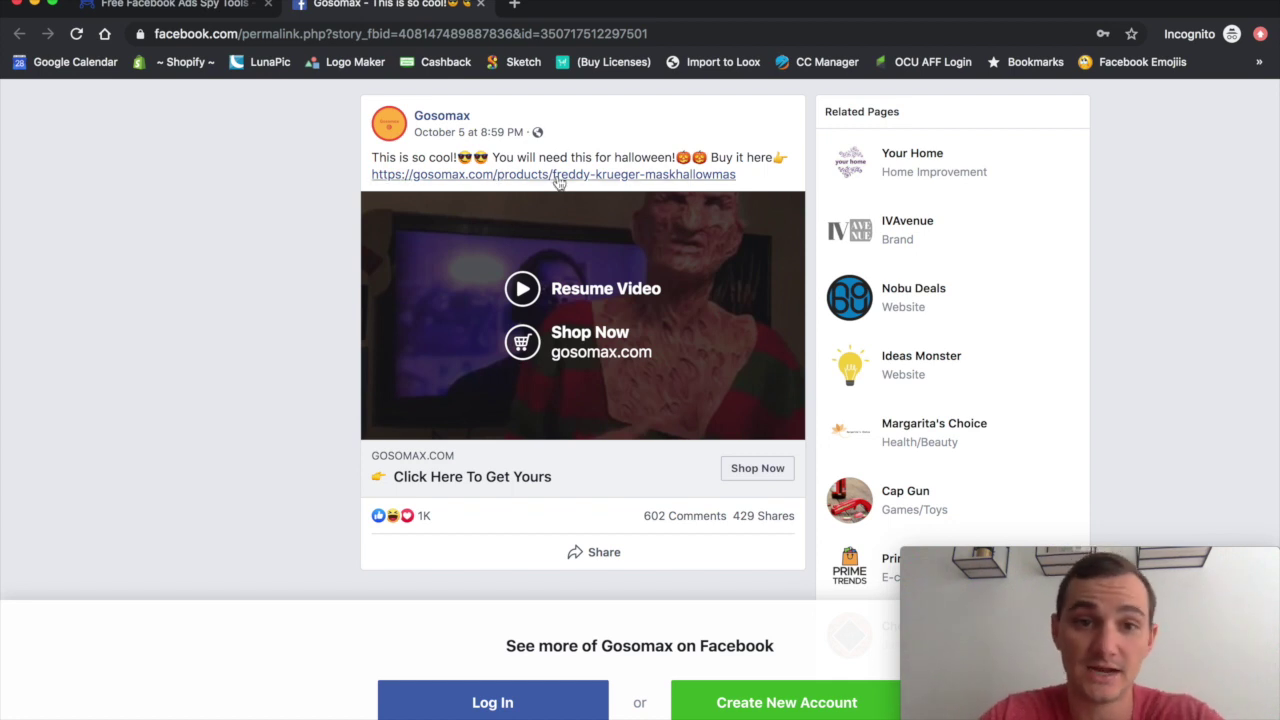
{"action": "scroll", "coordinate": [598, 318], "scroll_direction": "down", "scroll_amount": 1}
{"action": "scroll", "coordinate": [325, 190], "scroll_direction": "up", "scroll_amount": 2}
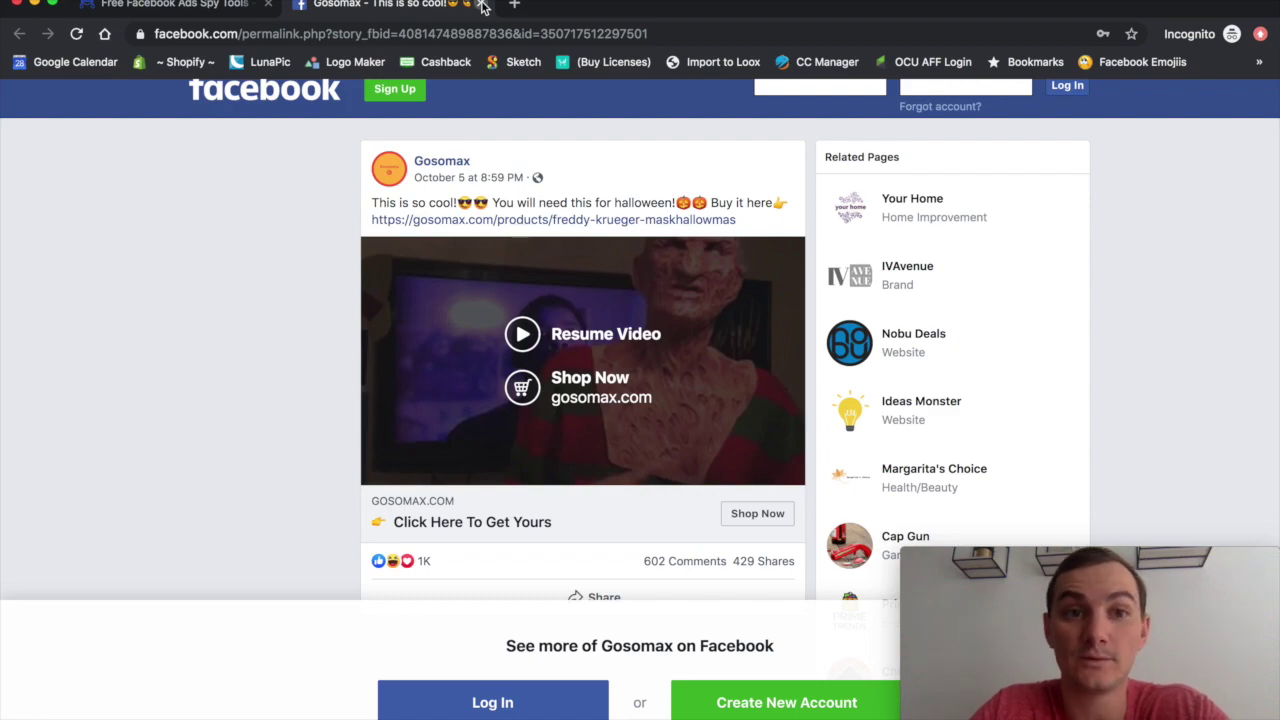
Step: Close the Gosomax post and search BigSpy's Instagram ads for 'get yours'
{"action": "left_click", "coordinate": [481, 5]}
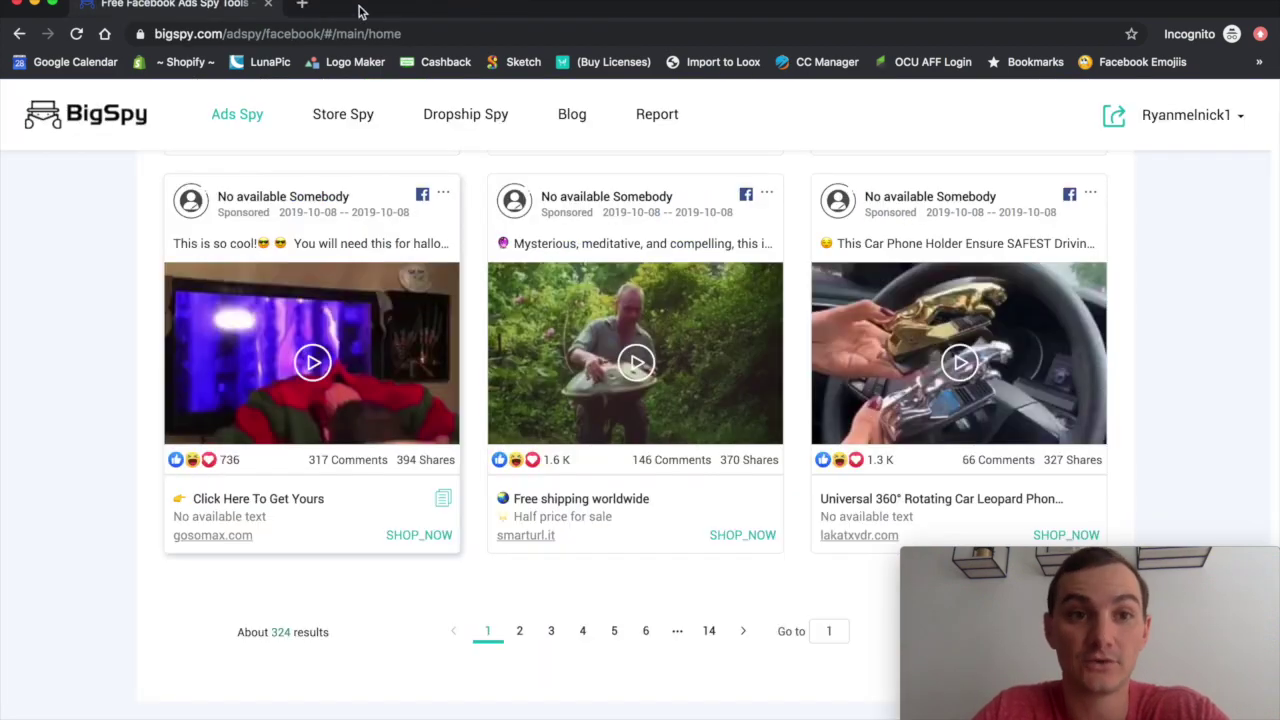
{"action": "scroll", "coordinate": [526, 397], "scroll_direction": "up", "scroll_amount": 10}
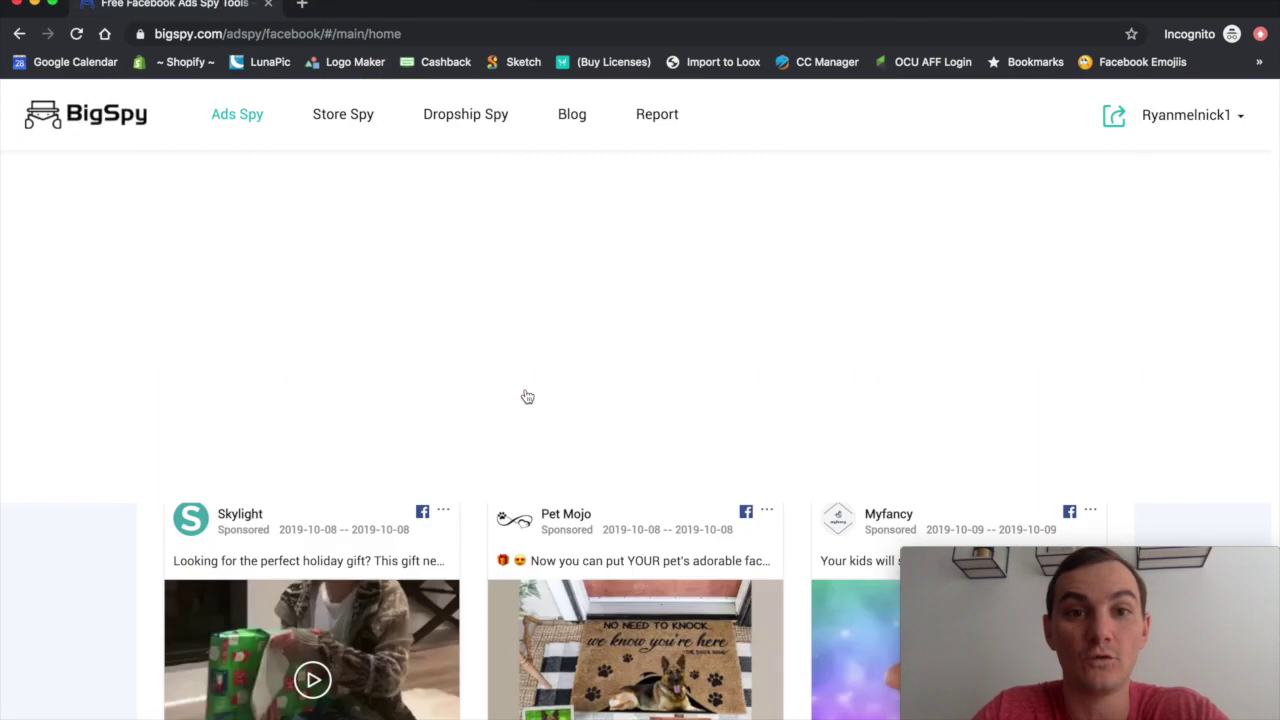
{"action": "scroll", "coordinate": [458, 158], "scroll_direction": "up", "scroll_amount": 4}
{"action": "scroll", "coordinate": [489, 158], "scroll_direction": "up", "scroll_amount": 5}
{"action": "type", "text": "get yours"}
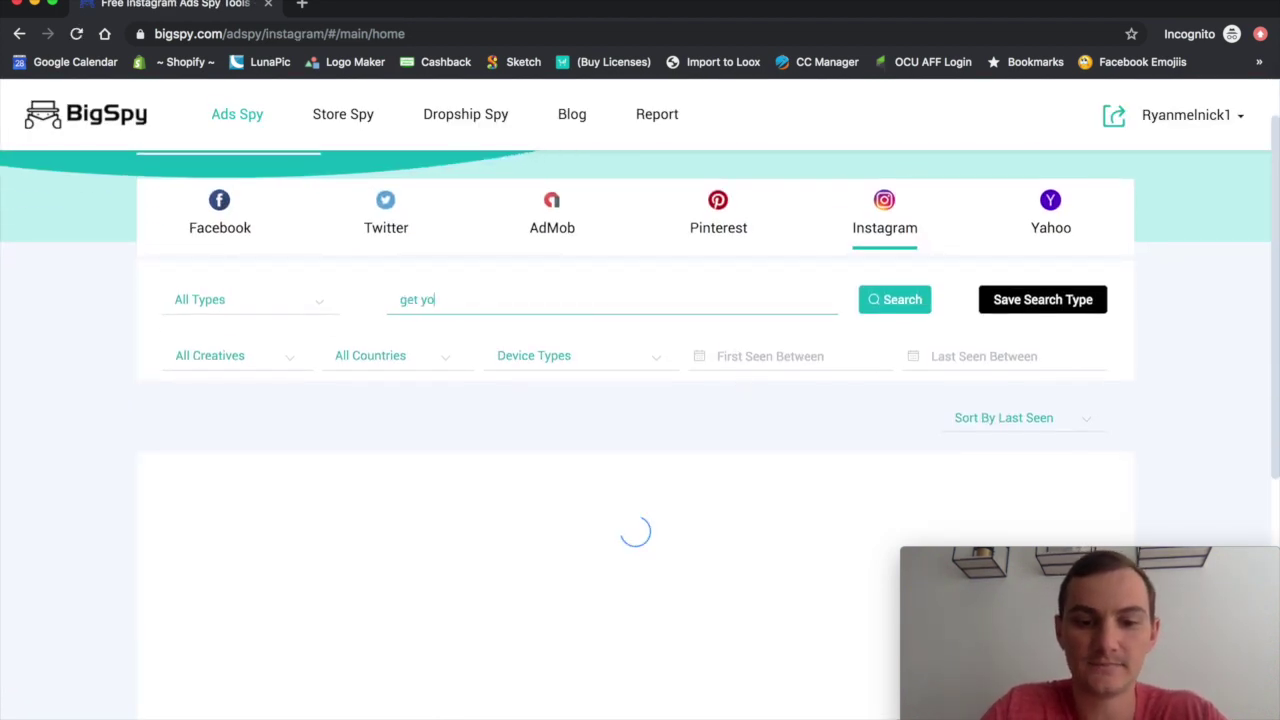
{"action": "key", "text": "Return"}
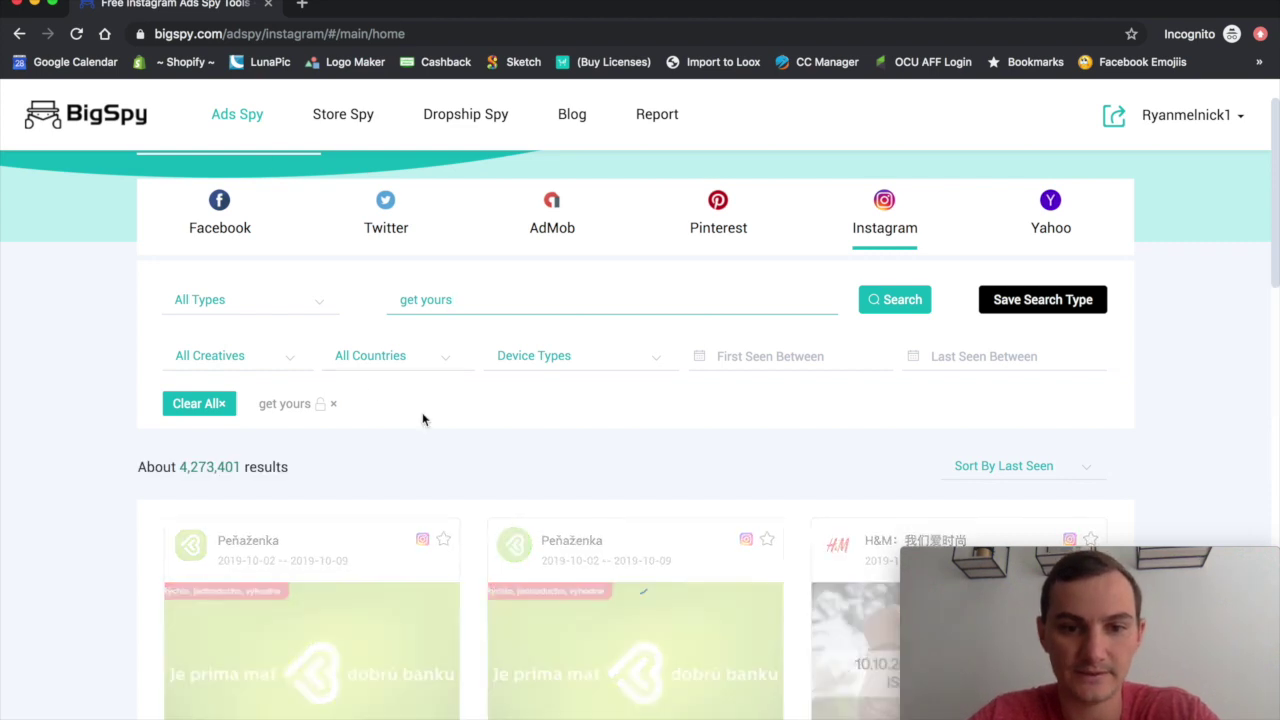
{"action": "scroll", "coordinate": [423, 420], "scroll_direction": "down", "scroll_amount": 2}
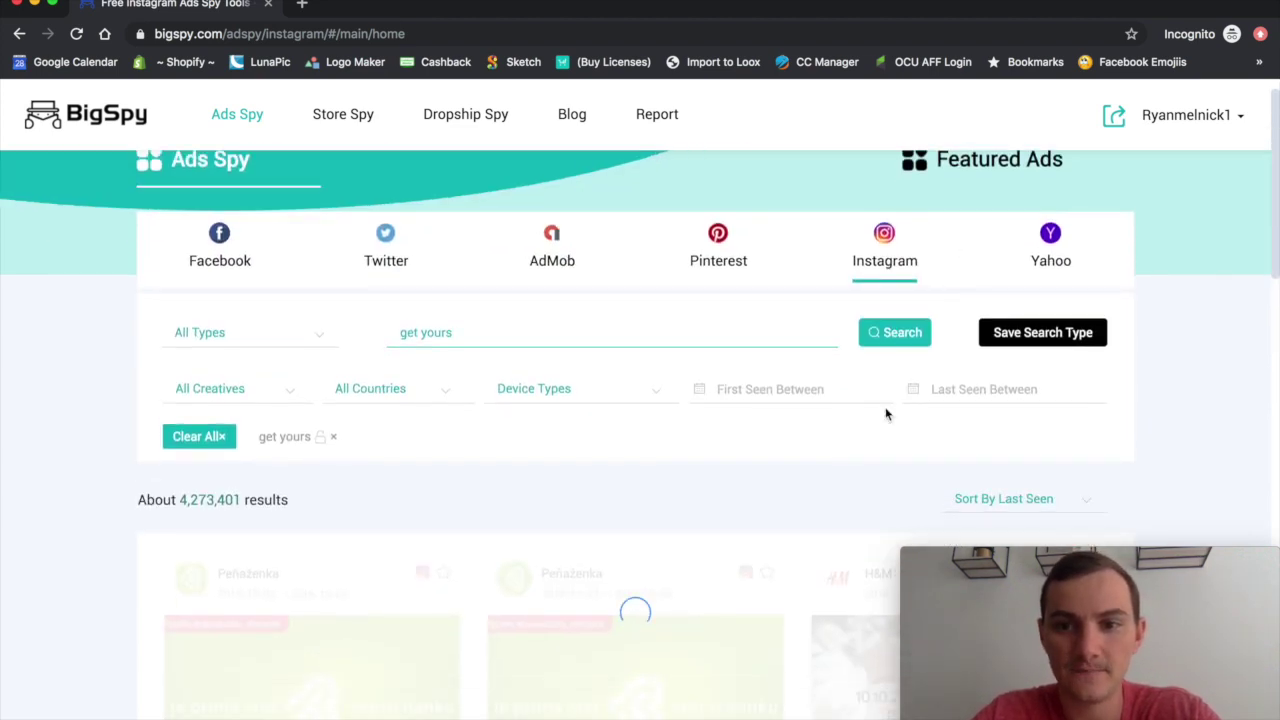
Step: Filter the Instagram ads to Video creatives from Shopify stores
{"action": "left_click", "coordinate": [432, 349]}
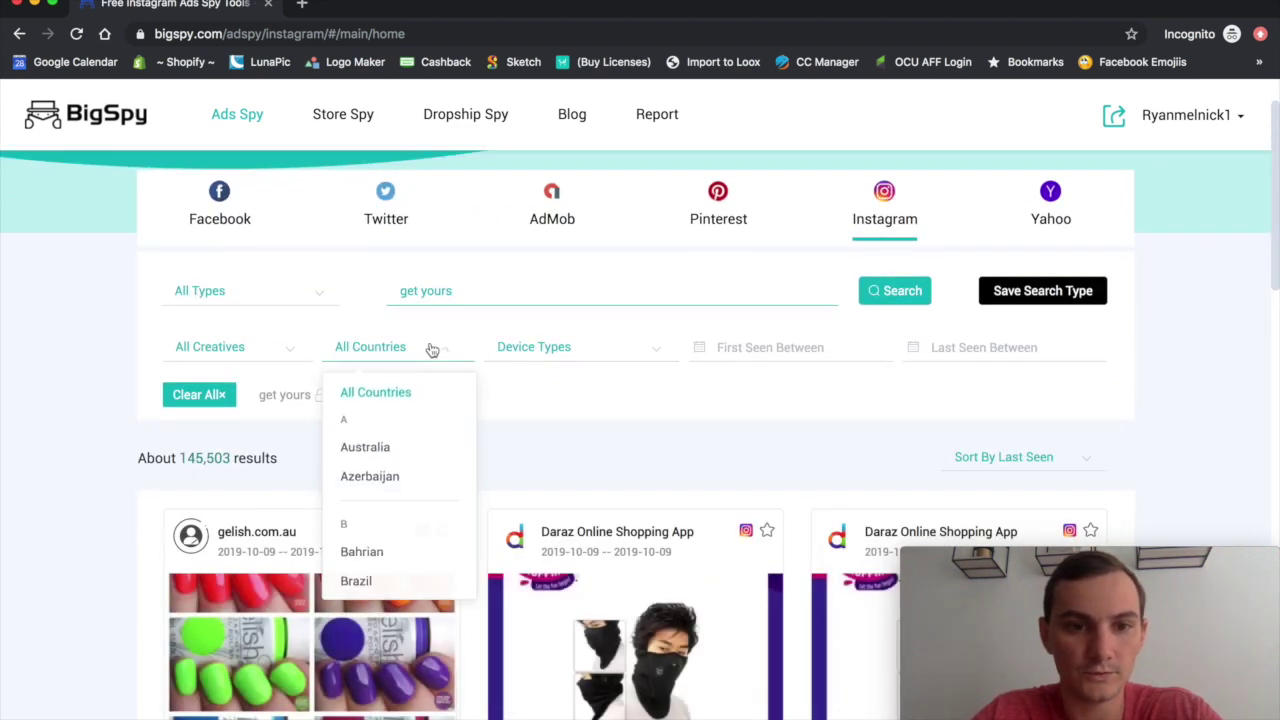
{"action": "left_click", "coordinate": [286, 352]}
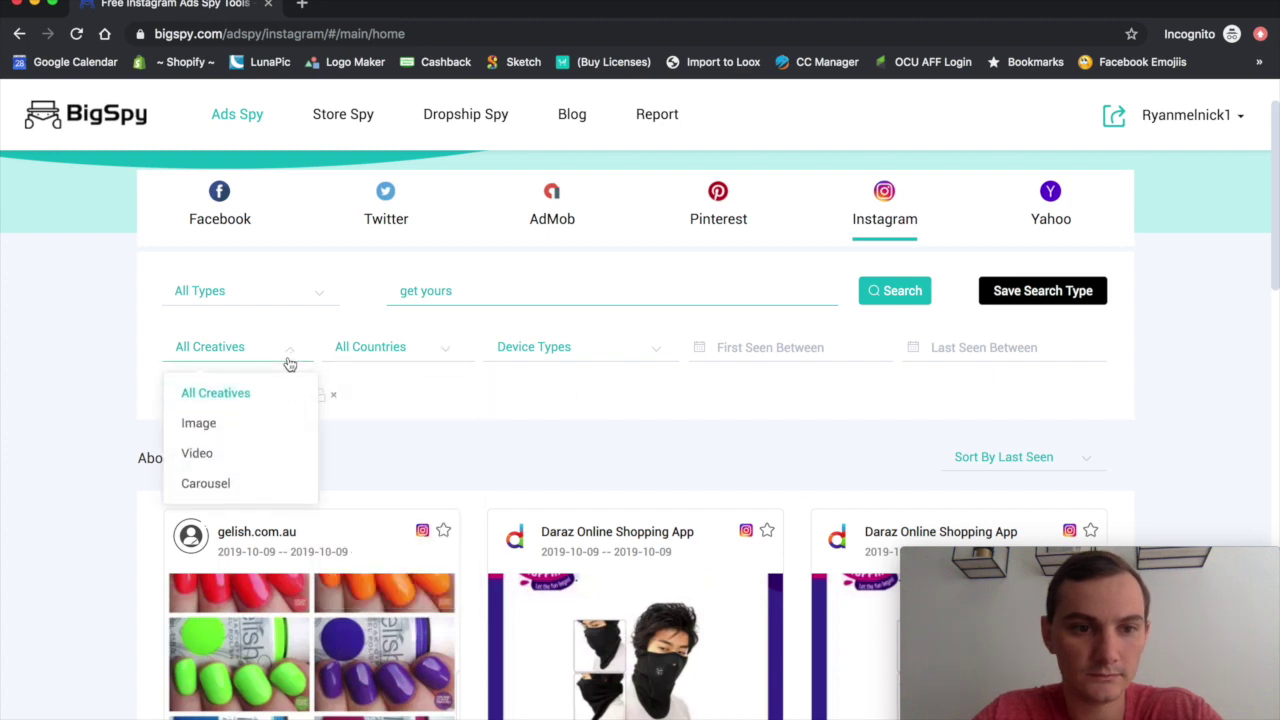
{"action": "left_click", "coordinate": [239, 460]}
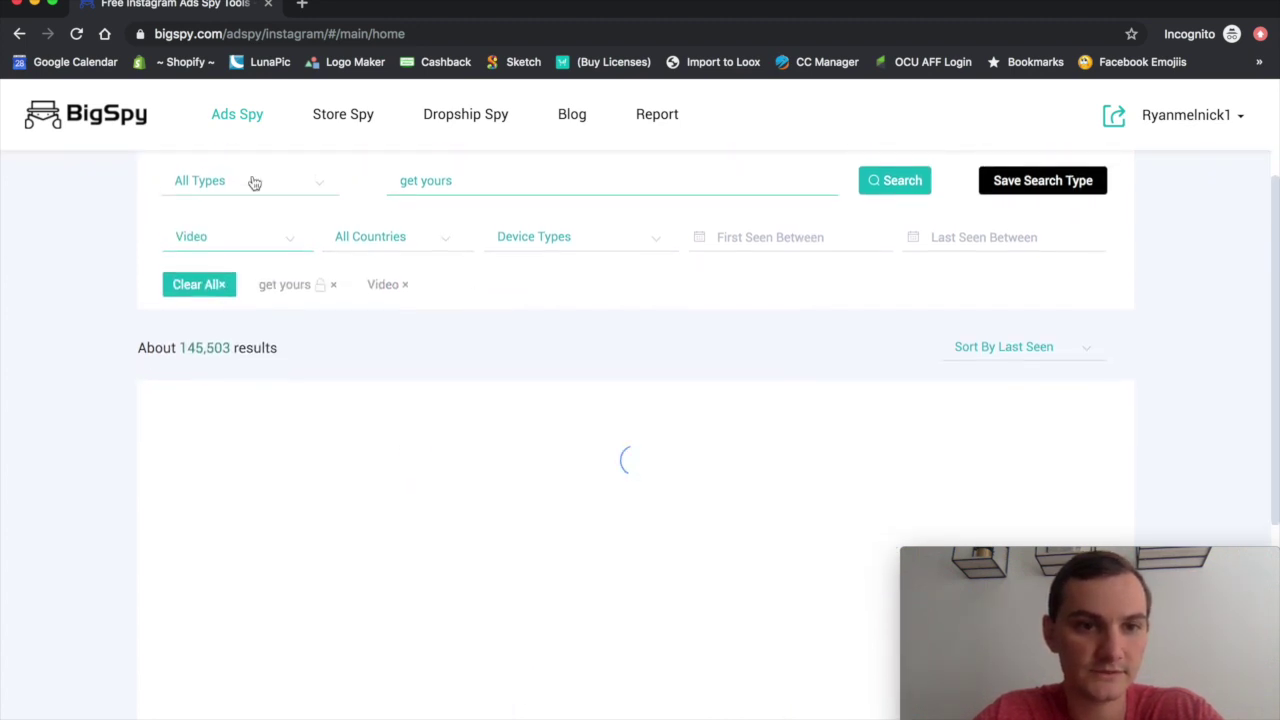
{"action": "left_click", "coordinate": [255, 183]}
{"action": "left_click", "coordinate": [259, 268]}
Step: Rerun the search as 'get yours here', listing about 793 results
{"action": "scroll", "coordinate": [600, 340], "scroll_direction": "up", "scroll_amount": 1}
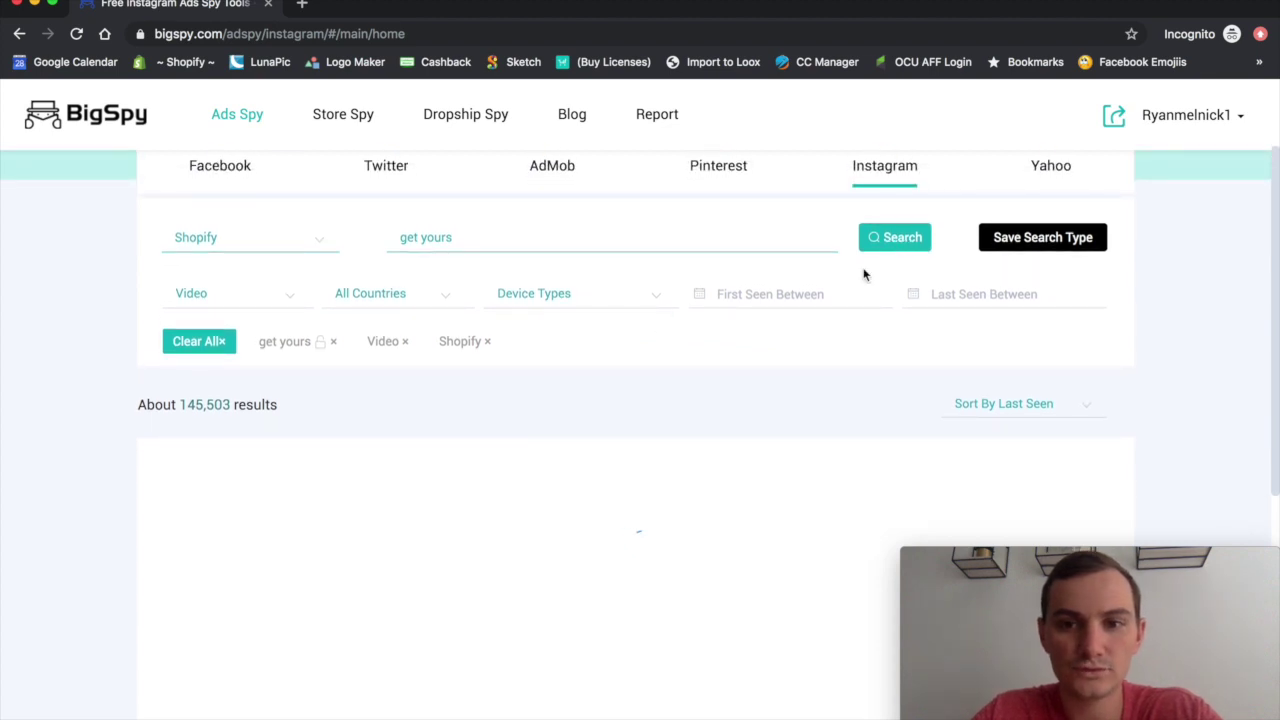
{"action": "scroll", "coordinate": [694, 391], "scroll_direction": "down", "scroll_amount": 1}
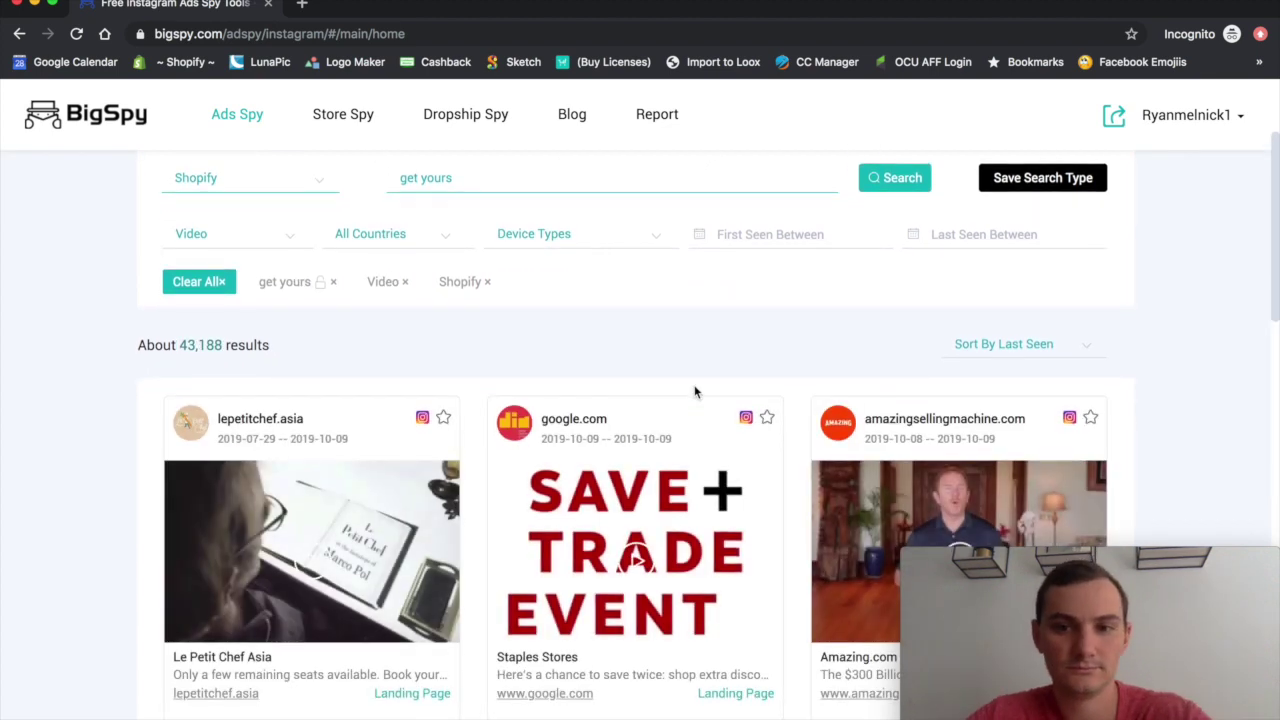
{"action": "scroll", "coordinate": [695, 391], "scroll_direction": "down", "scroll_amount": 1}
{"action": "scroll", "coordinate": [1012, 354], "scroll_direction": "up", "scroll_amount": 2}
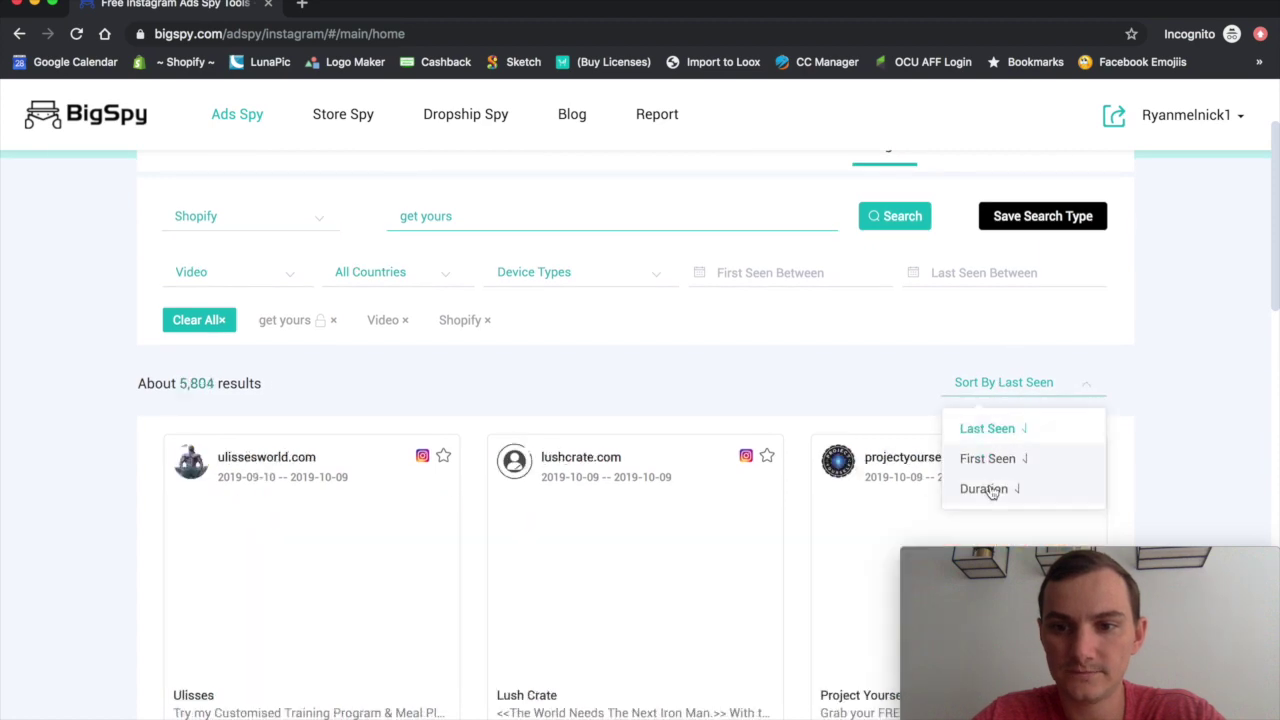
{"action": "scroll", "coordinate": [990, 490], "scroll_direction": "down", "scroll_amount": 1}
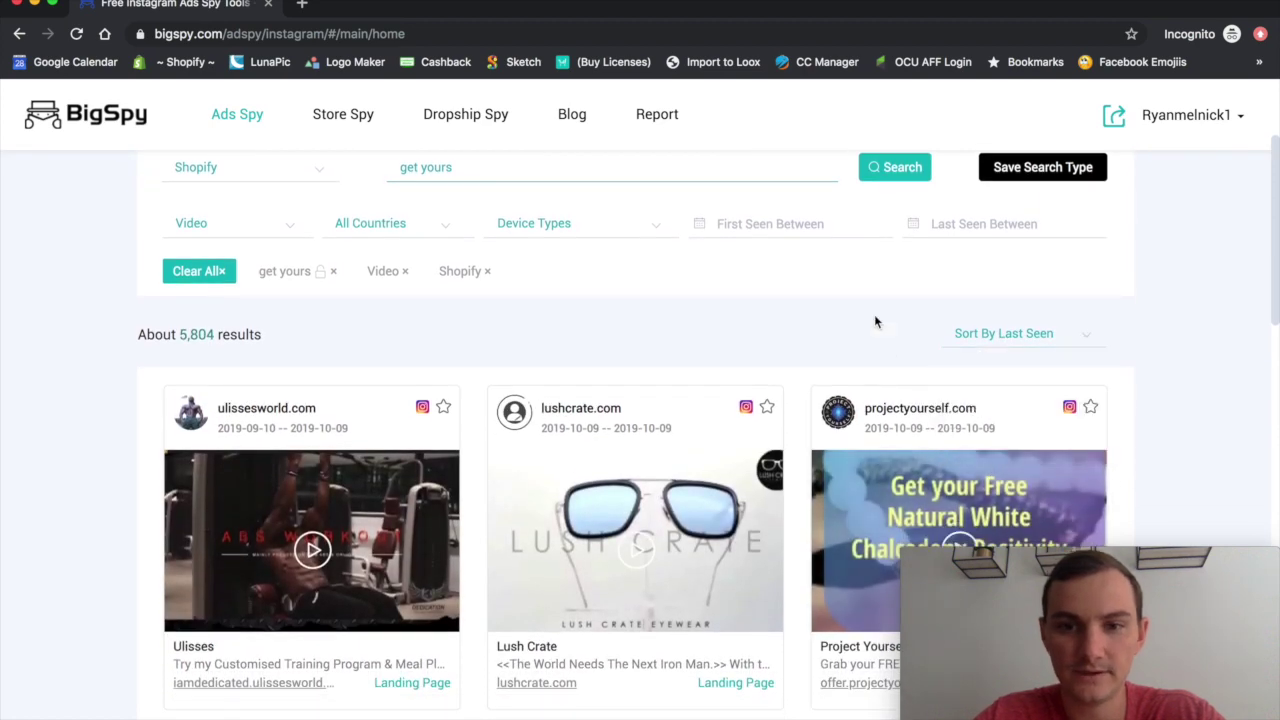
{"action": "scroll", "coordinate": [874, 321], "scroll_direction": "down", "scroll_amount": 3}
{"action": "scroll", "coordinate": [1008, 265], "scroll_direction": "up", "scroll_amount": 3}
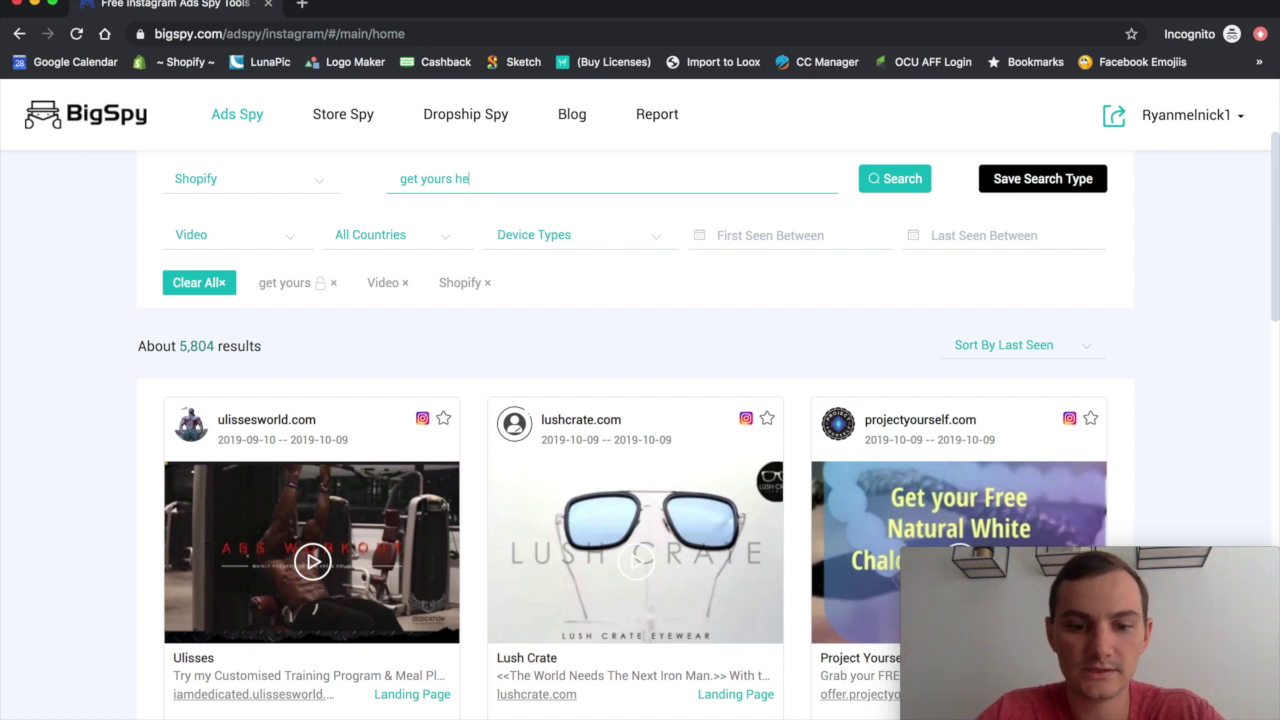
{"action": "left_click", "coordinate": [918, 182]}
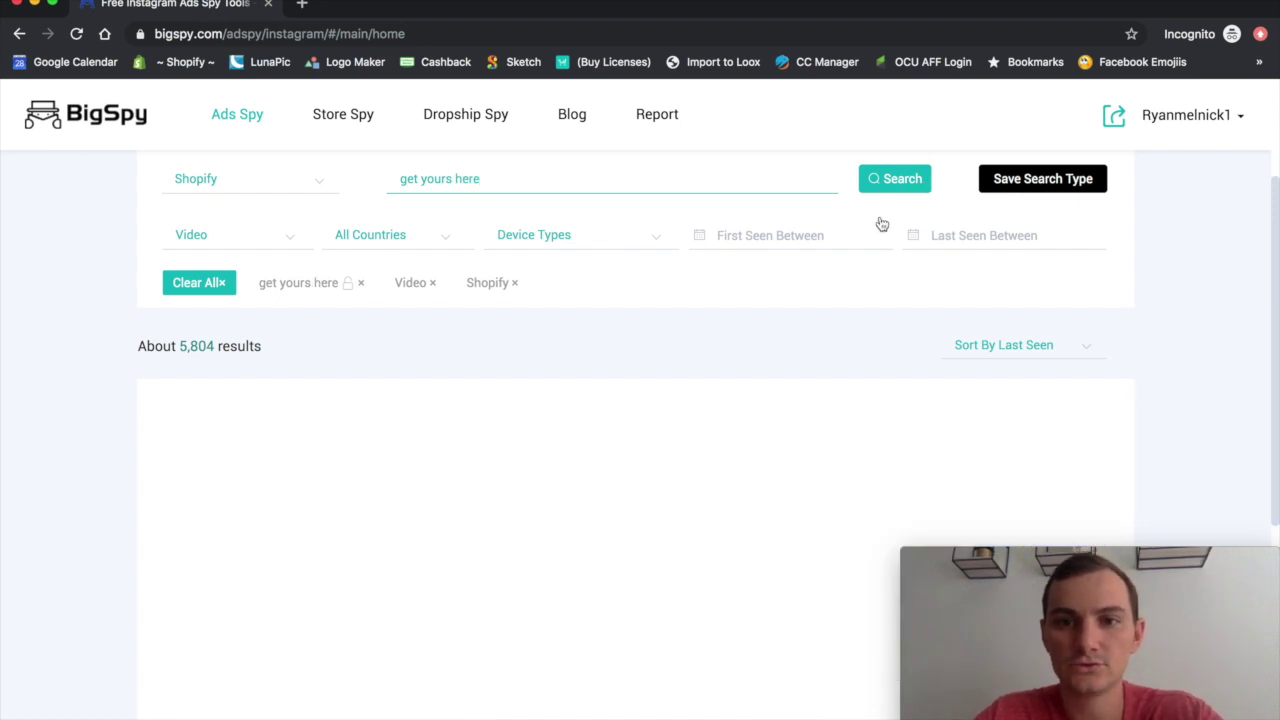
{"action": "scroll", "coordinate": [788, 325], "scroll_direction": "down", "scroll_amount": 1}
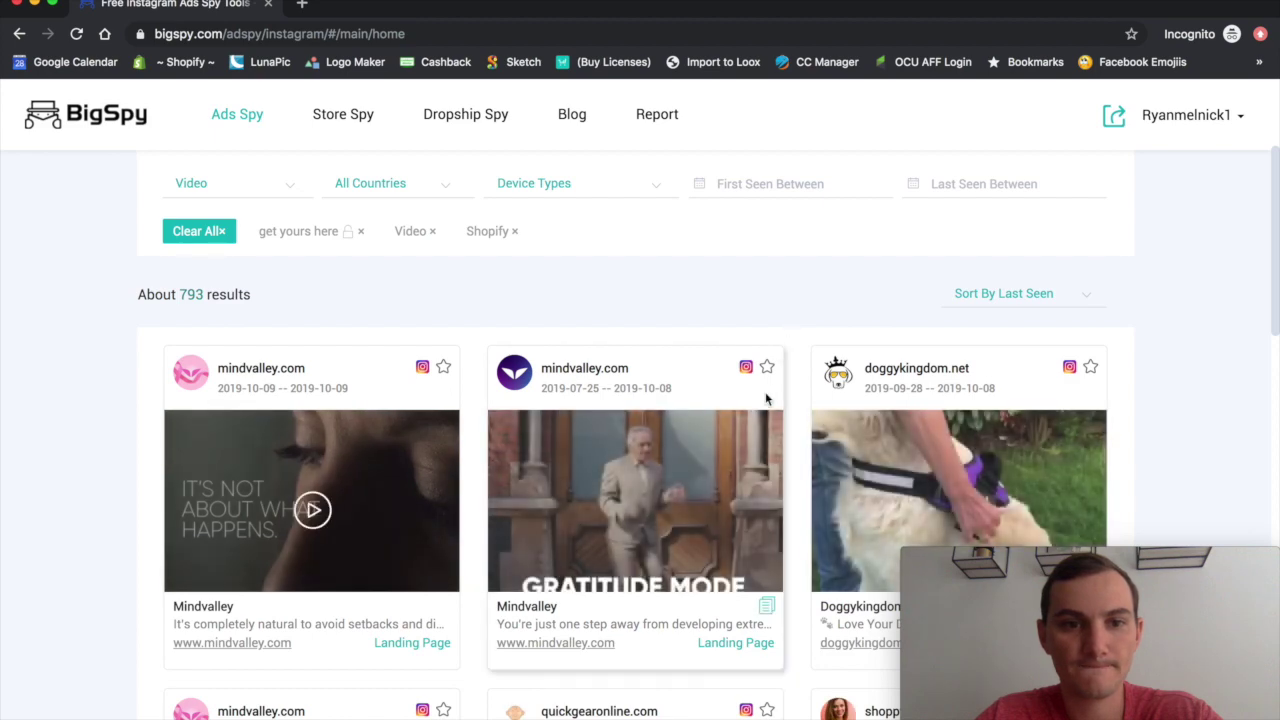
{"action": "scroll", "coordinate": [767, 400], "scroll_direction": "down", "scroll_amount": 2}
{"action": "scroll", "coordinate": [767, 400], "scroll_direction": "down", "scroll_amount": 4}
{"action": "scroll", "coordinate": [767, 400], "scroll_direction": "up", "scroll_amount": 2}
{"action": "scroll", "coordinate": [767, 400], "scroll_direction": "up", "scroll_amount": 2}
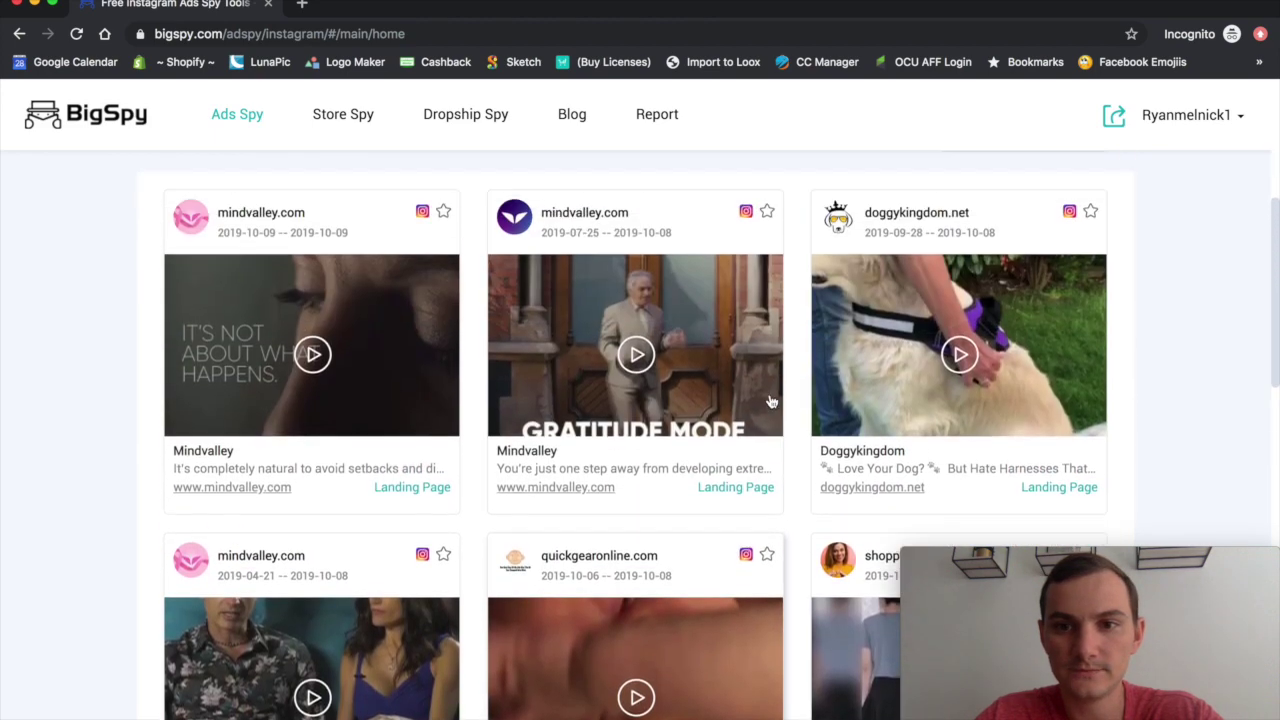
{"action": "scroll", "coordinate": [767, 400], "scroll_direction": "up", "scroll_amount": 1}
{"action": "scroll", "coordinate": [767, 400], "scroll_direction": "down", "scroll_amount": 10}
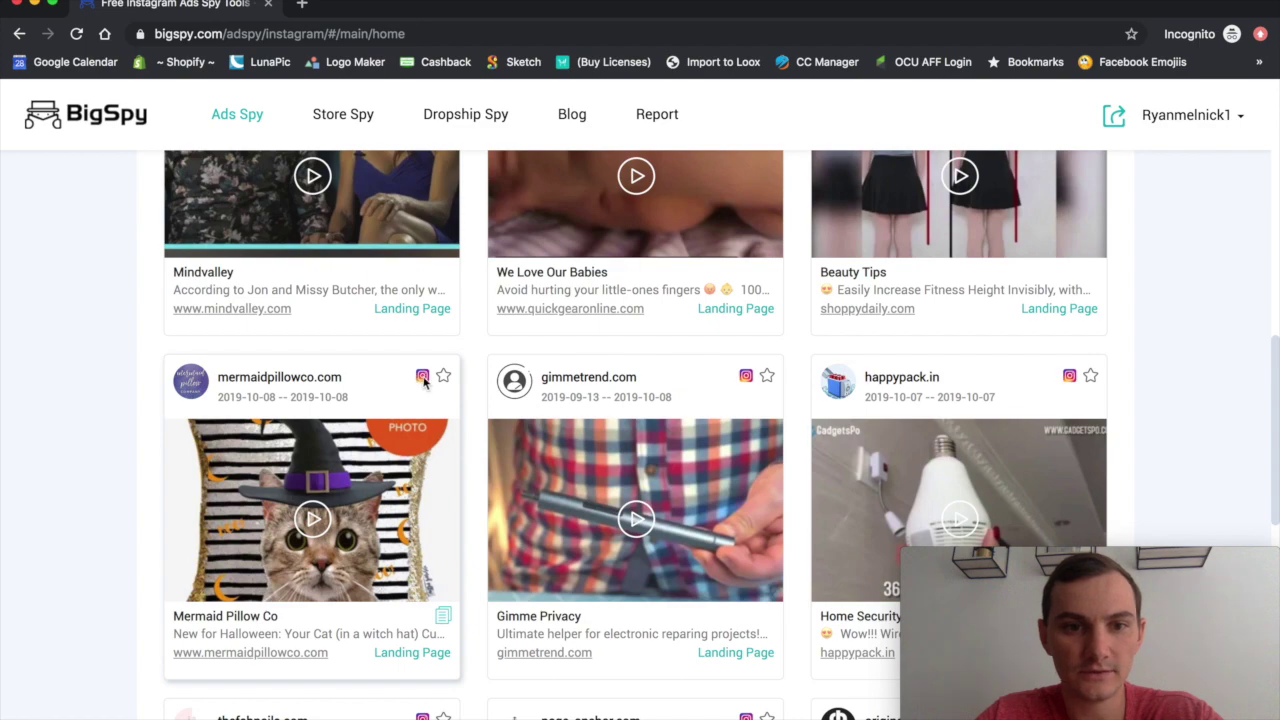
{"action": "scroll", "coordinate": [424, 381], "scroll_direction": "down", "scroll_amount": 3}
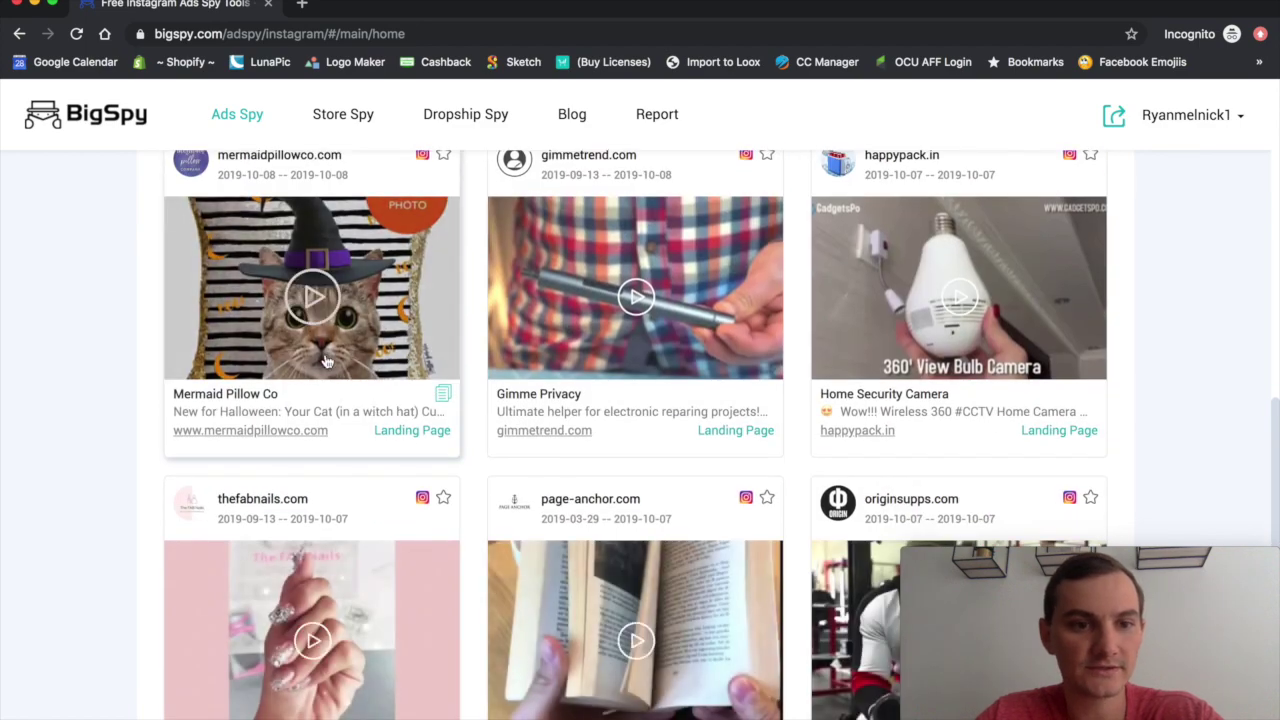
{"action": "left_click", "coordinate": [325, 362]}
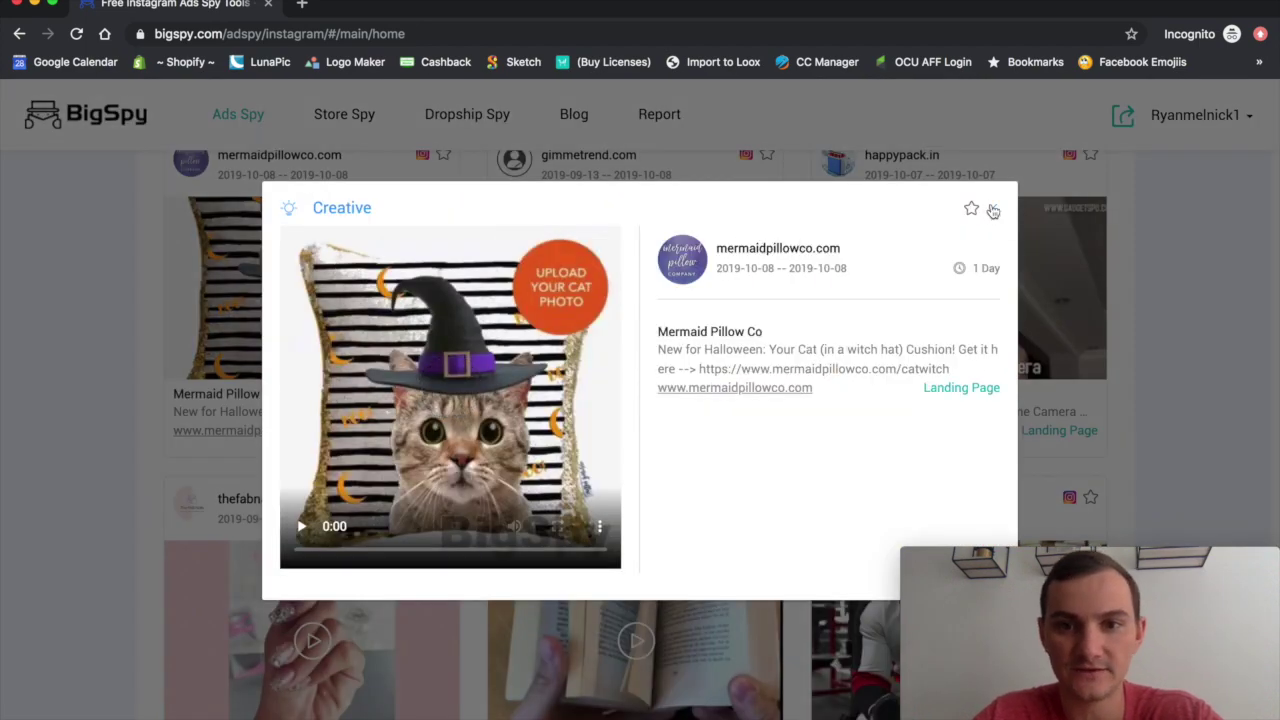
{"action": "left_click", "coordinate": [993, 211]}
{"action": "scroll", "coordinate": [956, 253], "scroll_direction": "down", "scroll_amount": 4}
{"action": "scroll", "coordinate": [956, 253], "scroll_direction": "up", "scroll_amount": 4}
{"action": "scroll", "coordinate": [956, 253], "scroll_direction": "down", "scroll_amount": 1}
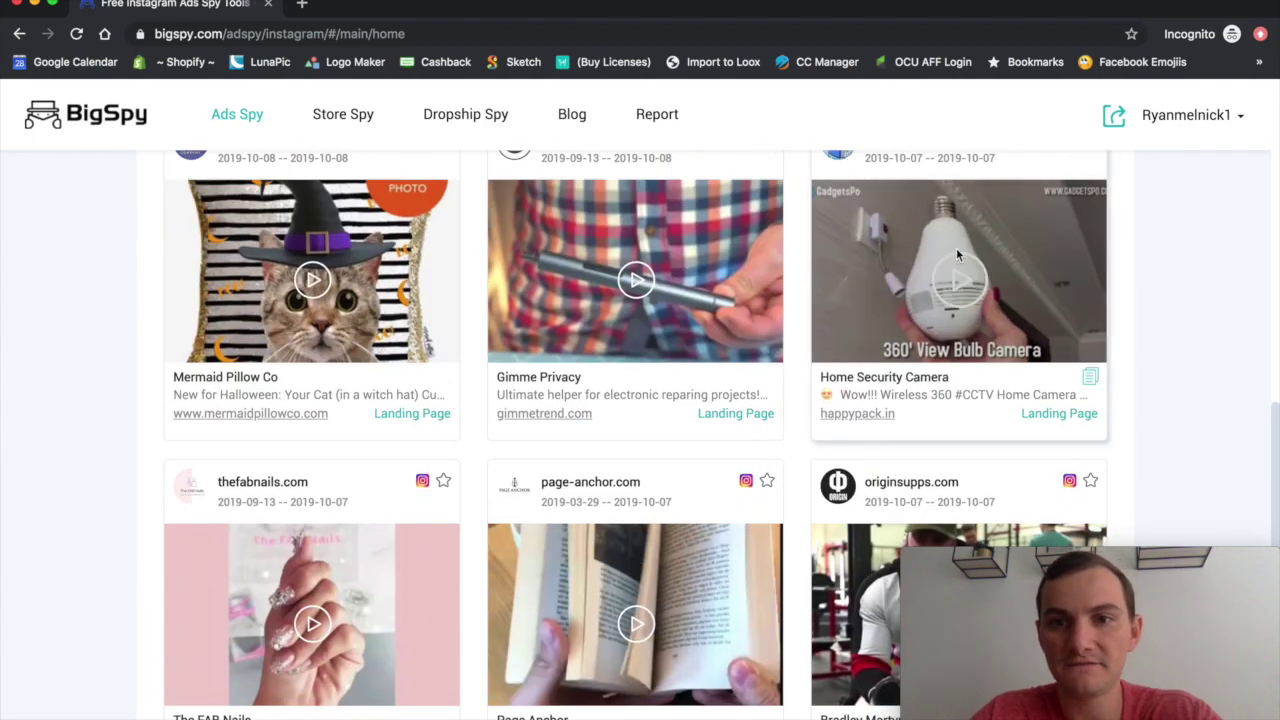
{"action": "left_click", "coordinate": [956, 253]}
{"action": "left_click", "coordinate": [993, 209]}
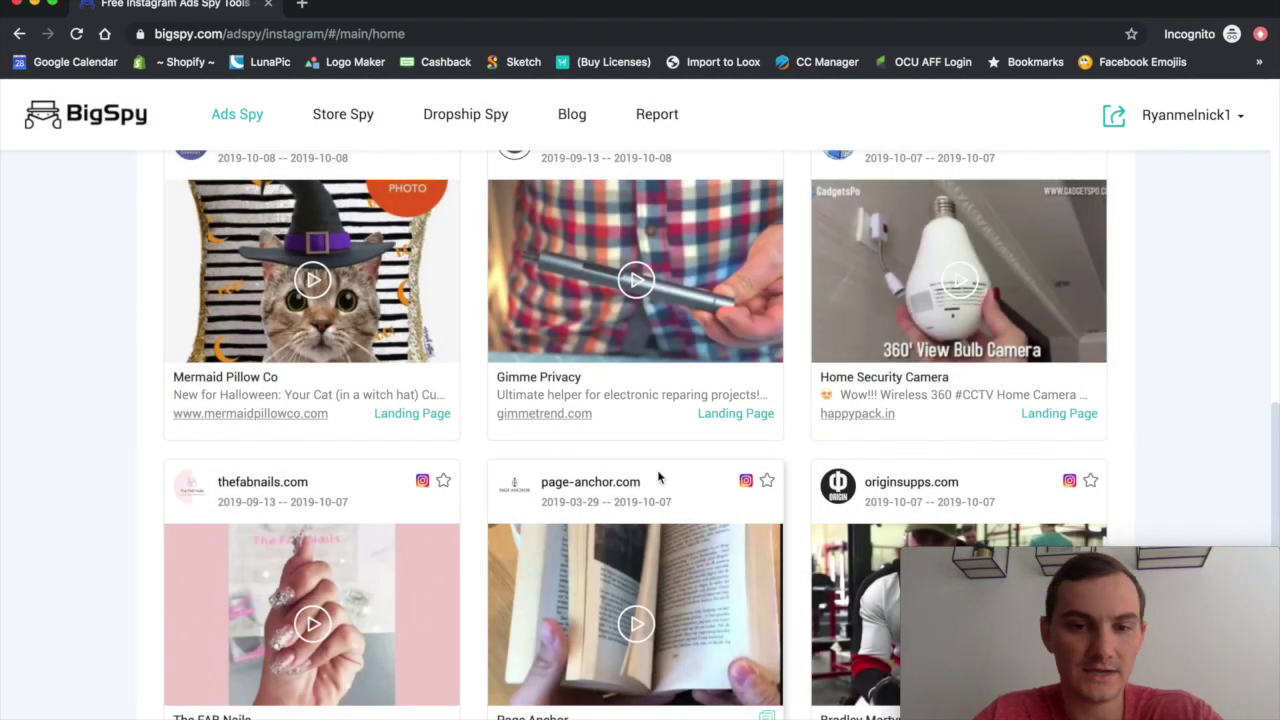
{"action": "scroll", "coordinate": [658, 478], "scroll_direction": "down", "scroll_amount": 2}
{"action": "scroll", "coordinate": [658, 478], "scroll_direction": "up", "scroll_amount": 2}
{"action": "scroll", "coordinate": [658, 478], "scroll_direction": "down", "scroll_amount": 3}
{"action": "scroll", "coordinate": [658, 478], "scroll_direction": "up", "scroll_amount": 2}
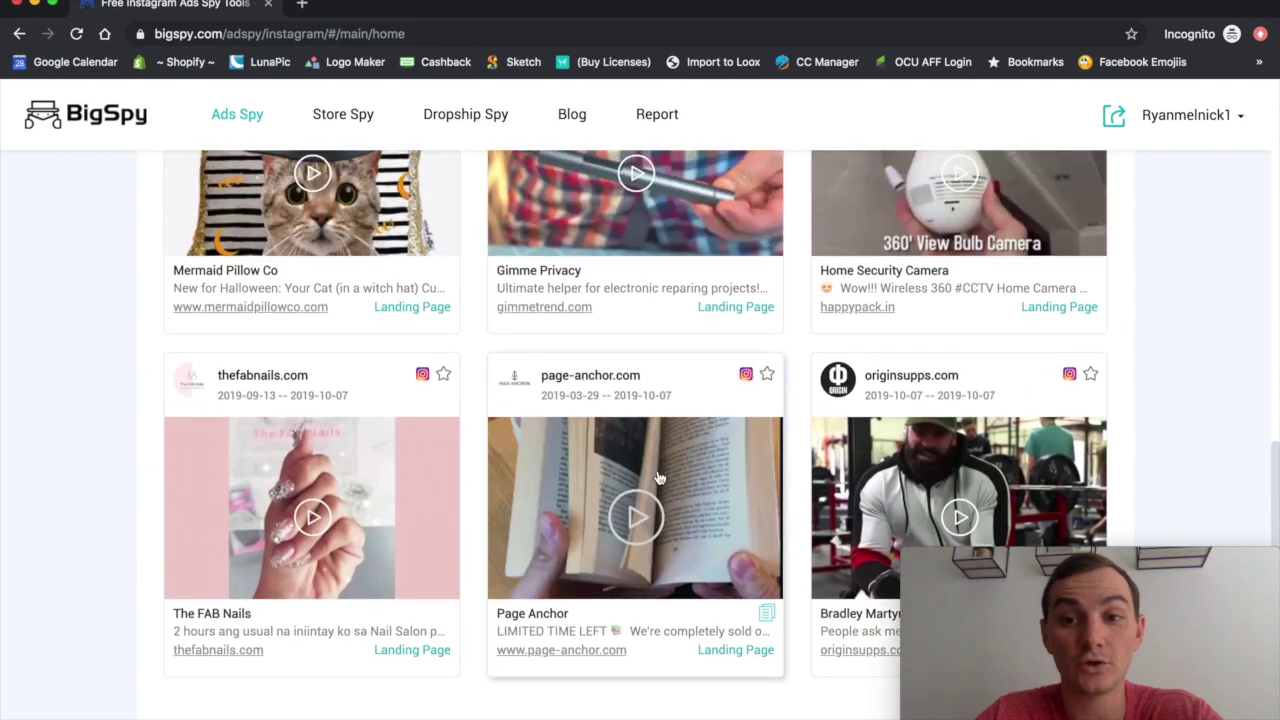
{"action": "scroll", "coordinate": [658, 478], "scroll_direction": "up", "scroll_amount": 5}
{"action": "scroll", "coordinate": [650, 341], "scroll_direction": "up", "scroll_amount": 4}
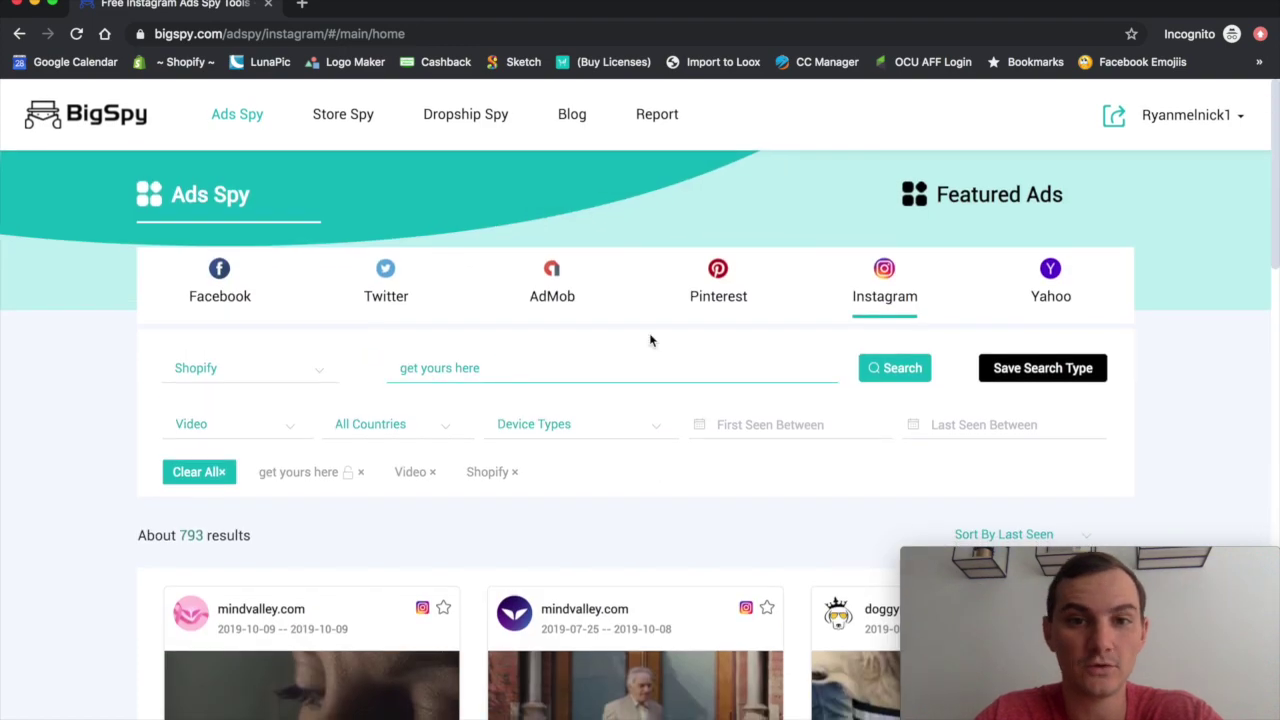
{"action": "left_click", "coordinate": [708, 287]}
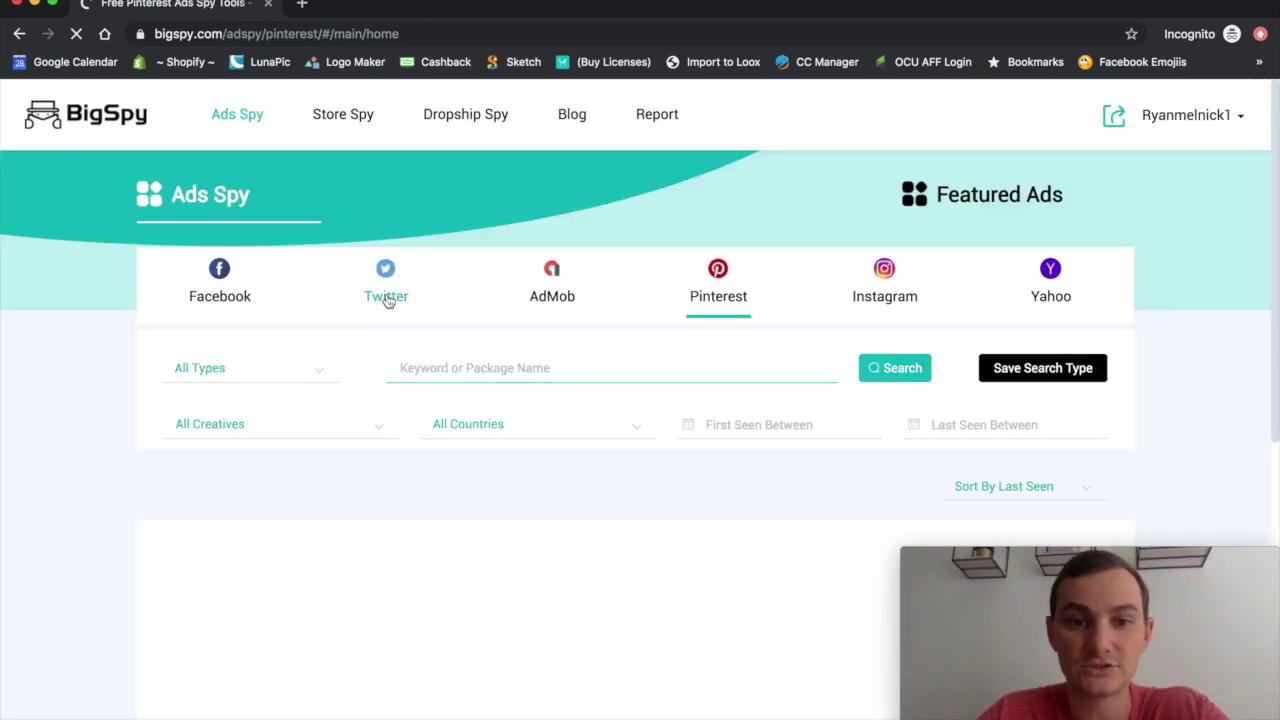
Step: Show the Twitter ad search, then open the Store Spy rankings of about 1,860,127 stores
{"action": "left_click", "coordinate": [458, 300]}
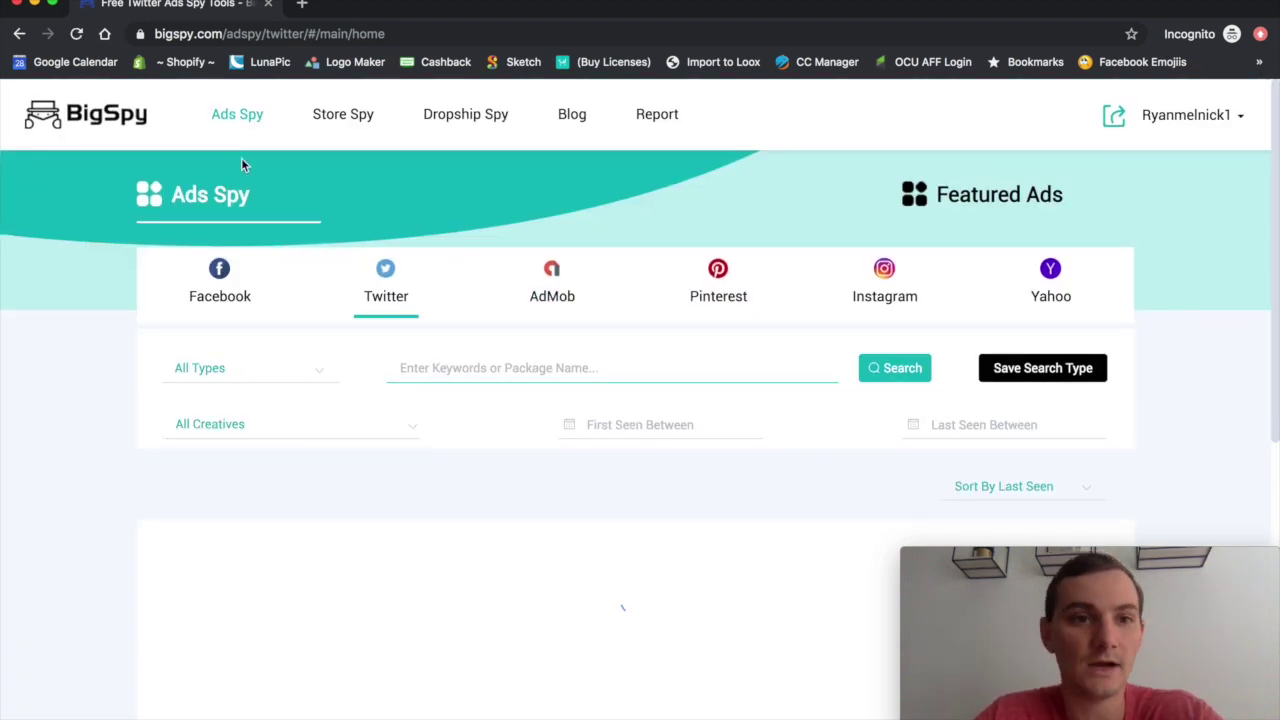
{"action": "left_click", "coordinate": [329, 116]}
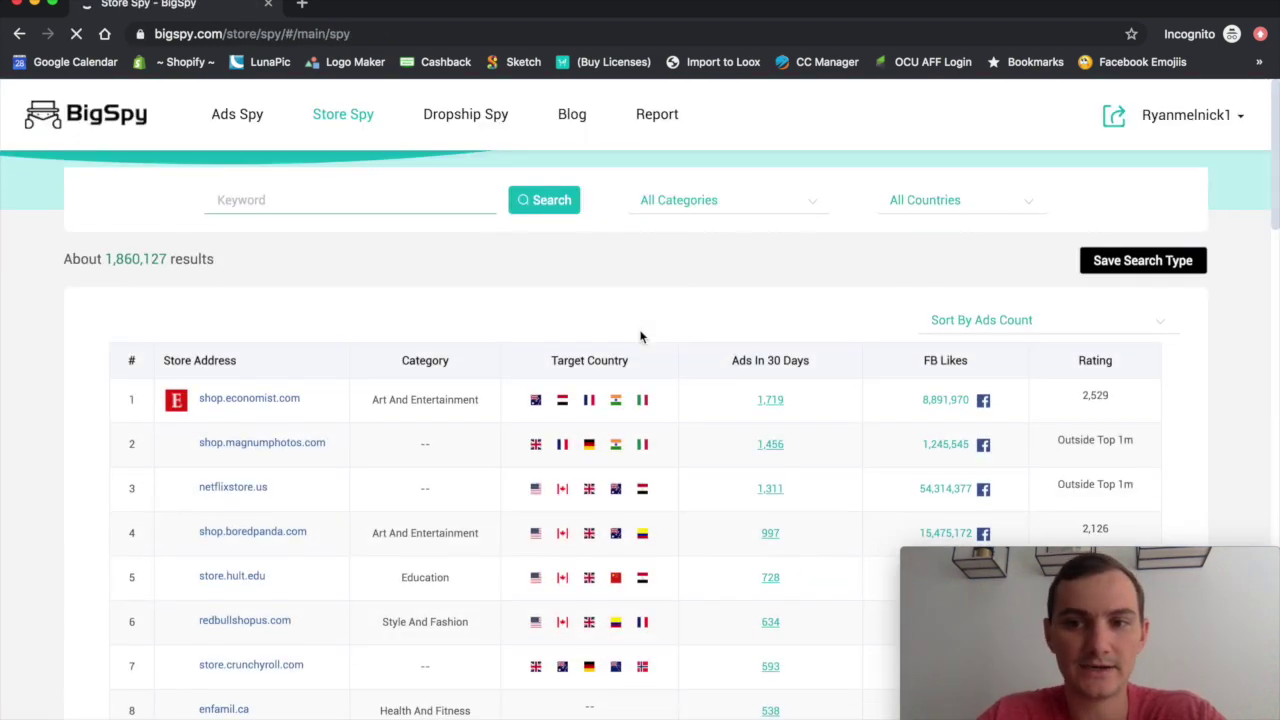
Step: Scroll the Store Spy store rankings down past posterstore.com and back to the top
{"action": "scroll", "coordinate": [517, 521], "scroll_direction": "down", "scroll_amount": 1}
{"action": "scroll", "coordinate": [517, 521], "scroll_direction": "down", "scroll_amount": 2}
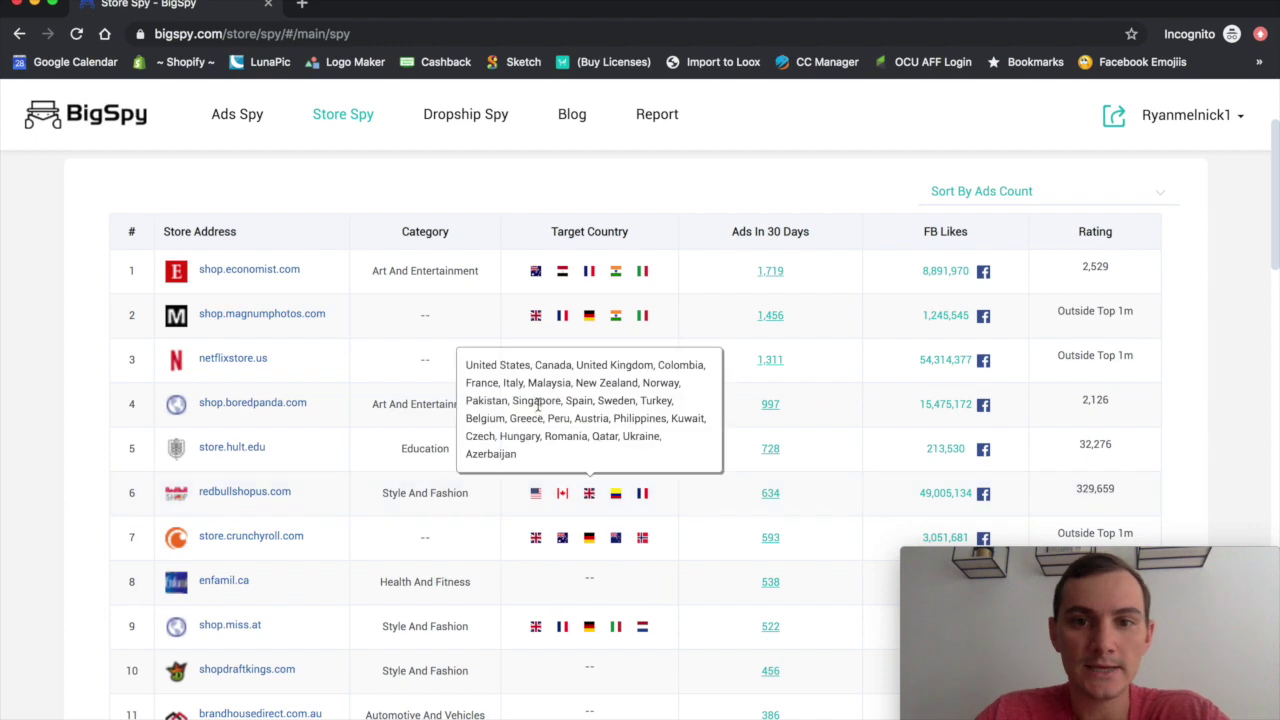
{"action": "scroll", "coordinate": [517, 520], "scroll_direction": "up", "scroll_amount": 1}
{"action": "scroll", "coordinate": [517, 520], "scroll_direction": "up", "scroll_amount": 1}
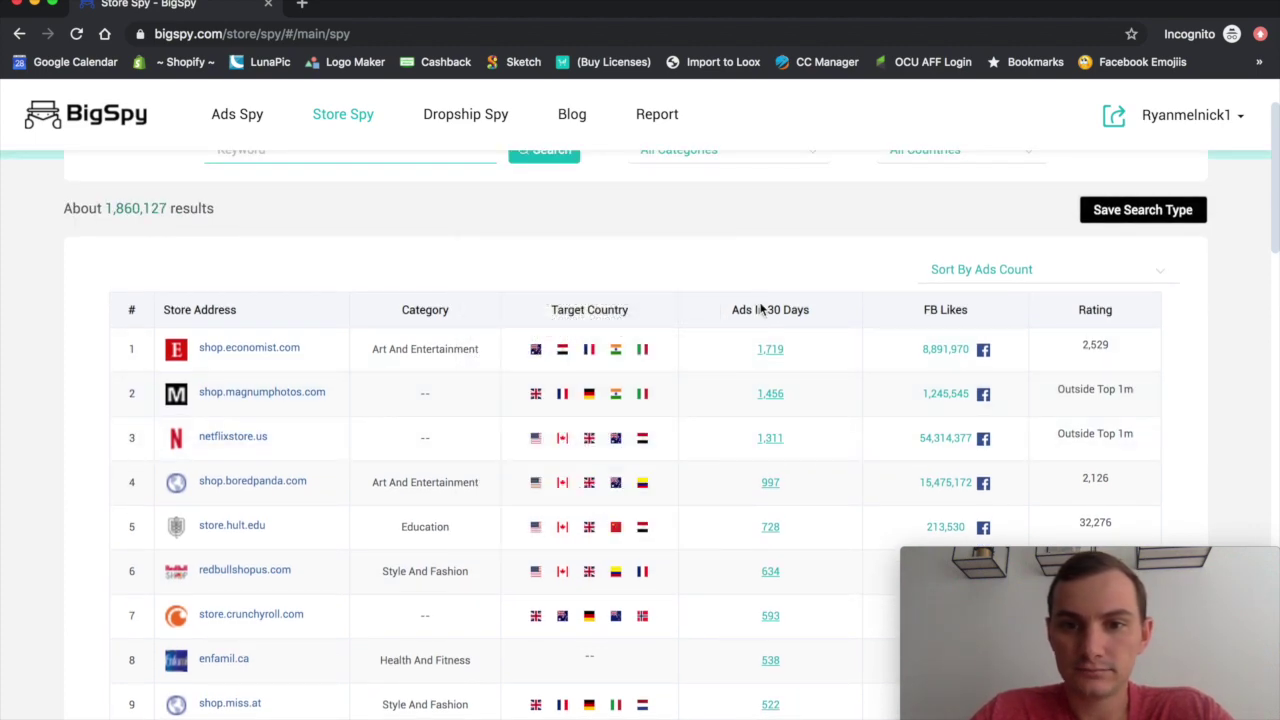
{"action": "scroll", "coordinate": [711, 566], "scroll_direction": "down", "scroll_amount": 1}
{"action": "scroll", "coordinate": [714, 569], "scroll_direction": "down", "scroll_amount": 4}
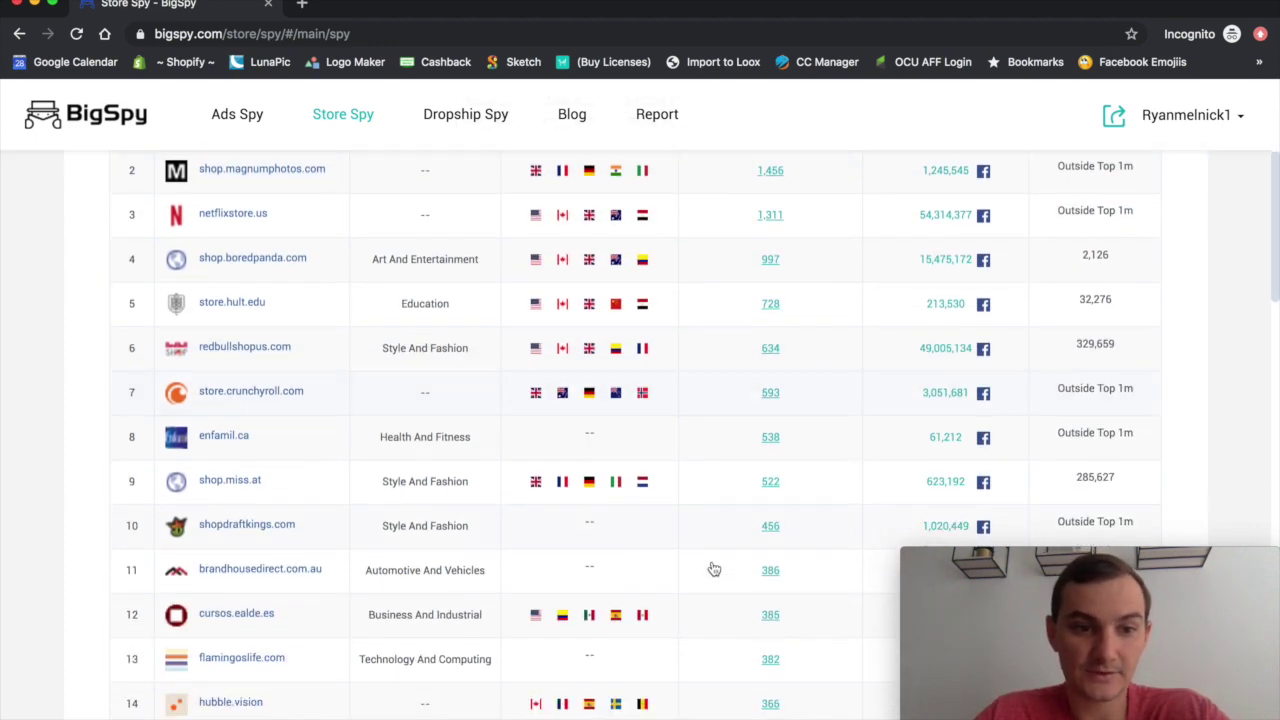
{"action": "scroll", "coordinate": [712, 569], "scroll_direction": "down", "scroll_amount": 2}
{"action": "scroll", "coordinate": [712, 569], "scroll_direction": "down", "scroll_amount": 2}
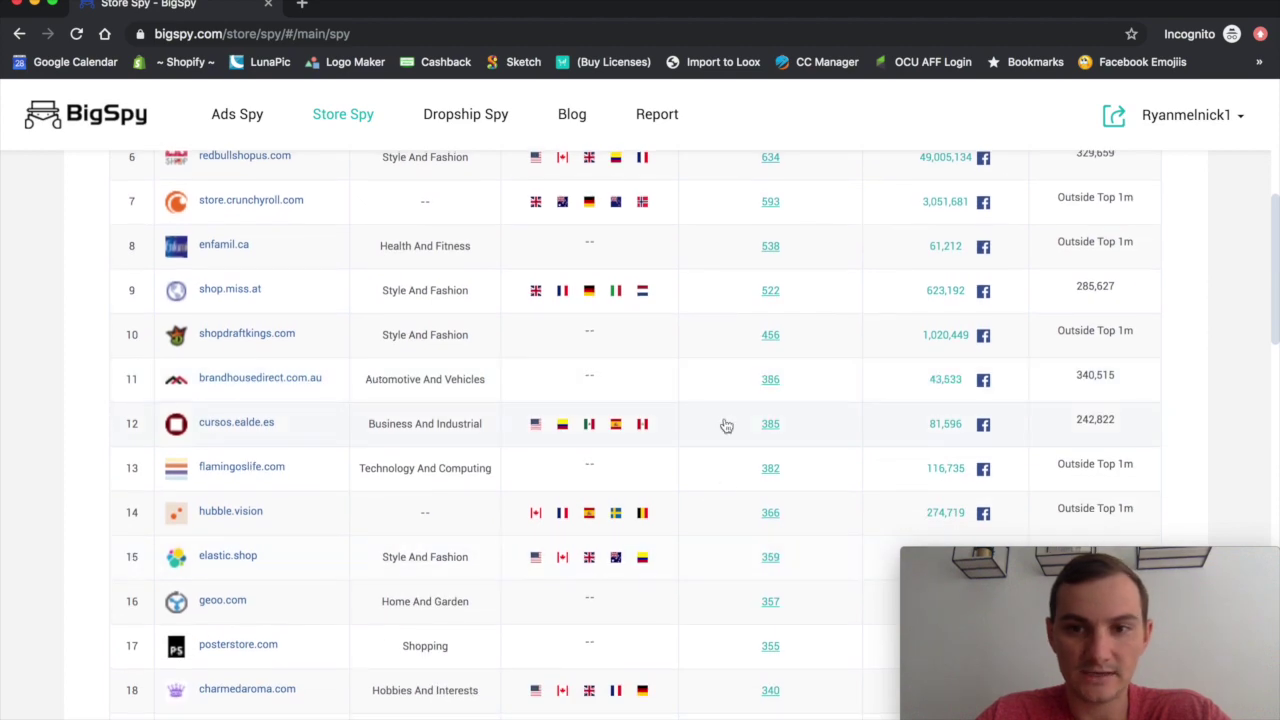
{"action": "scroll", "coordinate": [724, 483], "scroll_direction": "down", "scroll_amount": 8}
{"action": "scroll", "coordinate": [723, 483], "scroll_direction": "up", "scroll_amount": 15}
{"action": "scroll", "coordinate": [723, 483], "scroll_direction": "up", "scroll_amount": 1}
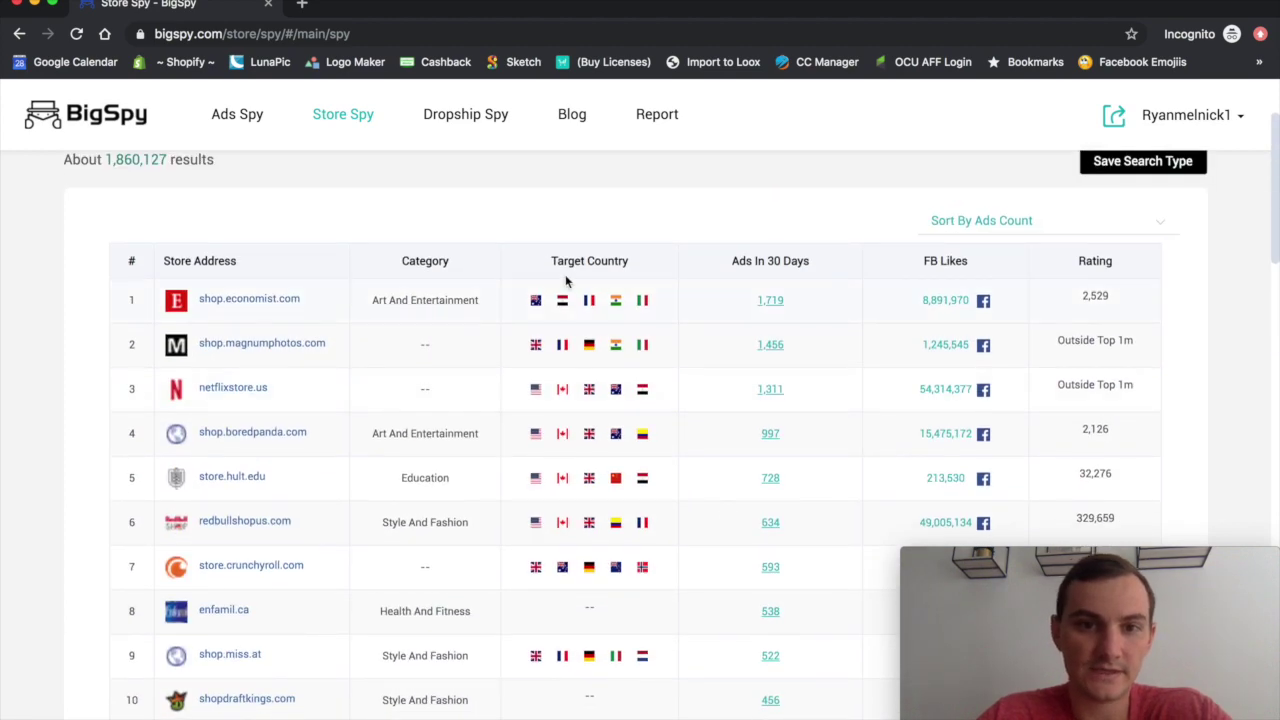
{"action": "scroll", "coordinate": [676, 300], "scroll_direction": "up", "scroll_amount": 3}
{"action": "scroll", "coordinate": [670, 285], "scroll_direction": "up", "scroll_amount": 1}
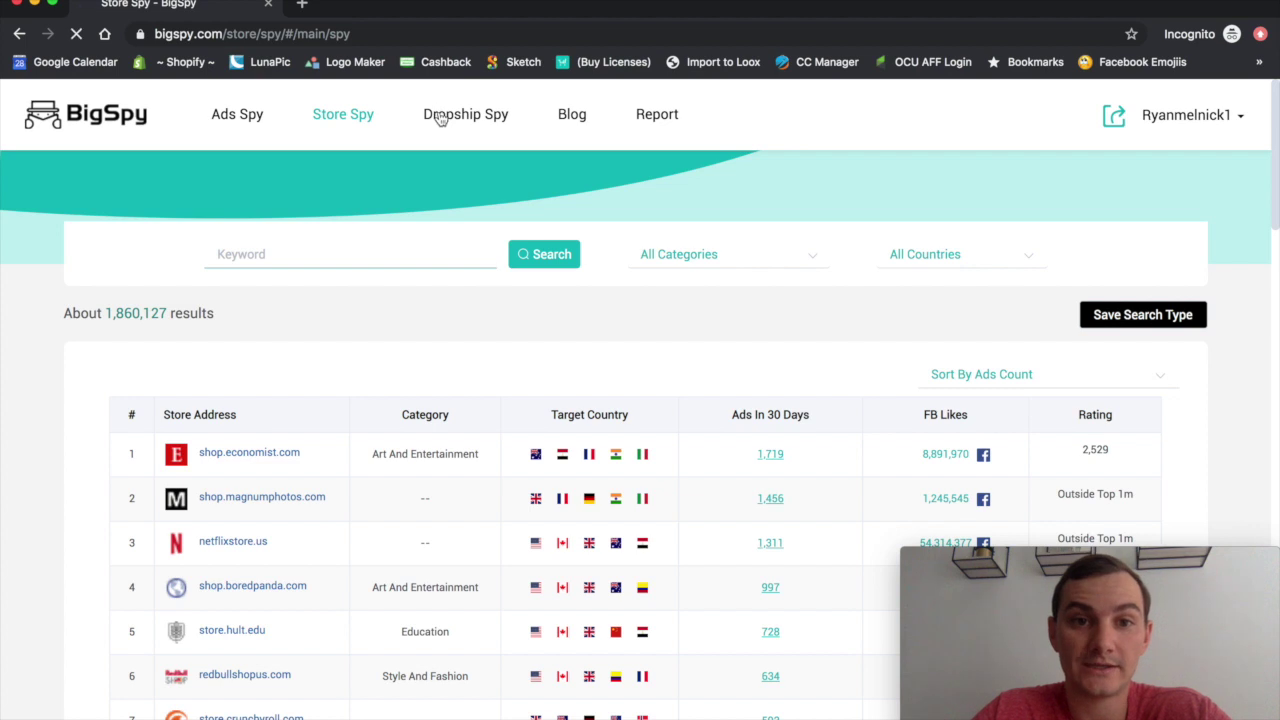
Step: Open the QCY earbuds details: $69.90 price, $15.98 cost, $53.92 margin
{"action": "scroll", "coordinate": [540, 372], "scroll_direction": "down", "scroll_amount": 1}
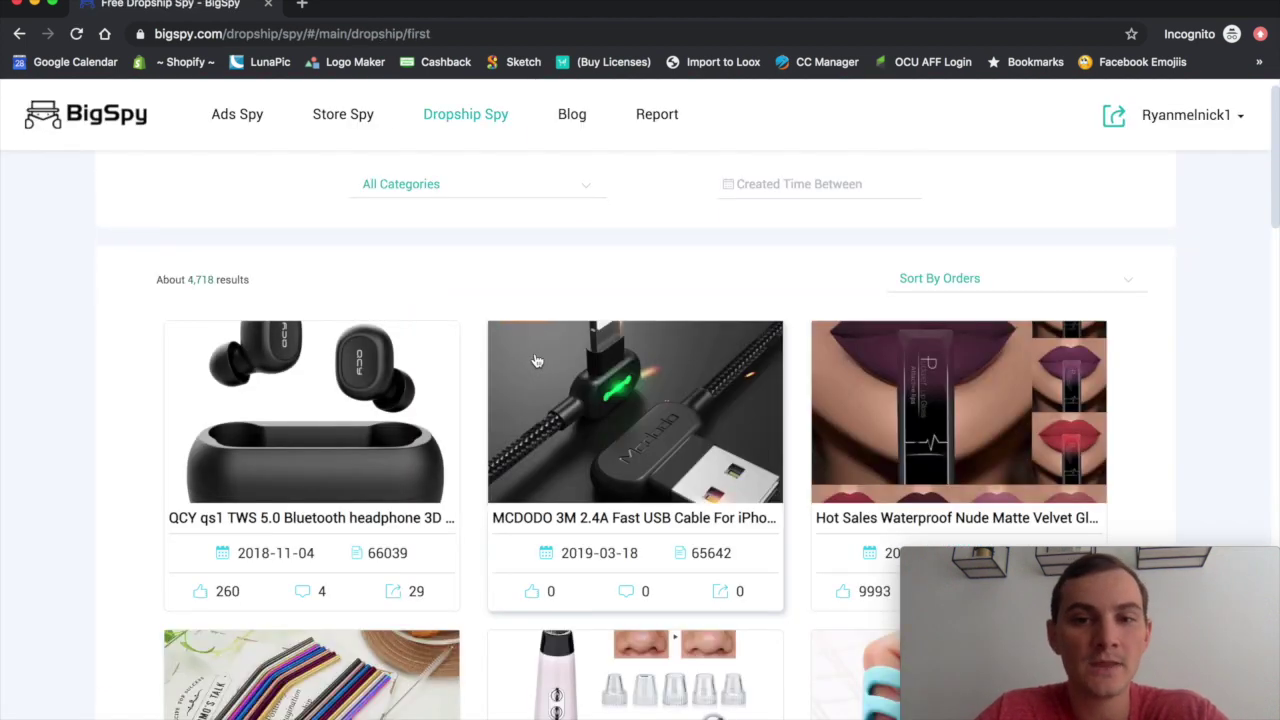
{"action": "scroll", "coordinate": [536, 361], "scroll_direction": "down", "scroll_amount": 2}
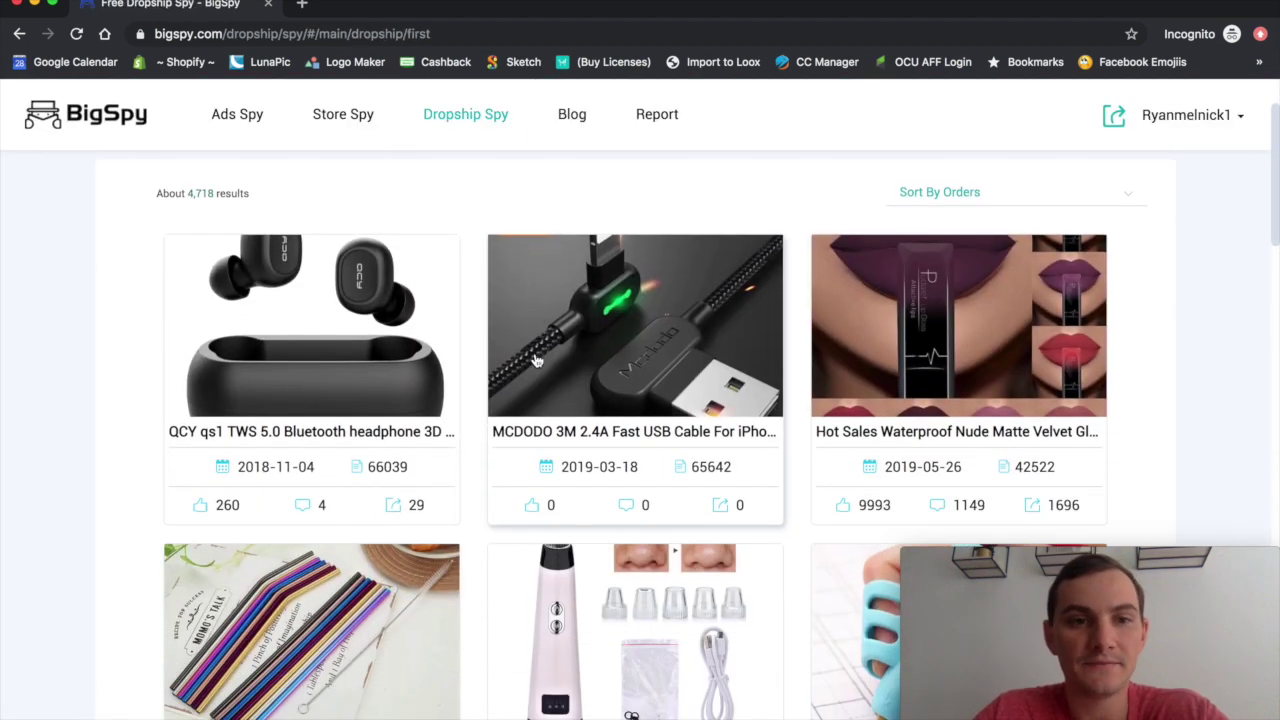
{"action": "left_click", "coordinate": [393, 365]}
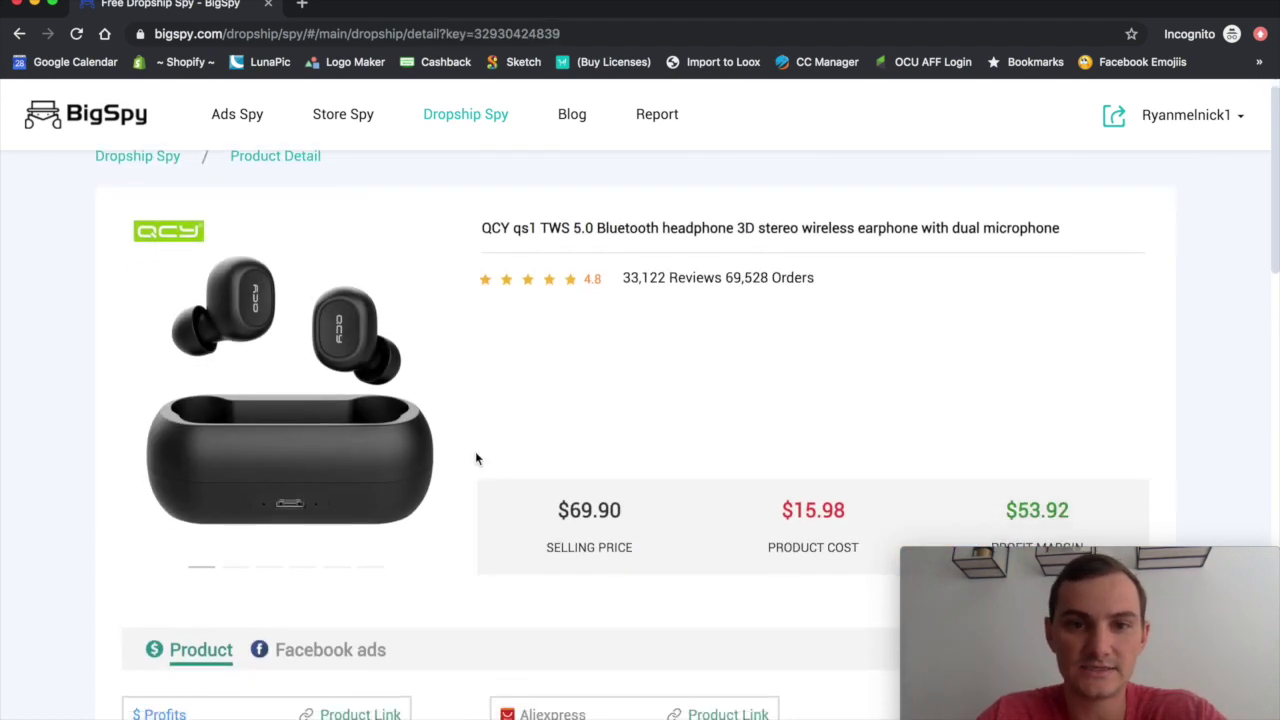
{"action": "scroll", "coordinate": [476, 458], "scroll_direction": "down", "scroll_amount": 2}
{"action": "scroll", "coordinate": [714, 394], "scroll_direction": "up", "scroll_amount": 2}
{"action": "scroll", "coordinate": [744, 450], "scroll_direction": "down", "scroll_amount": 2}
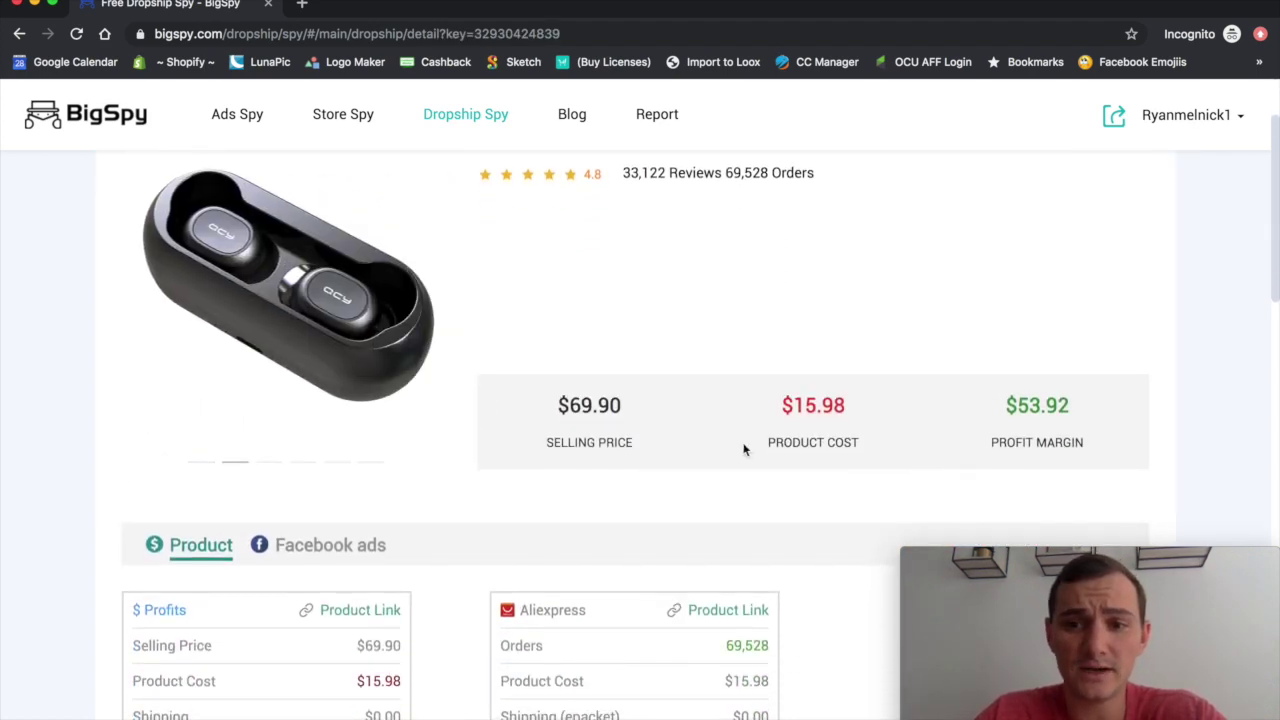
{"action": "scroll", "coordinate": [850, 400], "scroll_direction": "down", "scroll_amount": 2}
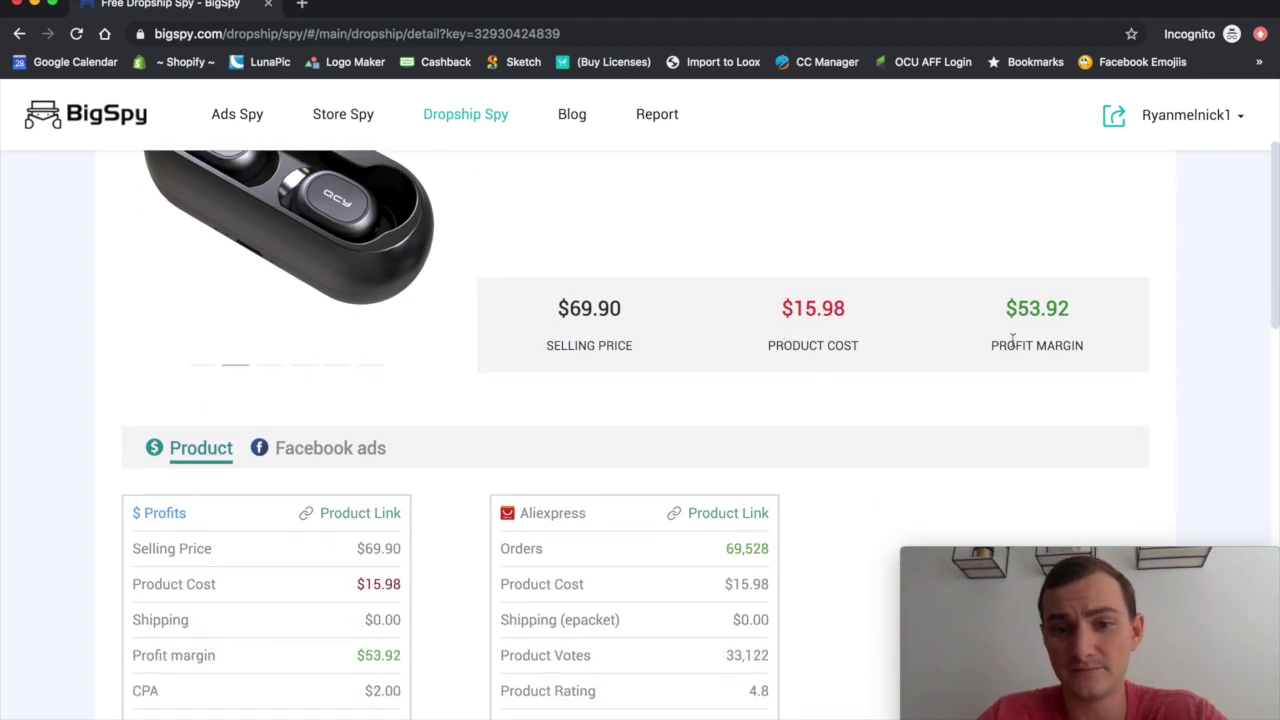
{"action": "scroll", "coordinate": [1010, 345], "scroll_direction": "down", "scroll_amount": 1}
{"action": "scroll", "coordinate": [700, 430], "scroll_direction": "up", "scroll_amount": 1}
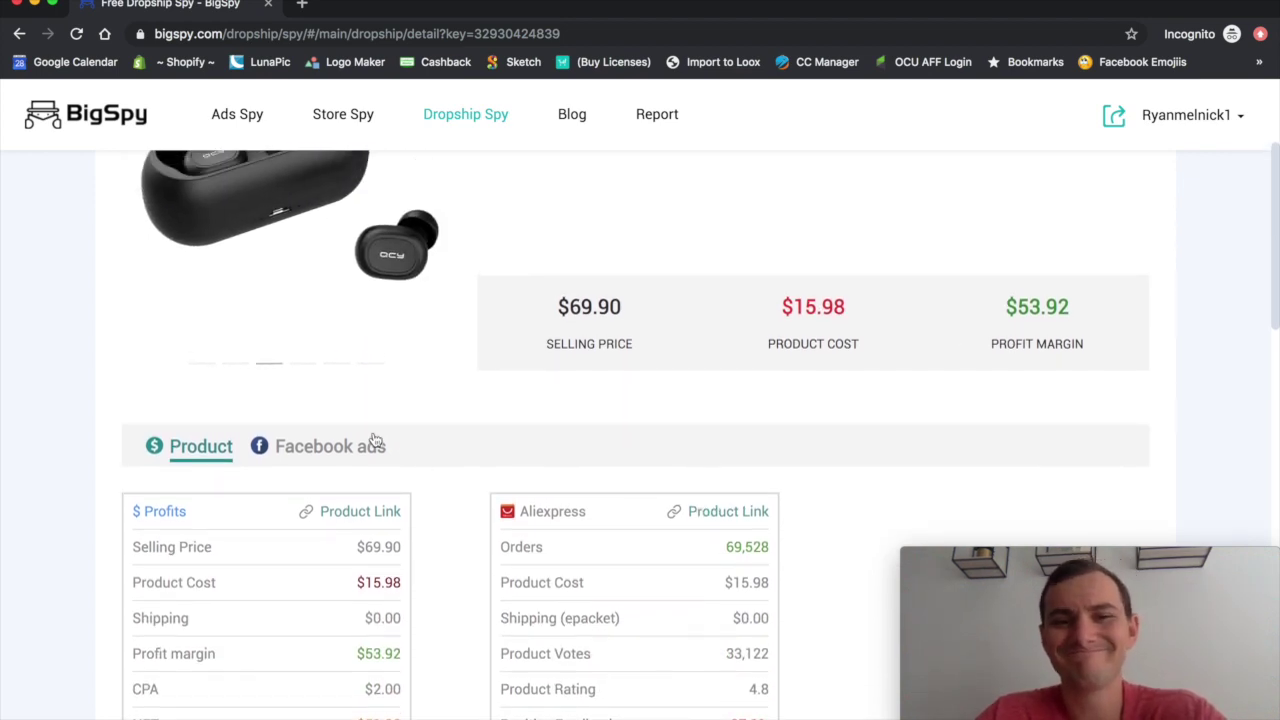
Step: View the QCY earbuds' Facebook ads, then return via the Product tab to the product grid
{"action": "left_click", "coordinate": [368, 444]}
{"action": "scroll", "coordinate": [568, 491], "scroll_direction": "down", "scroll_amount": 3}
{"action": "scroll", "coordinate": [568, 491], "scroll_direction": "down", "scroll_amount": 2}
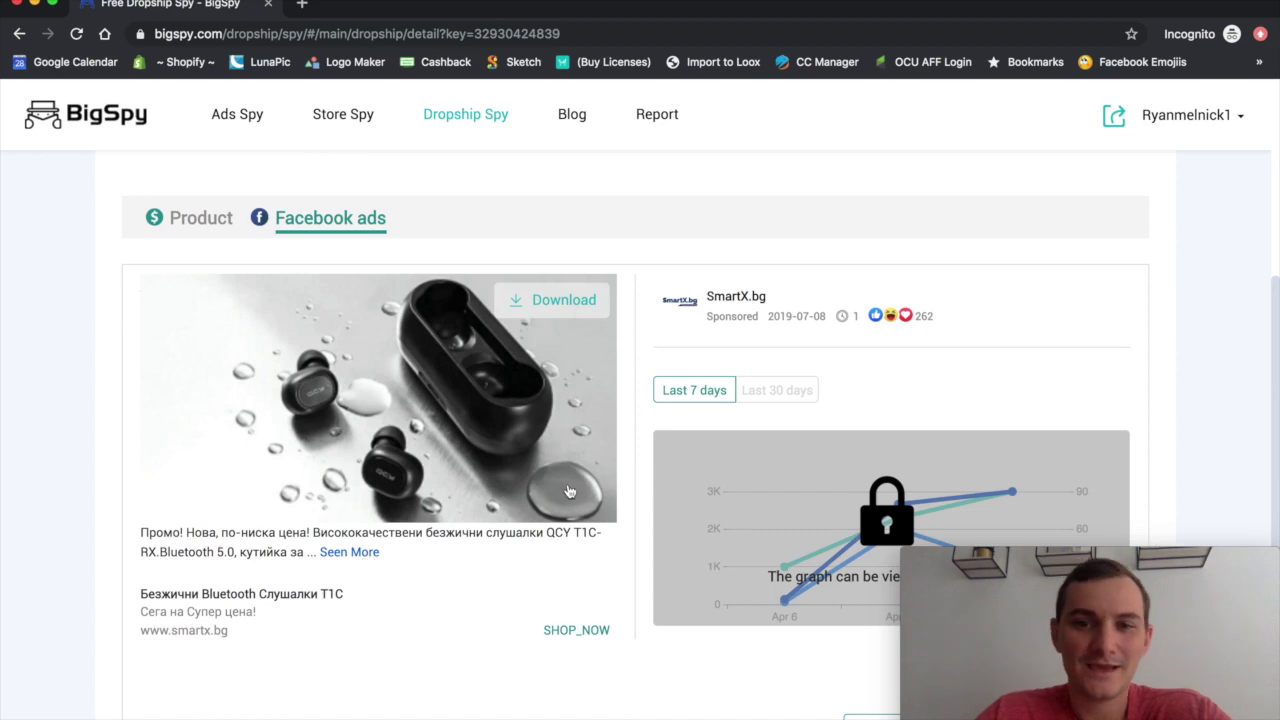
{"action": "scroll", "coordinate": [563, 424], "scroll_direction": "up", "scroll_amount": 5}
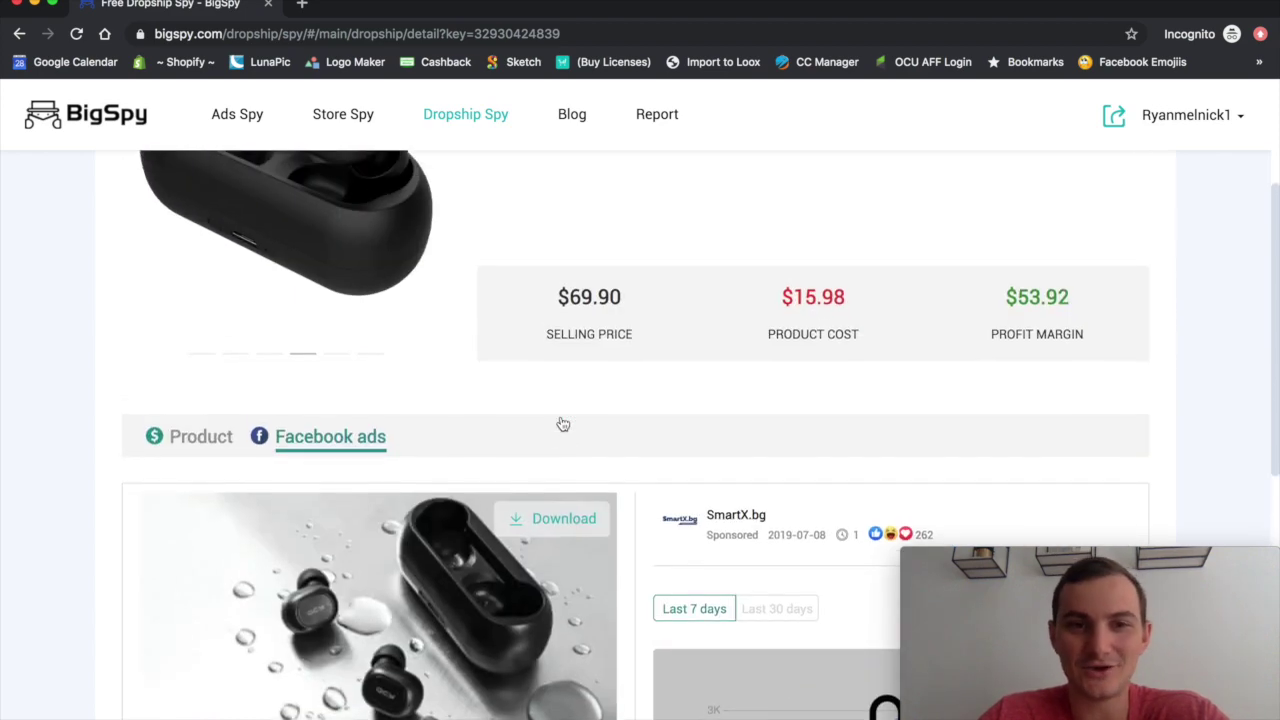
{"action": "left_click", "coordinate": [201, 438]}
{"action": "scroll", "coordinate": [567, 424], "scroll_direction": "up", "scroll_amount": 3}
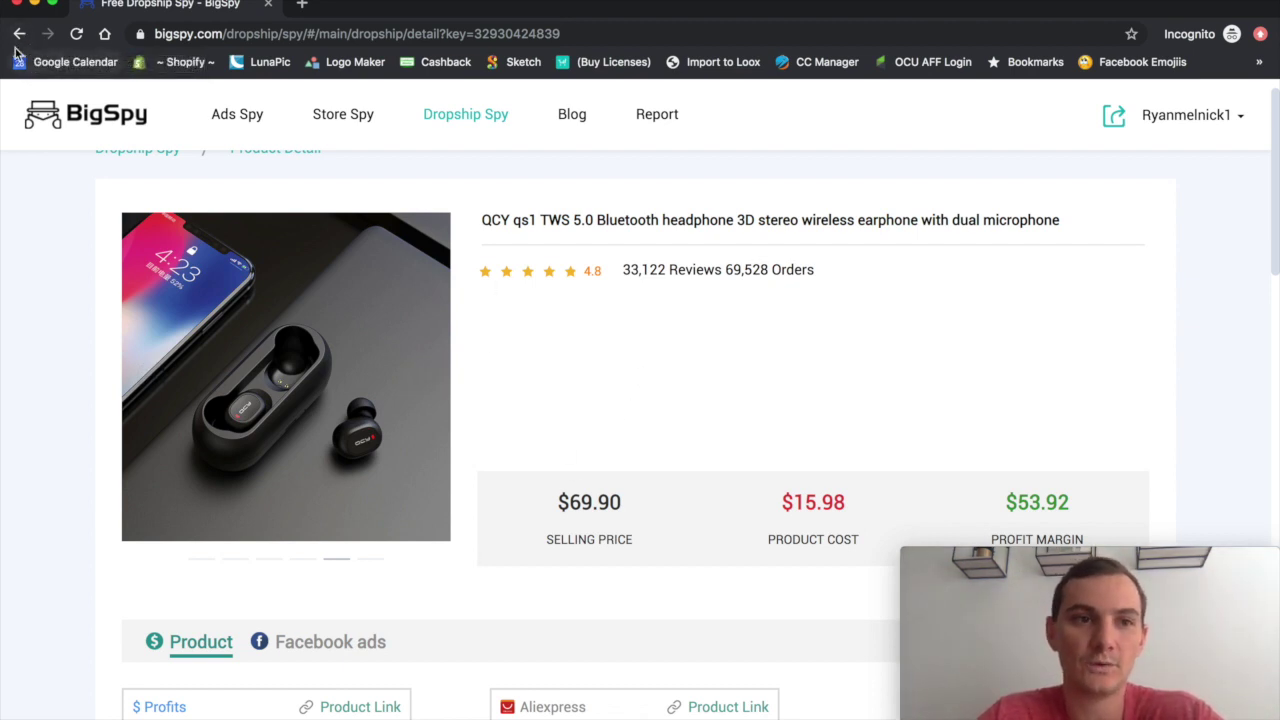
{"action": "left_click", "coordinate": [19, 37]}
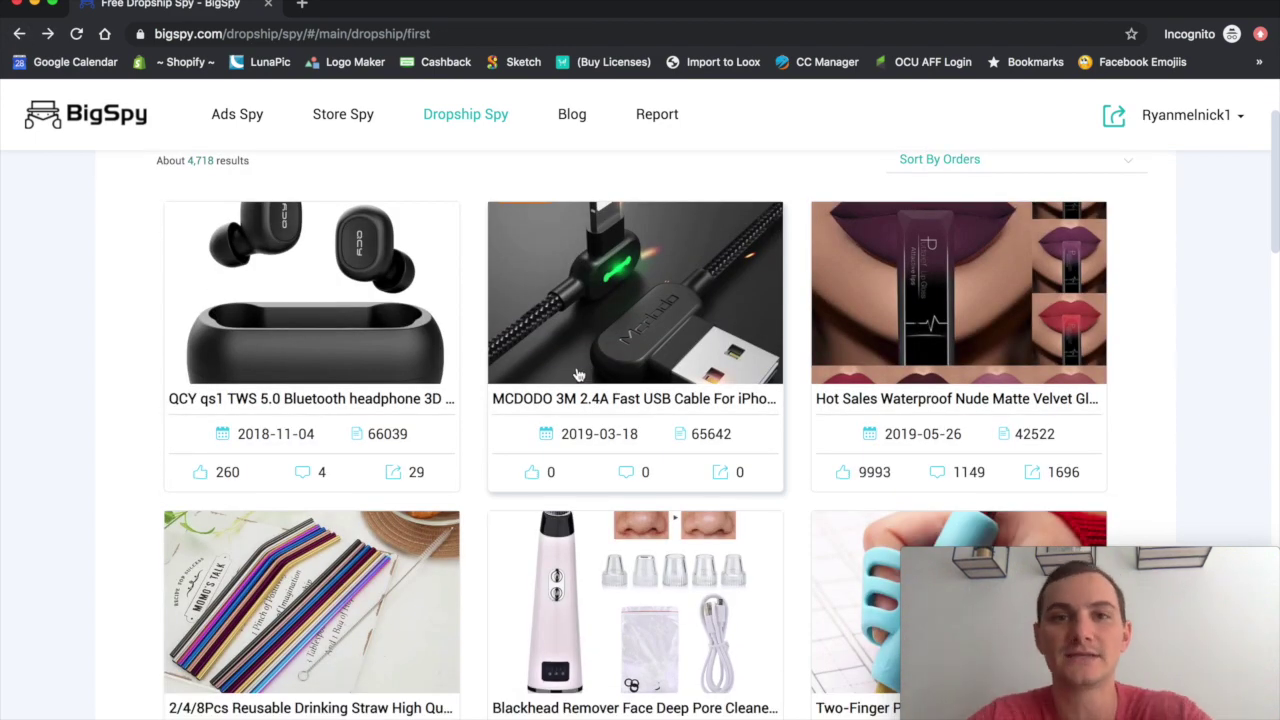
Step: Scroll down through the first page of the Dropship Spy product grid
{"action": "scroll", "coordinate": [587, 440], "scroll_direction": "down", "scroll_amount": 2}
{"action": "scroll", "coordinate": [560, 440], "scroll_direction": "down", "scroll_amount": 2}
{"action": "scroll", "coordinate": [450, 438], "scroll_direction": "up", "scroll_amount": 5}
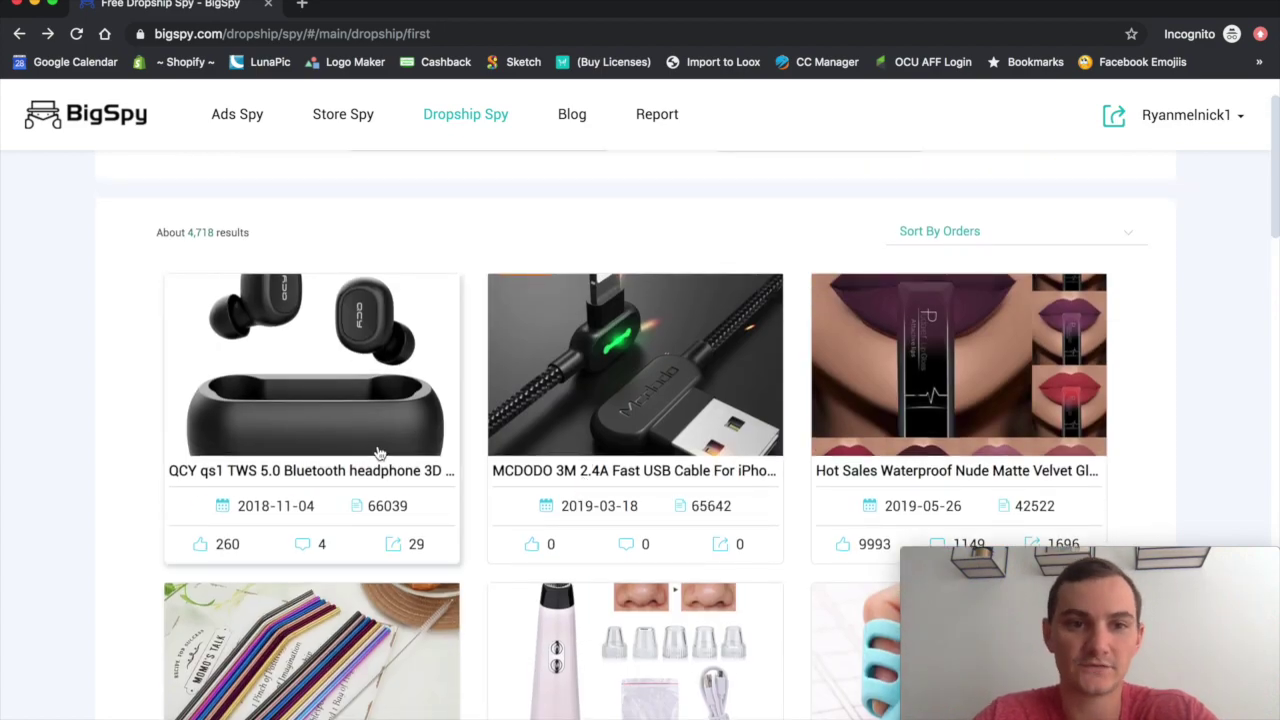
{"action": "scroll", "coordinate": [663, 491], "scroll_direction": "down", "scroll_amount": 4}
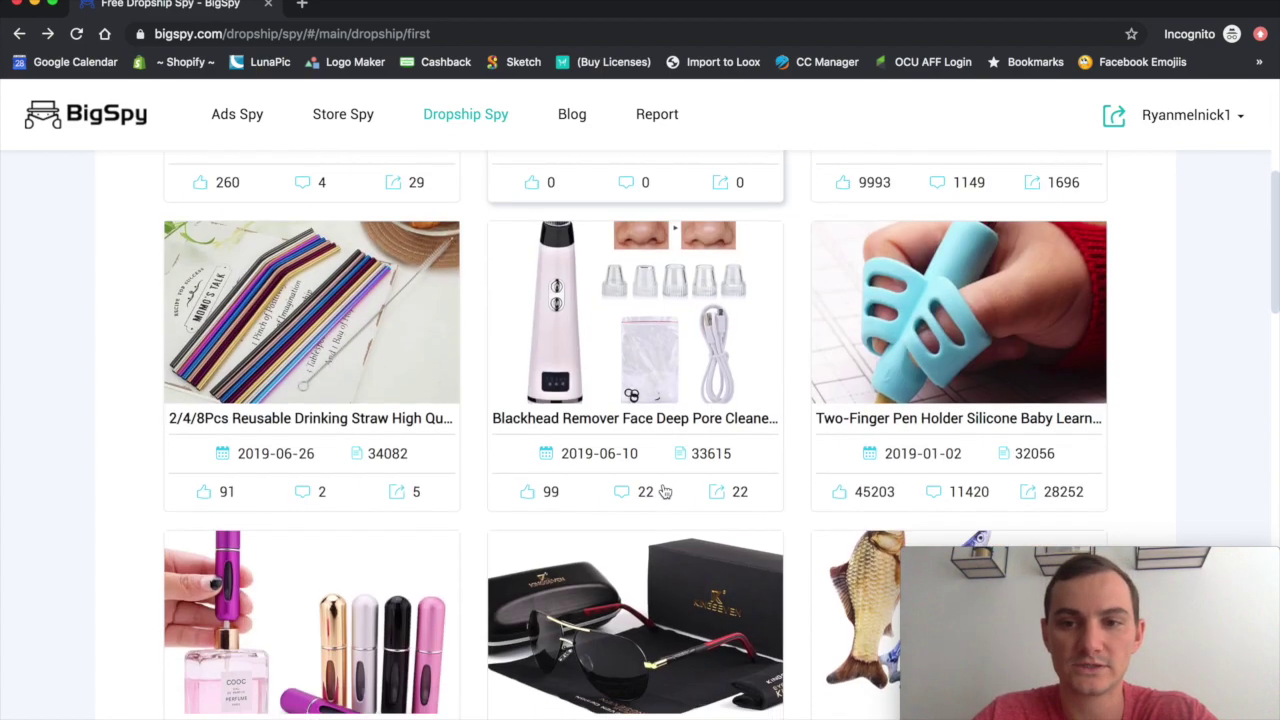
{"action": "scroll", "coordinate": [663, 491], "scroll_direction": "down", "scroll_amount": 5}
{"action": "scroll", "coordinate": [663, 491], "scroll_direction": "down", "scroll_amount": 2}
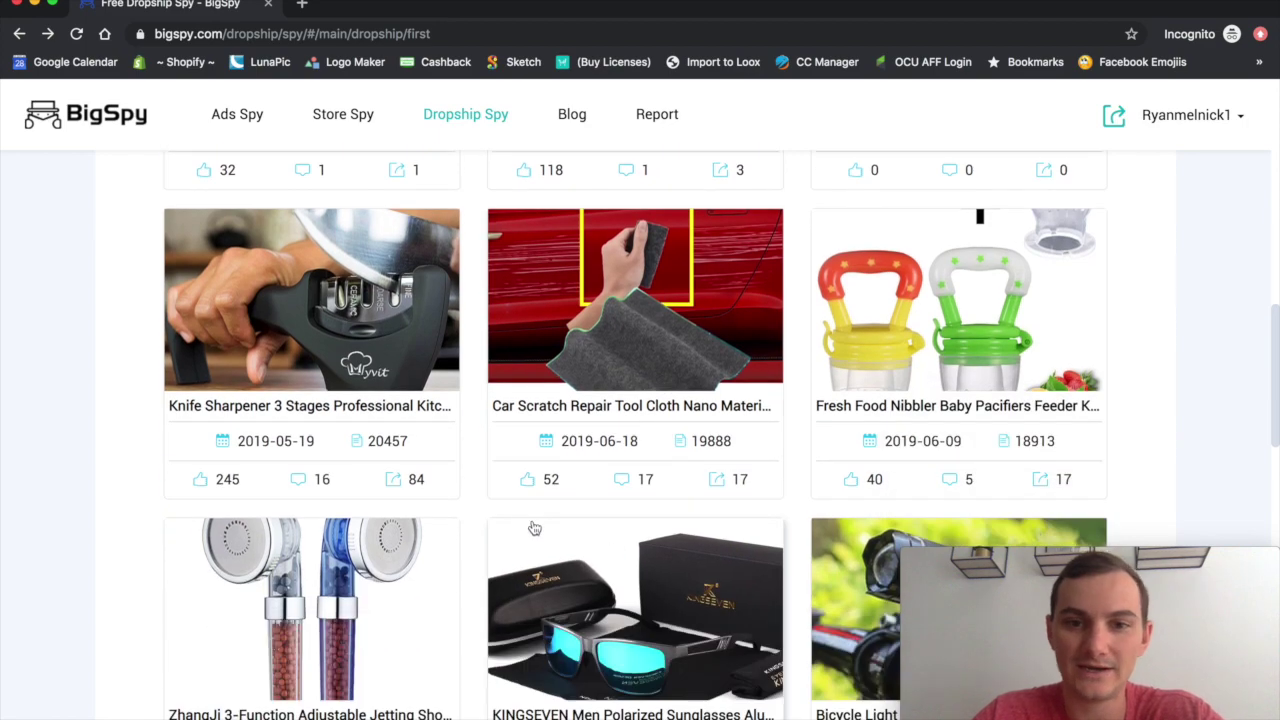
{"action": "scroll", "coordinate": [531, 529], "scroll_direction": "down", "scroll_amount": 4}
{"action": "scroll", "coordinate": [533, 527], "scroll_direction": "down", "scroll_amount": 5}
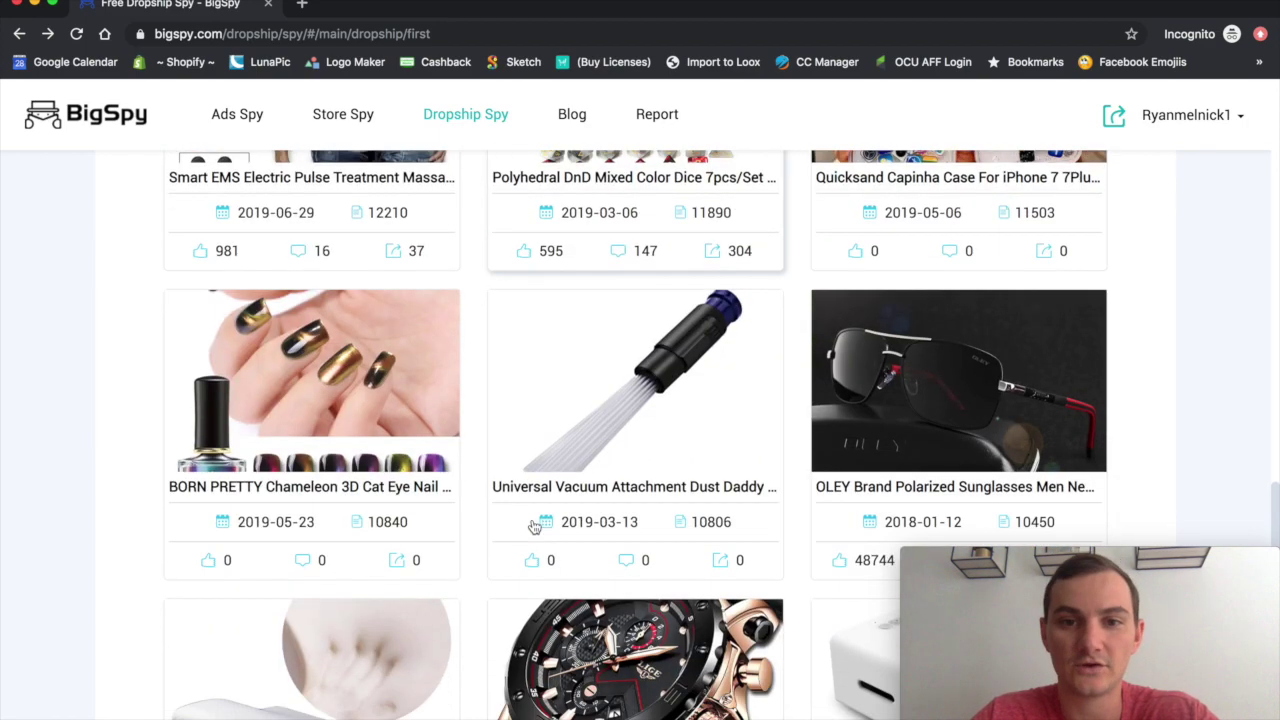
{"action": "scroll", "coordinate": [531, 526], "scroll_direction": "down", "scroll_amount": 3}
{"action": "scroll", "coordinate": [531, 526], "scroll_direction": "down", "scroll_amount": 2}
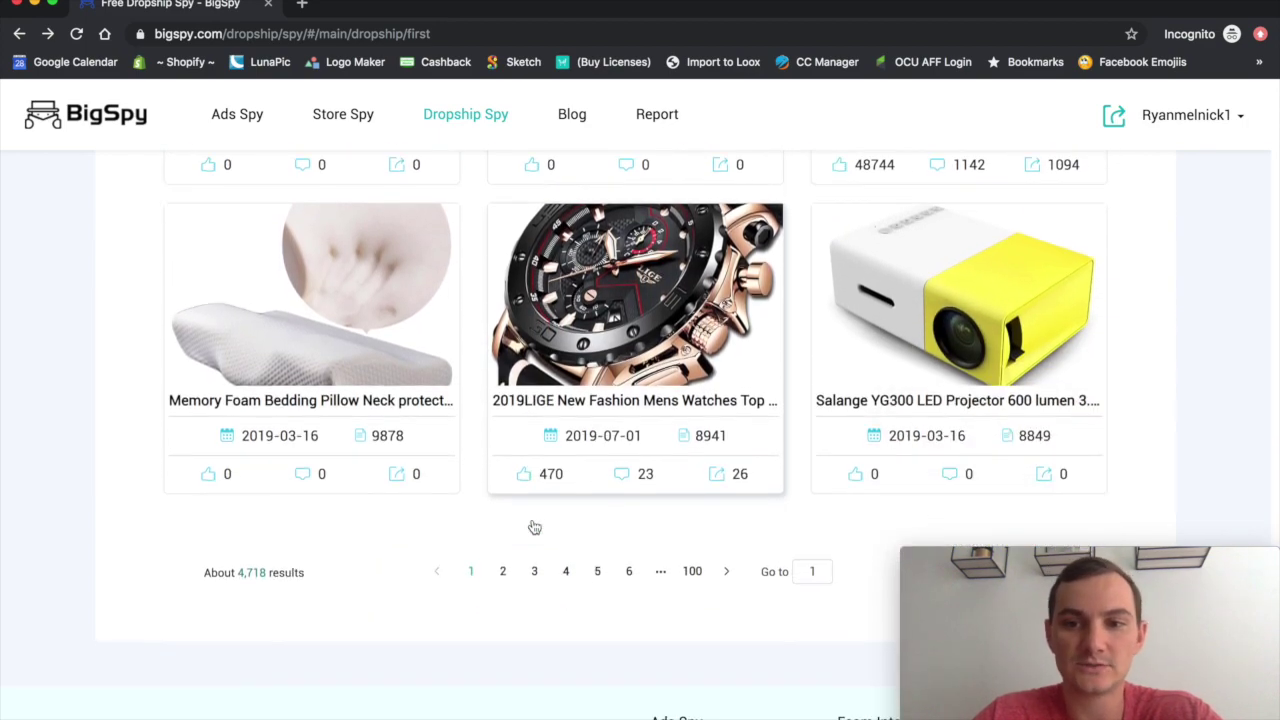
Step: Browse results page 2, including the OLEY sunglasses, foam airplane and LARATH car compound
{"action": "left_click", "coordinate": [501, 578]}
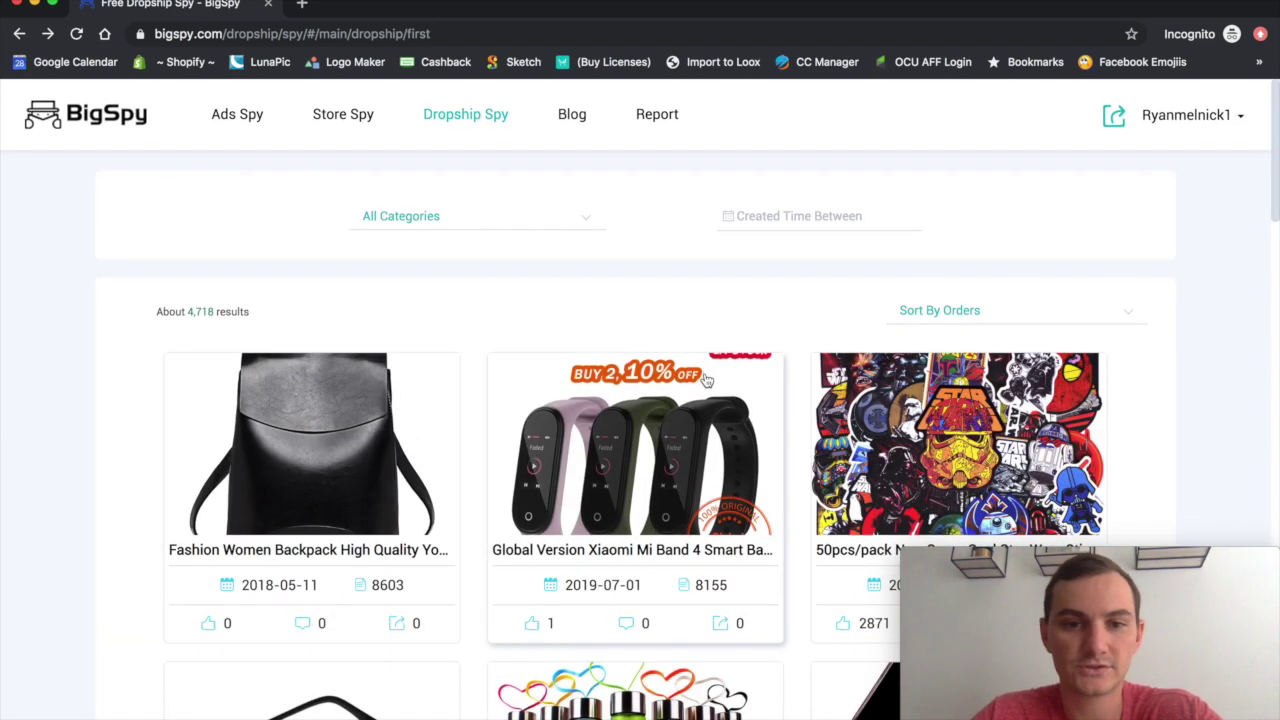
{"action": "scroll", "coordinate": [550, 500], "scroll_direction": "down", "scroll_amount": 3}
{"action": "scroll", "coordinate": [691, 557], "scroll_direction": "down", "scroll_amount": 1}
{"action": "scroll", "coordinate": [691, 557], "scroll_direction": "down", "scroll_amount": 1}
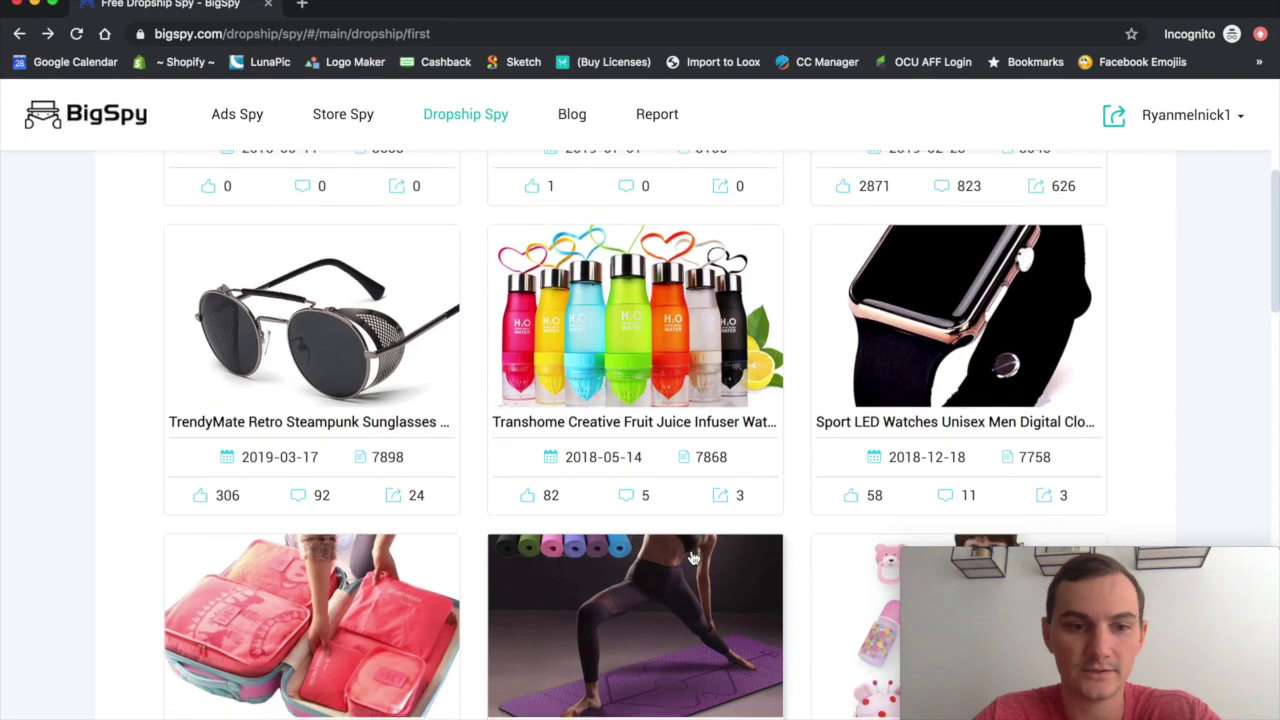
{"action": "scroll", "coordinate": [691, 557], "scroll_direction": "down", "scroll_amount": 1}
{"action": "scroll", "coordinate": [691, 557], "scroll_direction": "down", "scroll_amount": 2}
{"action": "scroll", "coordinate": [693, 558], "scroll_direction": "down", "scroll_amount": 1}
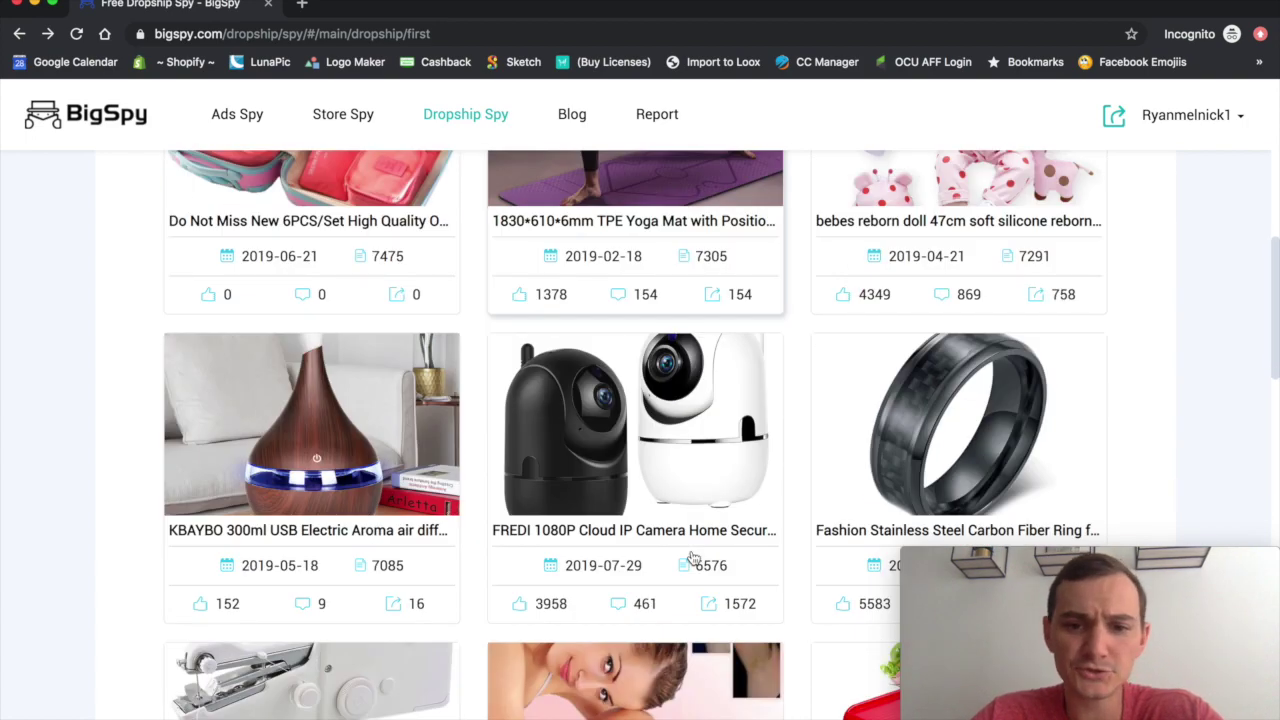
{"action": "scroll", "coordinate": [693, 558], "scroll_direction": "down", "scroll_amount": 4}
{"action": "scroll", "coordinate": [586, 491], "scroll_direction": "down", "scroll_amount": 4}
{"action": "scroll", "coordinate": [583, 497], "scroll_direction": "up", "scroll_amount": 1}
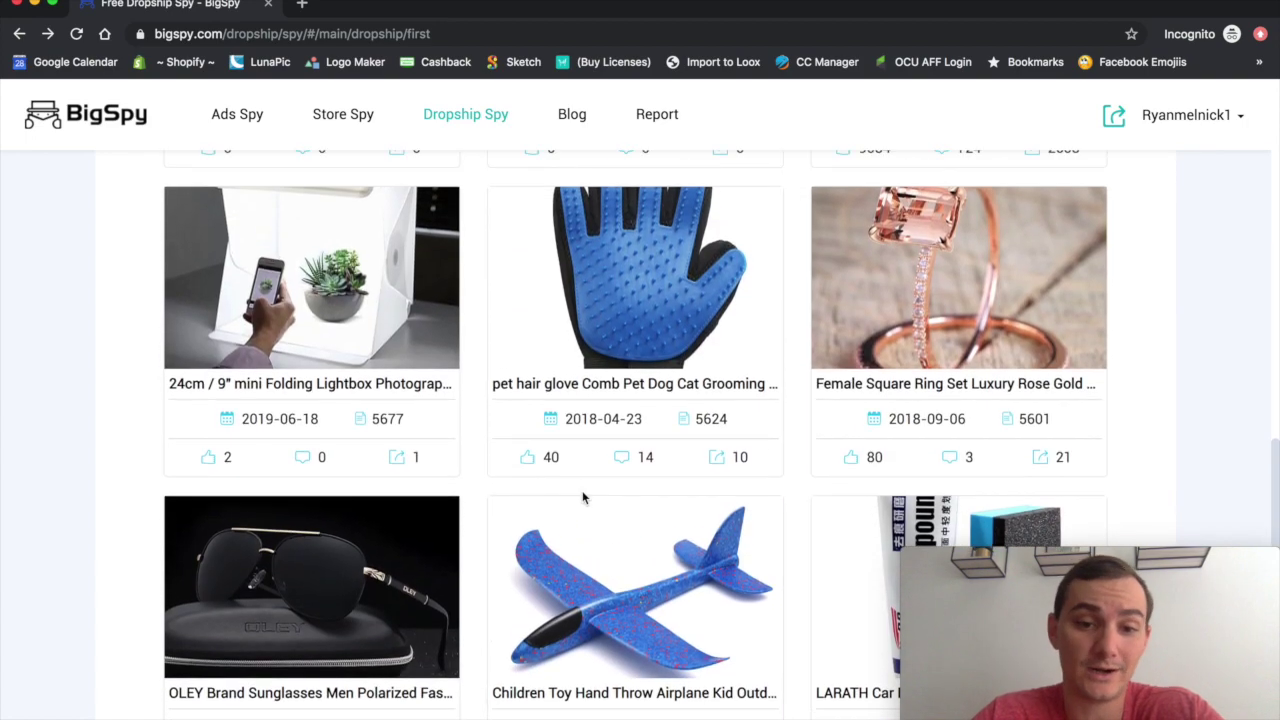
{"action": "scroll", "coordinate": [583, 497], "scroll_direction": "down", "scroll_amount": 3}
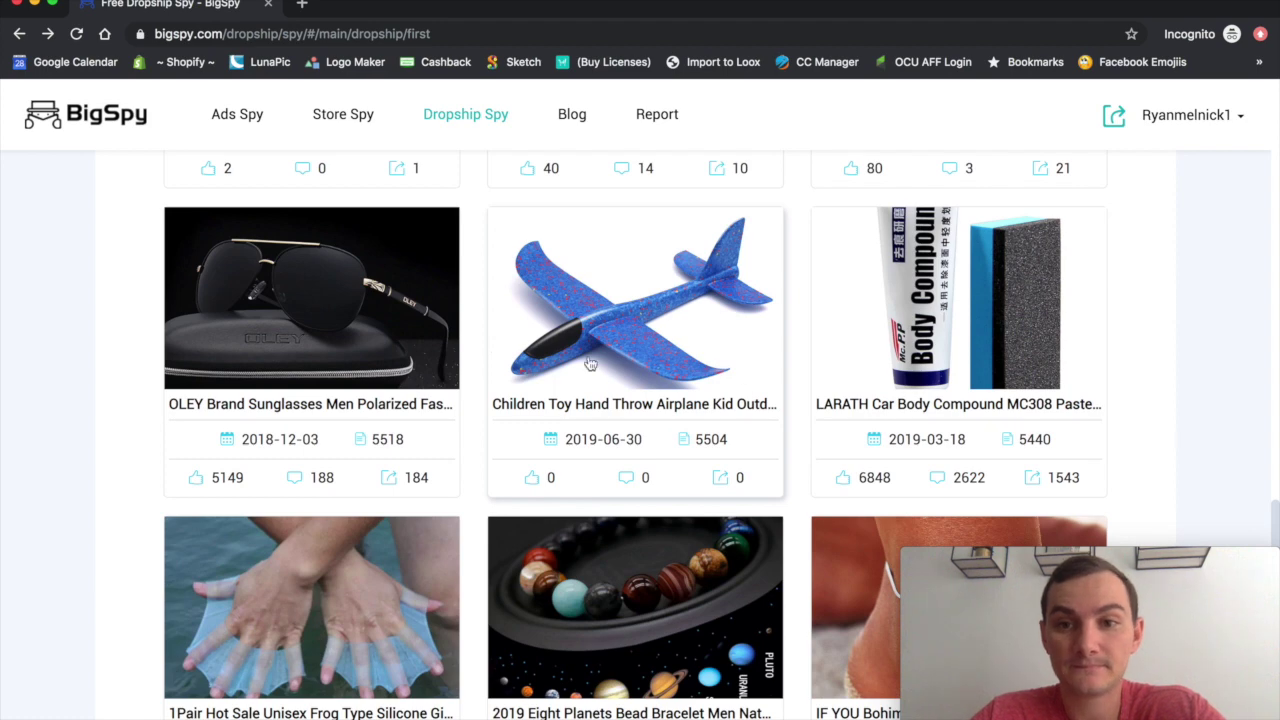
Step: Check the foam airplane's $13.73 profit margin, then return to the product list
{"action": "left_click", "coordinate": [691, 318]}
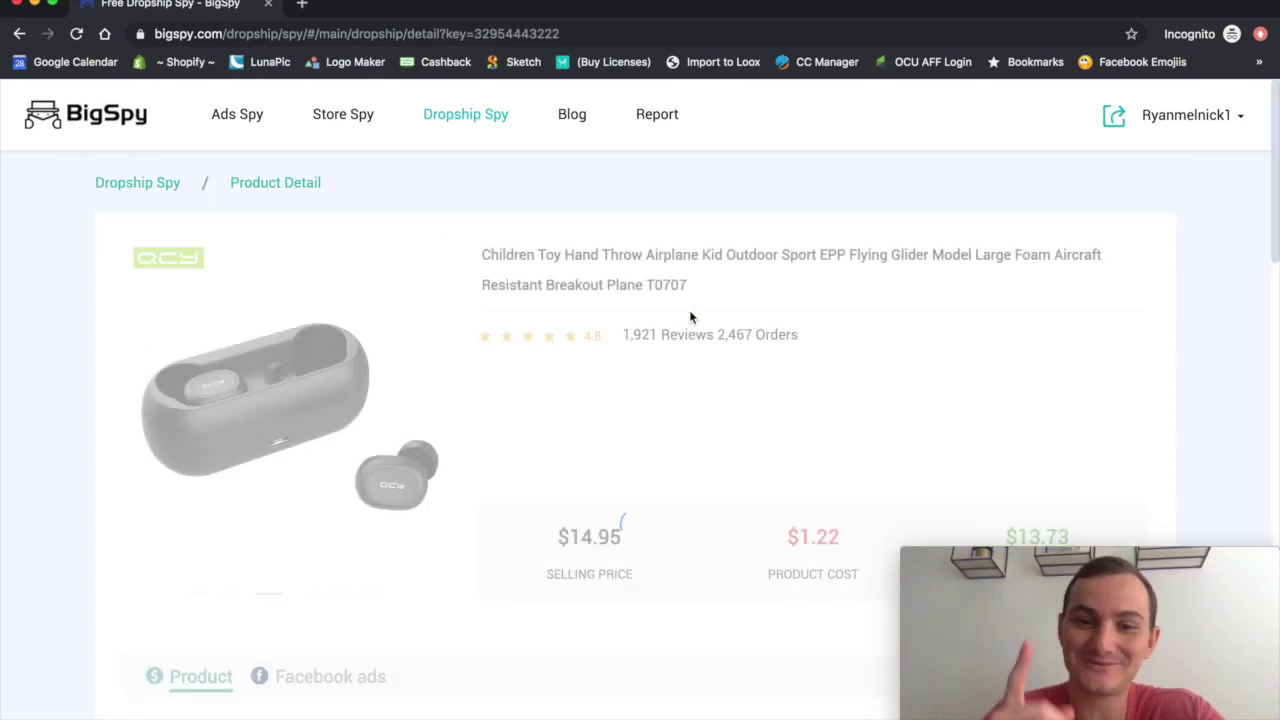
{"action": "scroll", "coordinate": [705, 400], "scroll_direction": "down", "scroll_amount": 1}
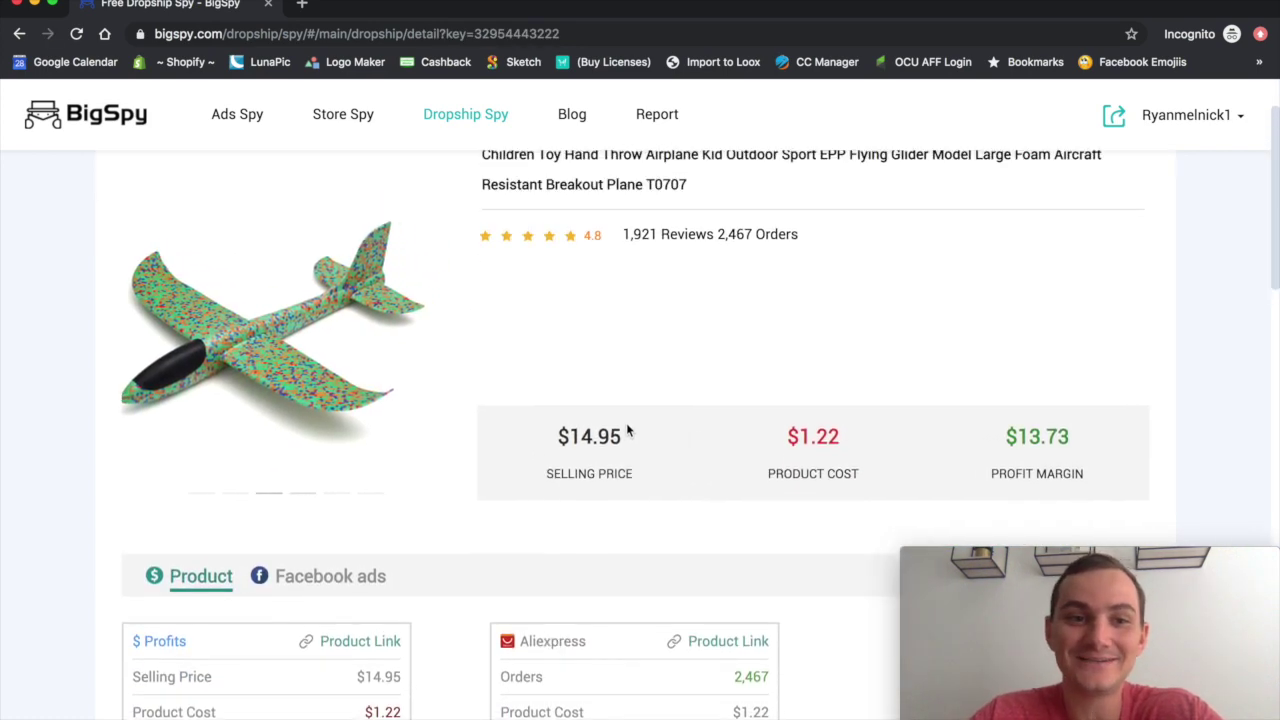
{"action": "scroll", "coordinate": [605, 448], "scroll_direction": "up", "scroll_amount": 1}
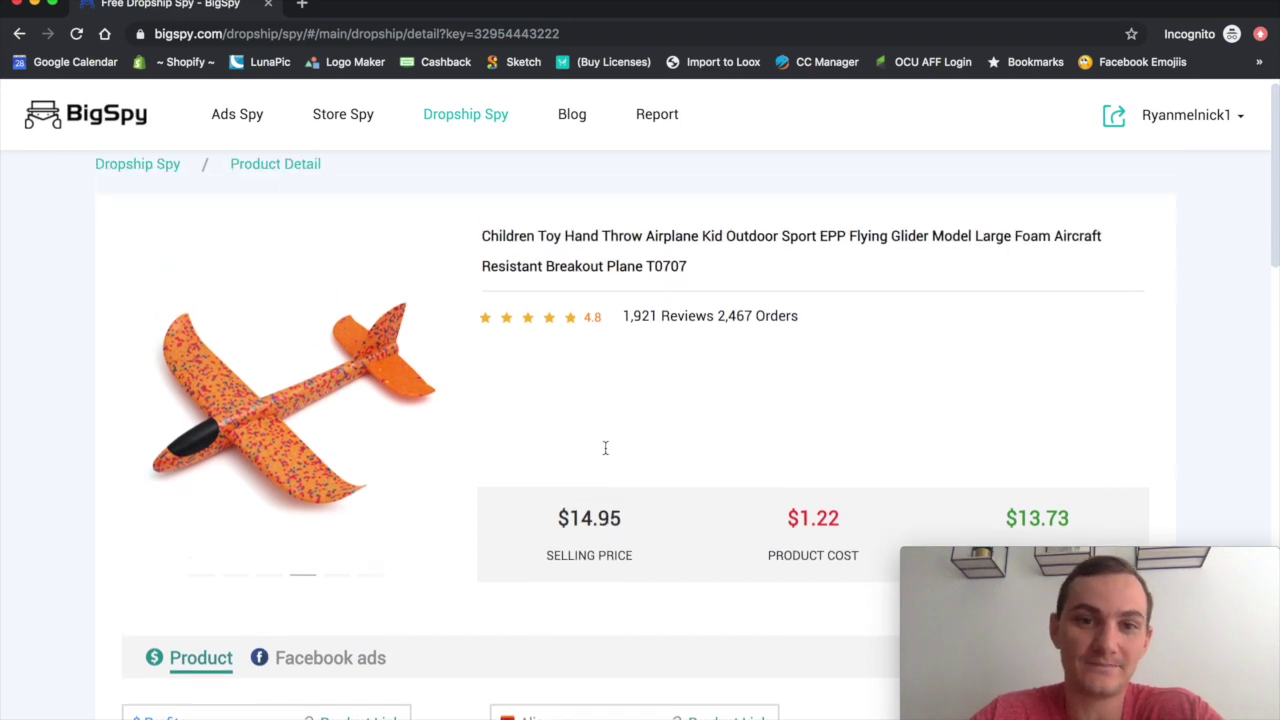
{"action": "left_click", "coordinate": [22, 34]}
Step: Browse Dropship Spy results page 3, then switch to Ads Spy's Facebook ads
{"action": "scroll", "coordinate": [523, 366], "scroll_direction": "down", "scroll_amount": 3}
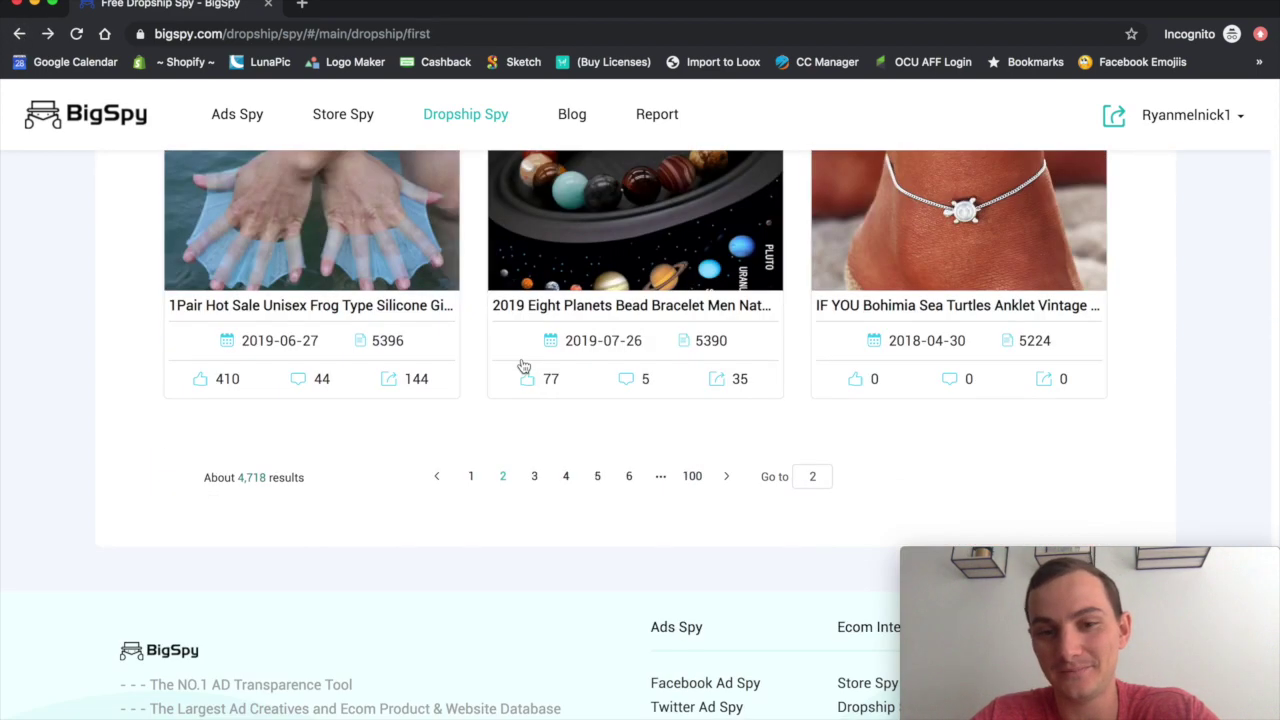
{"action": "left_click", "coordinate": [533, 477]}
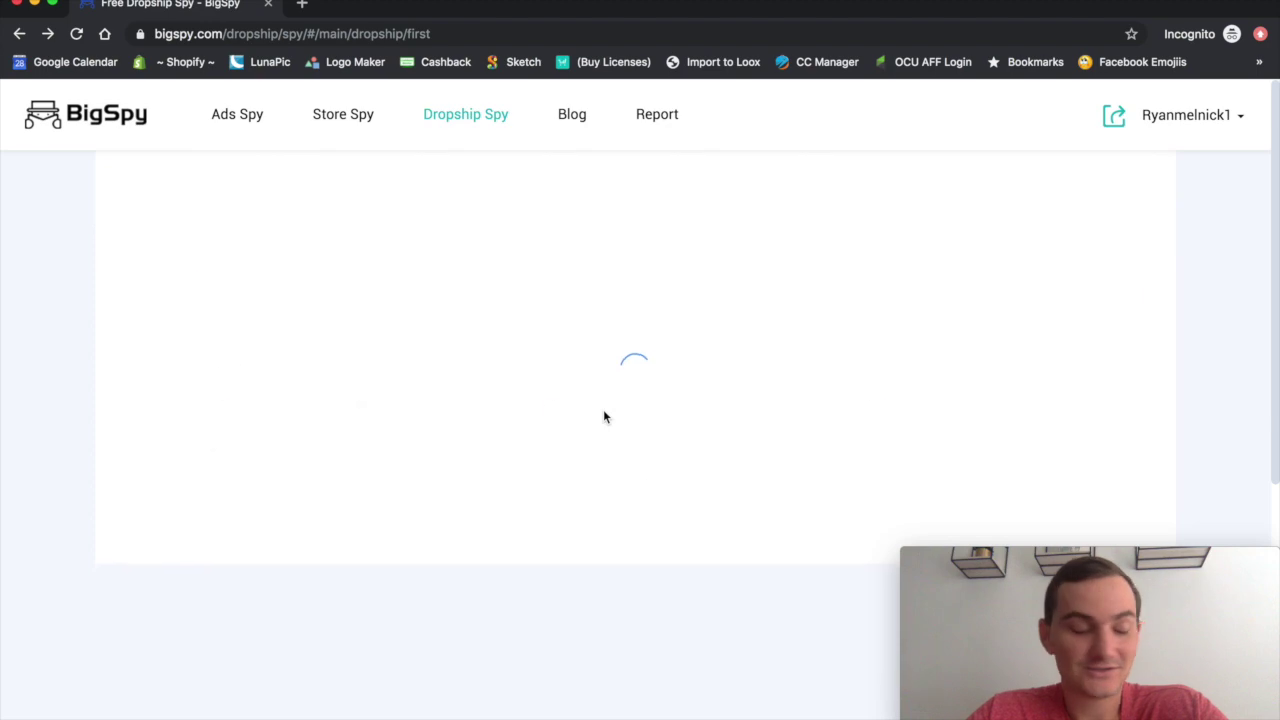
{"action": "scroll", "coordinate": [615, 430], "scroll_direction": "down", "scroll_amount": 3}
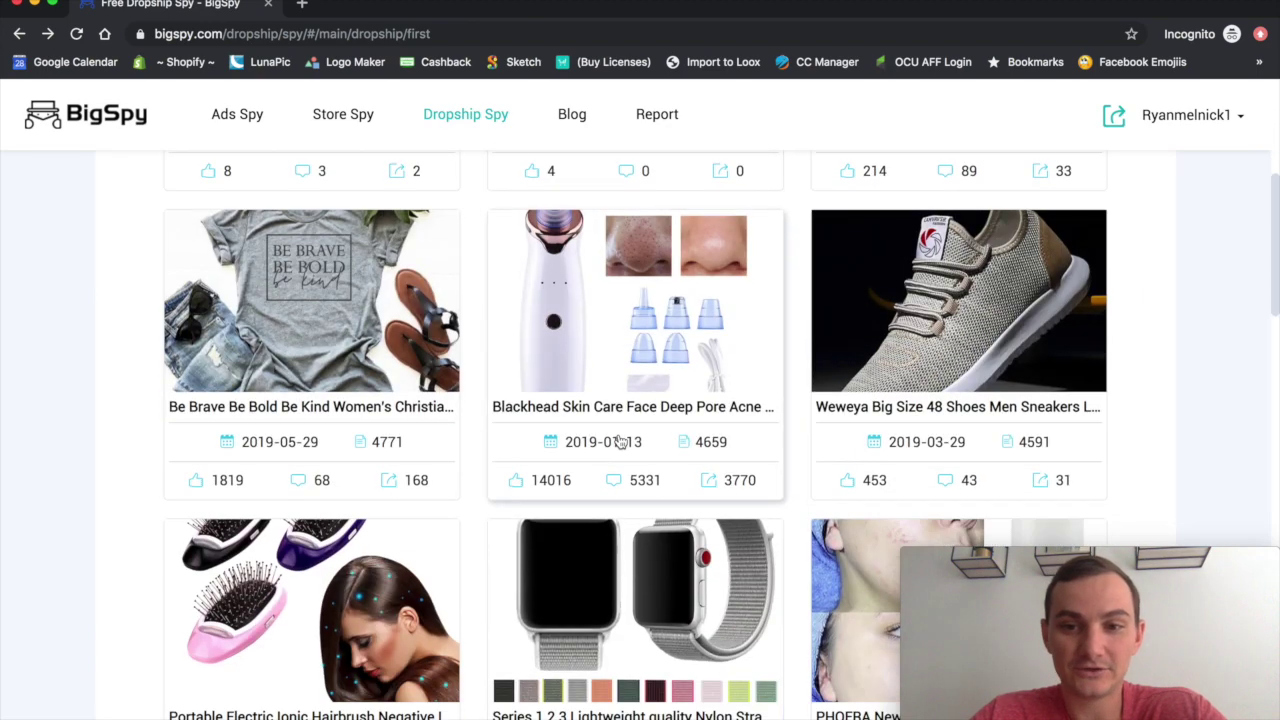
{"action": "scroll", "coordinate": [620, 441], "scroll_direction": "up", "scroll_amount": 5}
{"action": "scroll", "coordinate": [680, 470], "scroll_direction": "down", "scroll_amount": 10}
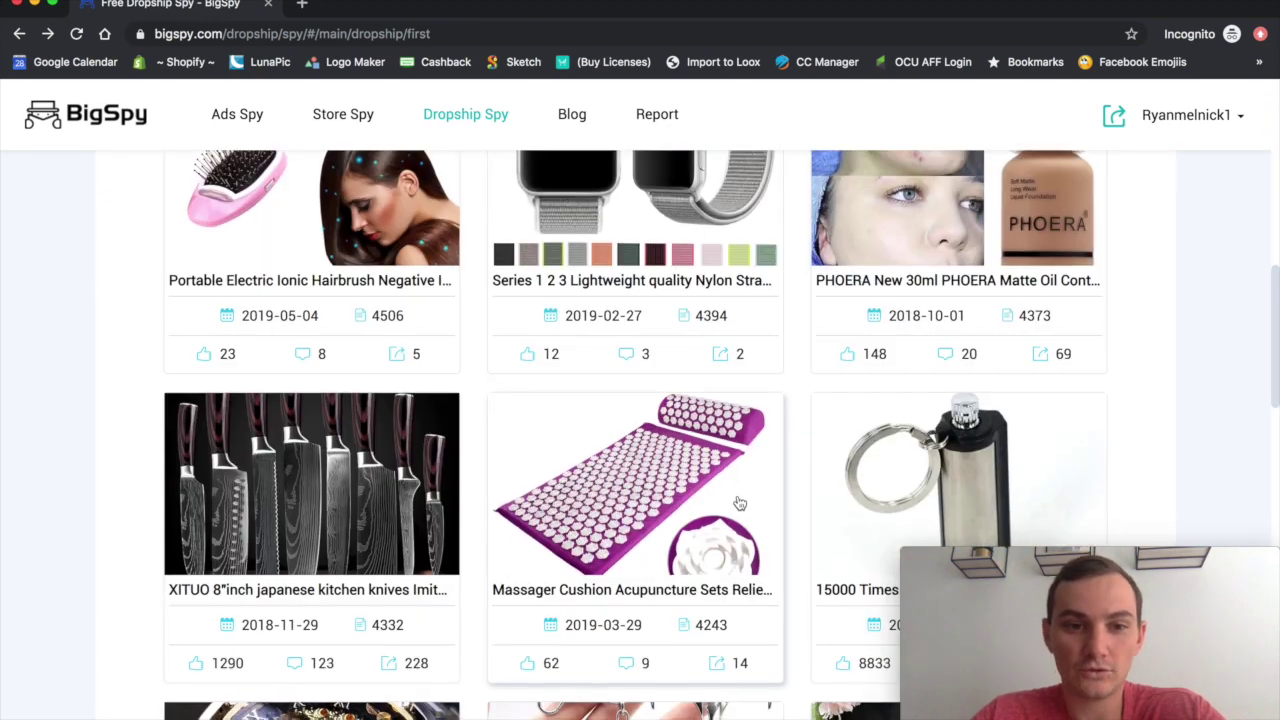
{"action": "scroll", "coordinate": [740, 502], "scroll_direction": "down", "scroll_amount": 5}
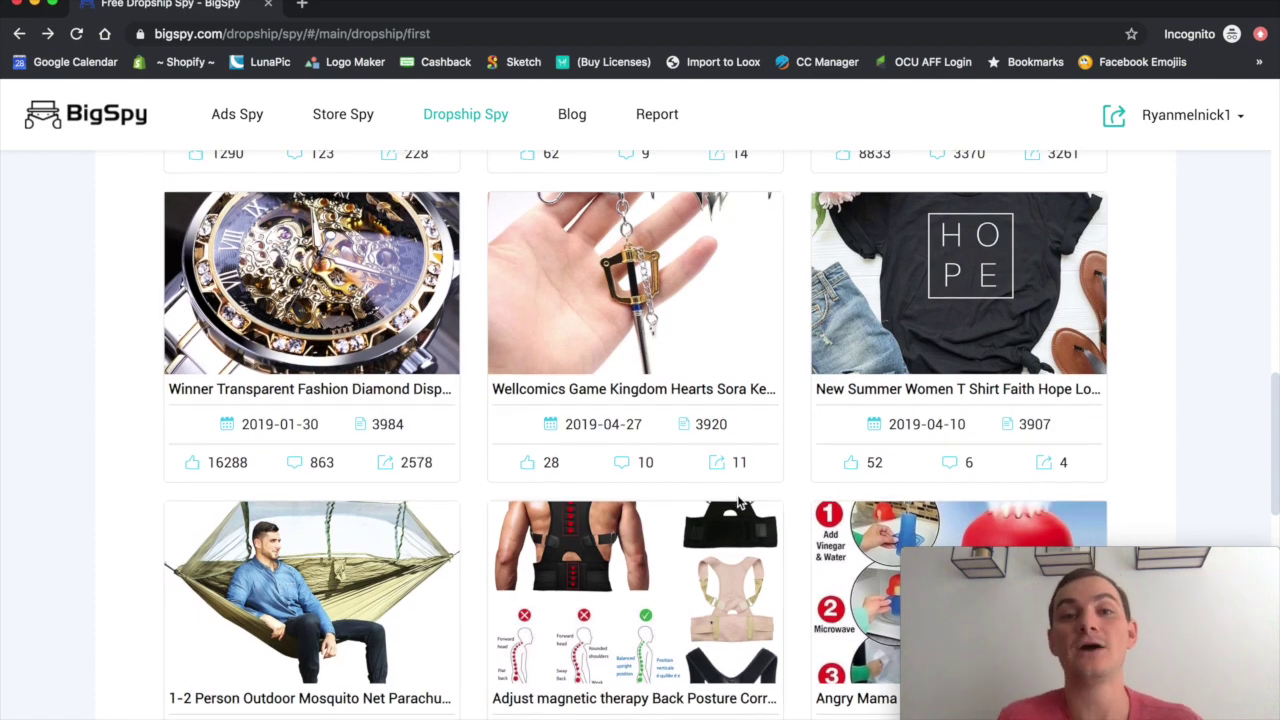
{"action": "scroll", "coordinate": [740, 502], "scroll_direction": "down", "scroll_amount": 5}
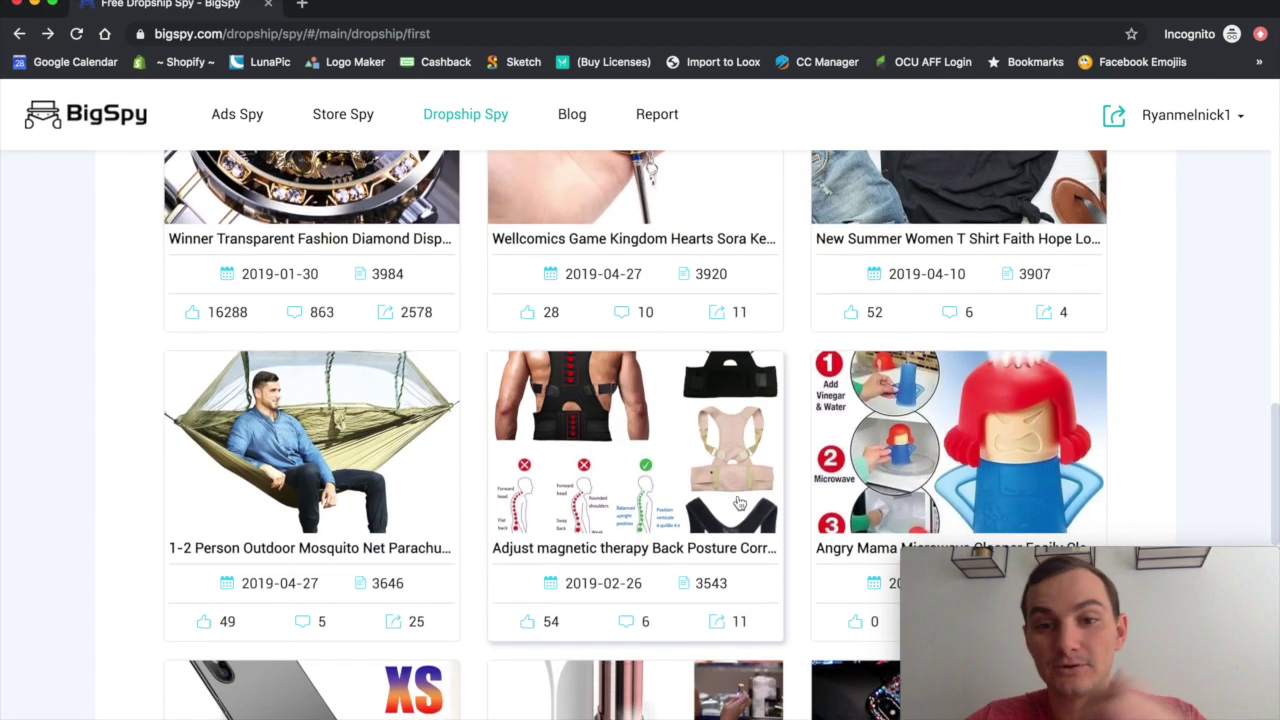
{"action": "scroll", "coordinate": [740, 502], "scroll_direction": "down", "scroll_amount": 1}
{"action": "scroll", "coordinate": [740, 502], "scroll_direction": "down", "scroll_amount": 3}
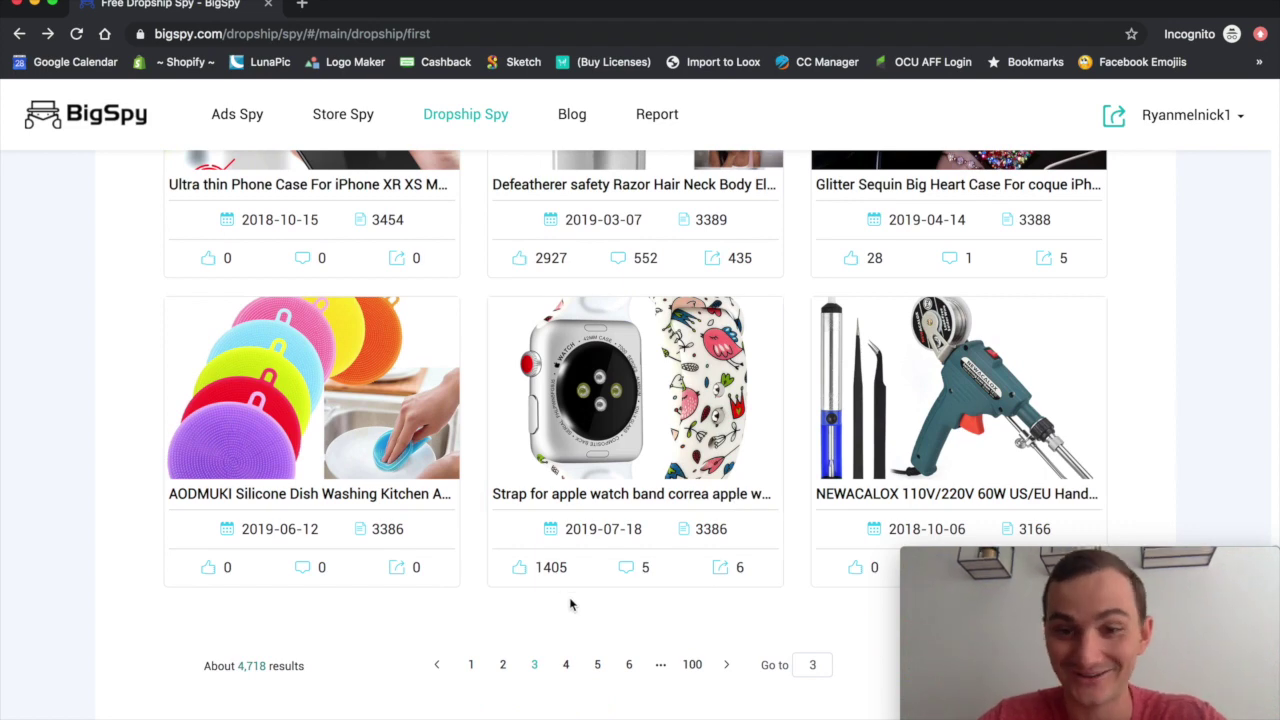
{"action": "scroll", "coordinate": [574, 586], "scroll_direction": "up", "scroll_amount": 3}
{"action": "scroll", "coordinate": [481, 366], "scroll_direction": "up", "scroll_amount": 4}
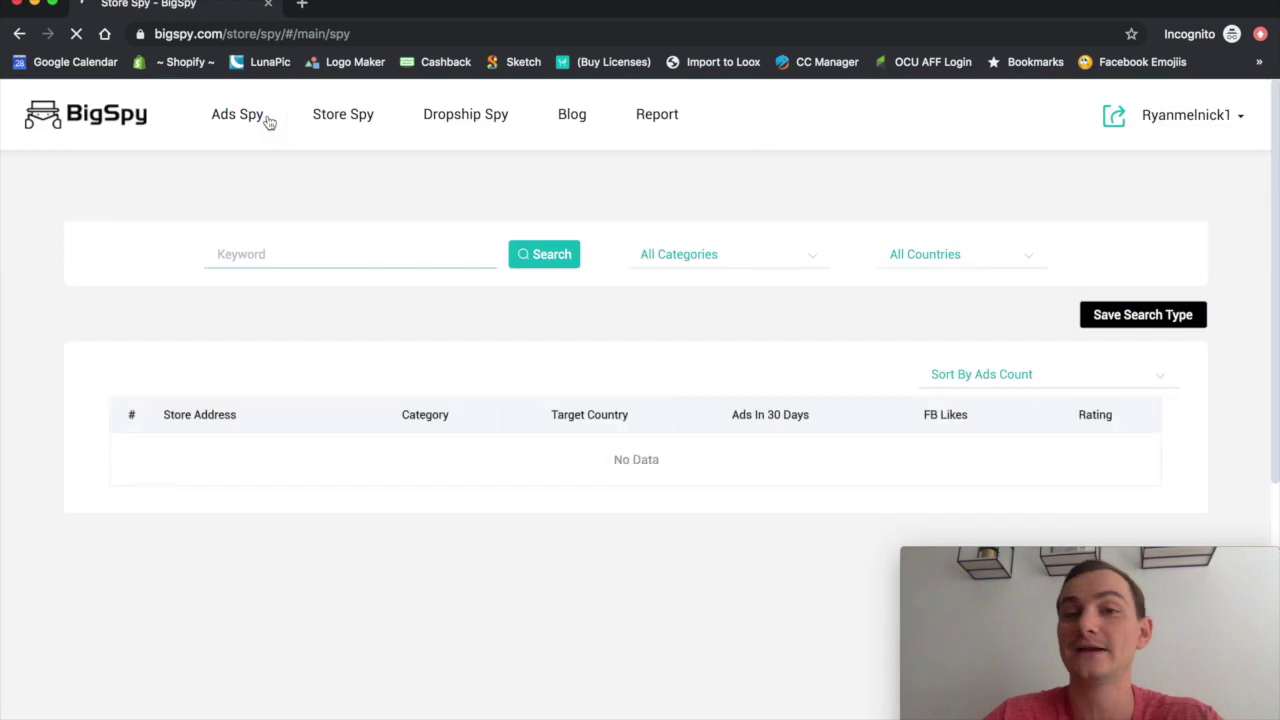
{"action": "left_click", "coordinate": [264, 117]}
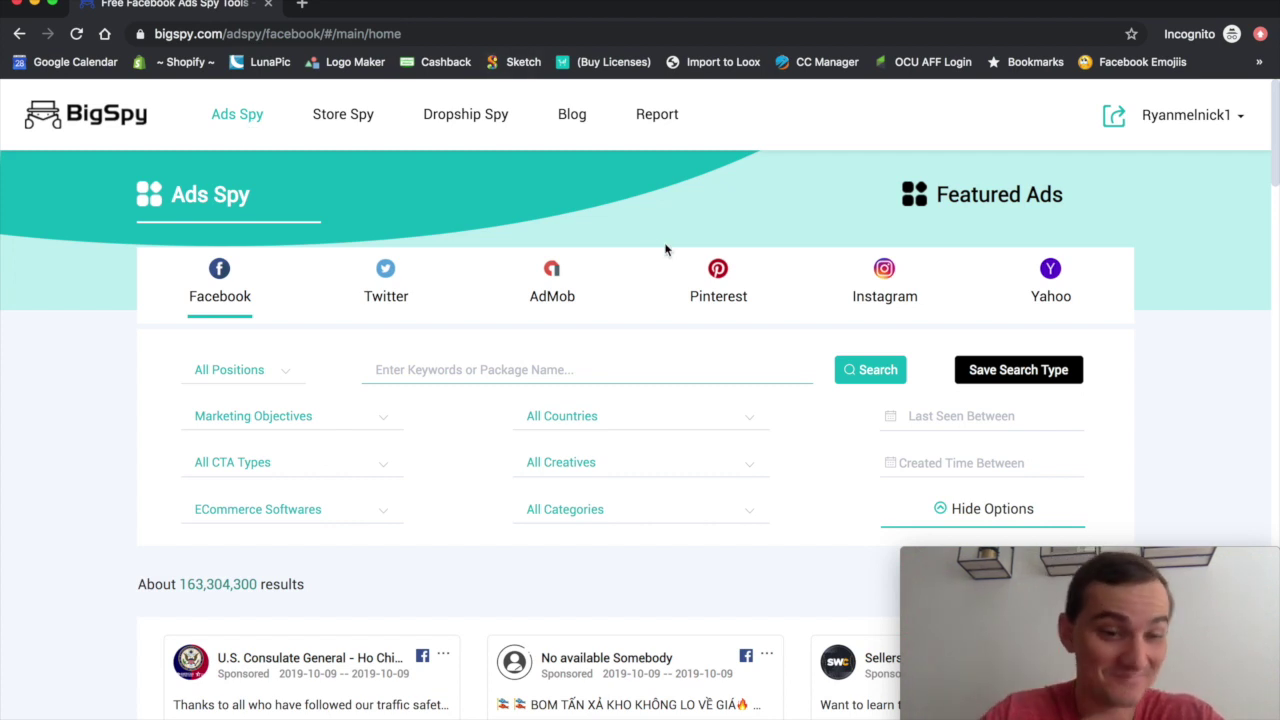
Step: Scroll the unfiltered Facebook ad feed past the EcomHub and CHANEL ads, then back to the top
{"action": "scroll", "coordinate": [710, 406], "scroll_direction": "down", "scroll_amount": 1}
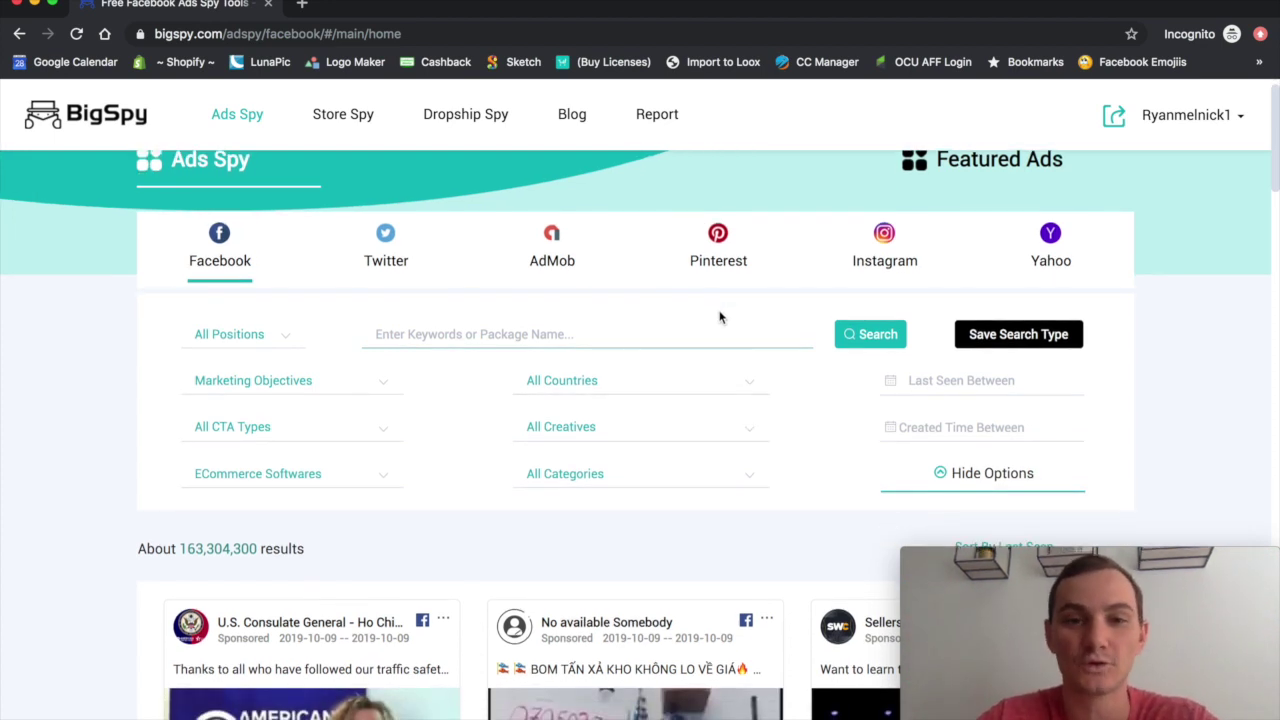
{"action": "scroll", "coordinate": [719, 316], "scroll_direction": "down", "scroll_amount": 1}
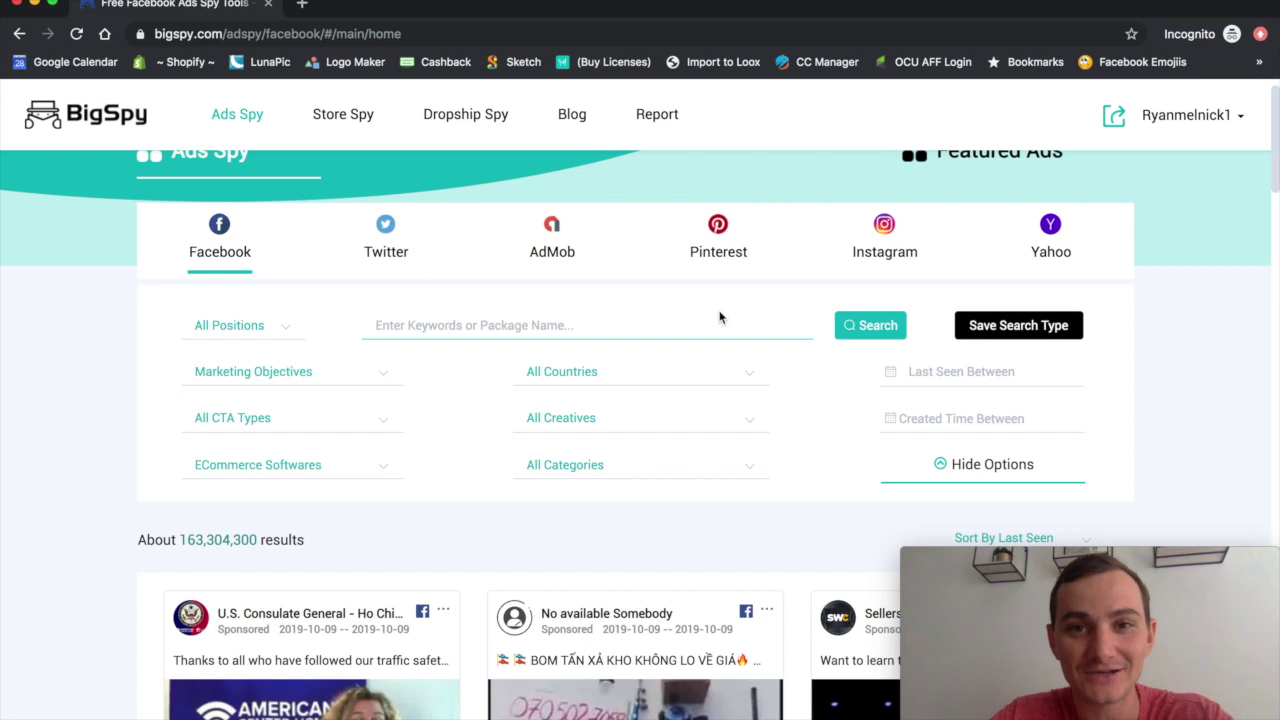
{"action": "scroll", "coordinate": [719, 317], "scroll_direction": "down", "scroll_amount": 1}
{"action": "scroll", "coordinate": [719, 311], "scroll_direction": "up", "scroll_amount": 1}
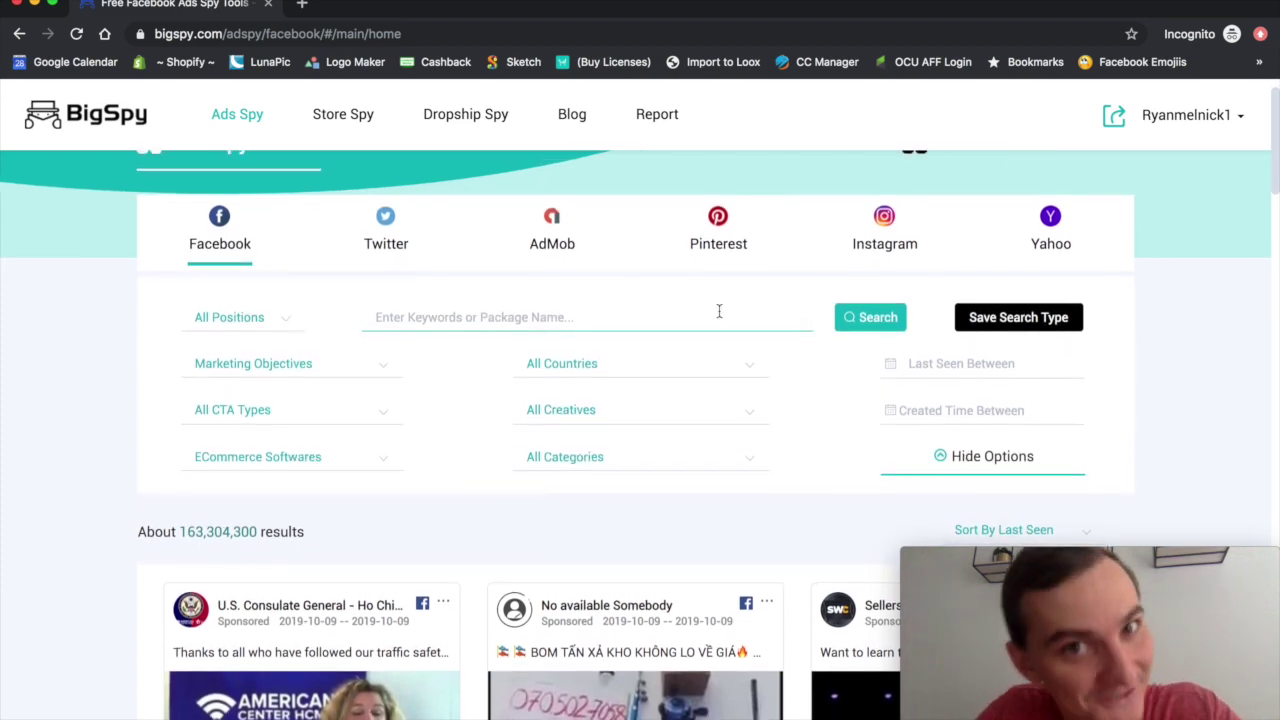
{"action": "scroll", "coordinate": [716, 314], "scroll_direction": "down", "scroll_amount": 5}
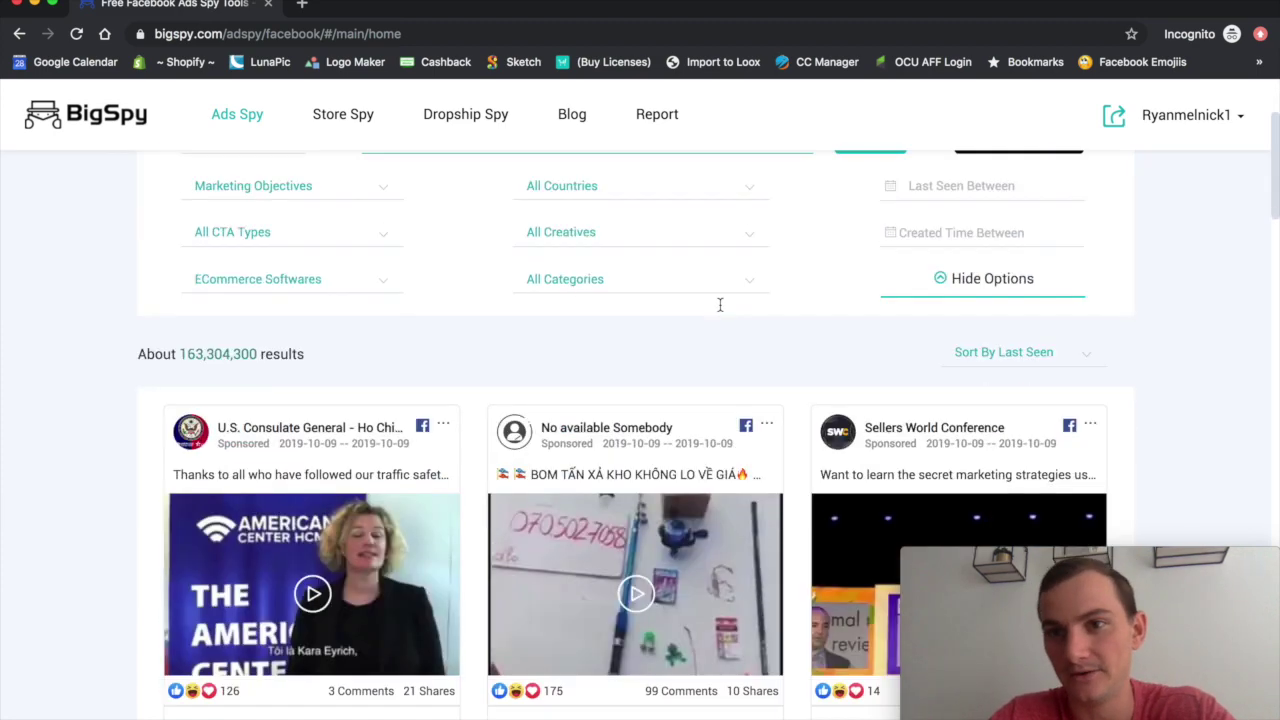
{"action": "scroll", "coordinate": [718, 320], "scroll_direction": "down", "scroll_amount": 5}
{"action": "scroll", "coordinate": [716, 335], "scroll_direction": "down", "scroll_amount": 2}
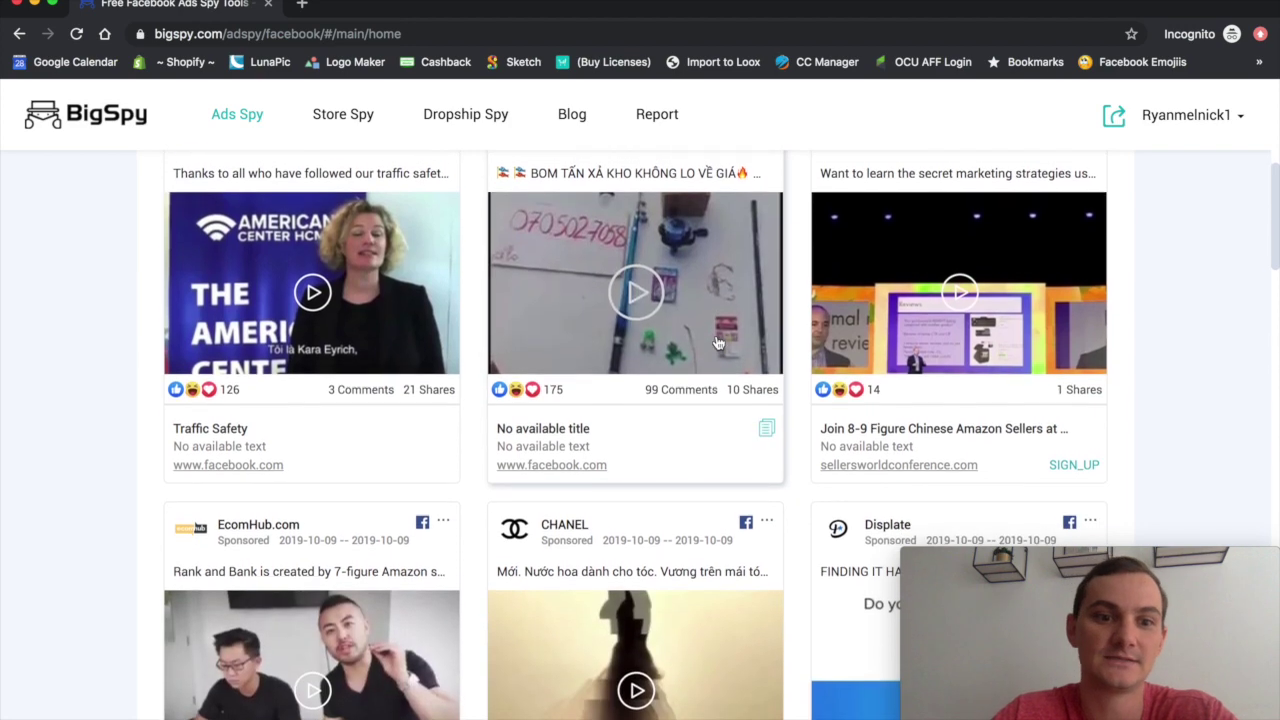
{"action": "scroll", "coordinate": [717, 340], "scroll_direction": "up", "scroll_amount": 5}
{"action": "scroll", "coordinate": [718, 343], "scroll_direction": "up", "scroll_amount": 2}
{"action": "scroll", "coordinate": [718, 343], "scroll_direction": "up", "scroll_amount": 5}
{"action": "scroll", "coordinate": [716, 343], "scroll_direction": "up", "scroll_amount": 1}
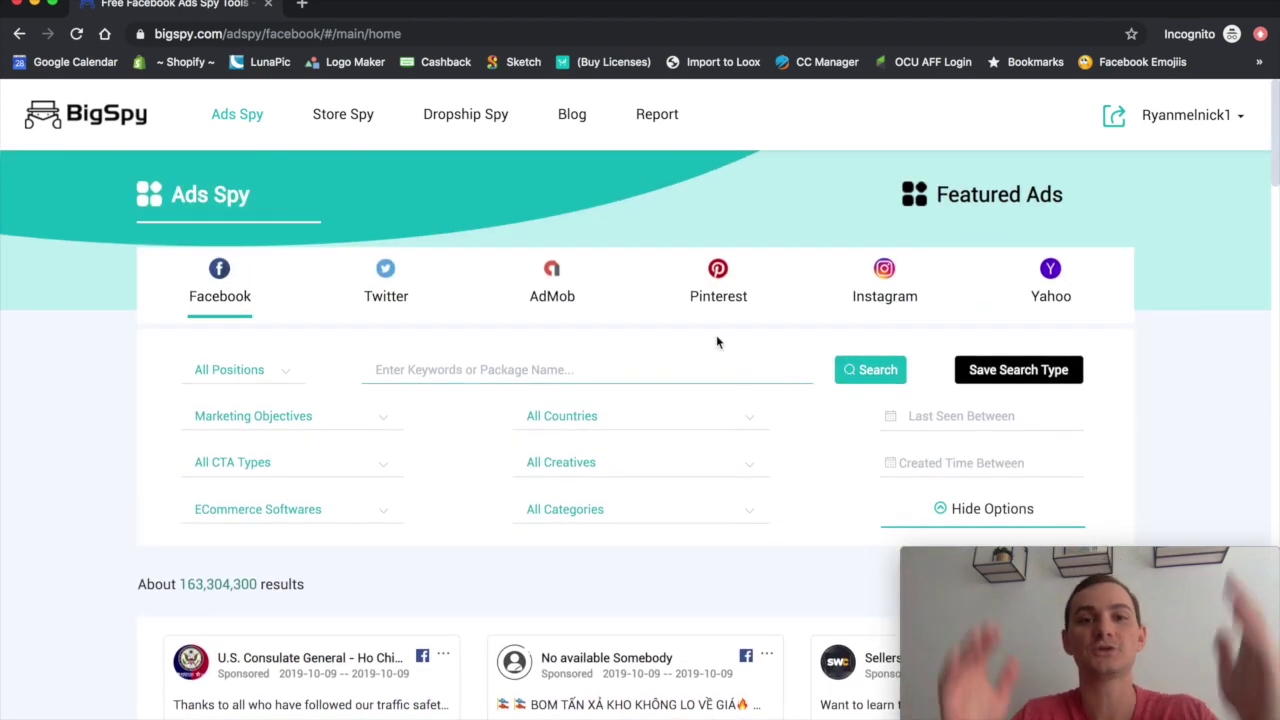